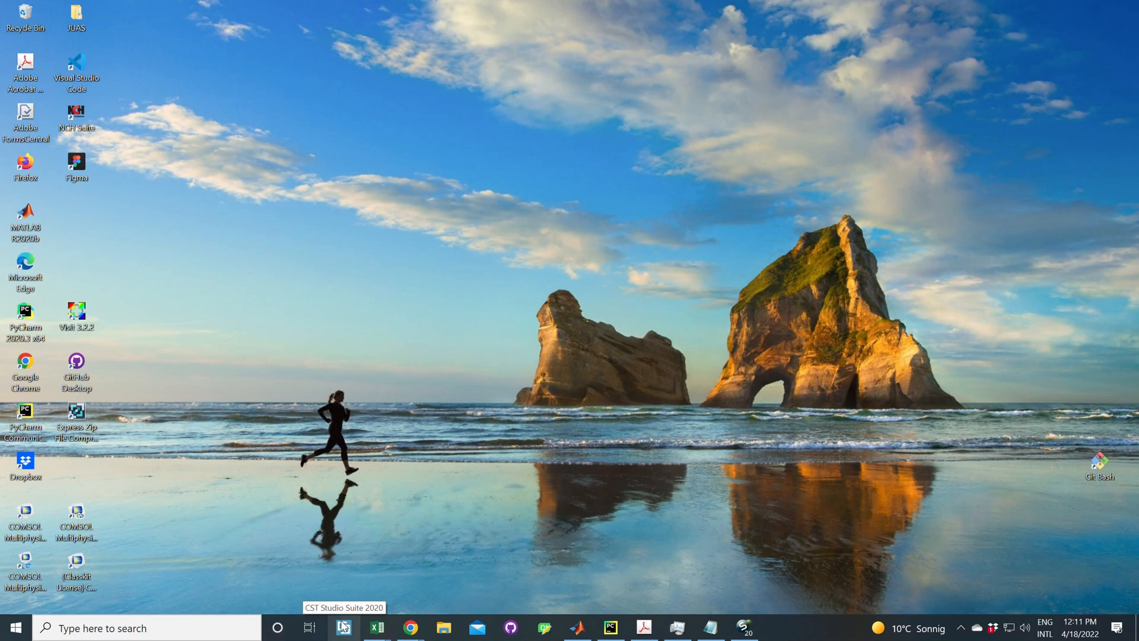
Step: Launch CST Studio Suite and start an empty High Frequency 3D simulation project
{"action": "left_click", "coordinate": [343, 626]}
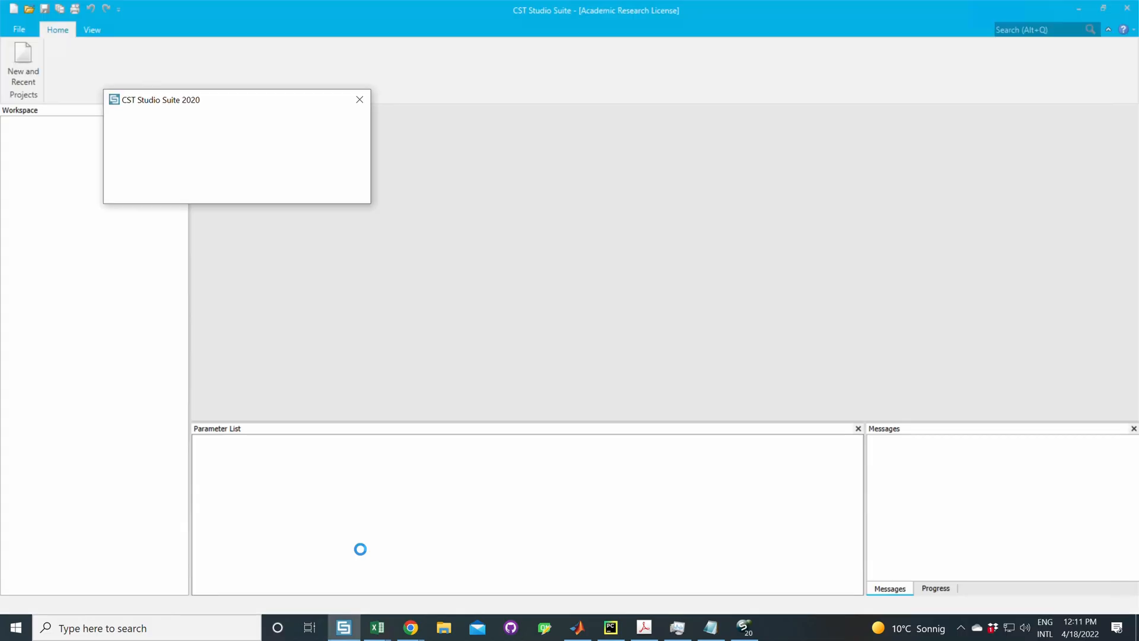
{"action": "left_click", "coordinate": [236, 188]}
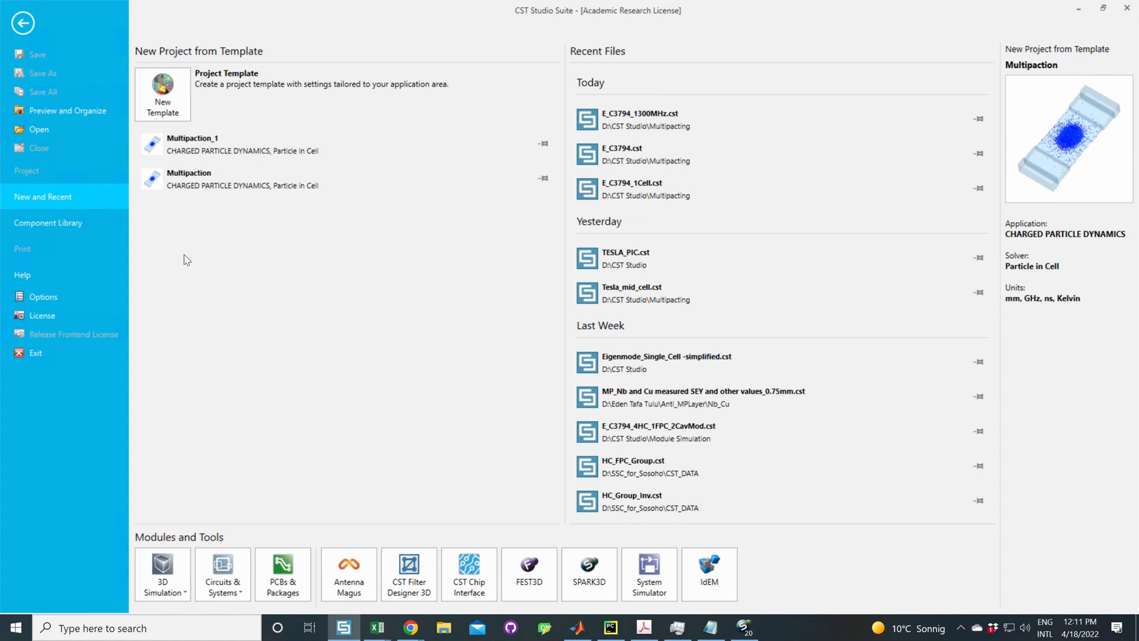
{"action": "left_click", "coordinate": [103, 195]}
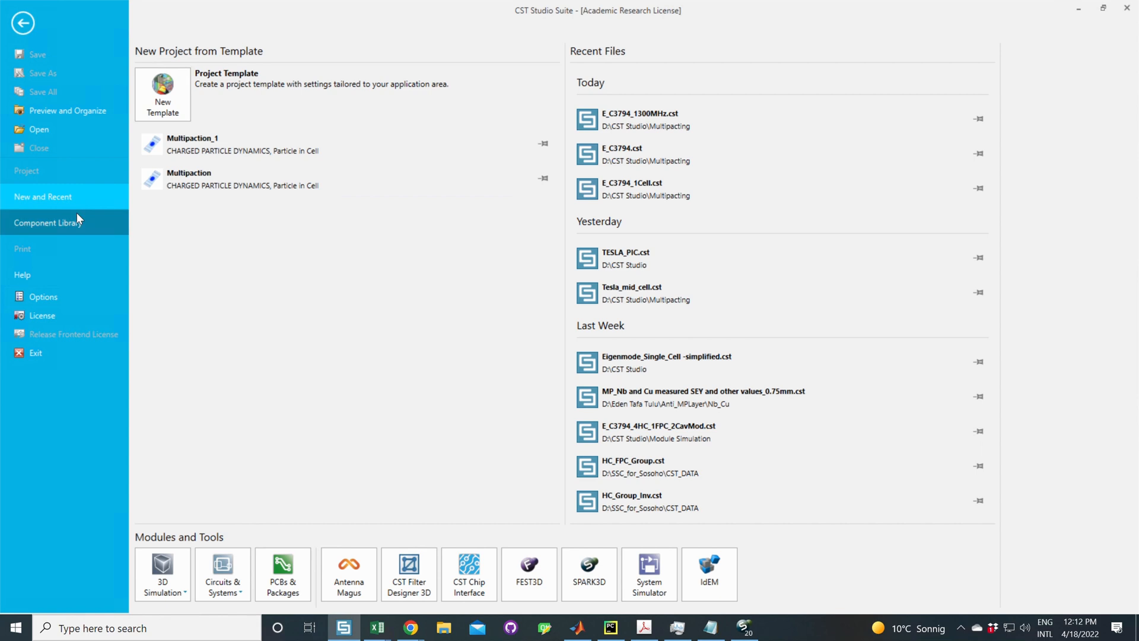
{"action": "left_click", "coordinate": [180, 592]}
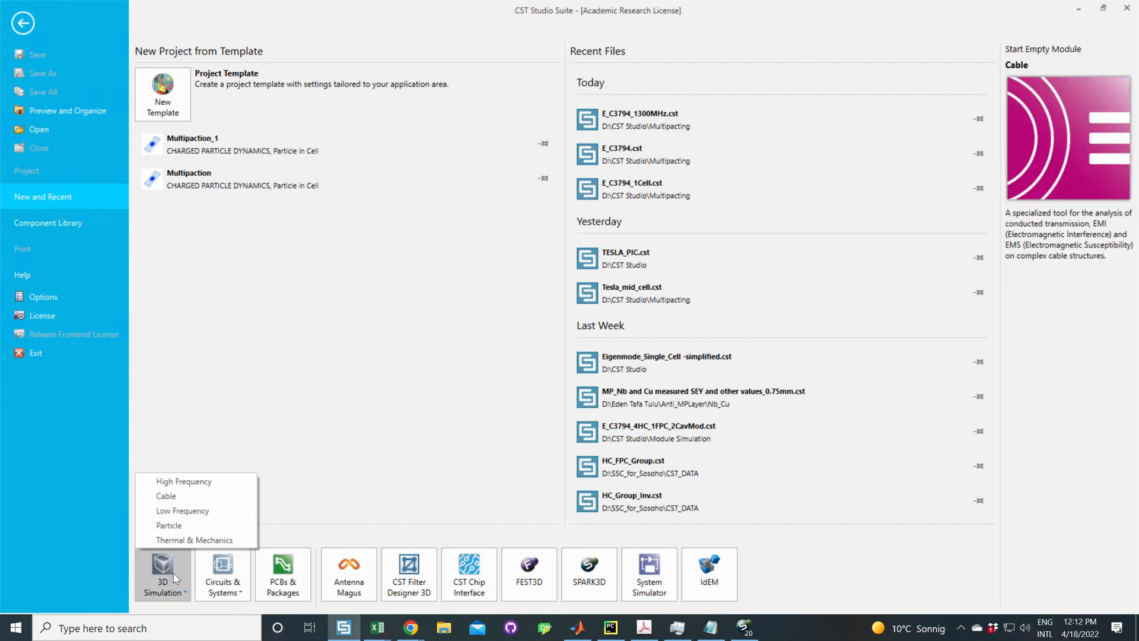
{"action": "left_click", "coordinate": [196, 483]}
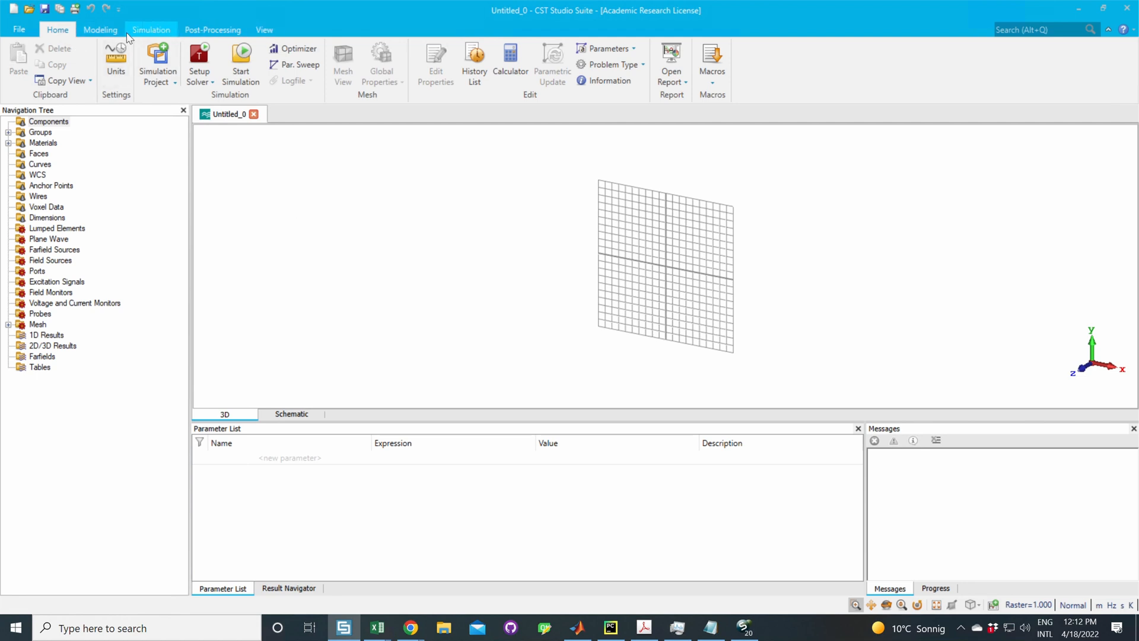
{"action": "left_click", "coordinate": [82, 31]}
{"action": "left_click", "coordinate": [150, 30]}
{"action": "left_click", "coordinate": [212, 29]}
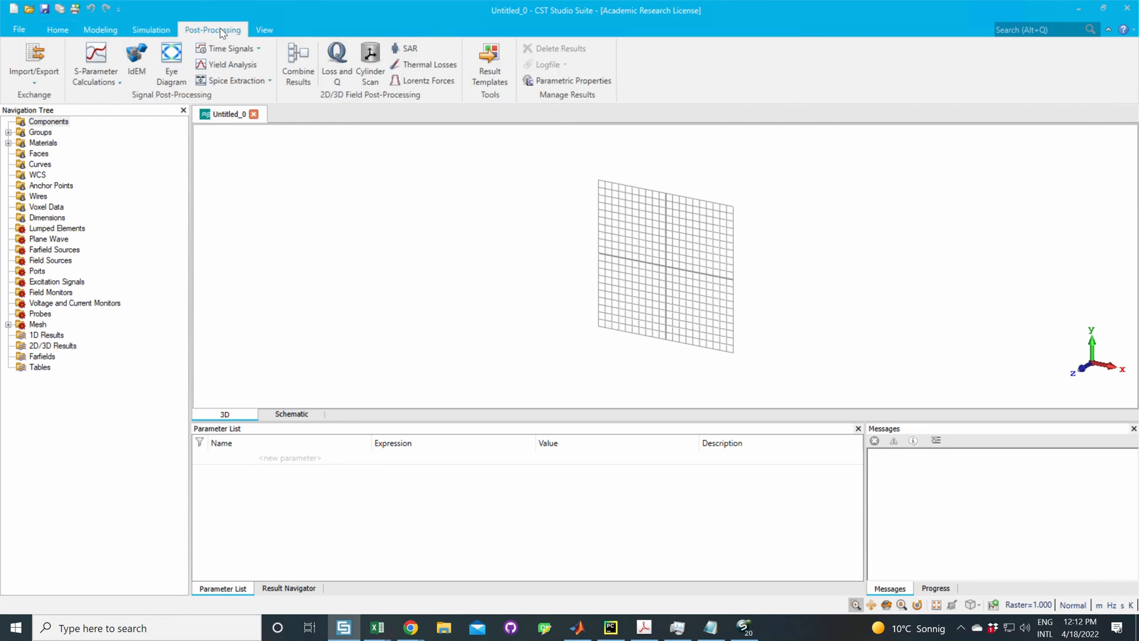
{"action": "left_click", "coordinate": [264, 29]}
{"action": "left_click", "coordinate": [58, 29]}
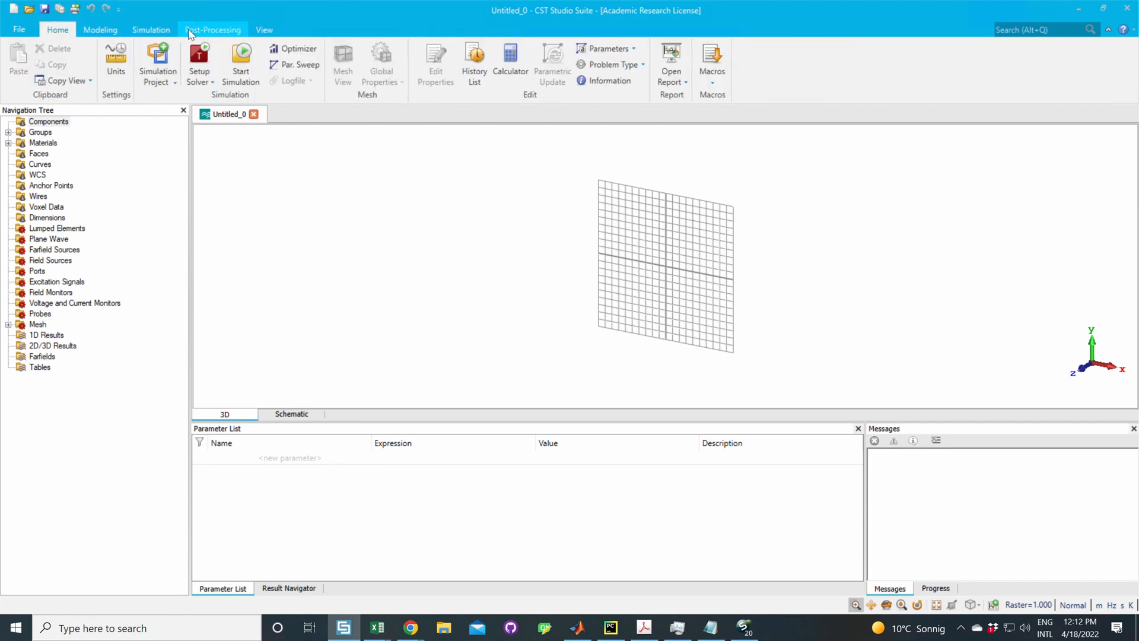
{"action": "left_click", "coordinate": [212, 30]}
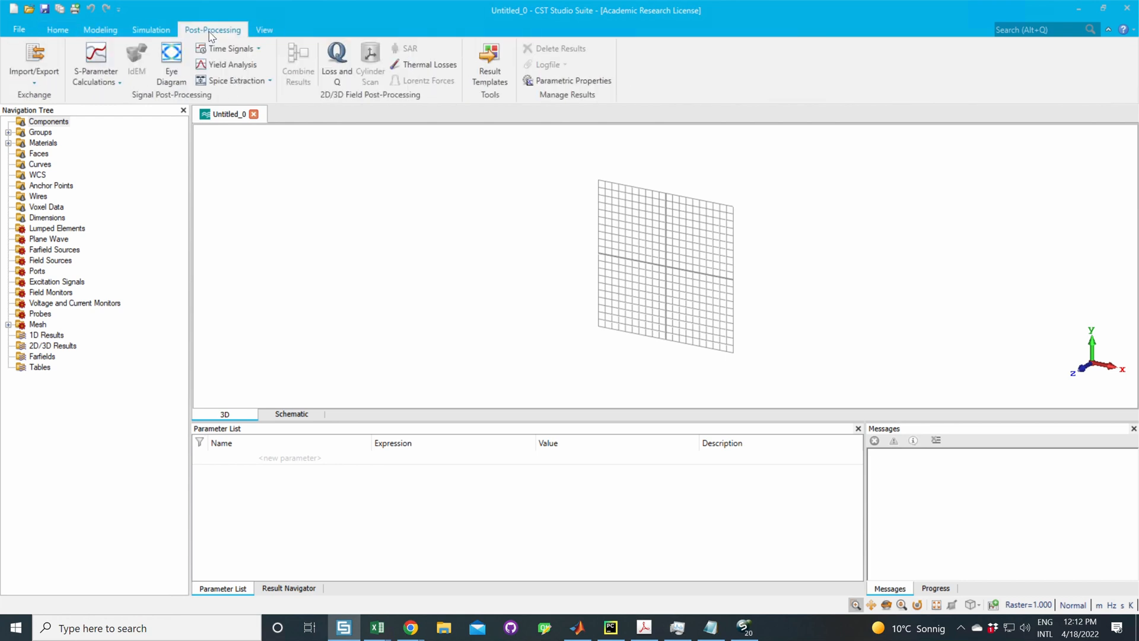
{"action": "left_click", "coordinate": [58, 30]}
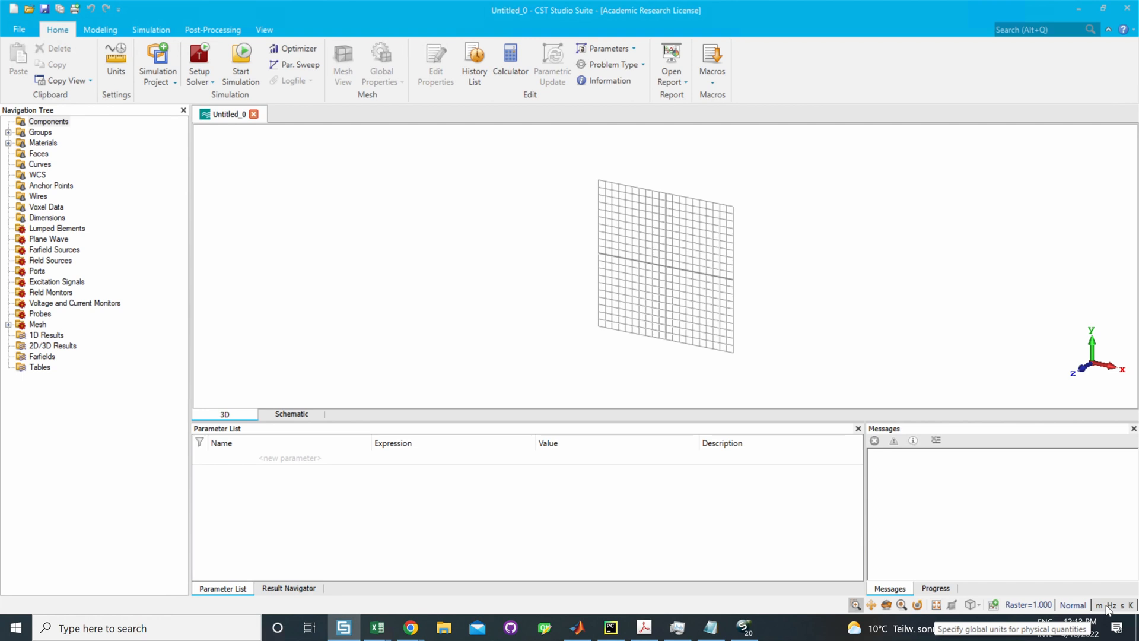
Step: Set the project units to mm for dimensions and MHz for frequency
{"action": "double_click", "coordinate": [1107, 609]}
{"action": "left_click", "coordinate": [498, 237]}
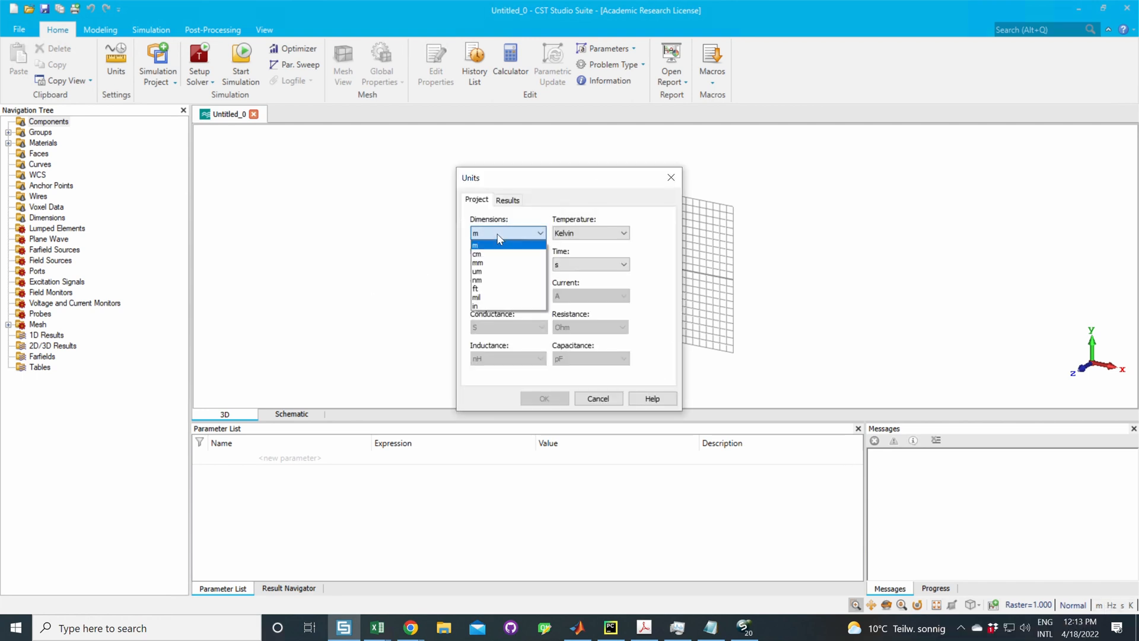
{"action": "left_click", "coordinate": [489, 262]}
{"action": "left_click", "coordinate": [496, 264]}
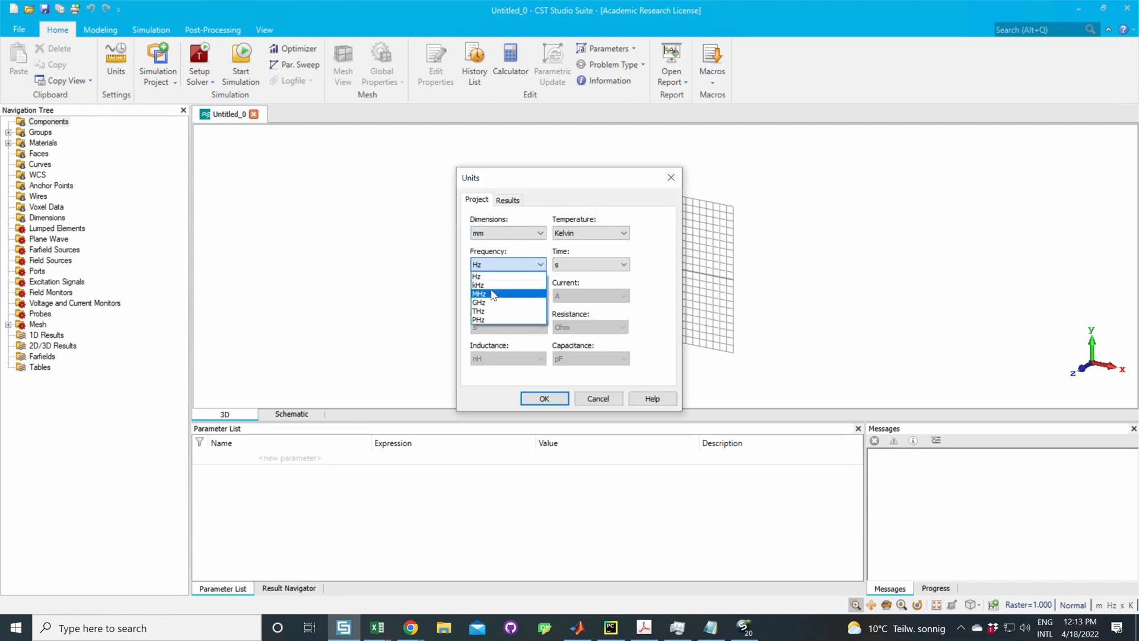
{"action": "left_click", "coordinate": [492, 293]}
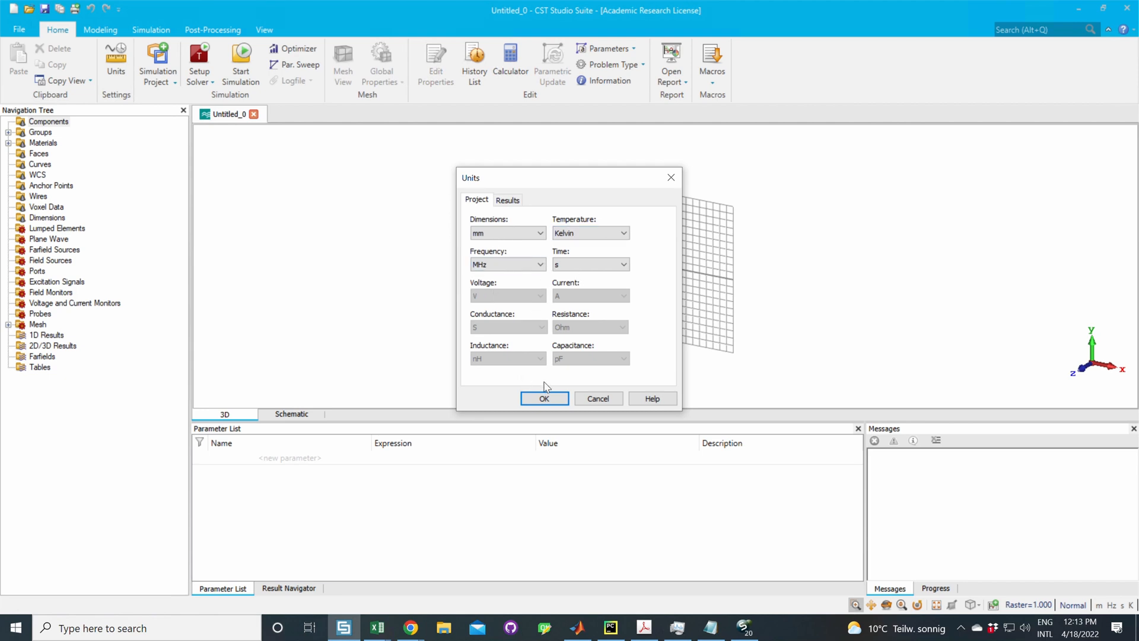
{"action": "left_click", "coordinate": [541, 397]}
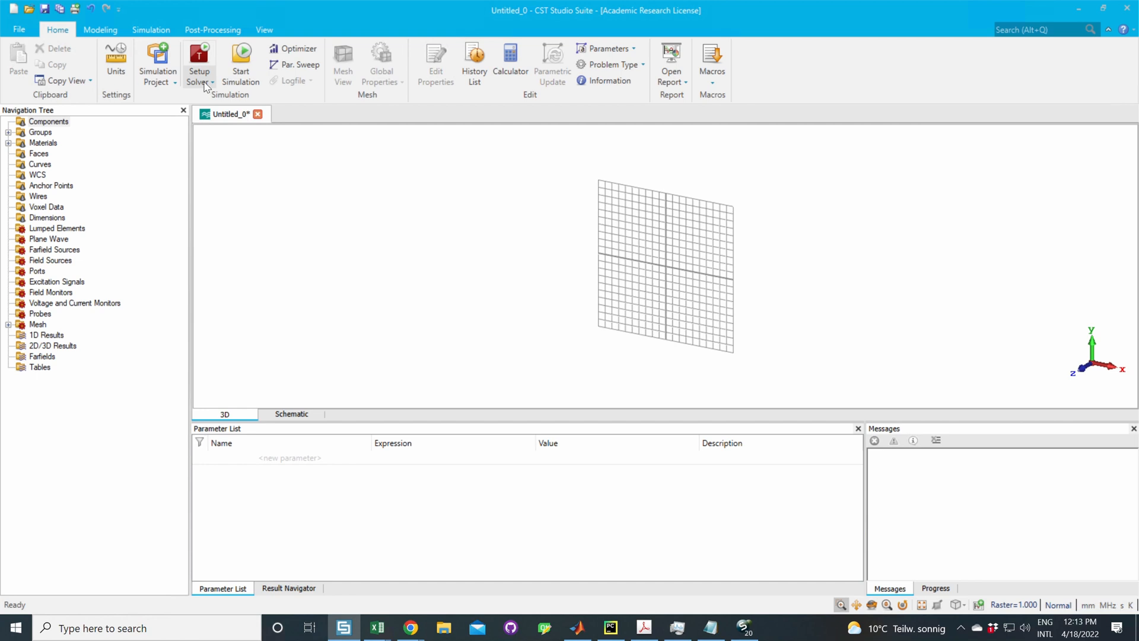
Step: Choose the Eigenmode Solver as the project's solver
{"action": "left_click", "coordinate": [200, 81]}
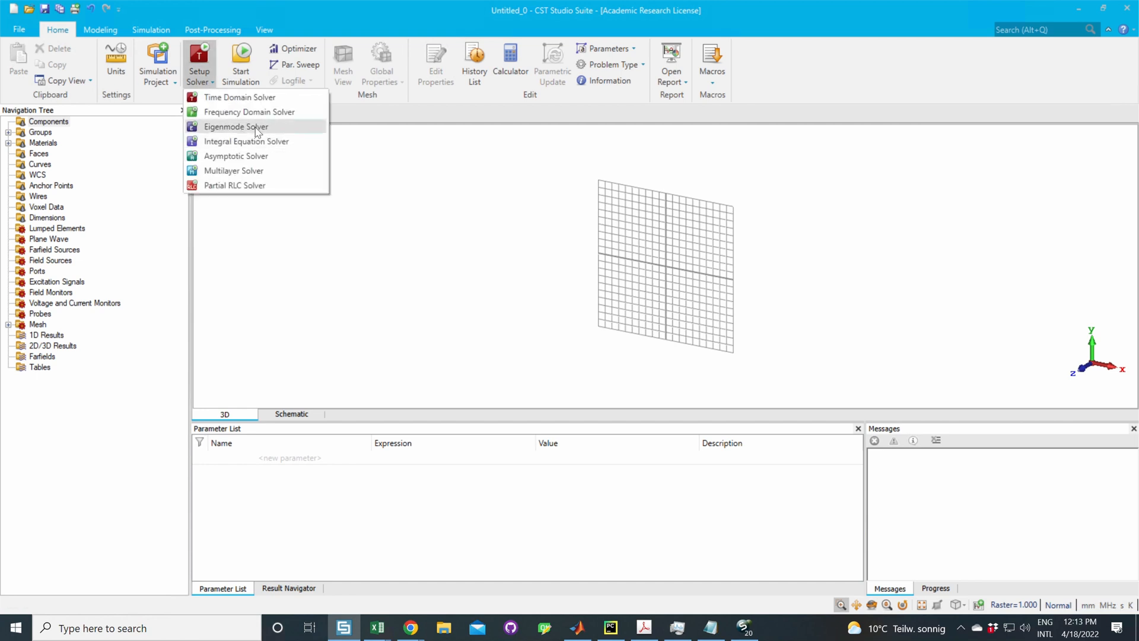
{"action": "left_click", "coordinate": [272, 129]}
{"action": "left_click", "coordinate": [201, 82]}
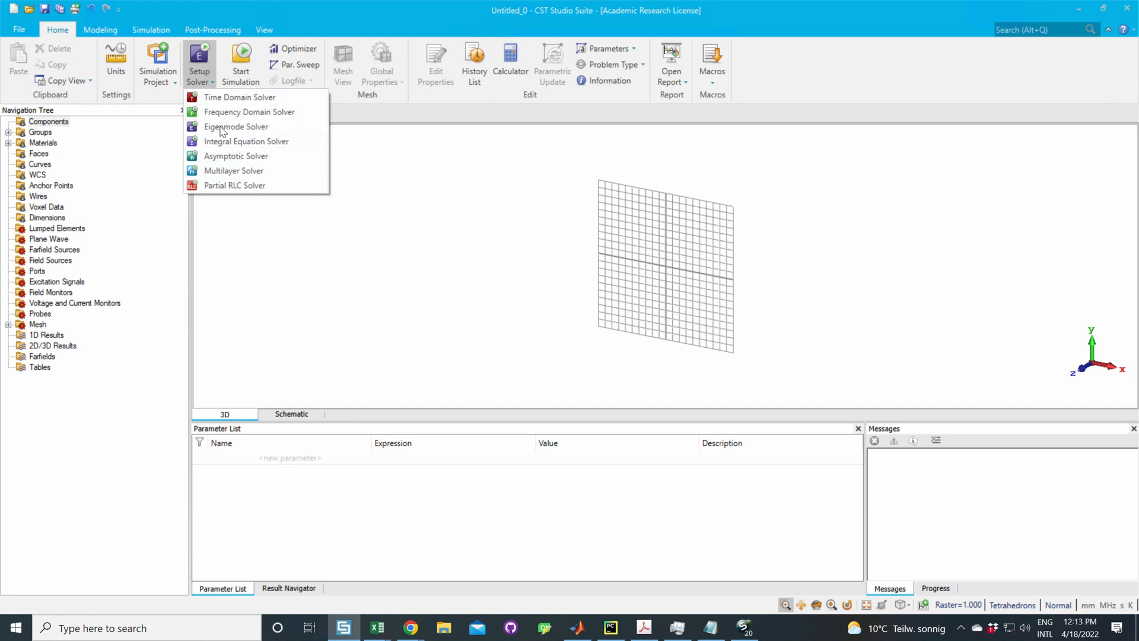
{"action": "left_click", "coordinate": [243, 132]}
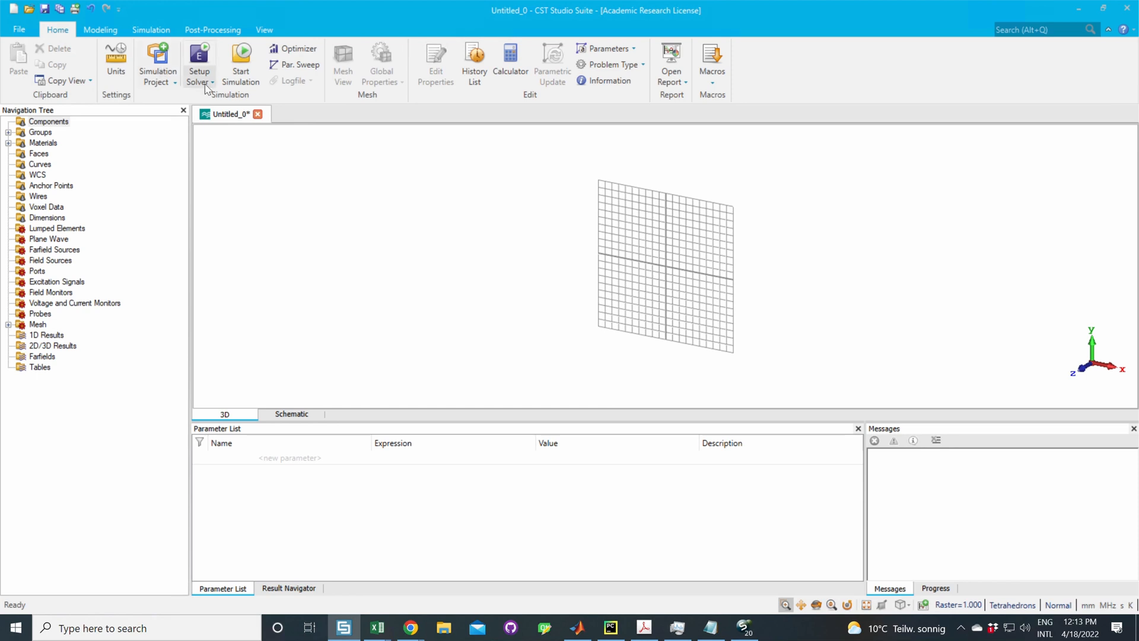
{"action": "left_click", "coordinate": [100, 30]}
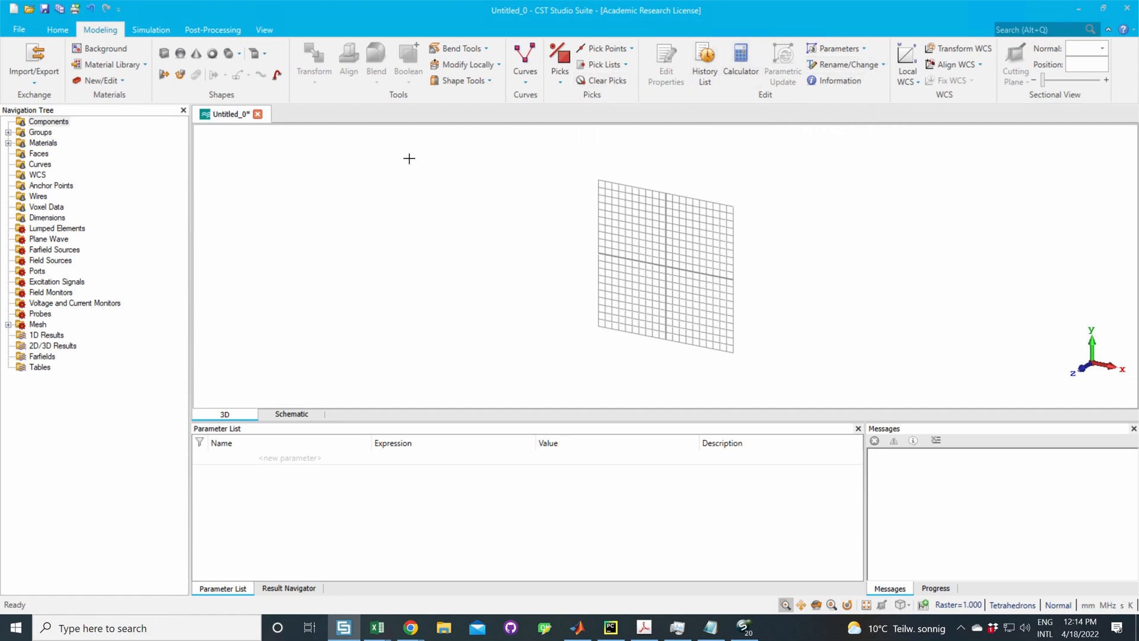
{"action": "left_click", "coordinate": [56, 30]}
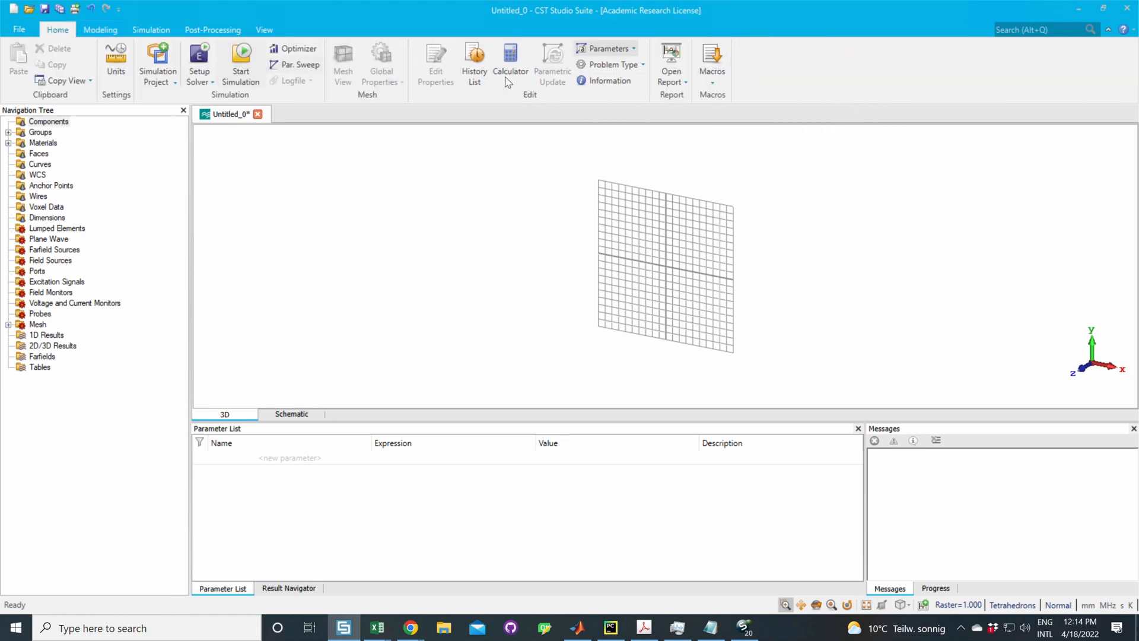
{"action": "left_click", "coordinate": [710, 85]}
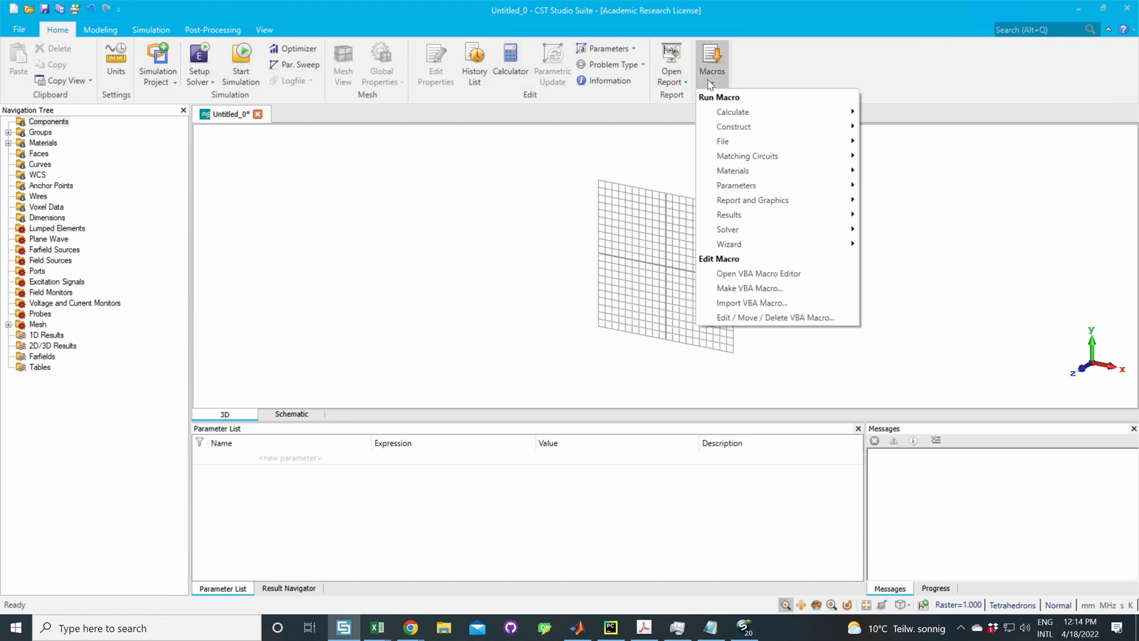
{"action": "mouse_move", "coordinate": [755, 130]}
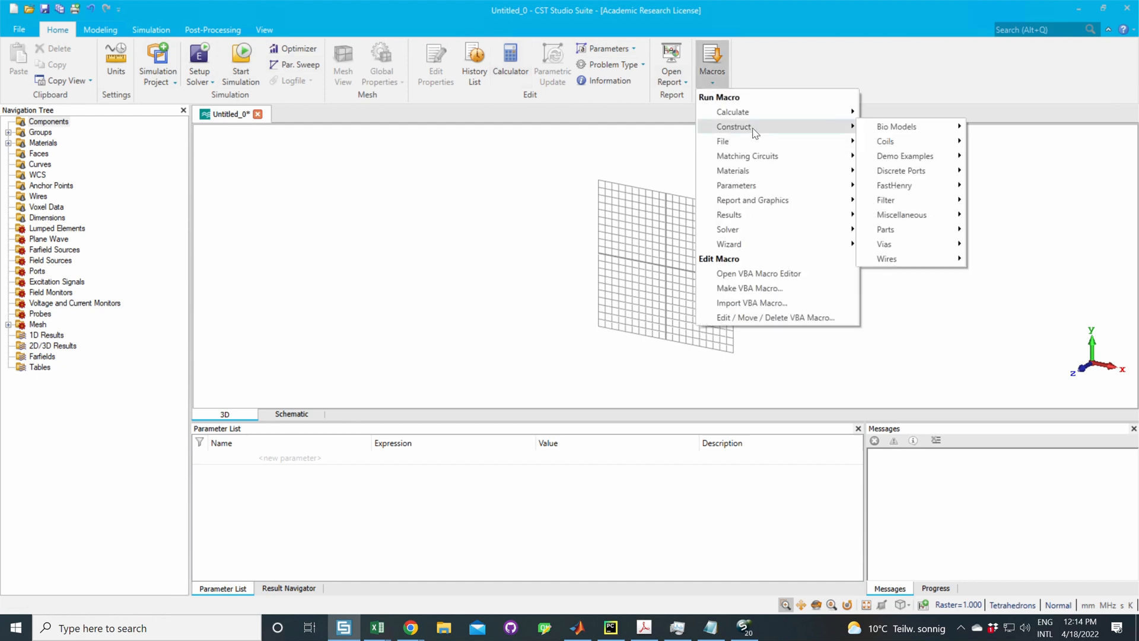
{"action": "mouse_move", "coordinate": [900, 231]}
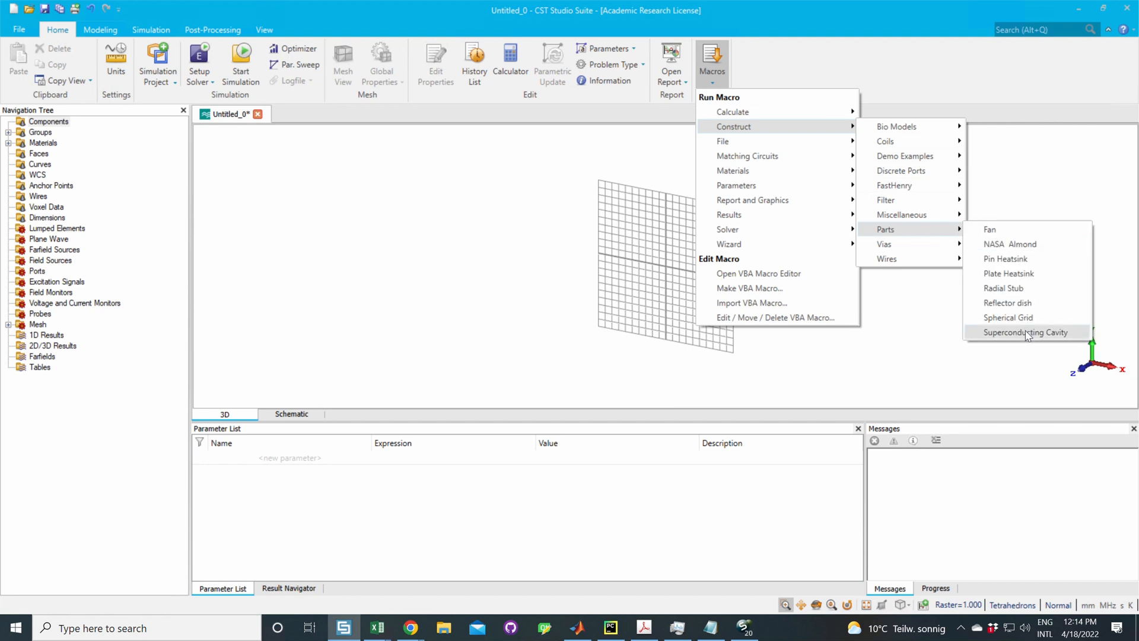
{"action": "left_click", "coordinate": [630, 153]}
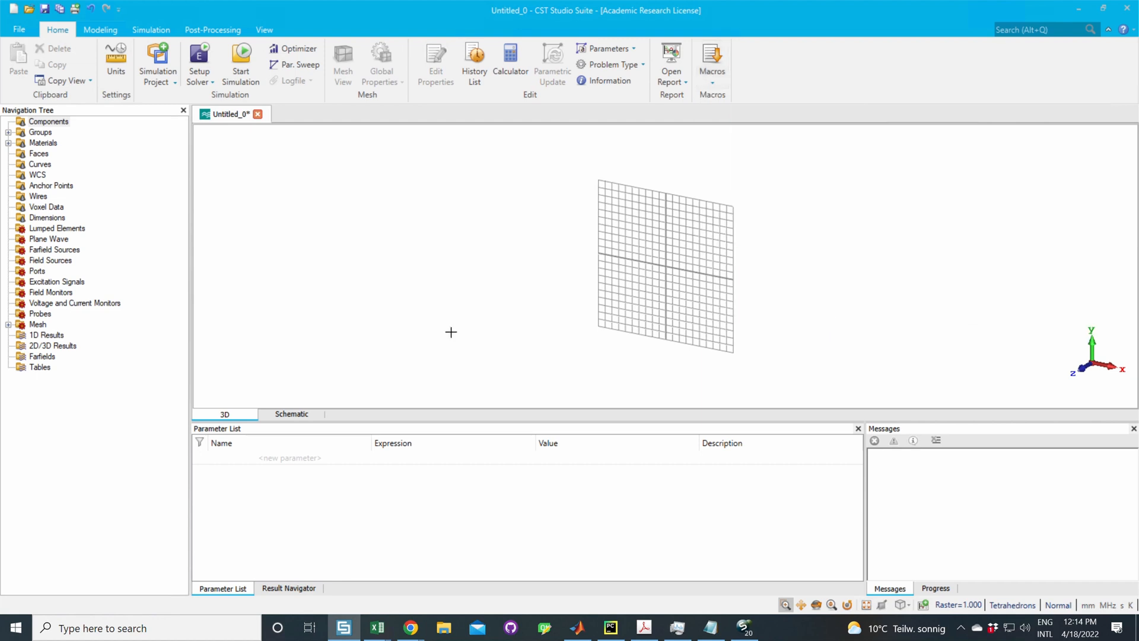
Step: Load the cavity shape parameters from TESLA.txt in the CST Shape Parameters Established Shapes folder
{"action": "right_click", "coordinate": [299, 462]}
{"action": "left_click", "coordinate": [293, 466]}
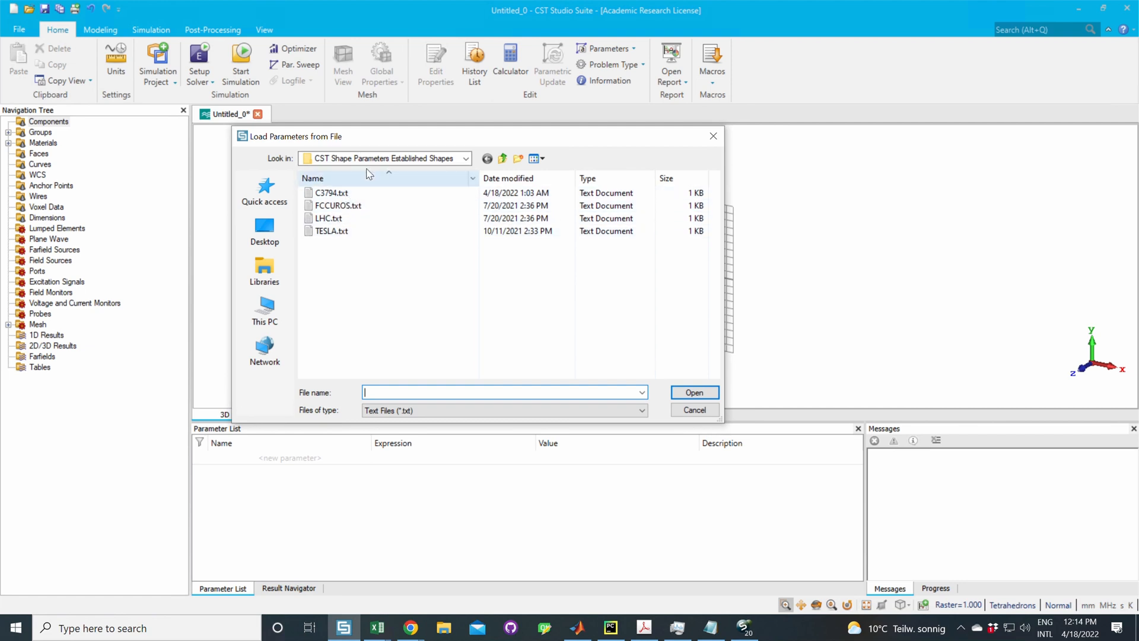
{"action": "left_click", "coordinate": [333, 230]}
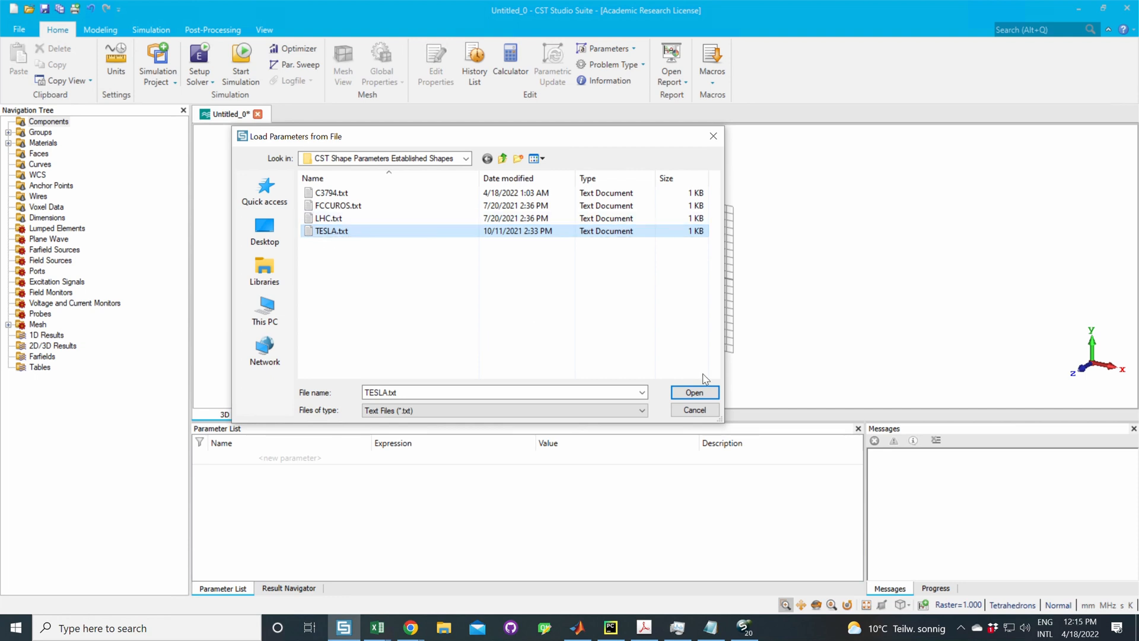
{"action": "left_click", "coordinate": [694, 393]}
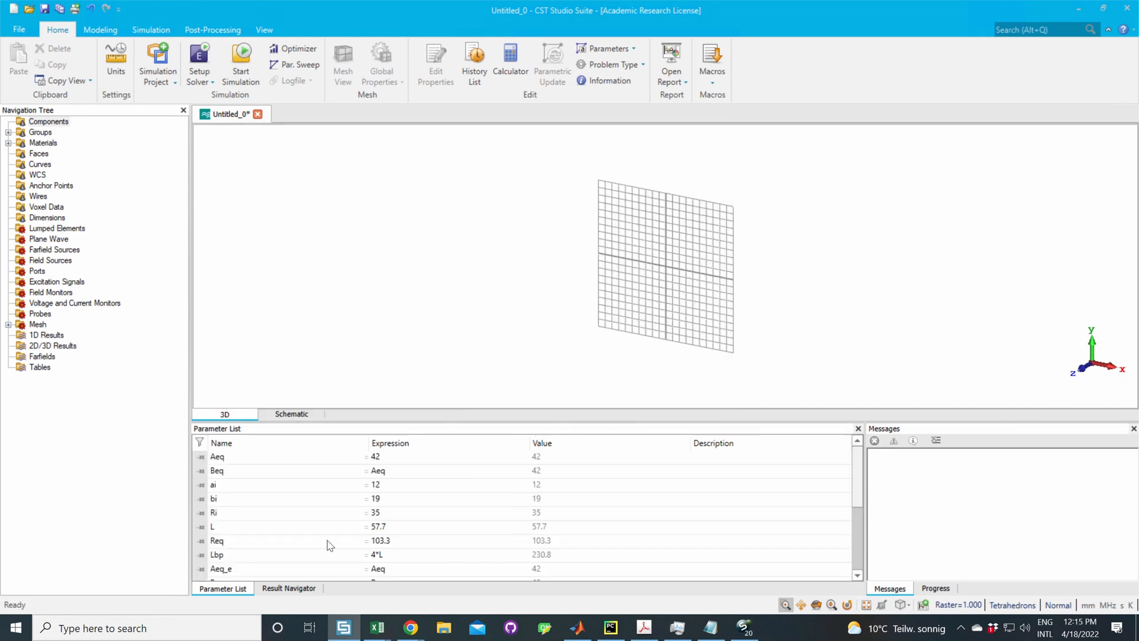
Step: Examine the loaded cavity parameters, including Aeq, Beq and ai, with their expressions and values
{"action": "scroll", "coordinate": [332, 521], "scroll_direction": "down", "scroll_amount": 5}
{"action": "scroll", "coordinate": [293, 506], "scroll_direction": "up", "scroll_amount": 5}
{"action": "scroll", "coordinate": [333, 520], "scroll_direction": "down", "scroll_amount": 3}
{"action": "scroll", "coordinate": [338, 511], "scroll_direction": "up", "scroll_amount": 3}
{"action": "left_click", "coordinate": [217, 457]}
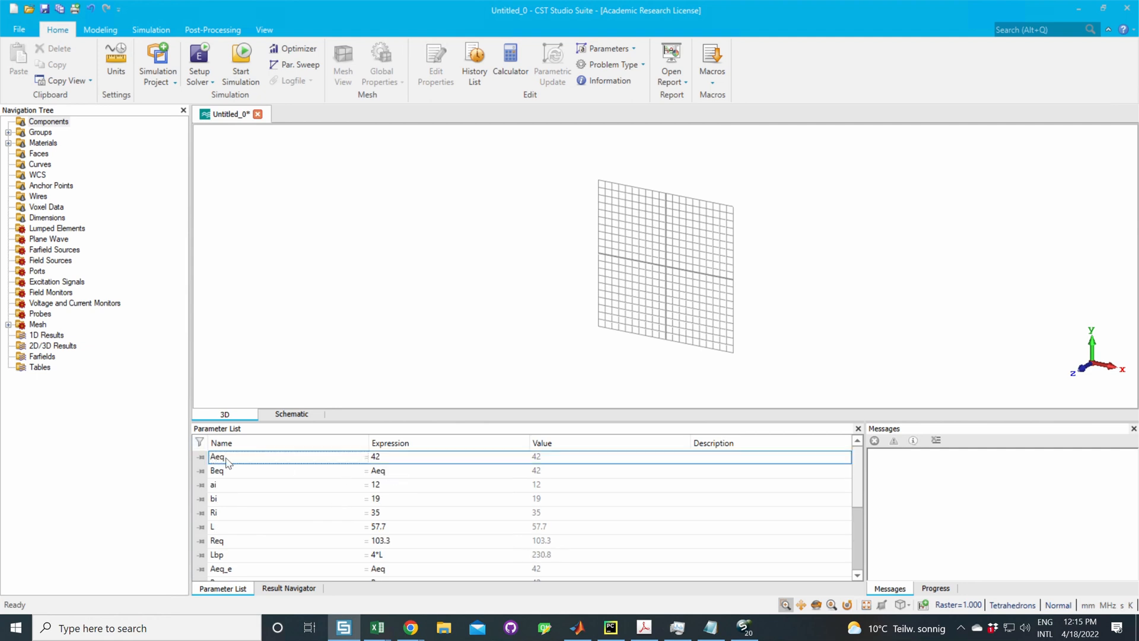
{"action": "left_click", "coordinate": [225, 472]}
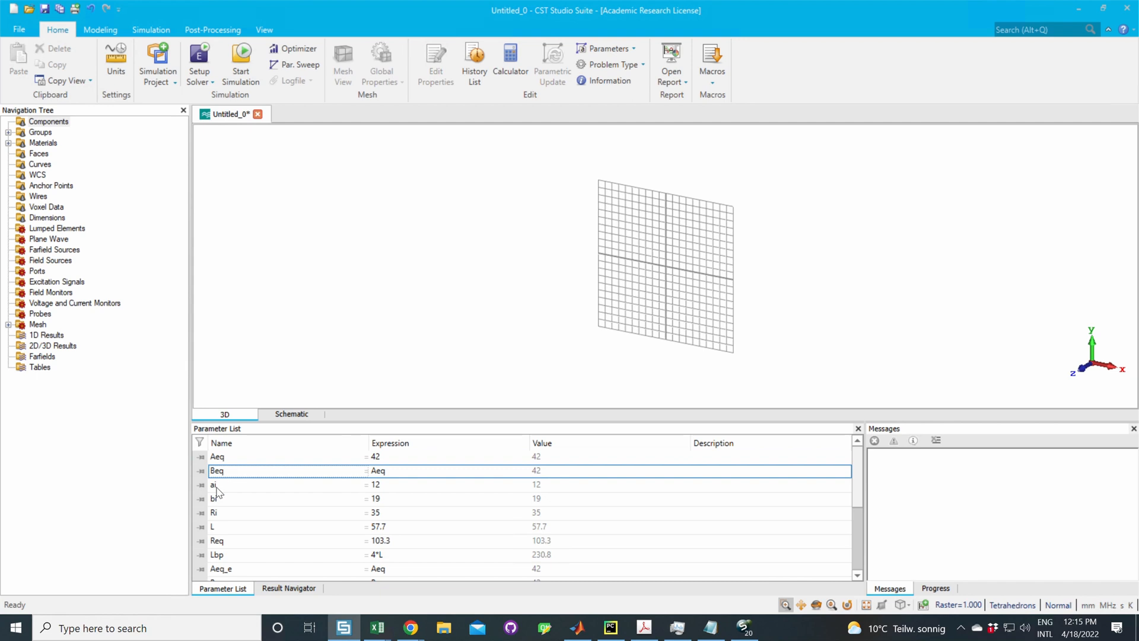
{"action": "left_click", "coordinate": [219, 488]}
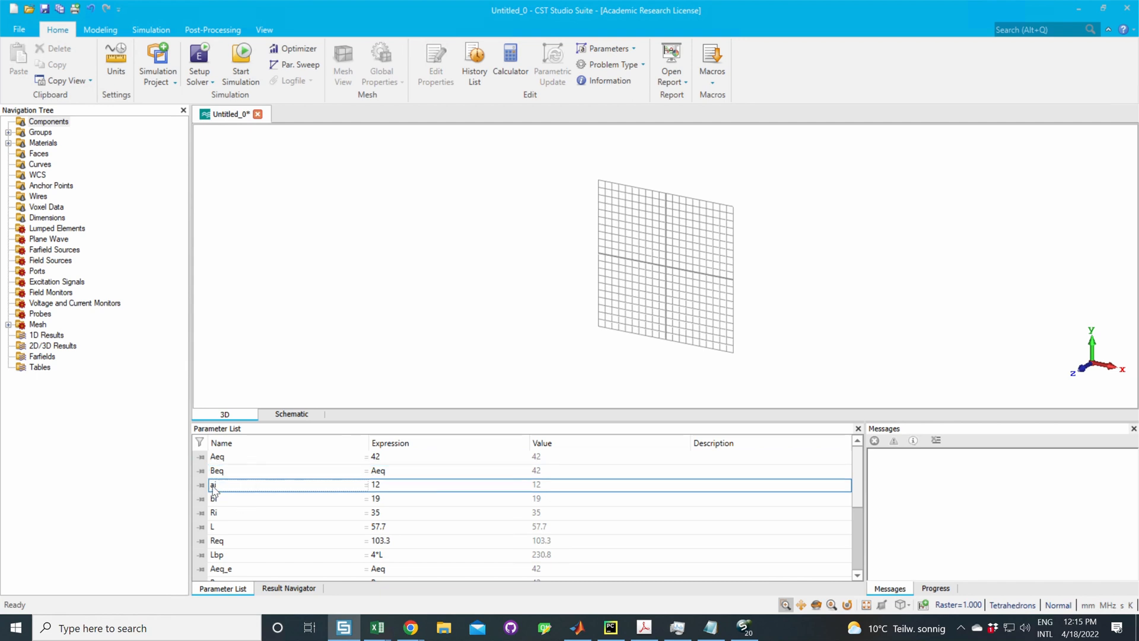
{"action": "scroll", "coordinate": [395, 471], "scroll_direction": "down", "scroll_amount": 3}
{"action": "scroll", "coordinate": [395, 472], "scroll_direction": "up", "scroll_amount": 3}
Step: Run the Superconducting Cavity construction macro and move its half-cell dialog aside
{"action": "left_click", "coordinate": [716, 78]}
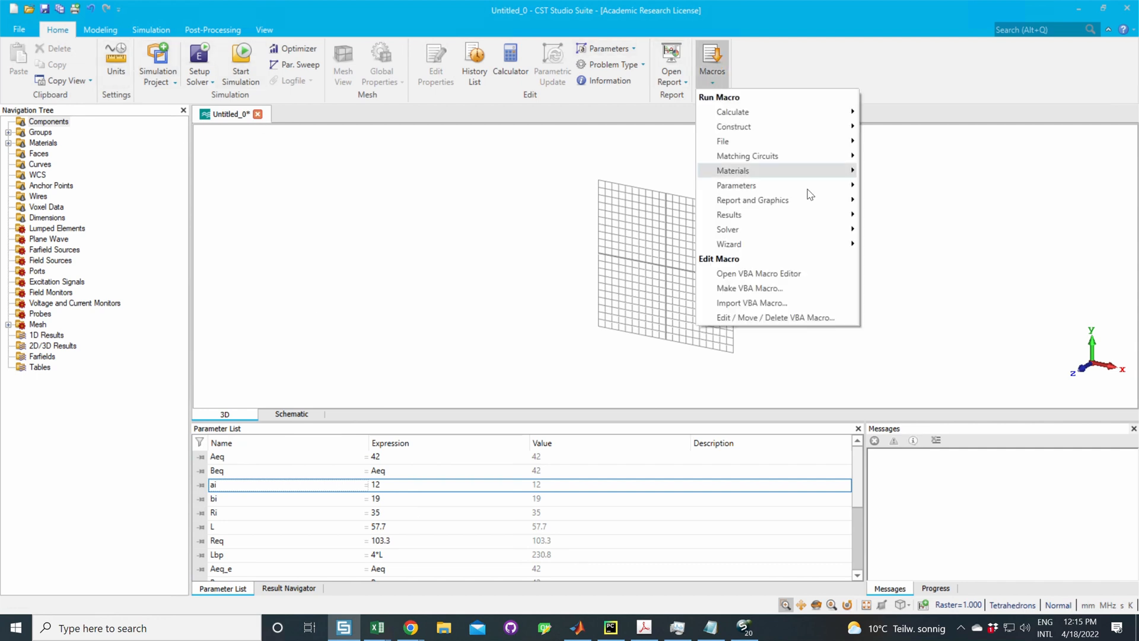
{"action": "mouse_move", "coordinate": [750, 191]}
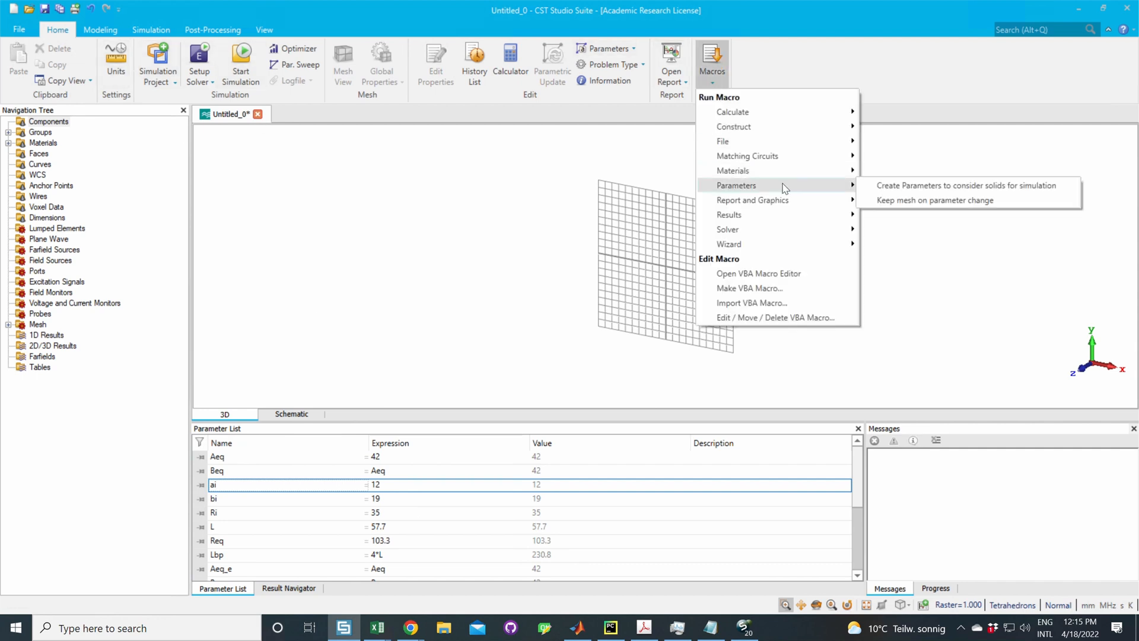
{"action": "mouse_move", "coordinate": [737, 128]}
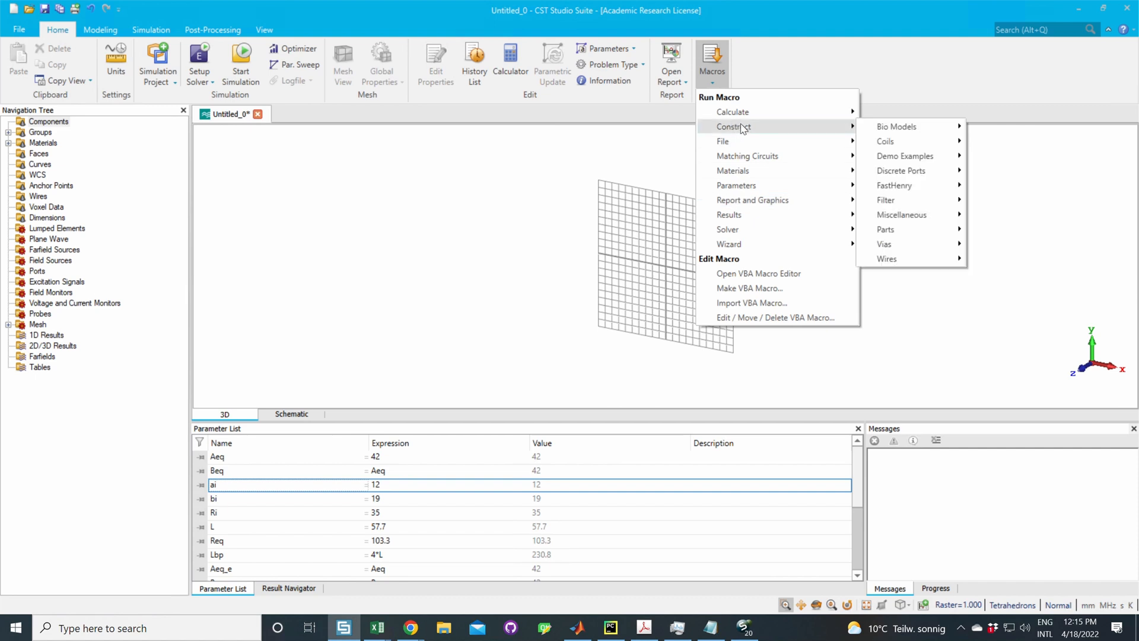
{"action": "mouse_move", "coordinate": [896, 248]}
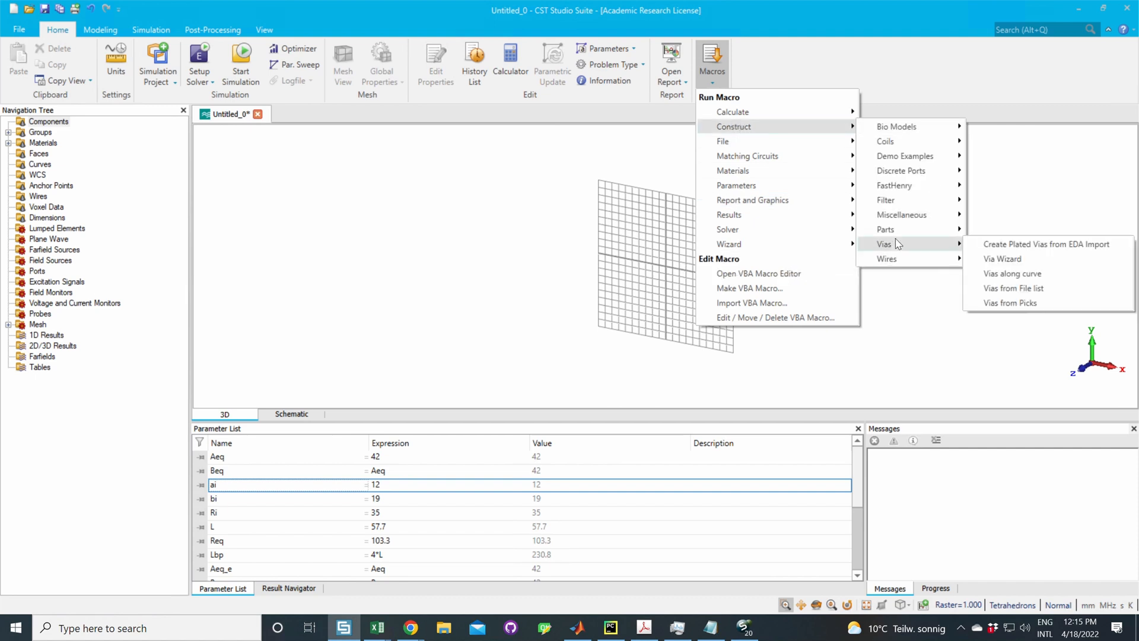
{"action": "left_click", "coordinate": [1014, 332]}
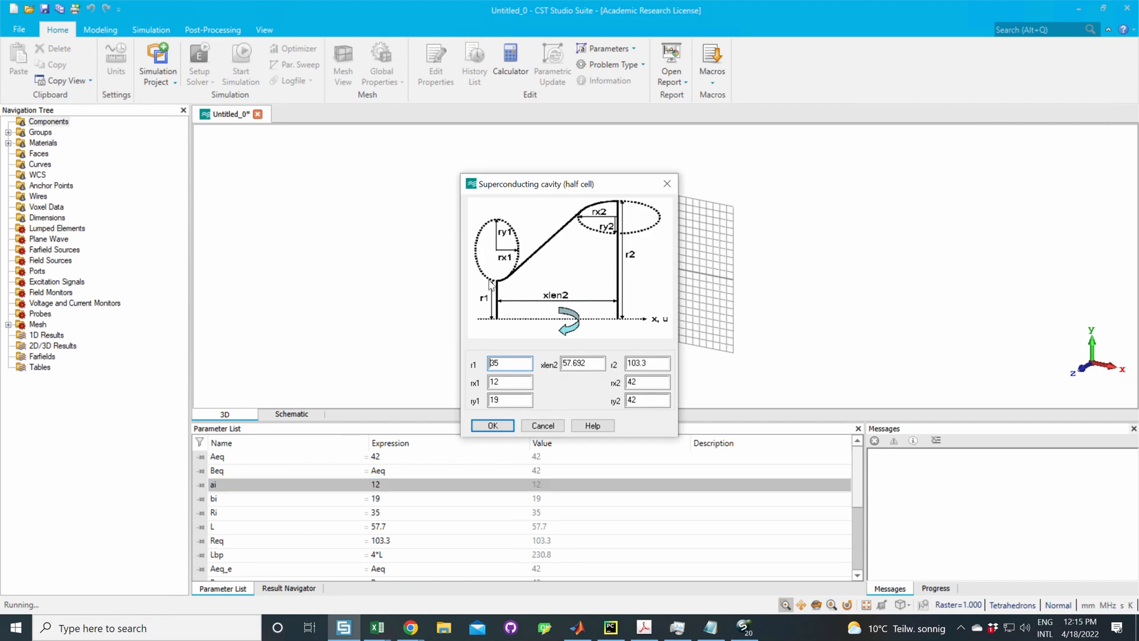
{"action": "left_click_drag", "start_coordinate": [530, 184], "coordinate": [578, 161]}
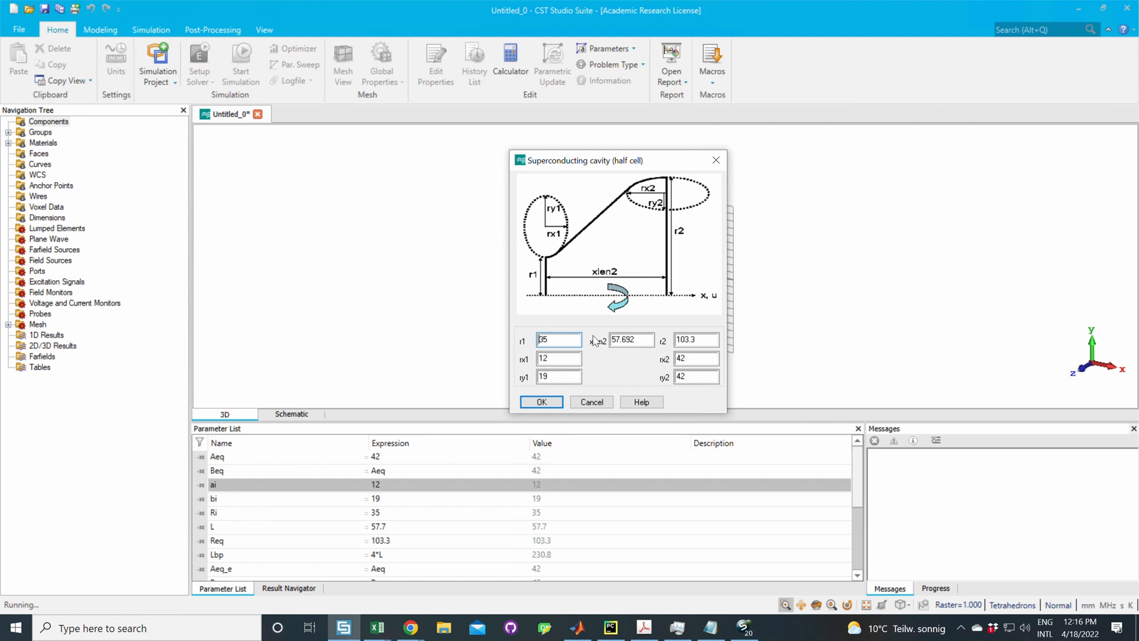
Step: Set the half cell's r1 to Ri, xlen2 to L and r2 to Req
{"action": "left_click_drag", "start_coordinate": [566, 341], "coordinate": [527, 343]}
{"action": "key", "text": "Tab"}
{"action": "left_click", "coordinate": [709, 340]}
{"action": "left_click_drag", "start_coordinate": [709, 342], "coordinate": [658, 345]}
{"action": "left_click_drag", "start_coordinate": [578, 340], "coordinate": [515, 342]}
{"action": "type", "text": "A"}
{"action": "key", "text": "Tab"}
{"action": "type", "text": "L"}
{"action": "key", "text": "Tab"}
{"action": "type", "text": "Req"}
{"action": "key", "text": "Tab"}
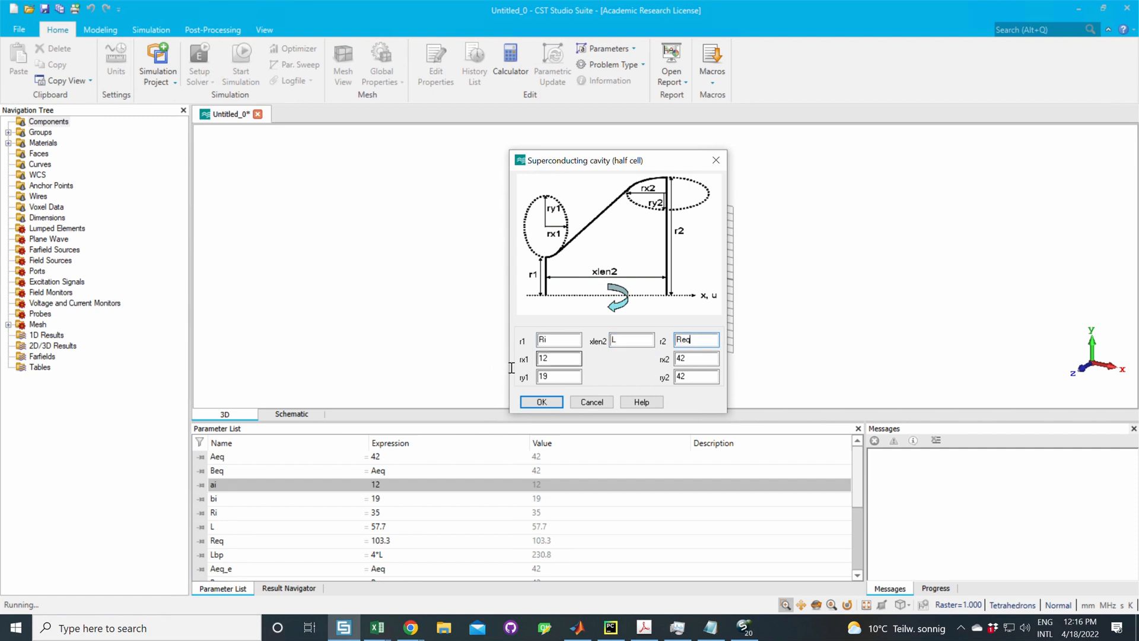
Step: Set the half cell's rx1 to ai and its remaining ellipse radii to the matching cavity parameters, including Aeq, and create the solid
{"action": "key", "text": "BackSpace"}
{"action": "type", "text": "ai"}
{"action": "key", "text": "Tab"}
{"action": "key", "text": "Tab"}
{"action": "type", "text": "Ae"}
{"action": "key", "text": "Tab"}
{"action": "left_click", "coordinate": [540, 401]}
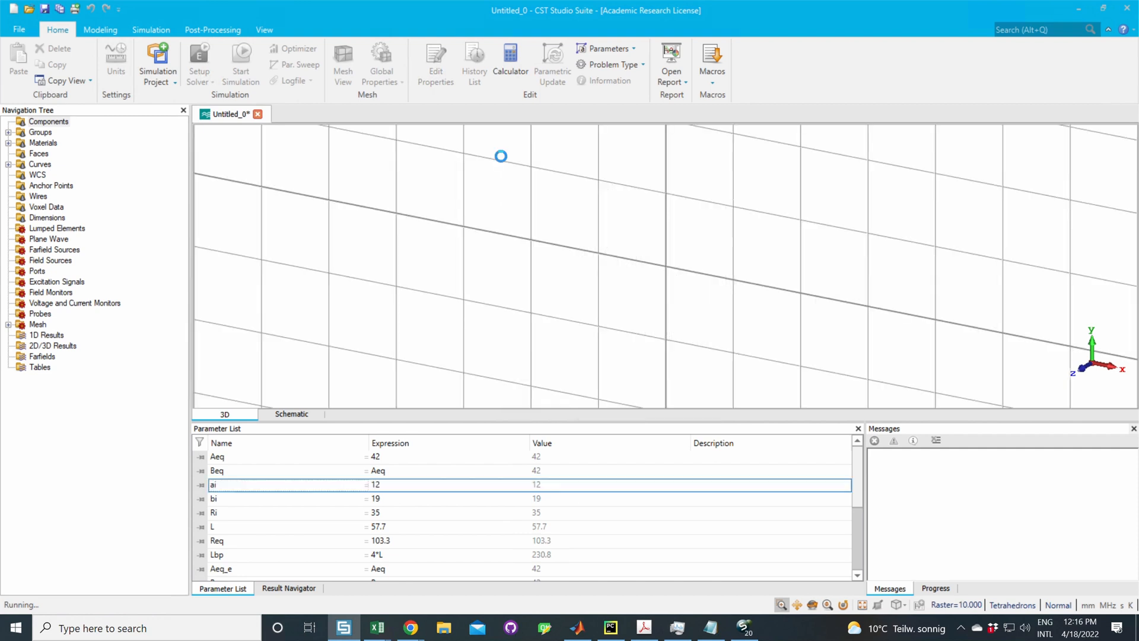
Step: Set up a Rotate transform on component1 with a Y angle of 90 degrees and preview it
{"action": "scroll", "coordinate": [613, 254], "scroll_direction": "down", "scroll_amount": 5}
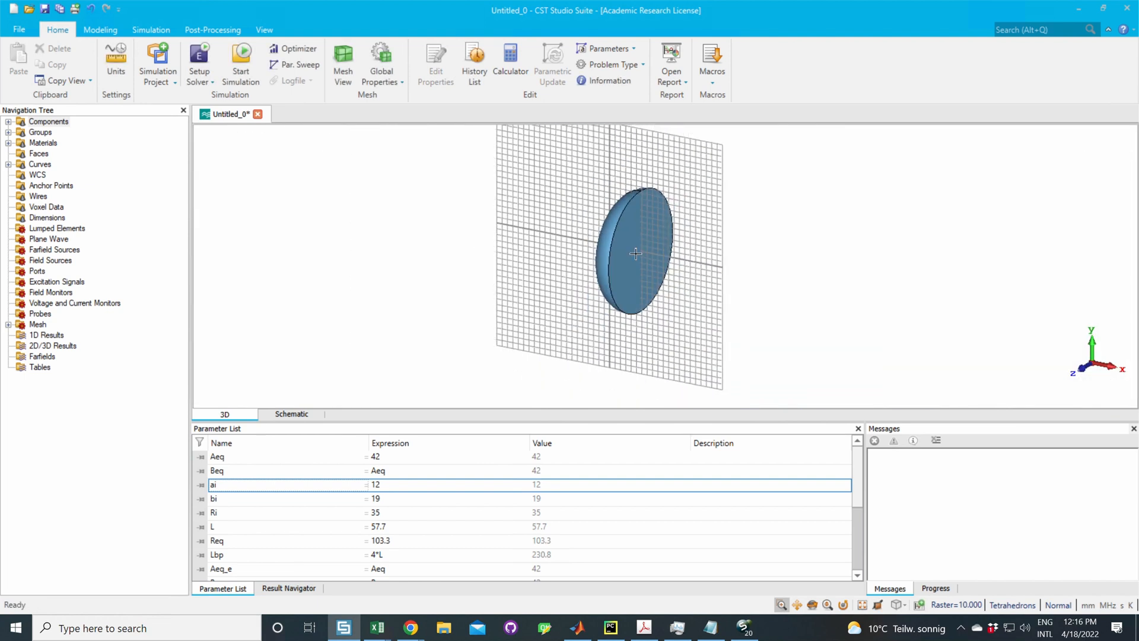
{"action": "scroll", "coordinate": [593, 252], "scroll_direction": "up", "scroll_amount": 4}
{"action": "scroll", "coordinate": [534, 248], "scroll_direction": "down", "scroll_amount": 2}
{"action": "left_click_drag", "start_coordinate": [534, 247], "coordinate": [872, 283]}
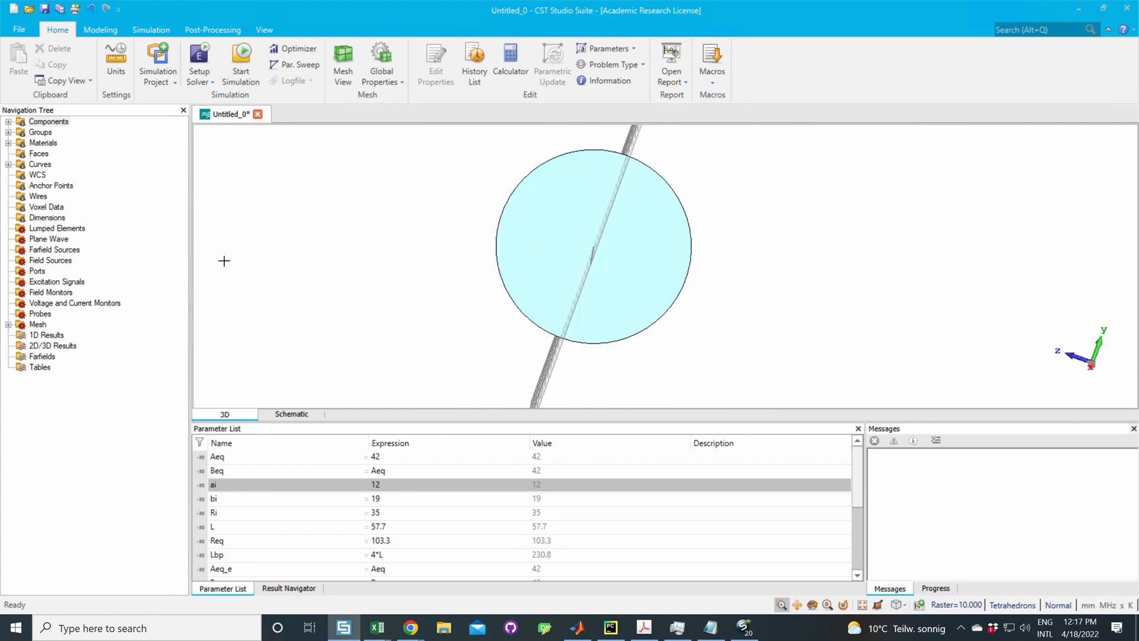
{"action": "key", "text": "space"}
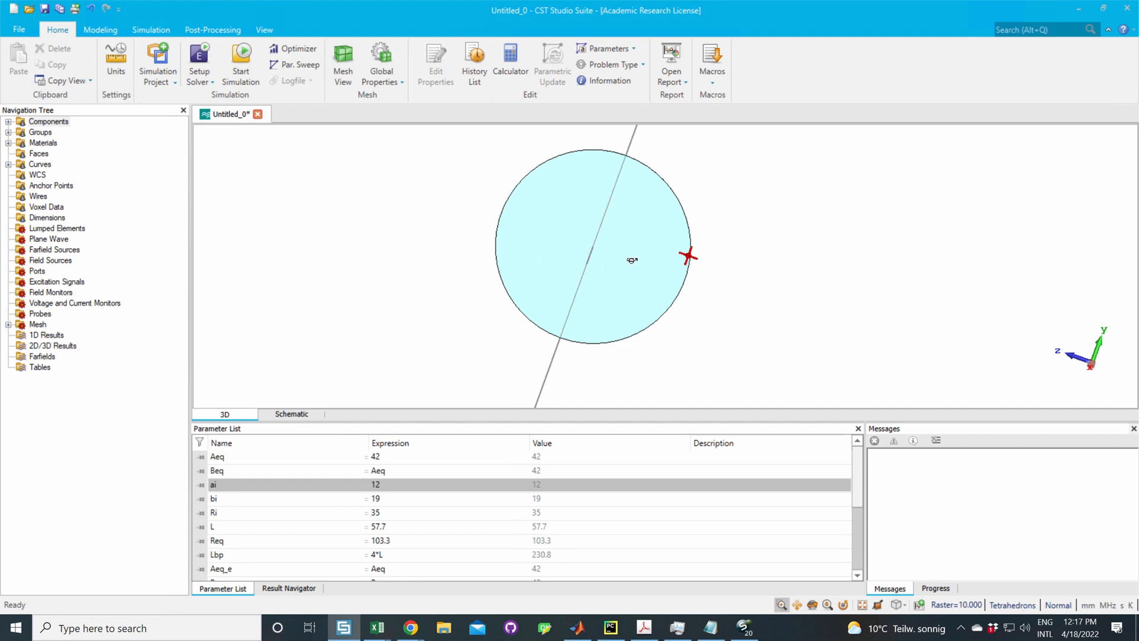
{"action": "left_click", "coordinate": [100, 29]}
{"action": "double_click", "coordinate": [25, 122]}
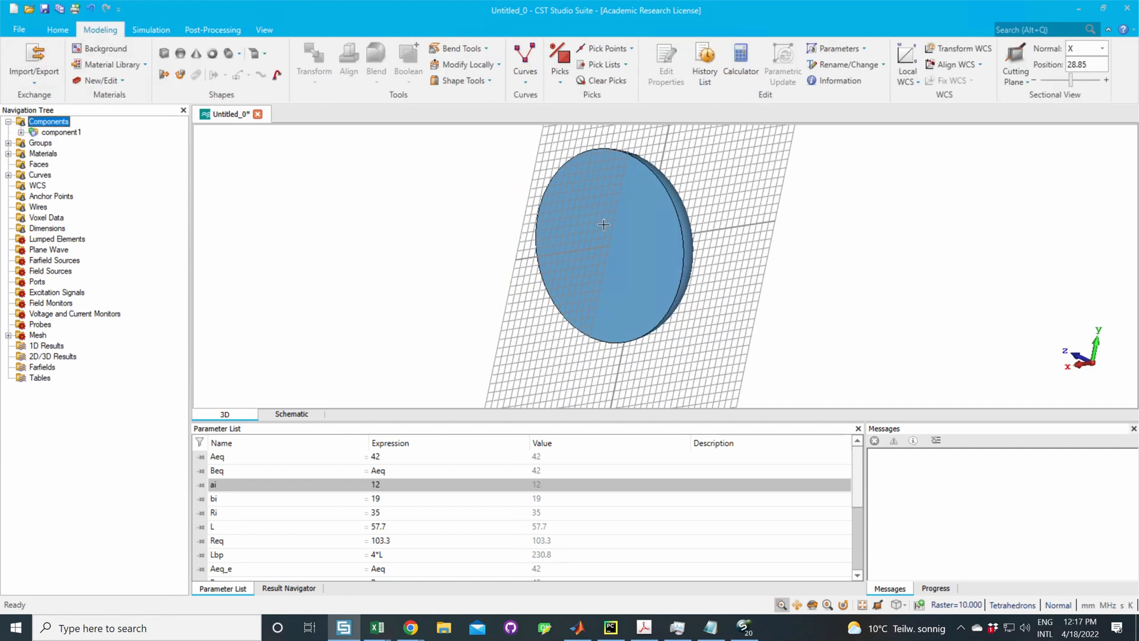
{"action": "left_click", "coordinate": [62, 133]}
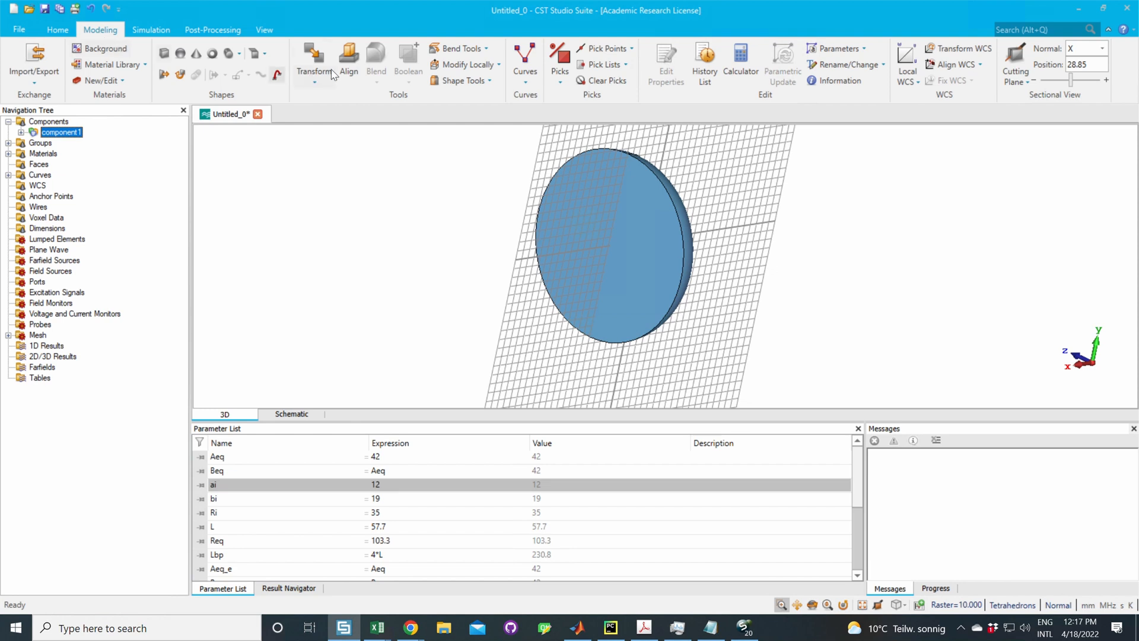
{"action": "left_click", "coordinate": [315, 83]}
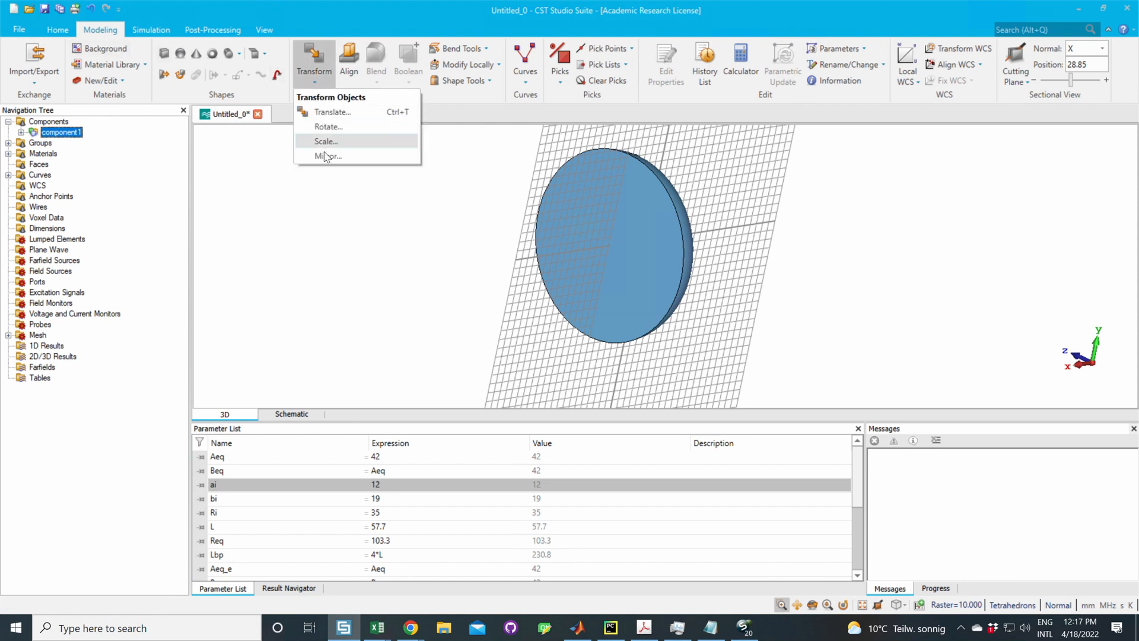
{"action": "left_click", "coordinate": [328, 127]}
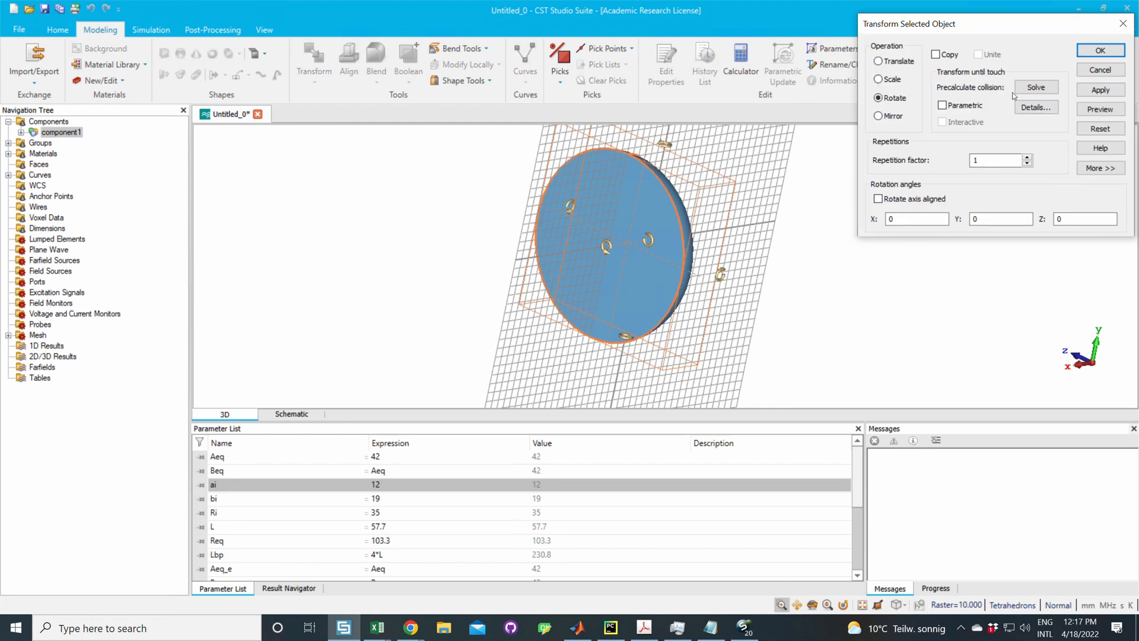
{"action": "left_click_drag", "start_coordinate": [972, 27], "coordinate": [931, 123]}
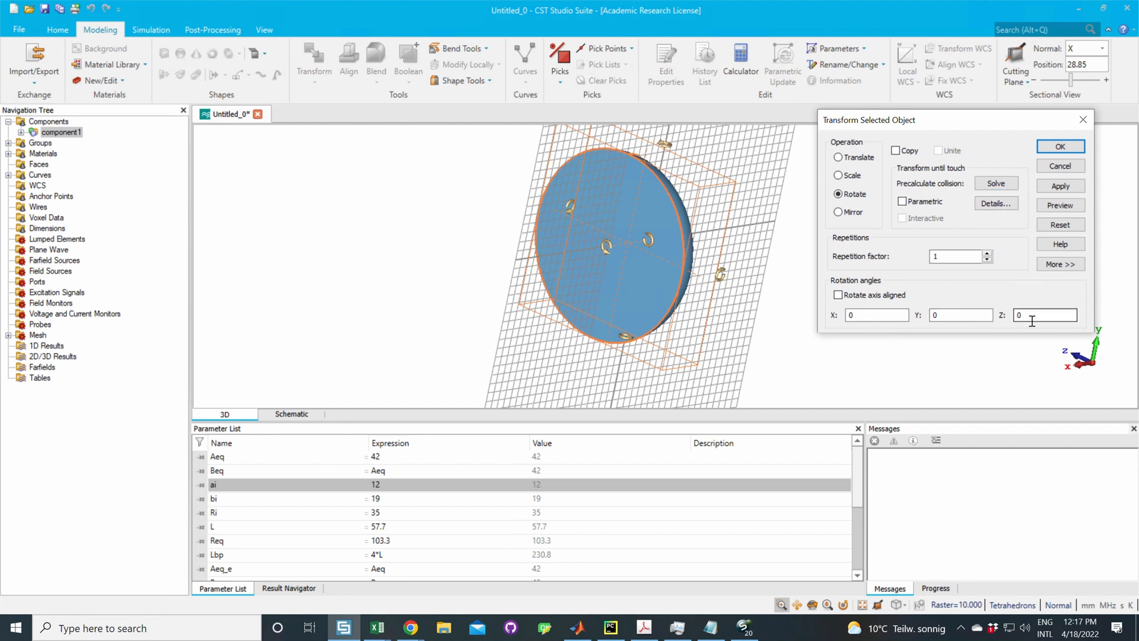
{"action": "double_click", "coordinate": [931, 315]}
{"action": "left_click", "coordinate": [1066, 205]}
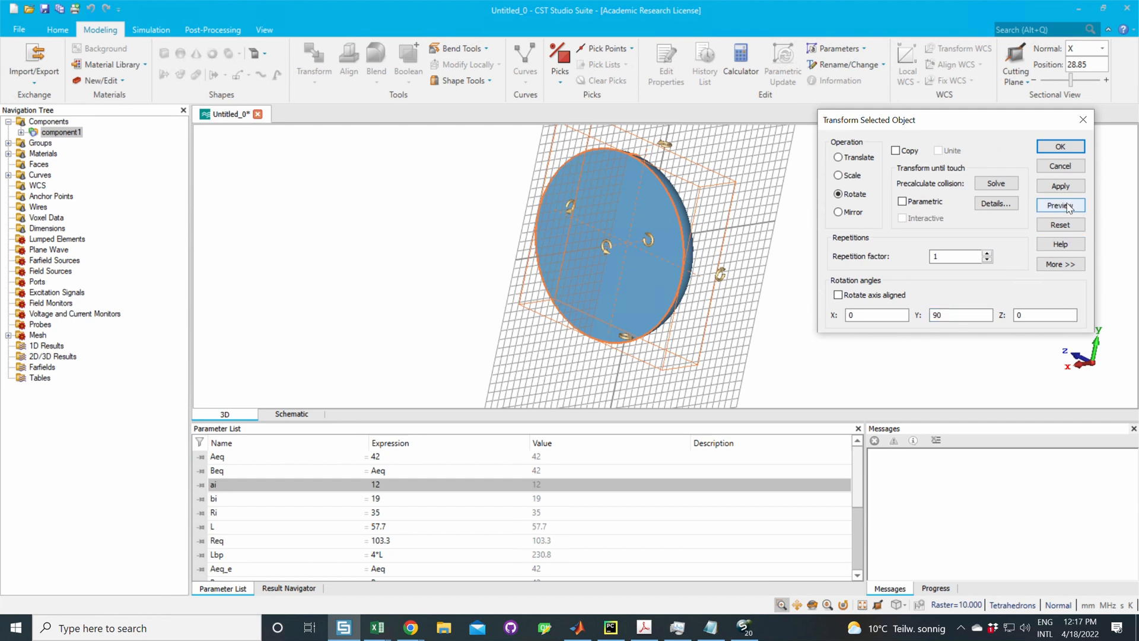
{"action": "left_click", "coordinate": [638, 246]}
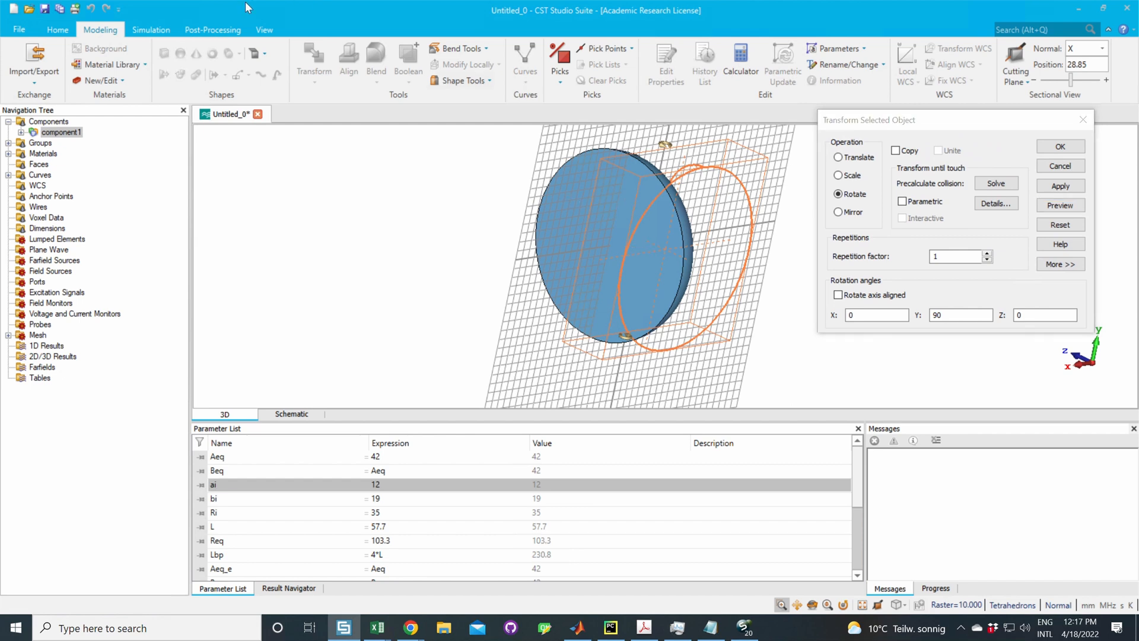
Step: Check the rotation preview in the Right view and apply the 90-degree Y rotation to component1
{"action": "left_click", "coordinate": [264, 30]}
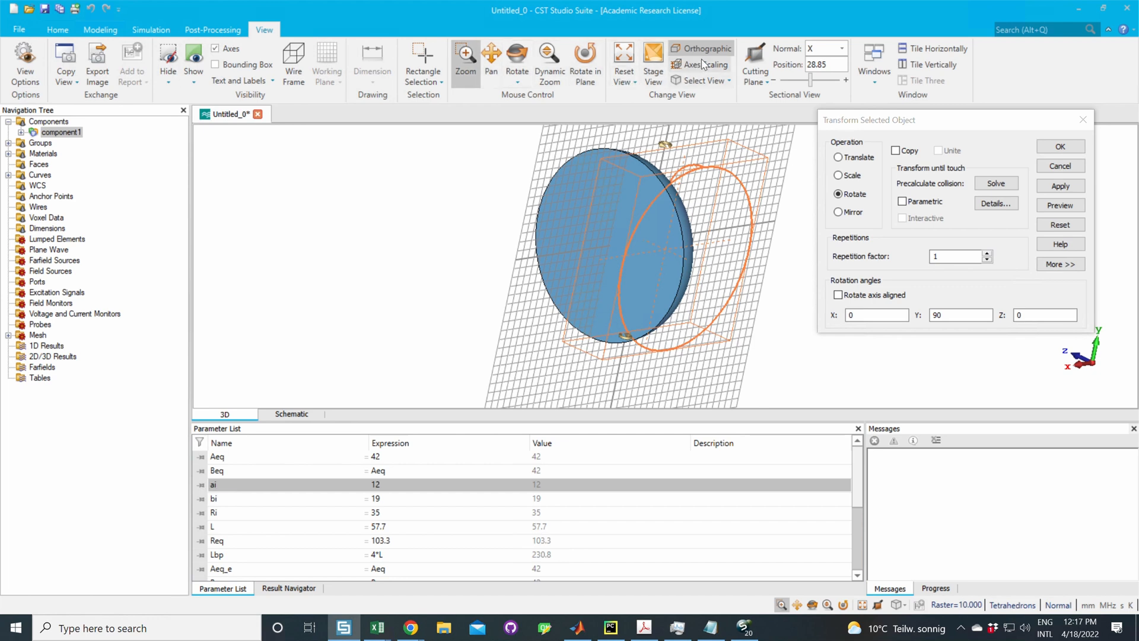
{"action": "left_click", "coordinate": [627, 57]}
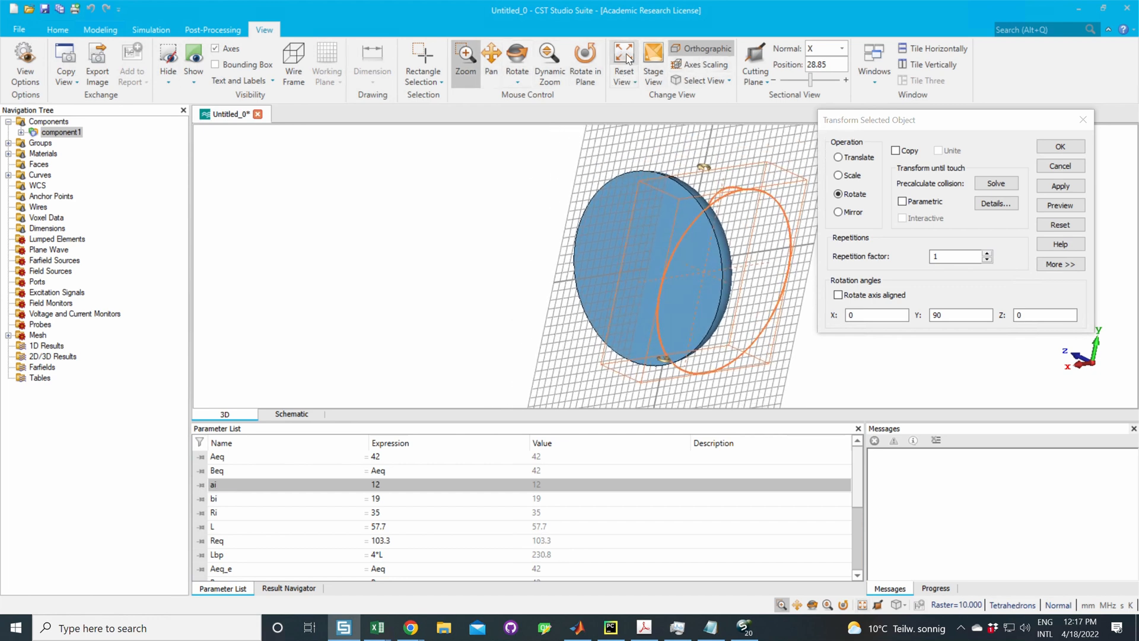
{"action": "left_click", "coordinate": [625, 81]}
{"action": "left_click", "coordinate": [664, 102]}
{"action": "left_click", "coordinate": [719, 80]}
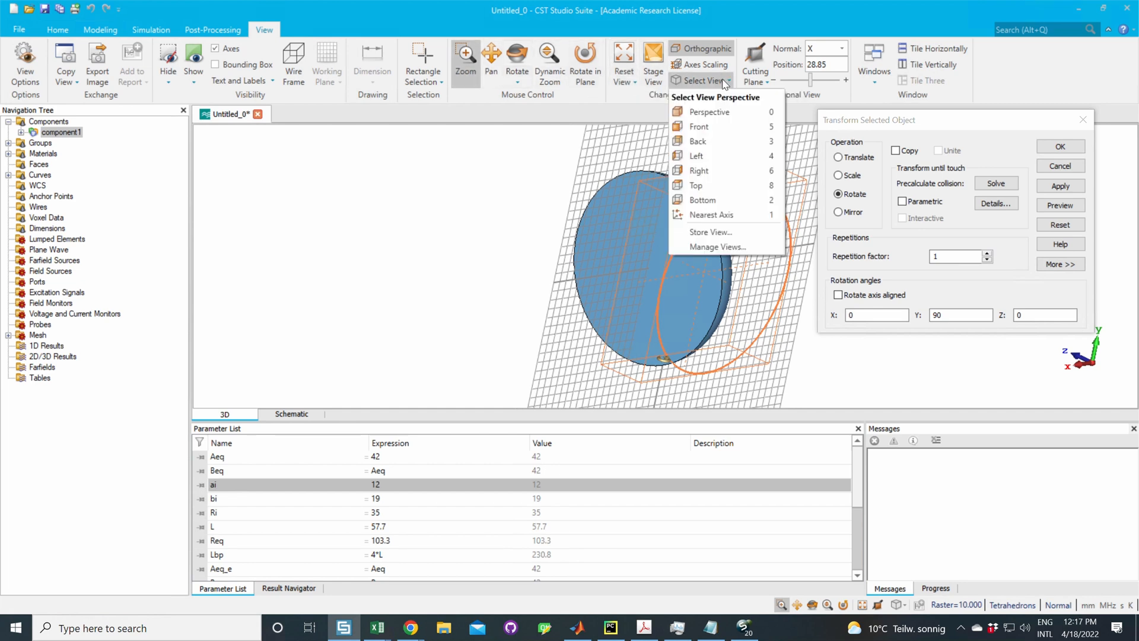
{"action": "left_click", "coordinate": [759, 172]}
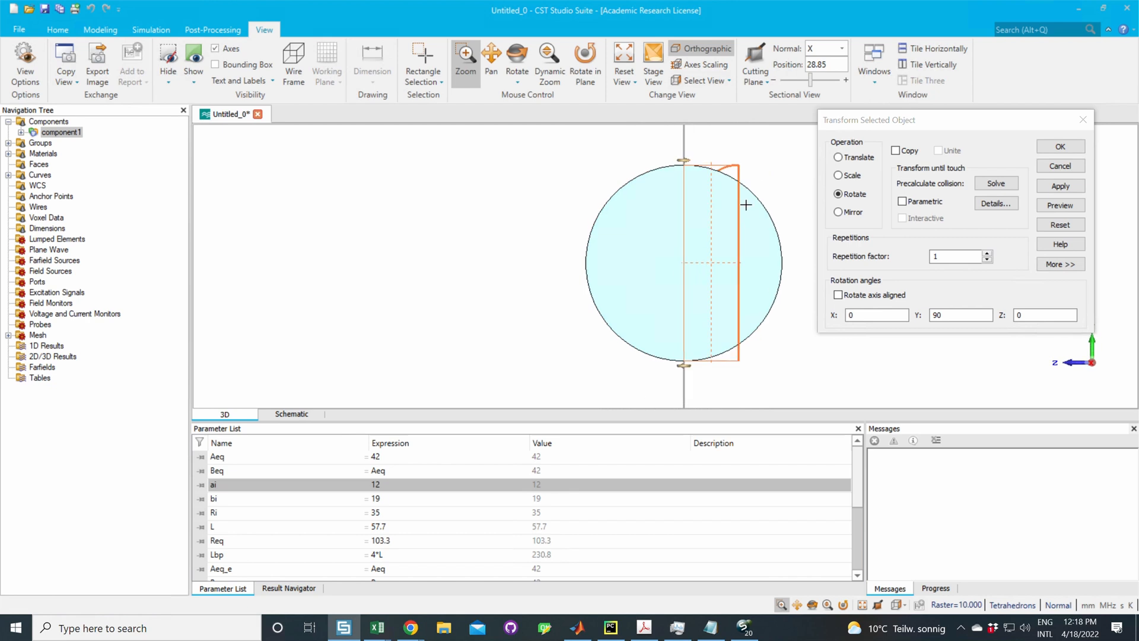
{"action": "left_click", "coordinate": [720, 81]}
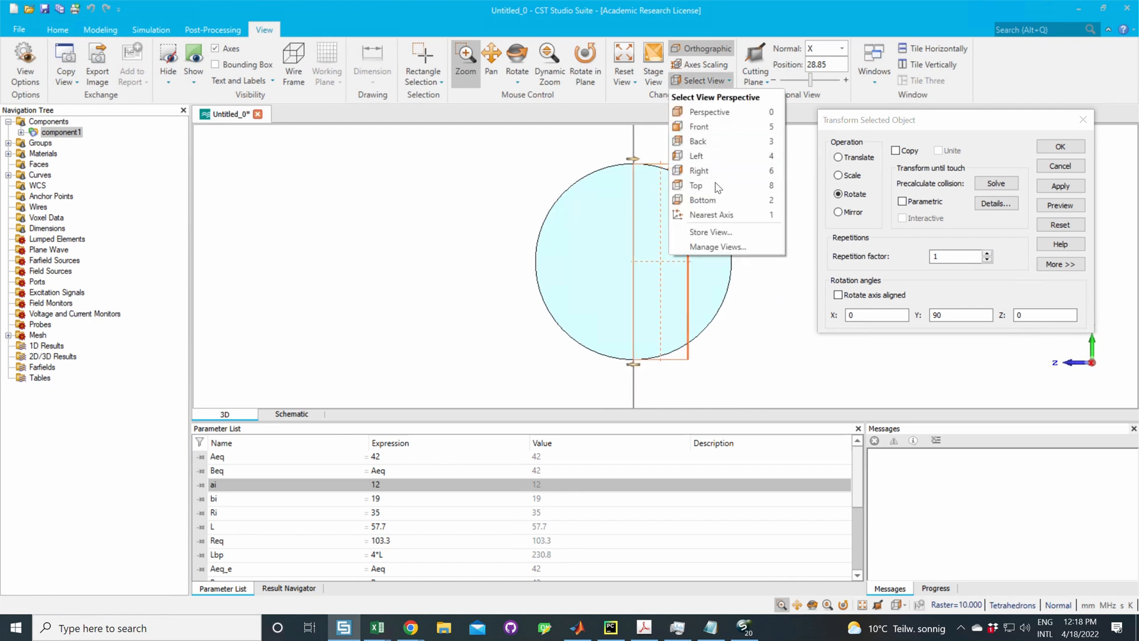
{"action": "left_click", "coordinate": [760, 172]}
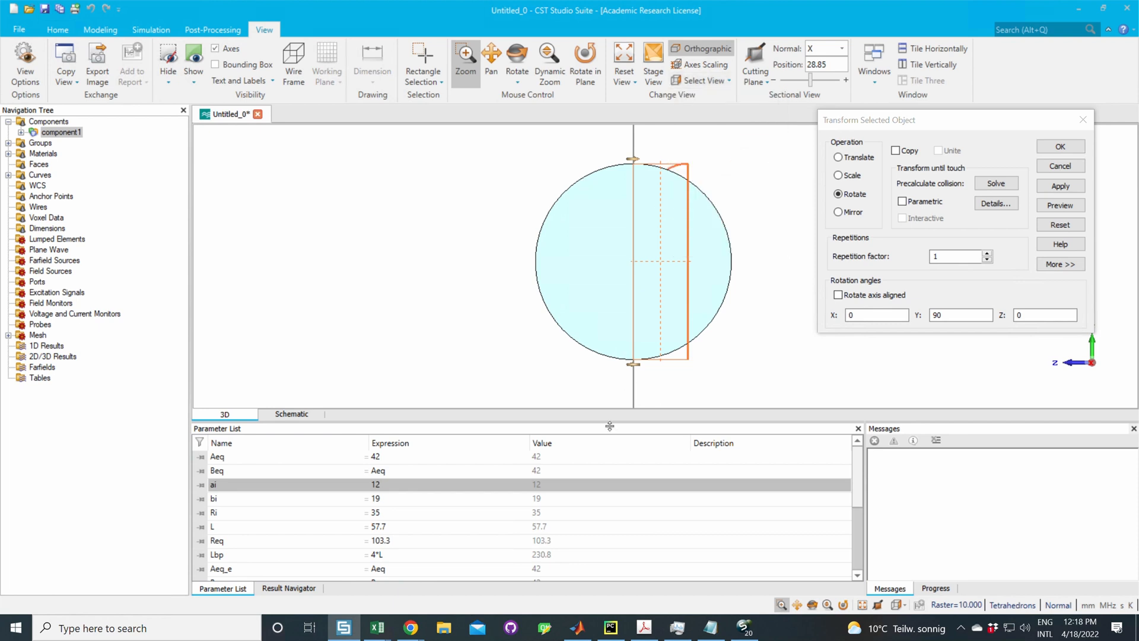
{"action": "left_click_drag", "start_coordinate": [601, 423], "coordinate": [597, 484]}
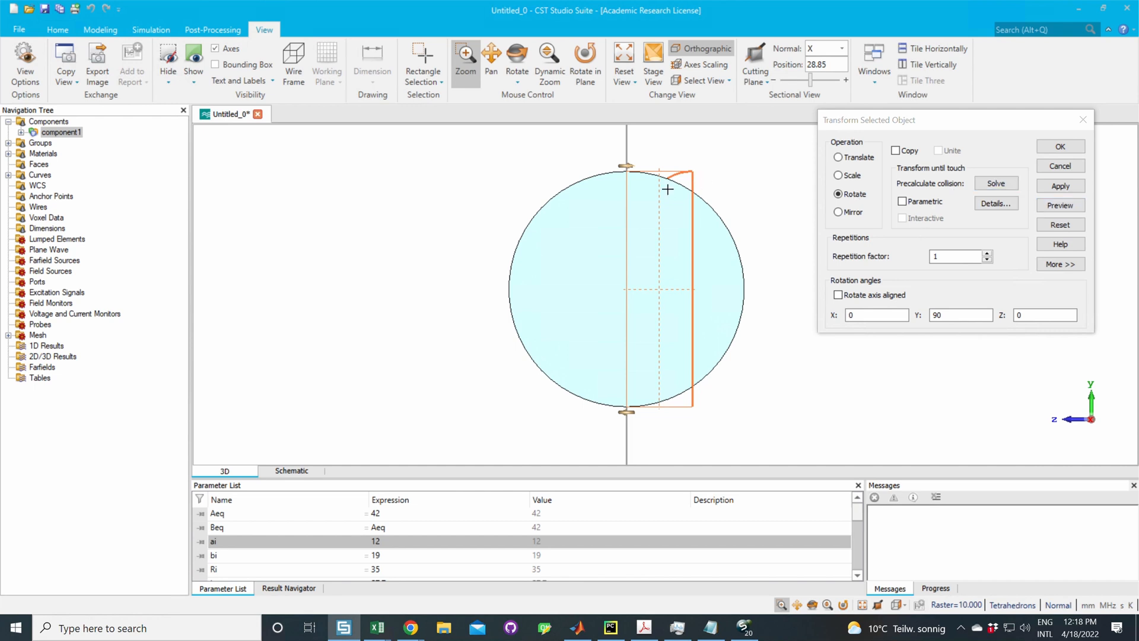
{"action": "left_click", "coordinate": [1060, 185]}
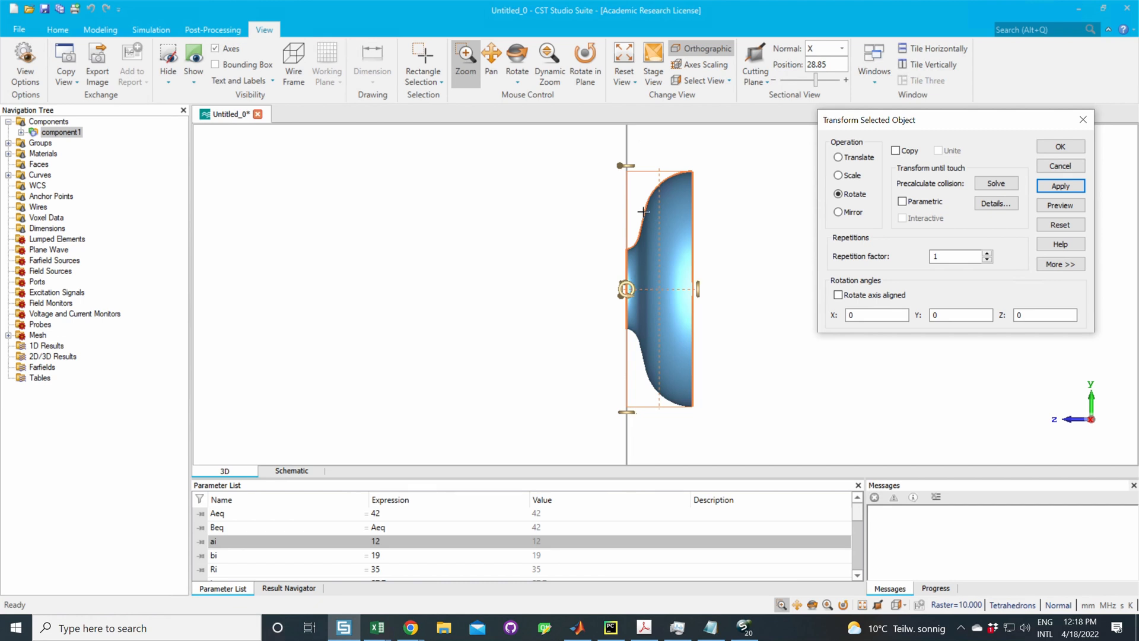
Step: Translate component1 by L along Z, previewing the shift before applying it
{"action": "left_click", "coordinate": [838, 159]}
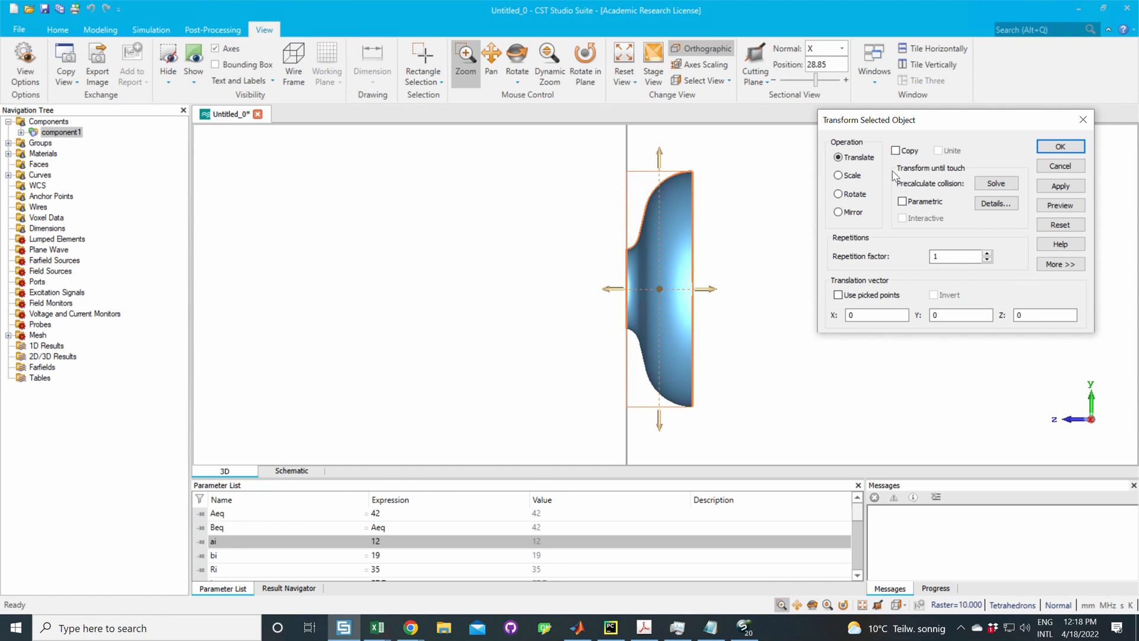
{"action": "left_click", "coordinate": [1048, 317]}
{"action": "type", "text": "L"}
{"action": "left_click", "coordinate": [1060, 204]}
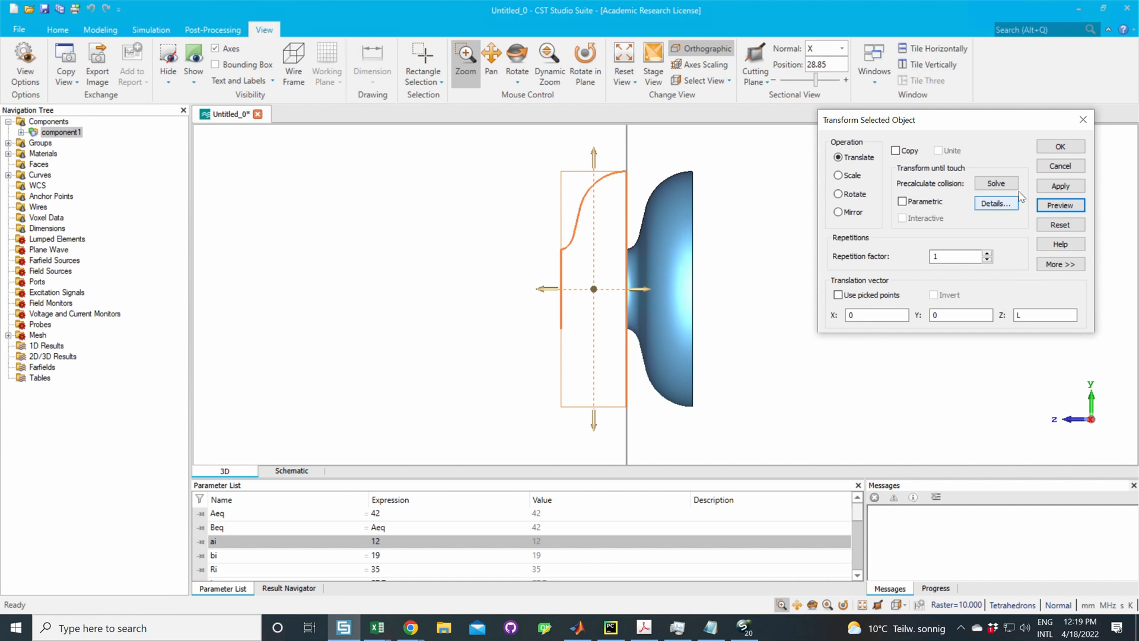
{"action": "left_click", "coordinate": [1057, 187]}
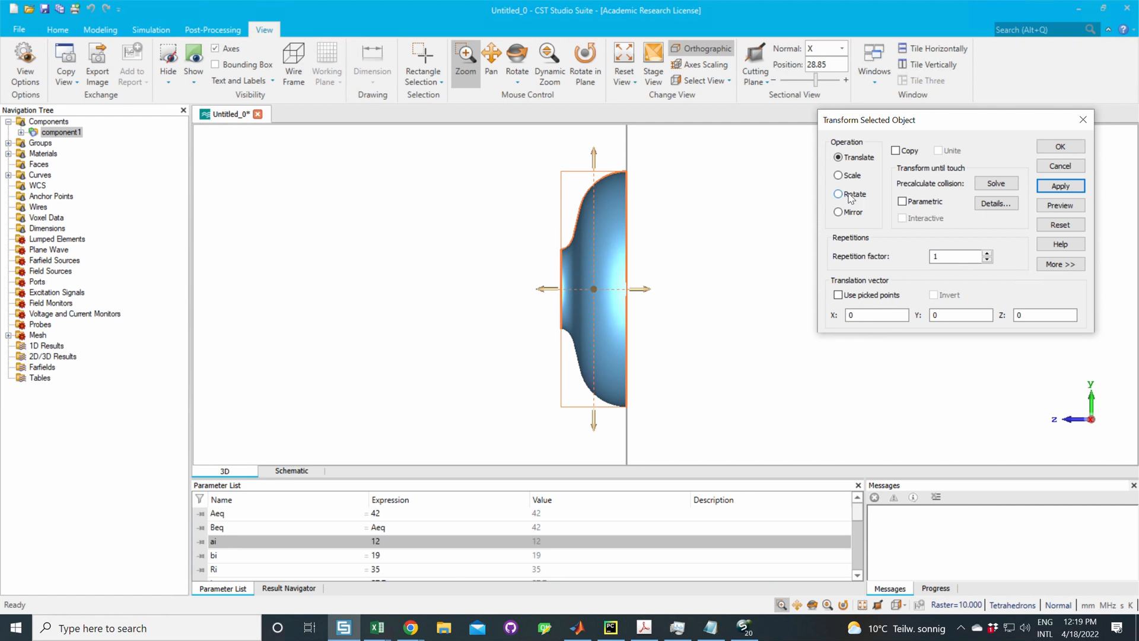
Step: Mirror component1 as a copy across a plane with normal Z 1 through the origin
{"action": "left_click", "coordinate": [853, 213]}
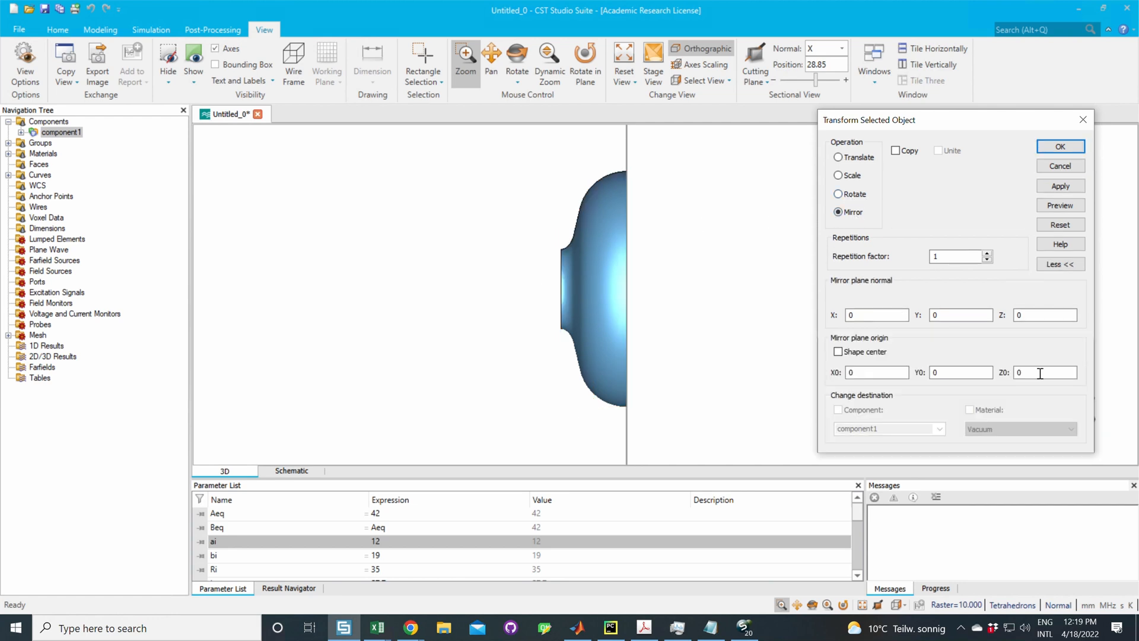
{"action": "double_click", "coordinate": [1015, 315]}
{"action": "type", "text": "1"}
{"action": "left_click", "coordinate": [895, 151]}
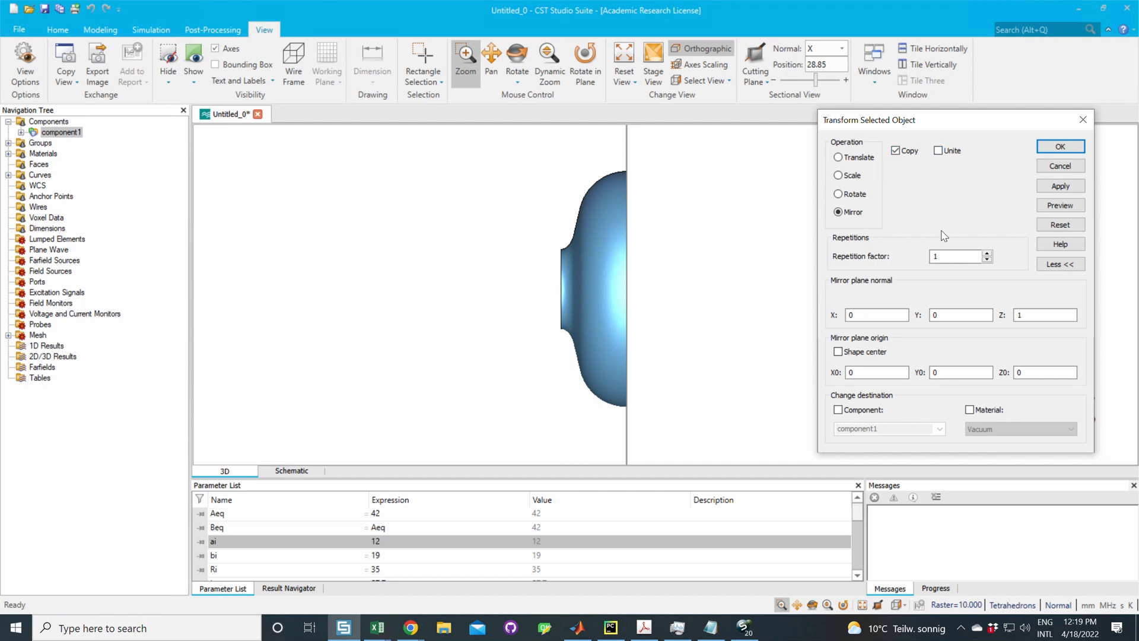
{"action": "left_click", "coordinate": [1059, 206]}
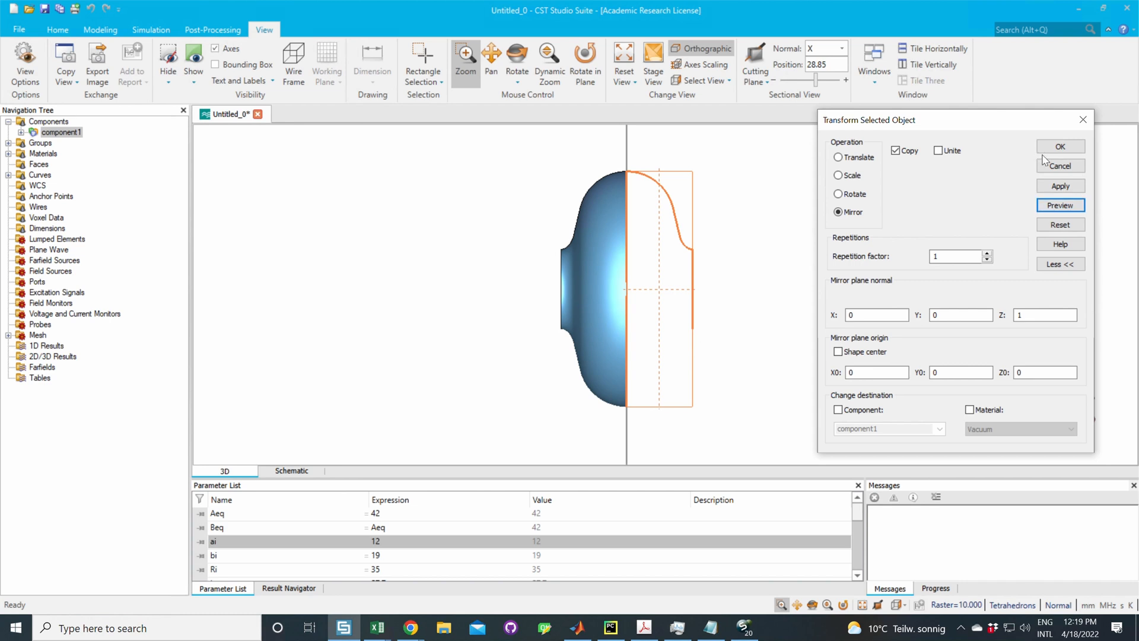
{"action": "left_click", "coordinate": [1073, 150]}
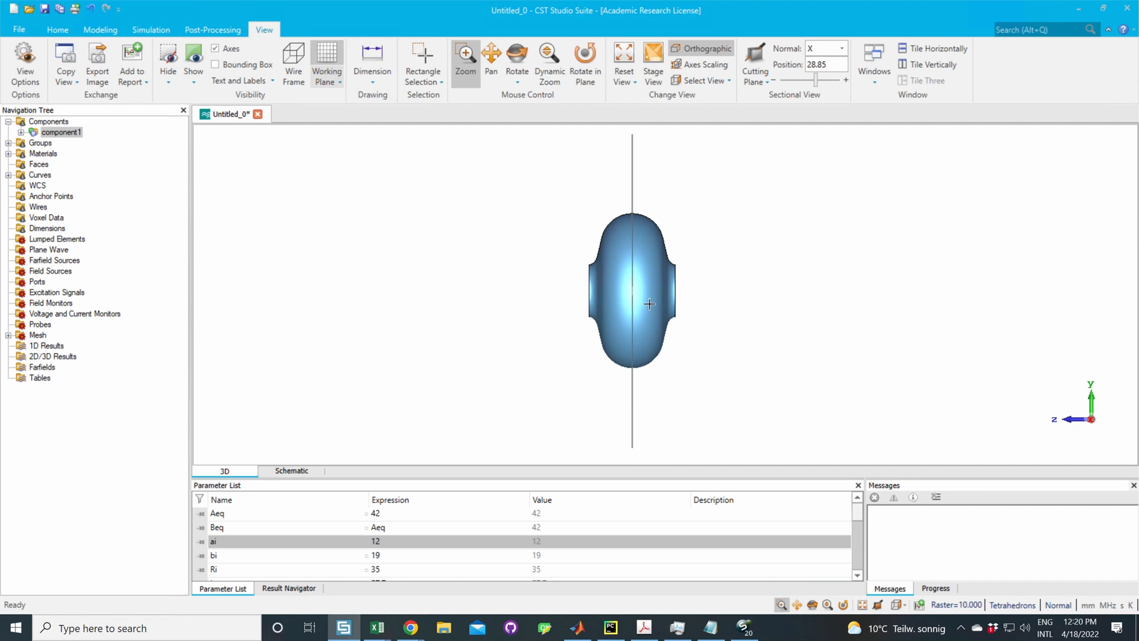
Step: Expand component1 and highlight solid2 and solid2_1 in turn to identify the two half cells
{"action": "scroll", "coordinate": [651, 303], "scroll_direction": "up", "scroll_amount": 2}
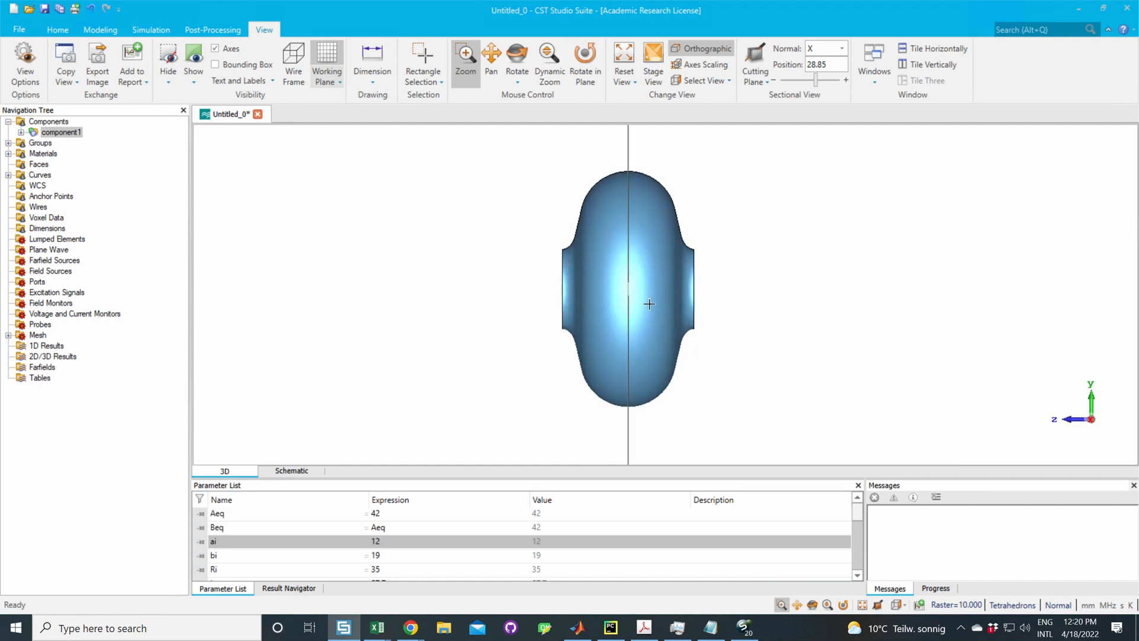
{"action": "left_click", "coordinate": [23, 131]}
{"action": "left_click", "coordinate": [73, 153]}
{"action": "left_click", "coordinate": [70, 143]}
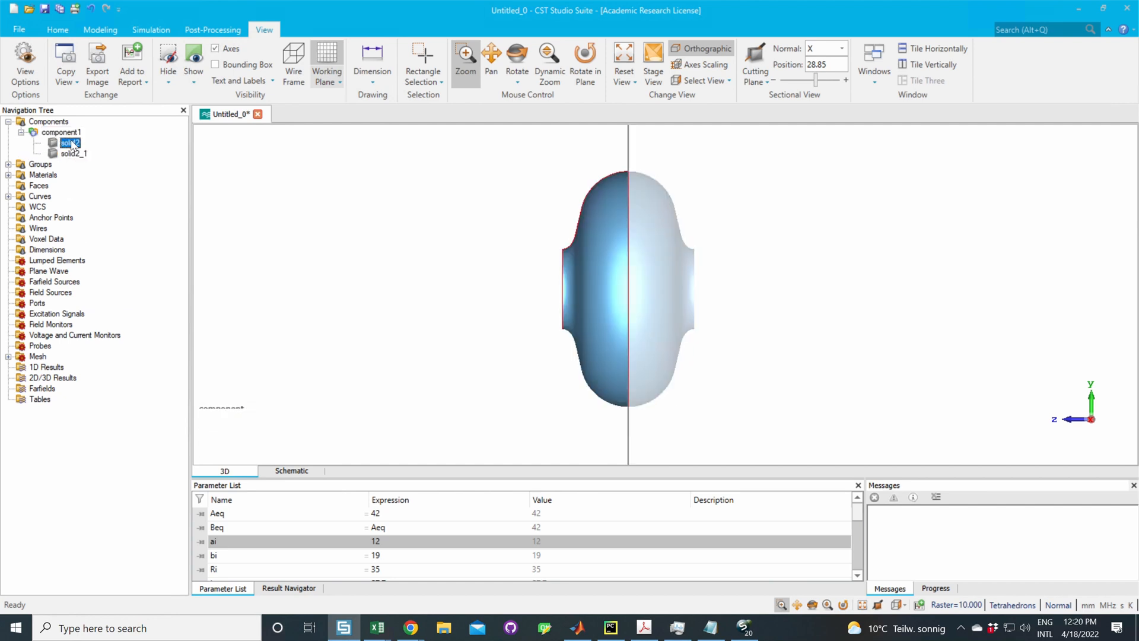
{"action": "left_click", "coordinate": [73, 153]}
{"action": "left_click", "coordinate": [71, 143]}
{"action": "left_click", "coordinate": [73, 153]}
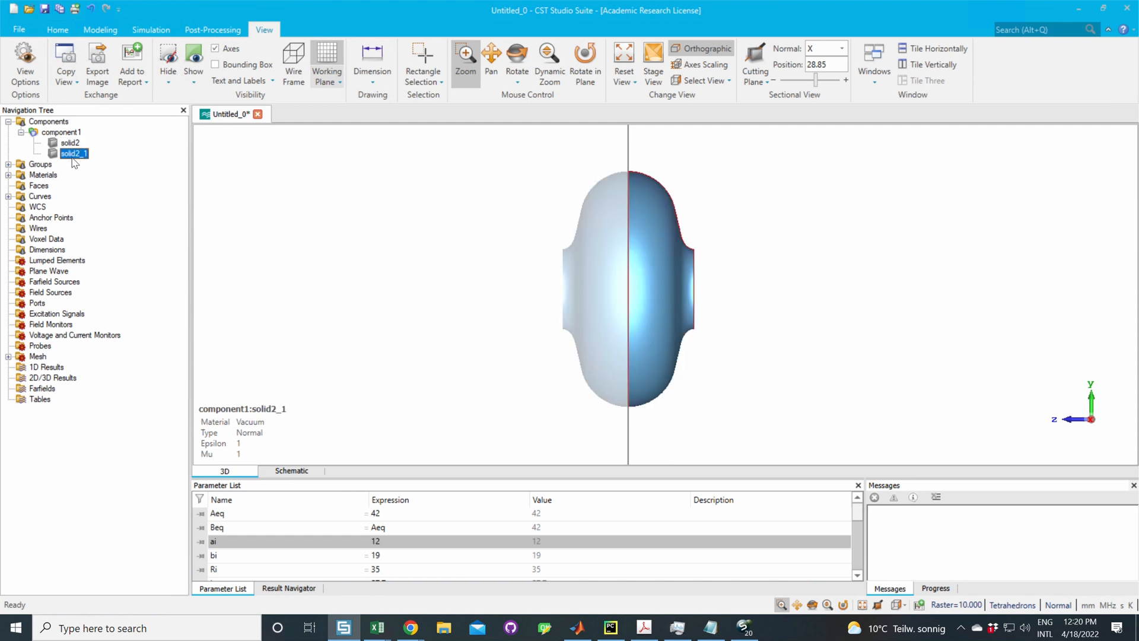
Step: Unite the half cells solid2 and solid2_1 into one solid with a Boolean Add
{"action": "left_click", "coordinate": [71, 147]}
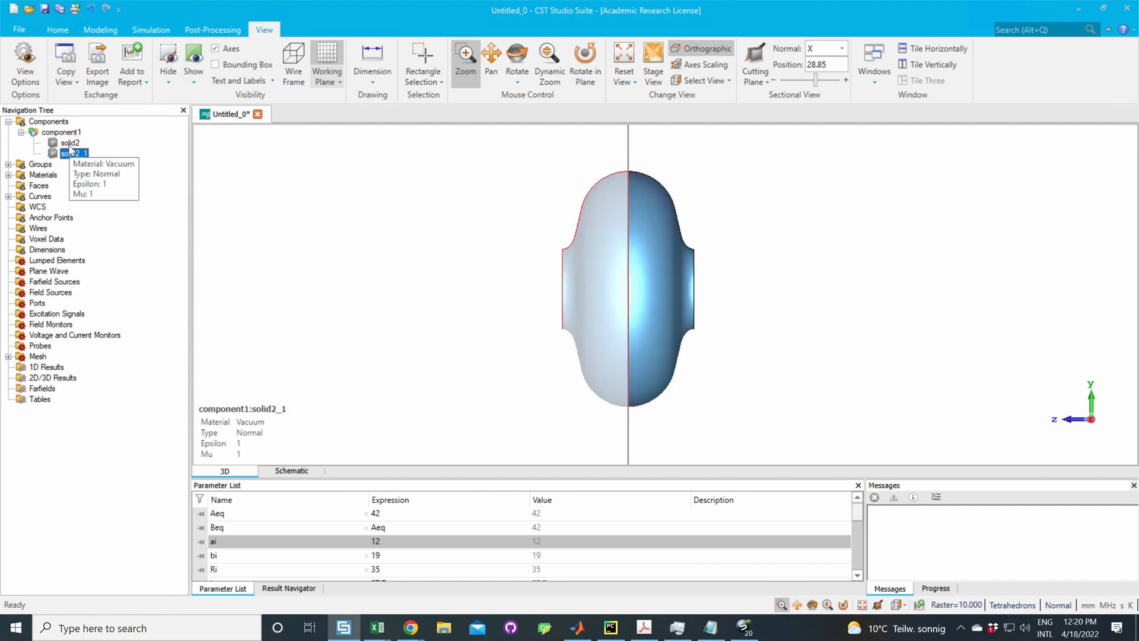
{"action": "left_click", "coordinate": [101, 30]}
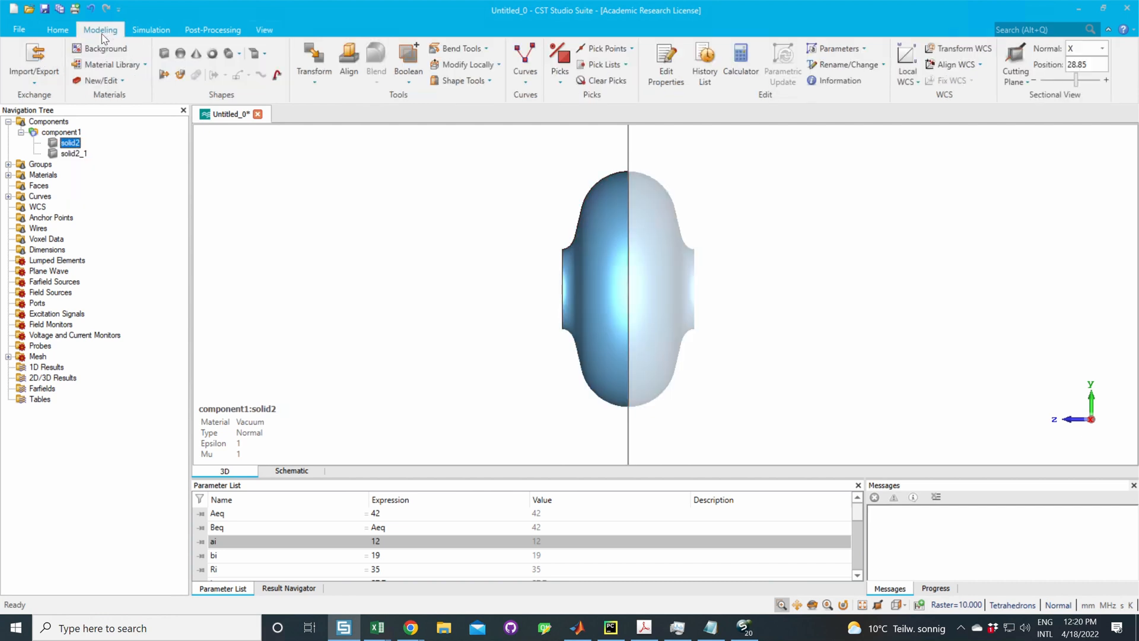
{"action": "left_click", "coordinate": [74, 154], "text": "ctrl"}
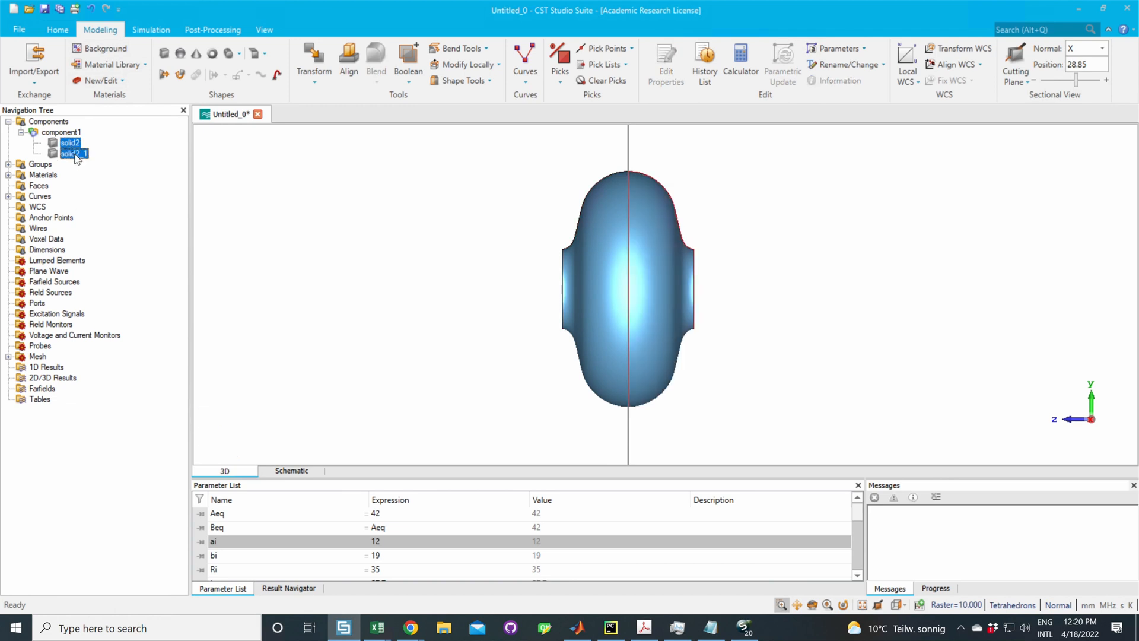
{"action": "left_click", "coordinate": [416, 84]}
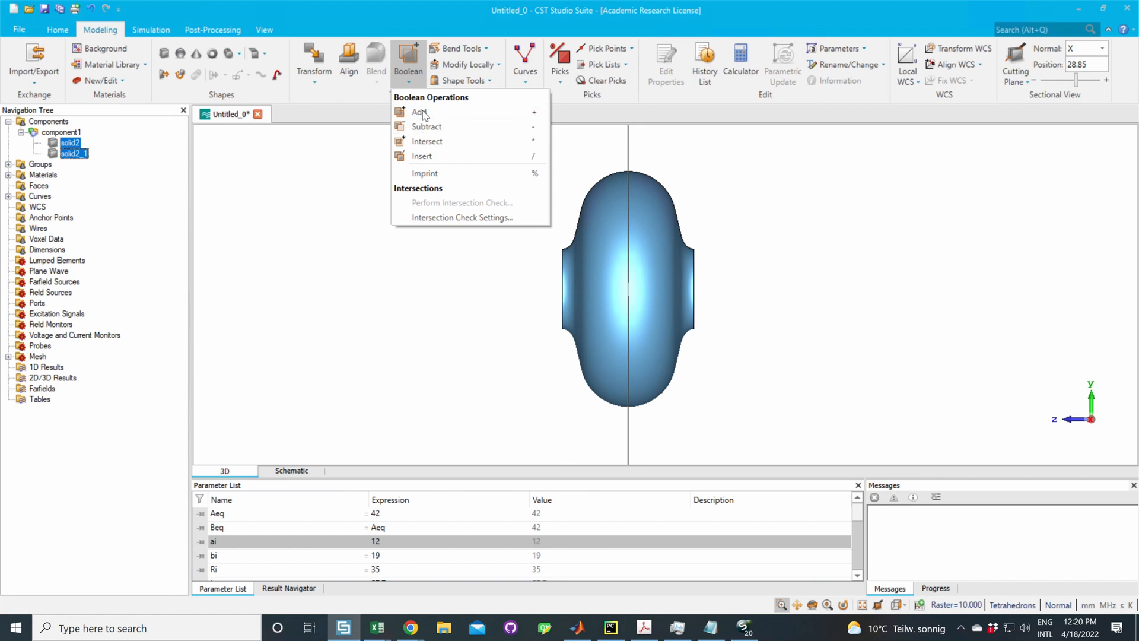
{"action": "left_click", "coordinate": [402, 82]}
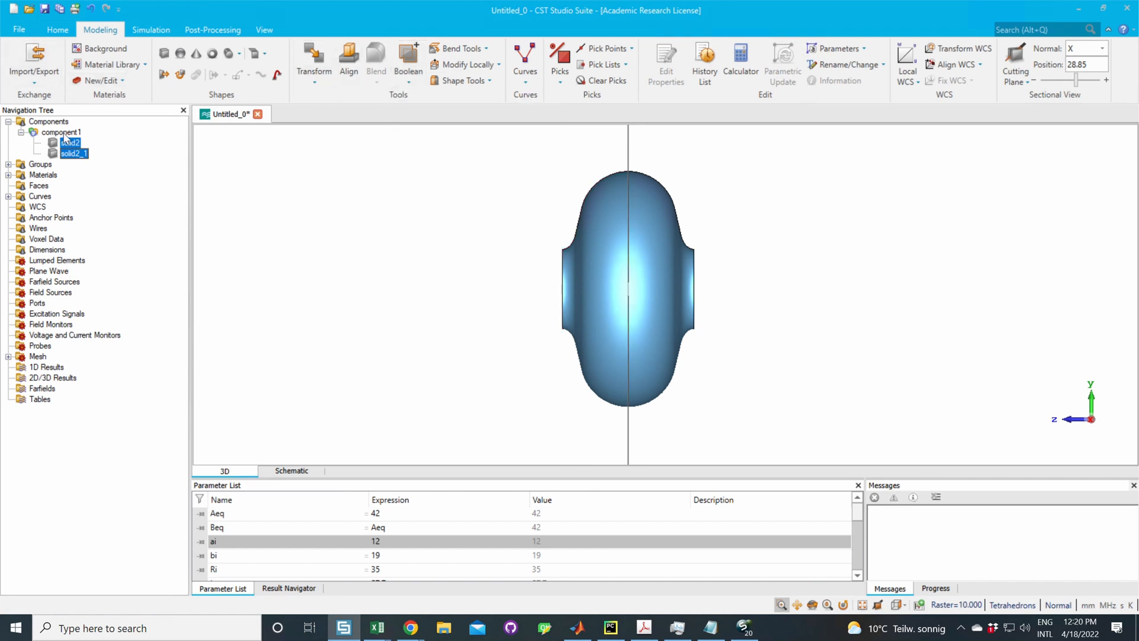
{"action": "left_click", "coordinate": [408, 82]}
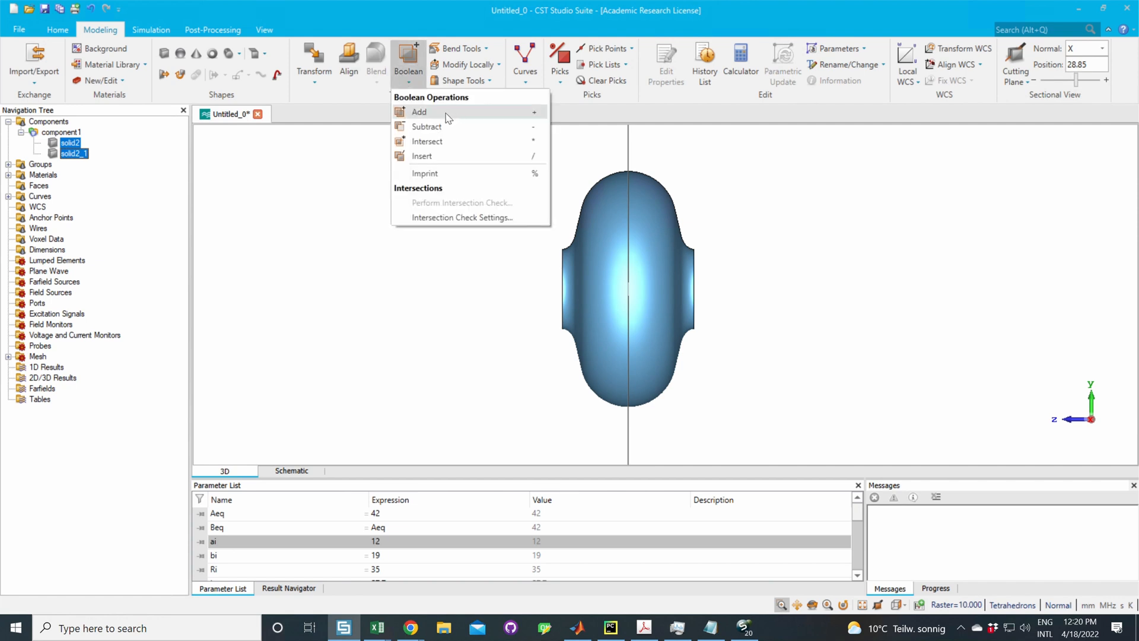
{"action": "left_click", "coordinate": [419, 113]}
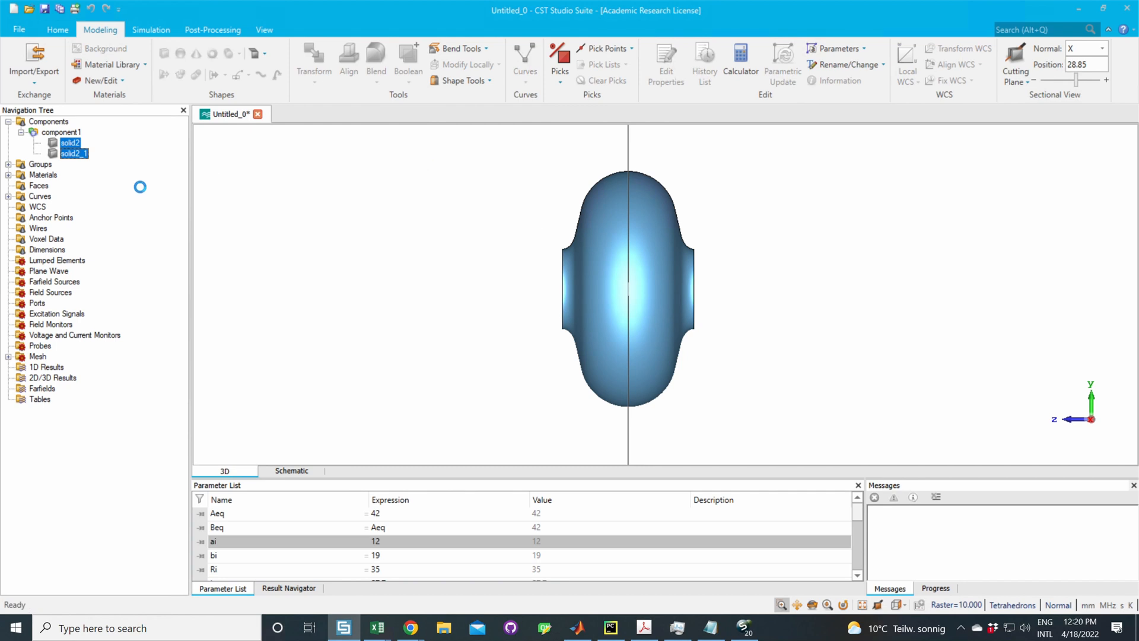
{"action": "left_click_drag", "start_coordinate": [636, 273], "coordinate": [488, 274]}
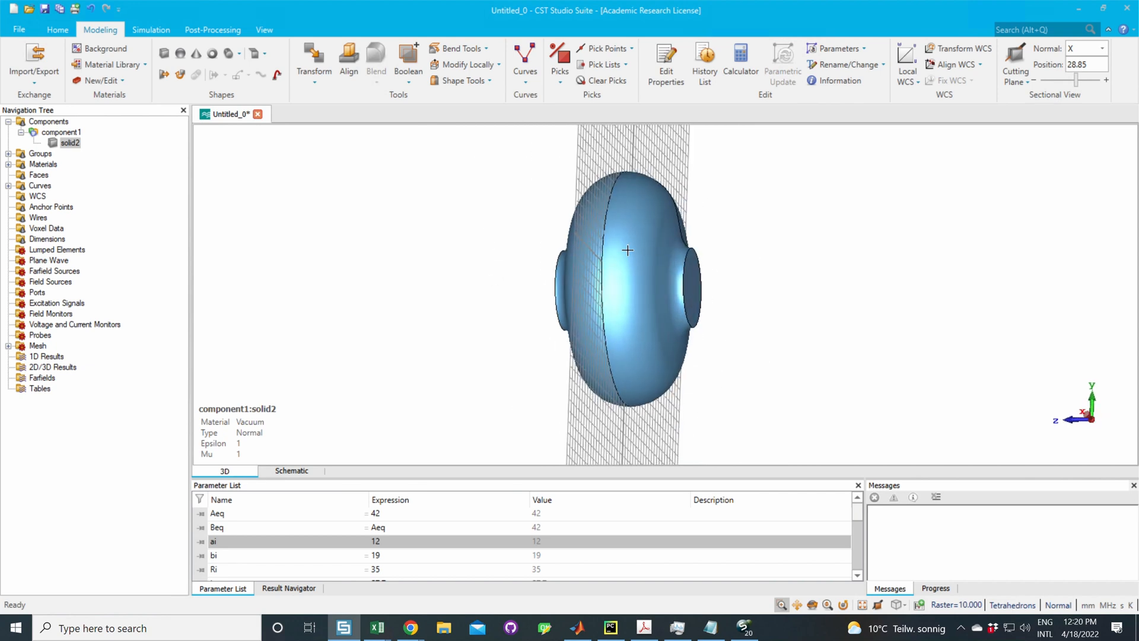
{"action": "mouse_move", "coordinate": [626, 251]}
{"action": "left_mouse_down", "text": "ctrl"}
{"action": "mouse_move", "coordinate": [598, 294]}
{"action": "mouse_move", "coordinate": [587, 268]}
{"action": "mouse_move", "coordinate": [636, 261]}
{"action": "left_mouse_up", "text": "ctrl"}
{"action": "key", "text": "6"}
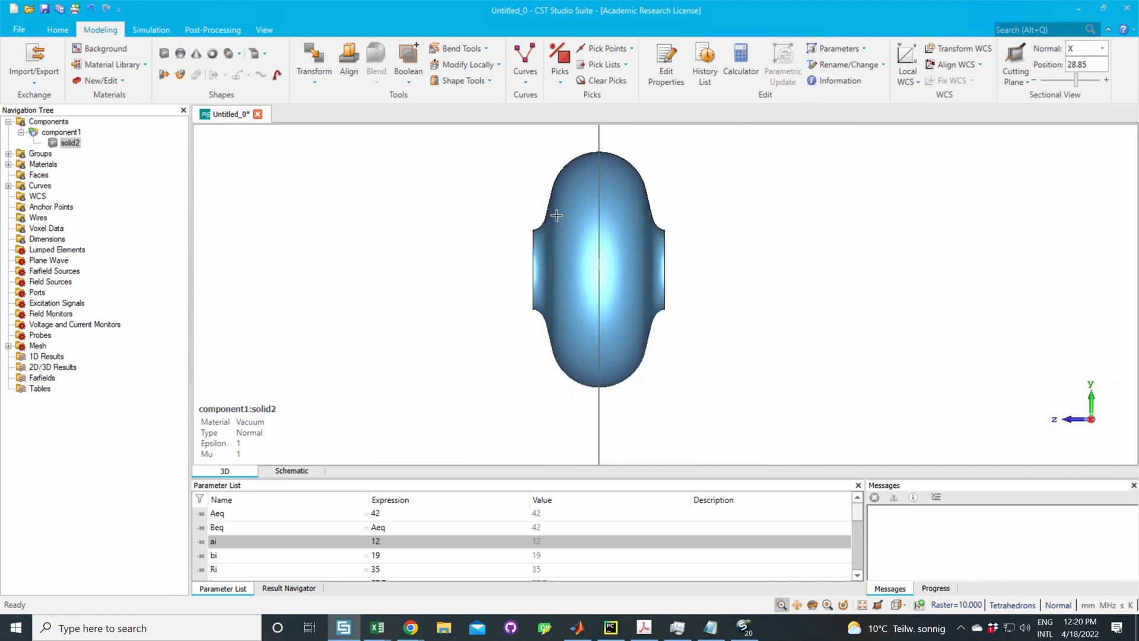
Step: Set the simulation frequency range to a minimum of 1290 MHz and a maximum of 1310 MHz
{"action": "left_click", "coordinate": [150, 29]}
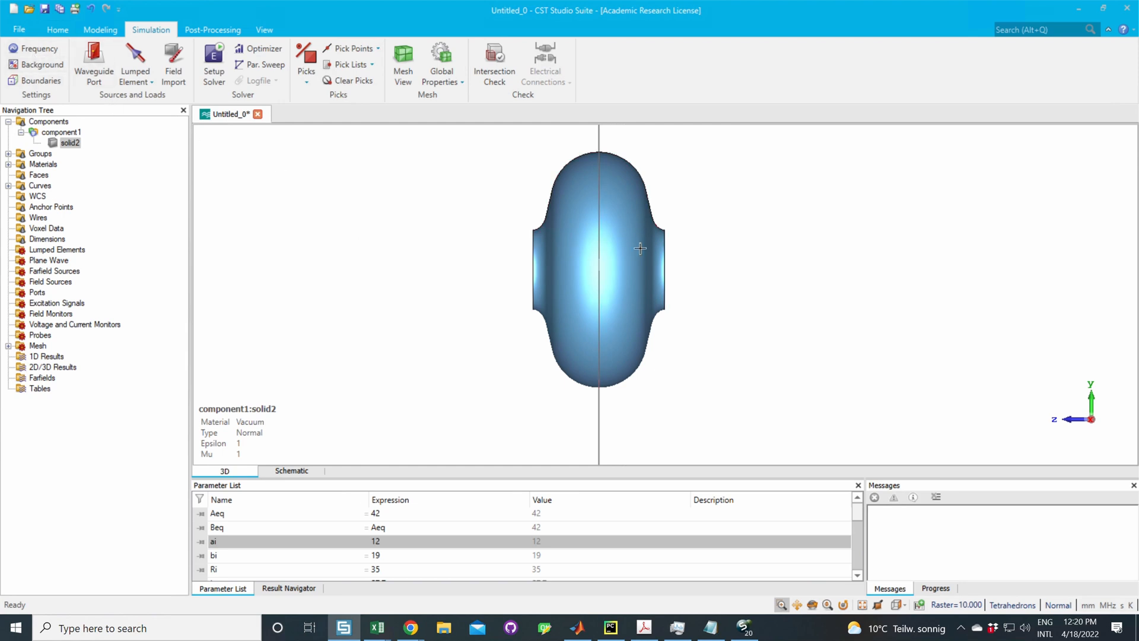
{"action": "scroll", "coordinate": [637, 223], "scroll_direction": "down", "scroll_amount": 1}
{"action": "scroll", "coordinate": [630, 217], "scroll_direction": "up", "scroll_amount": 1}
{"action": "middle_click_drag", "start_coordinate": [628, 215], "coordinate": [640, 242]}
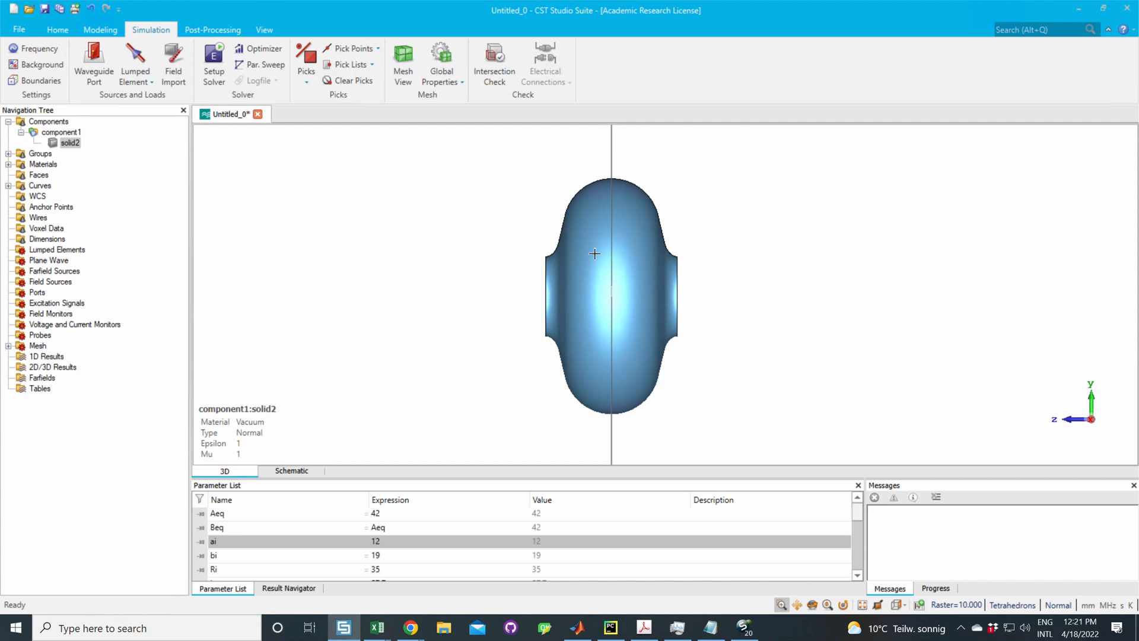
{"action": "left_click", "coordinate": [37, 48]}
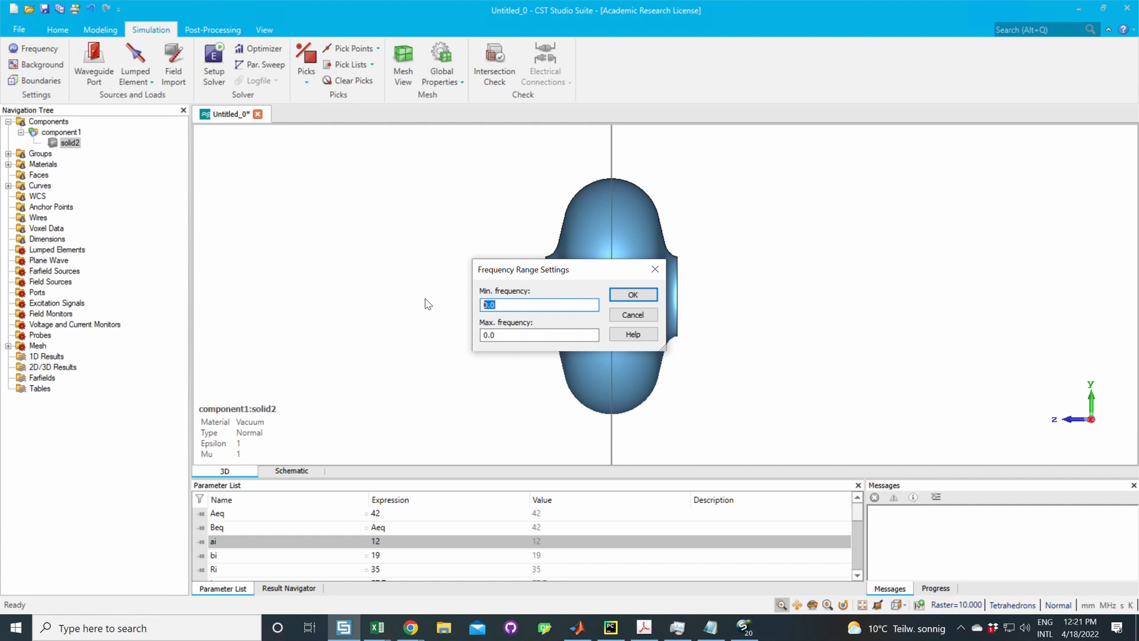
{"action": "type", "text": "1290"}
{"action": "left_click_drag", "start_coordinate": [507, 337], "coordinate": [478, 334]}
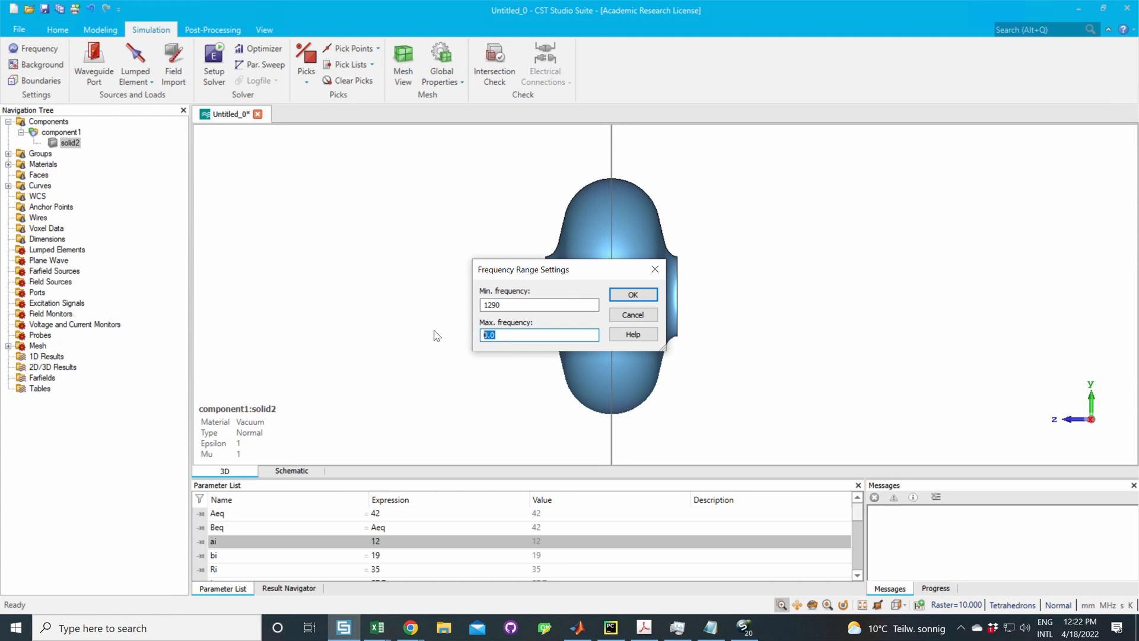
{"action": "type", "text": "18"}
{"action": "key", "text": "BackSpace"}
{"action": "type", "text": "310"}
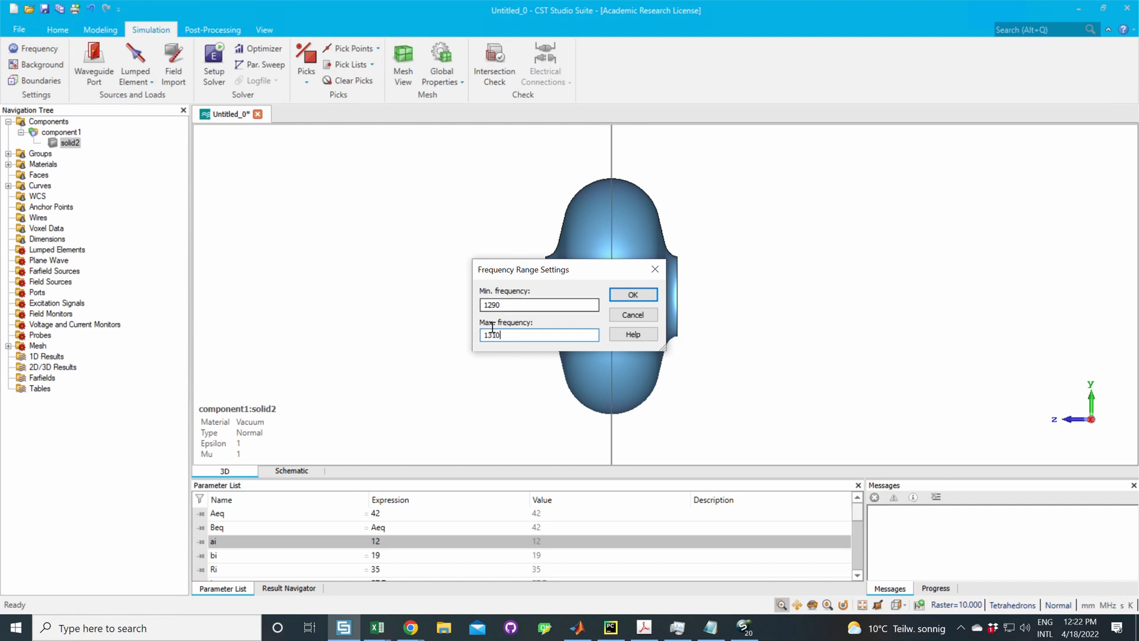
{"action": "left_click", "coordinate": [633, 295]}
Step: Set the background material type to PEC and apply the background properties
{"action": "left_click", "coordinate": [36, 64]}
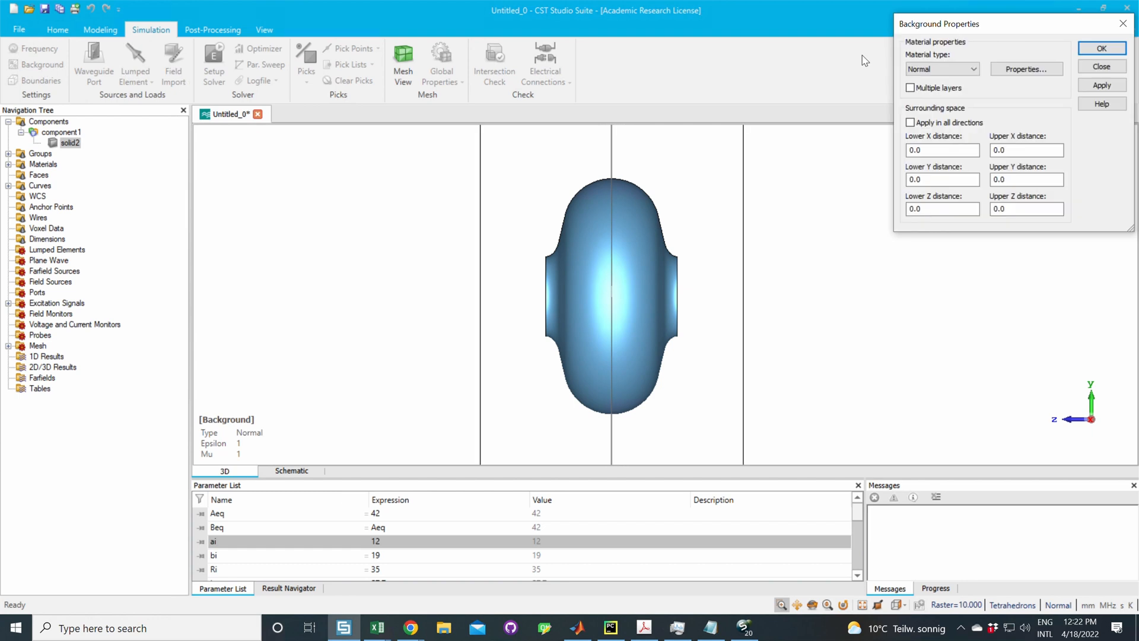
{"action": "left_click_drag", "start_coordinate": [999, 22], "coordinate": [951, 146]}
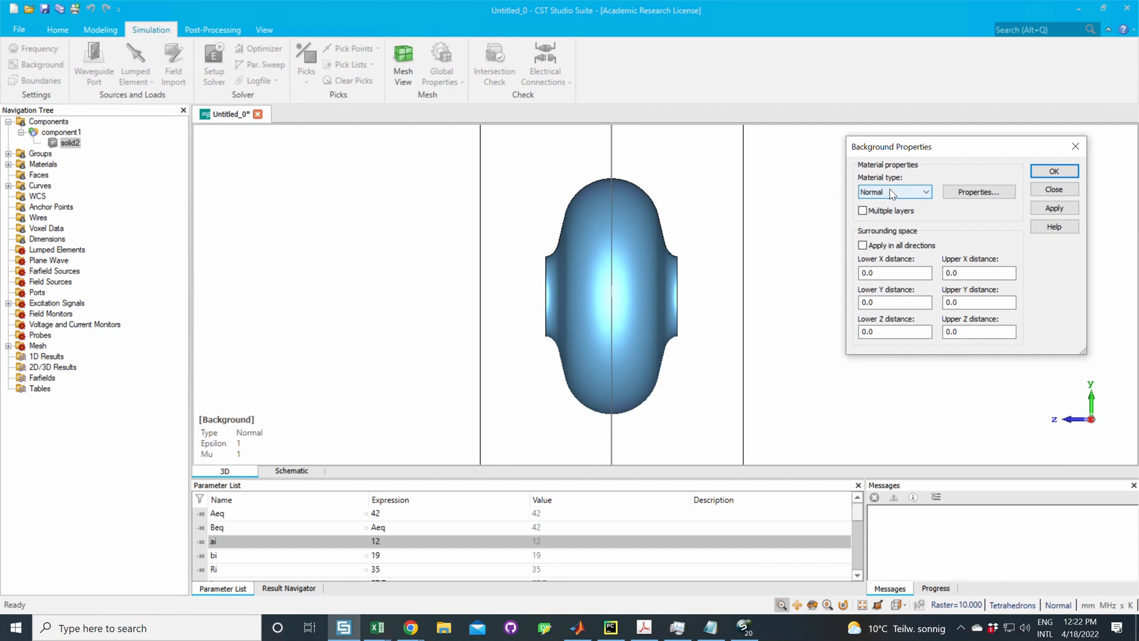
{"action": "left_click", "coordinate": [893, 193]}
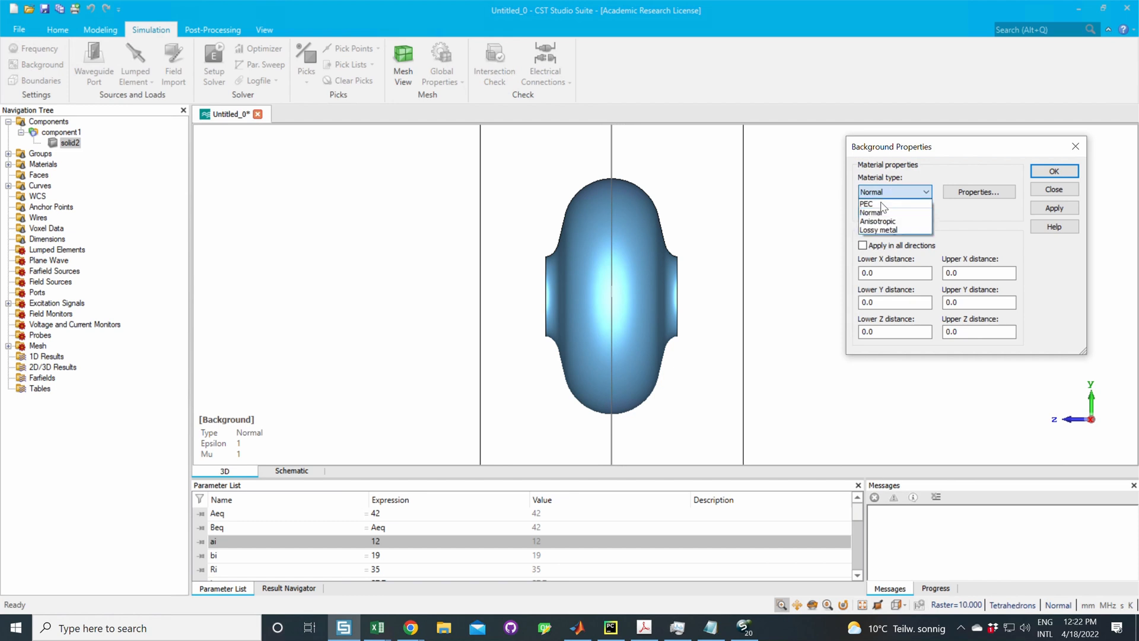
{"action": "left_click", "coordinate": [882, 205]}
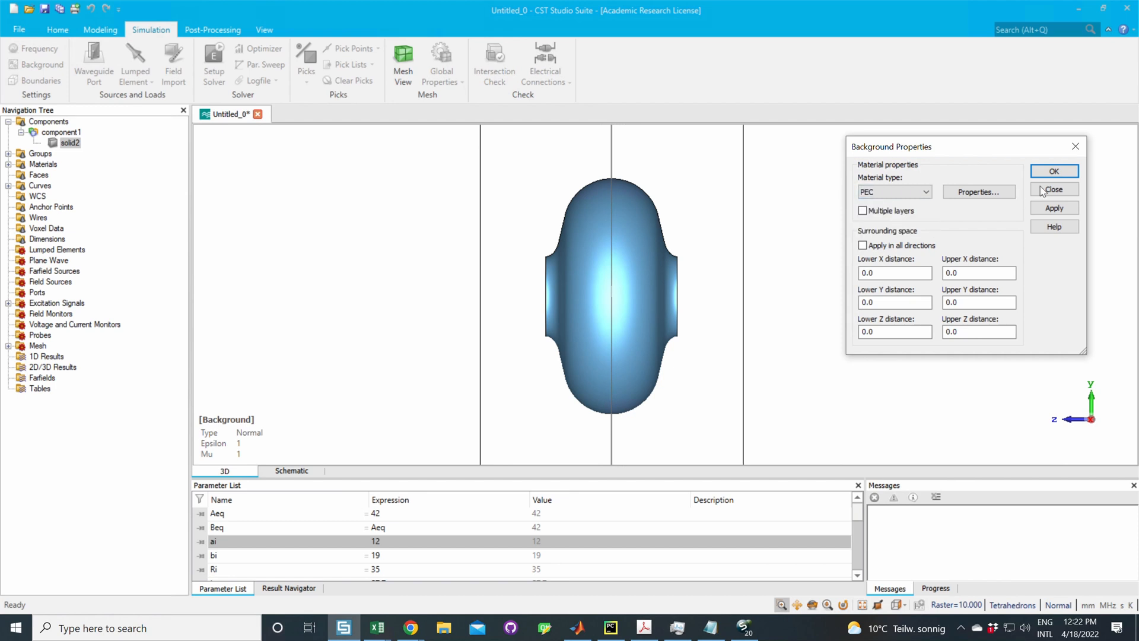
{"action": "left_click", "coordinate": [1053, 172]}
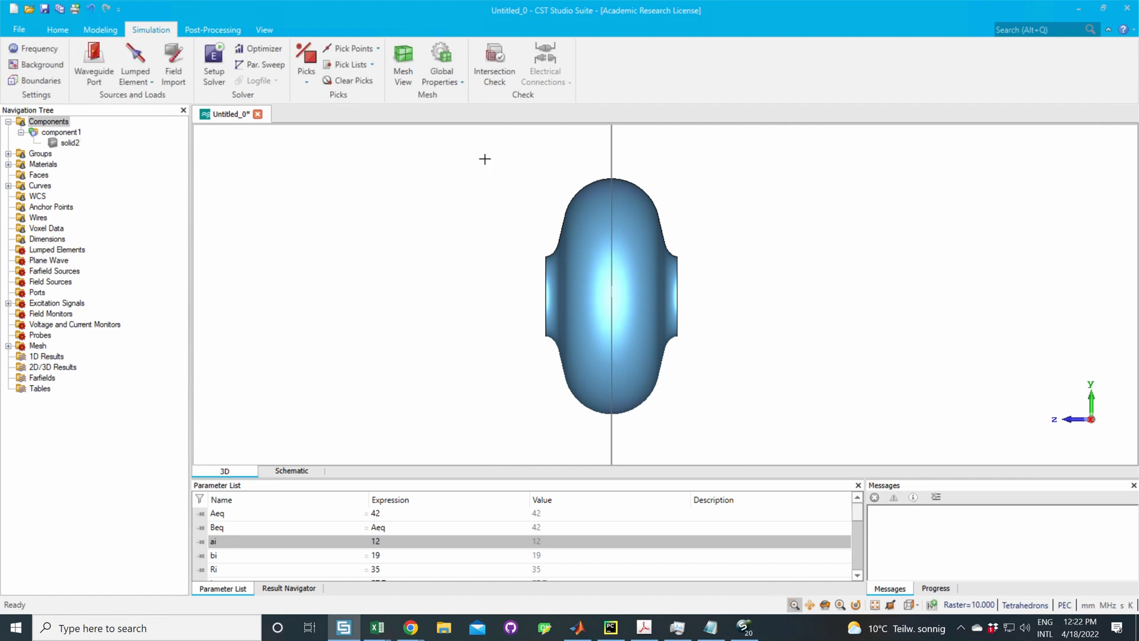
Step: Assign the electric (Et = 0) boundary condition to all X, Y and Z boundaries
{"action": "left_click", "coordinate": [41, 80]}
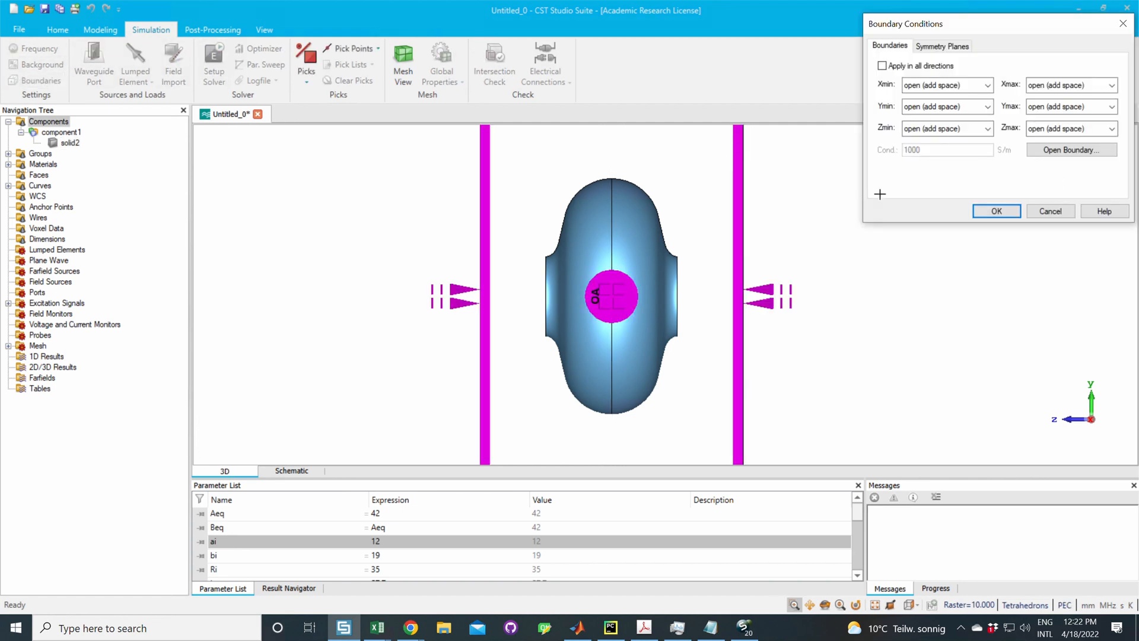
{"action": "left_click", "coordinate": [842, 175]}
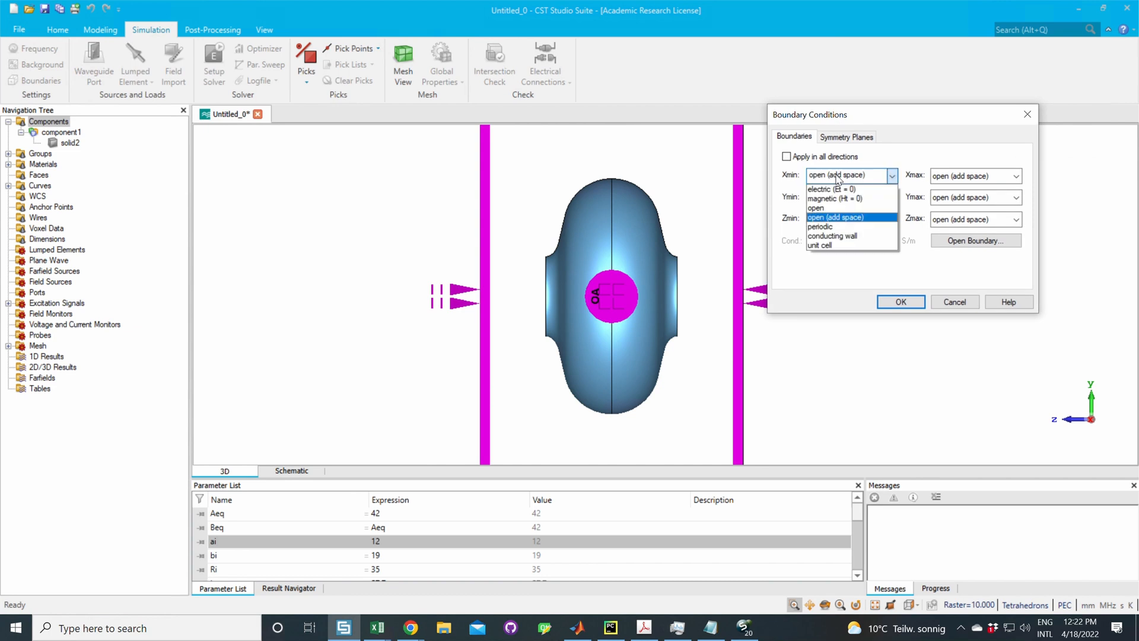
{"action": "left_click", "coordinate": [830, 190]}
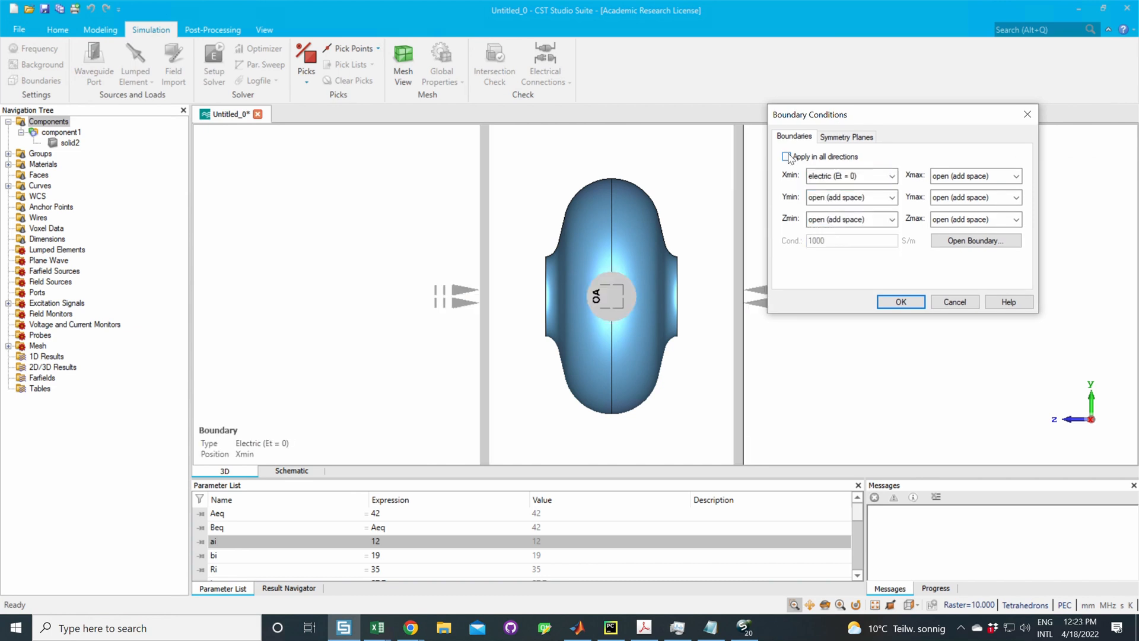
{"action": "left_click", "coordinate": [787, 156]}
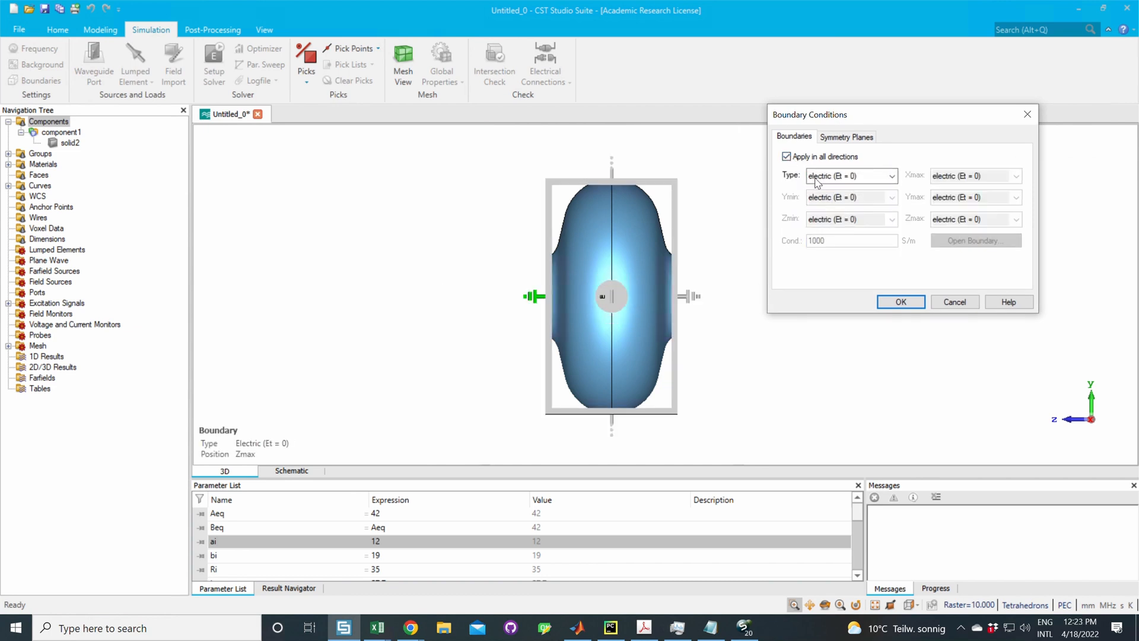
{"action": "left_click", "coordinate": [787, 157]}
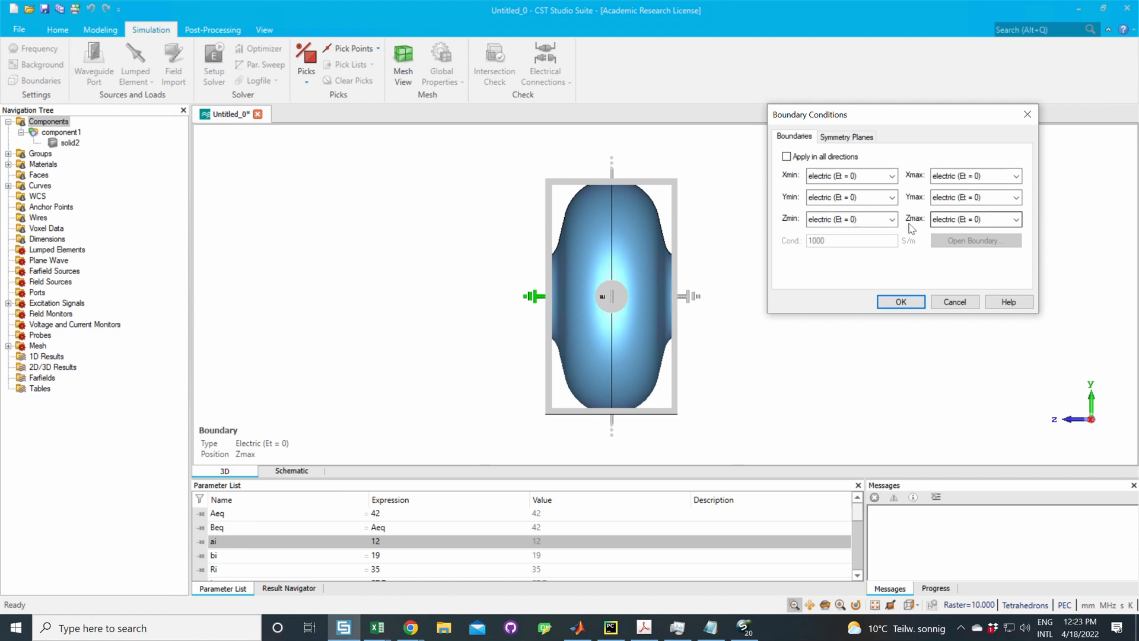
Step: Set the Zmin and Zmax boundaries to magnetic (Ht = 0)
{"action": "left_click", "coordinate": [863, 221]}
{"action": "left_click", "coordinate": [834, 242]}
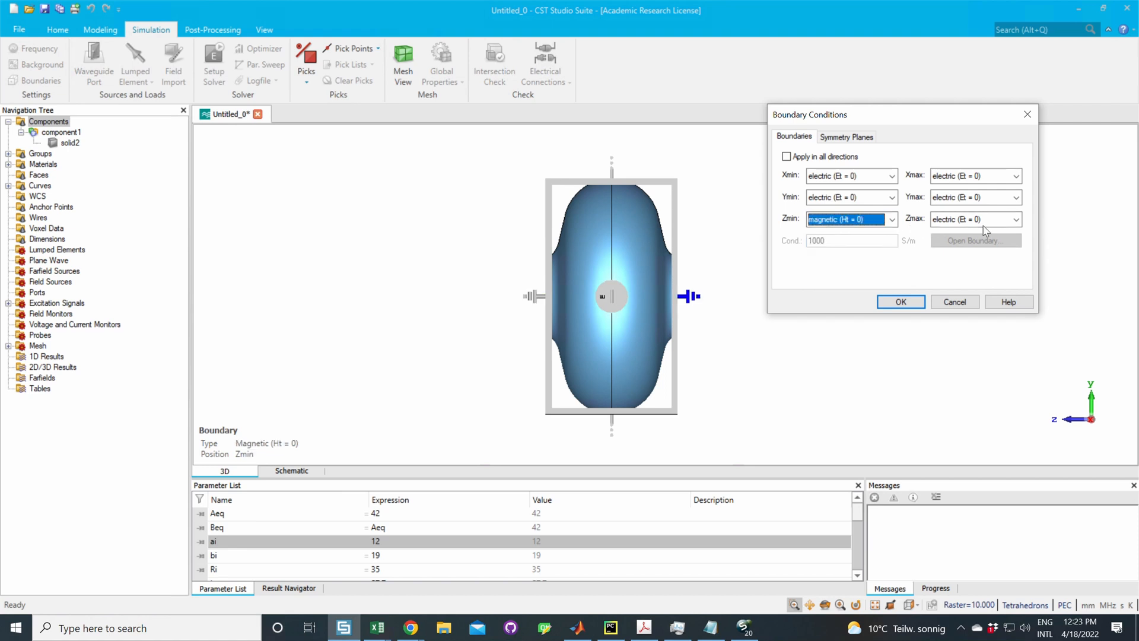
{"action": "left_click", "coordinate": [973, 219]}
{"action": "left_click", "coordinate": [946, 244]}
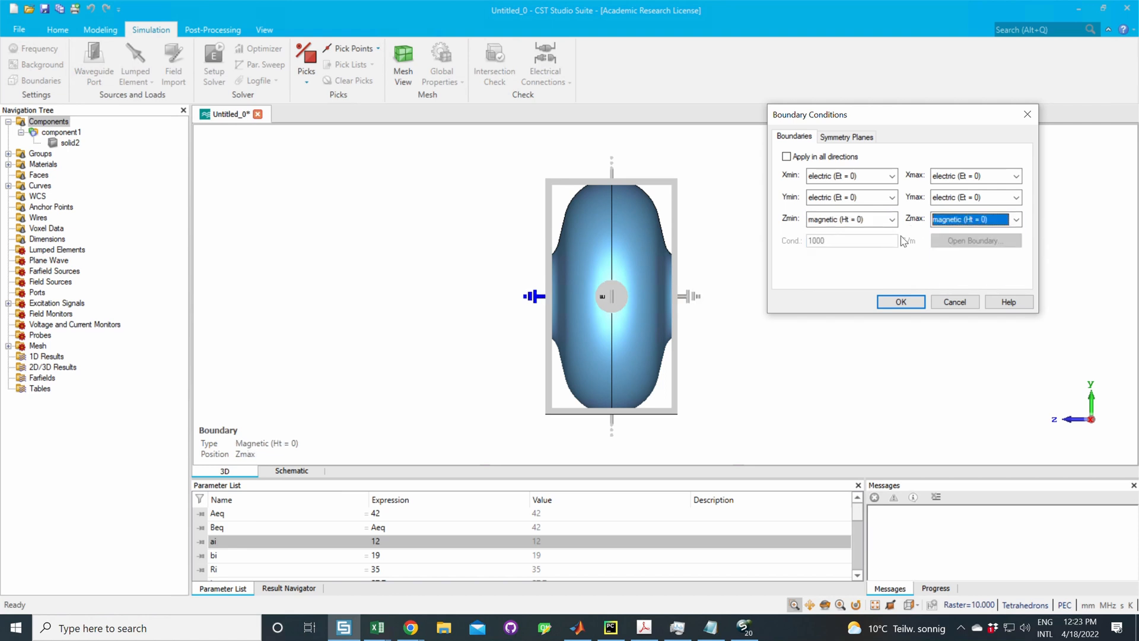
Step: Set the YZ and XZ symmetry planes to magnetic (Ht = 0) and accept the boundary conditions
{"action": "left_click", "coordinate": [842, 136]}
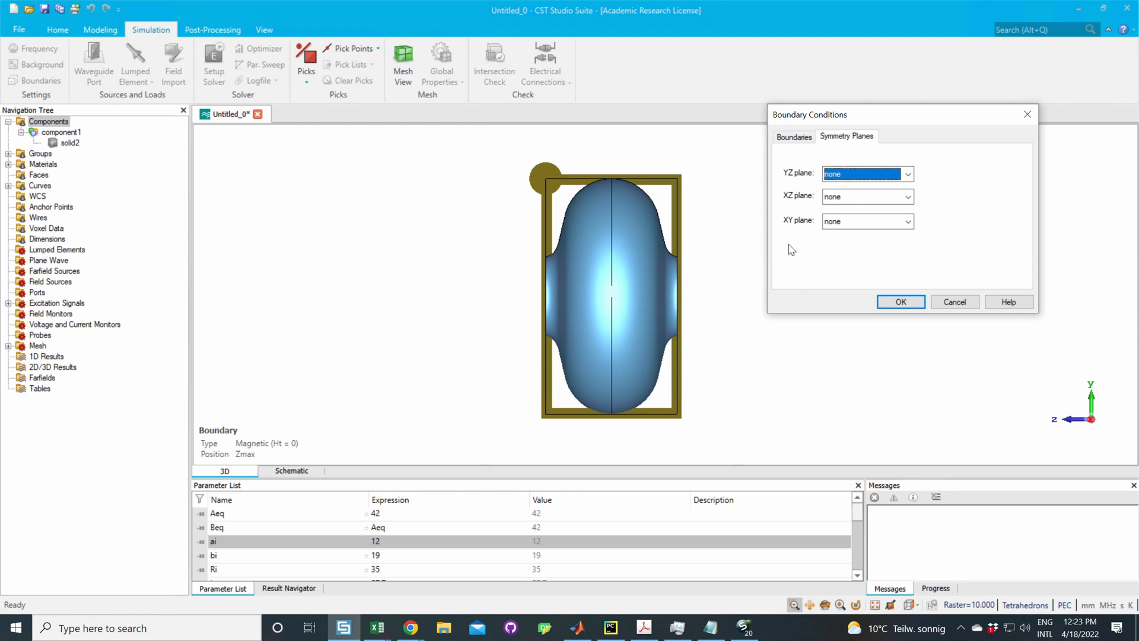
{"action": "left_click", "coordinate": [849, 175]}
{"action": "left_click", "coordinate": [848, 206]}
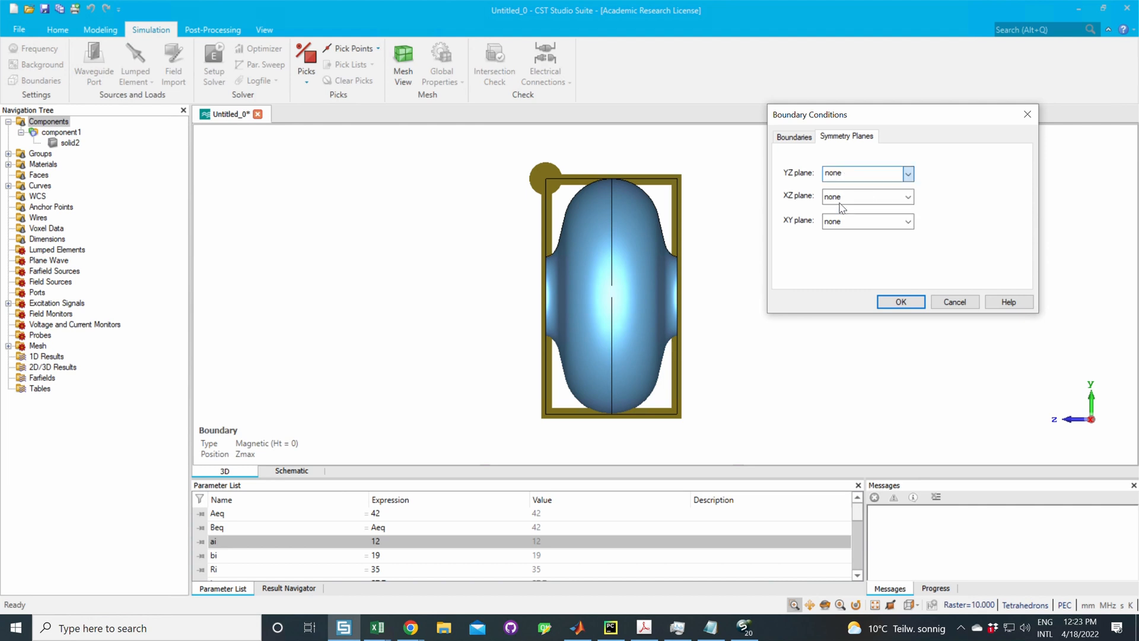
{"action": "left_click", "coordinate": [839, 196]}
{"action": "left_click", "coordinate": [851, 228]}
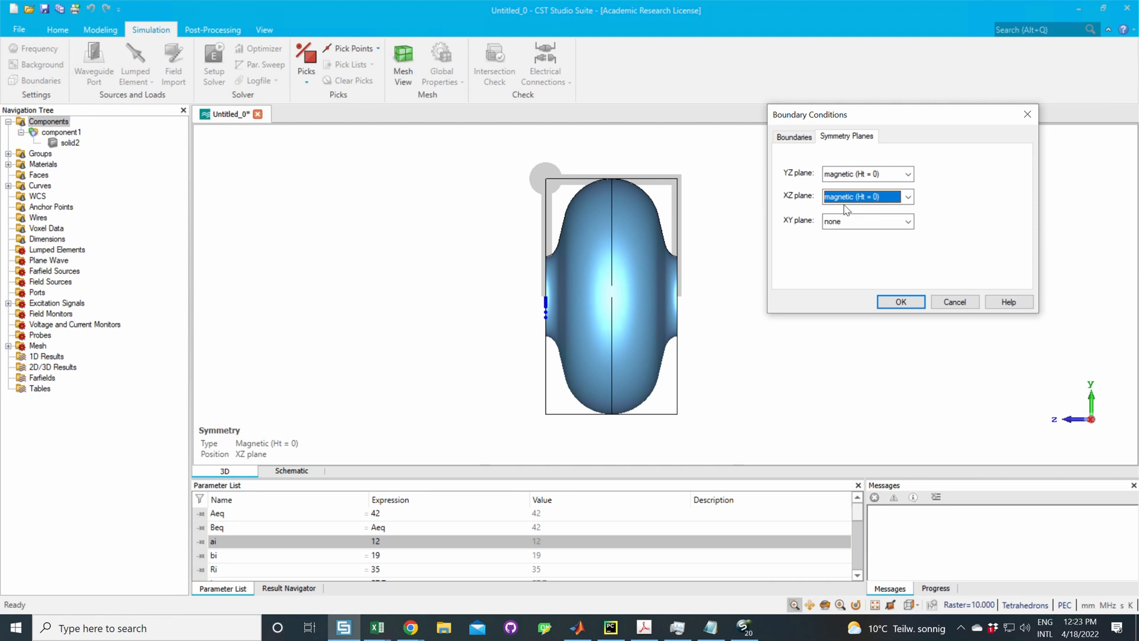
{"action": "left_click", "coordinate": [794, 140]}
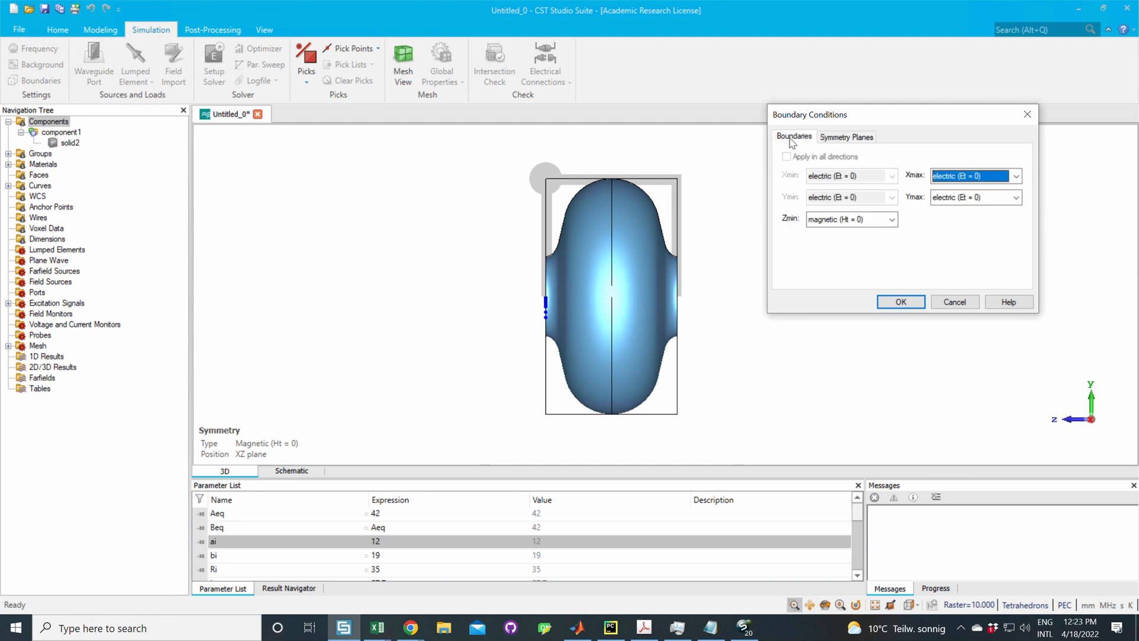
{"action": "left_click", "coordinate": [897, 301]}
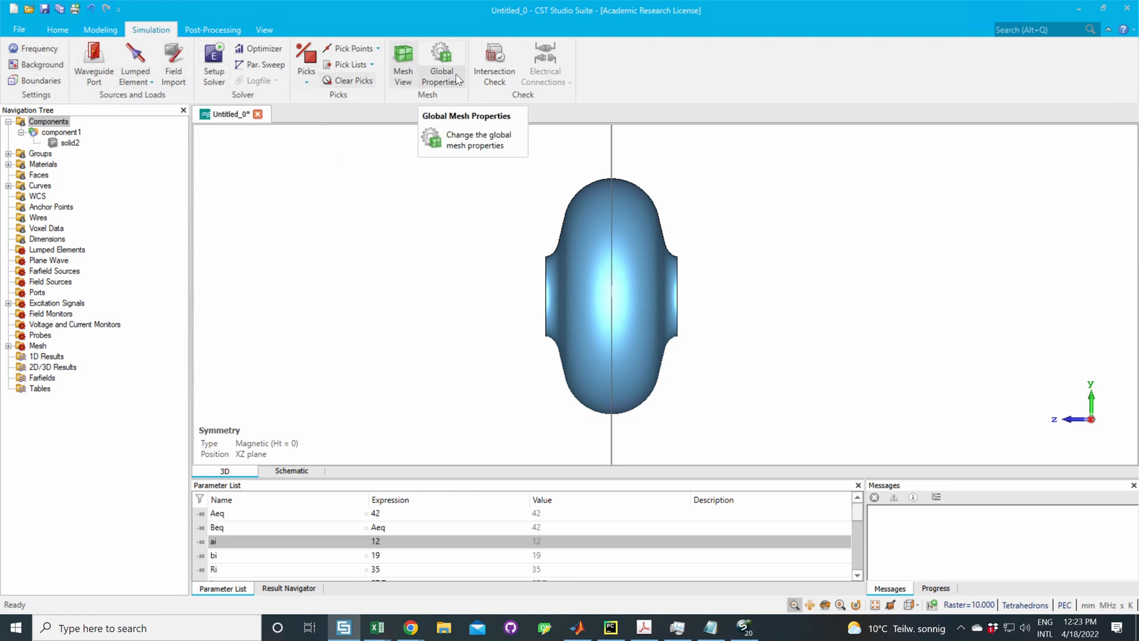
{"action": "left_click", "coordinate": [223, 75]}
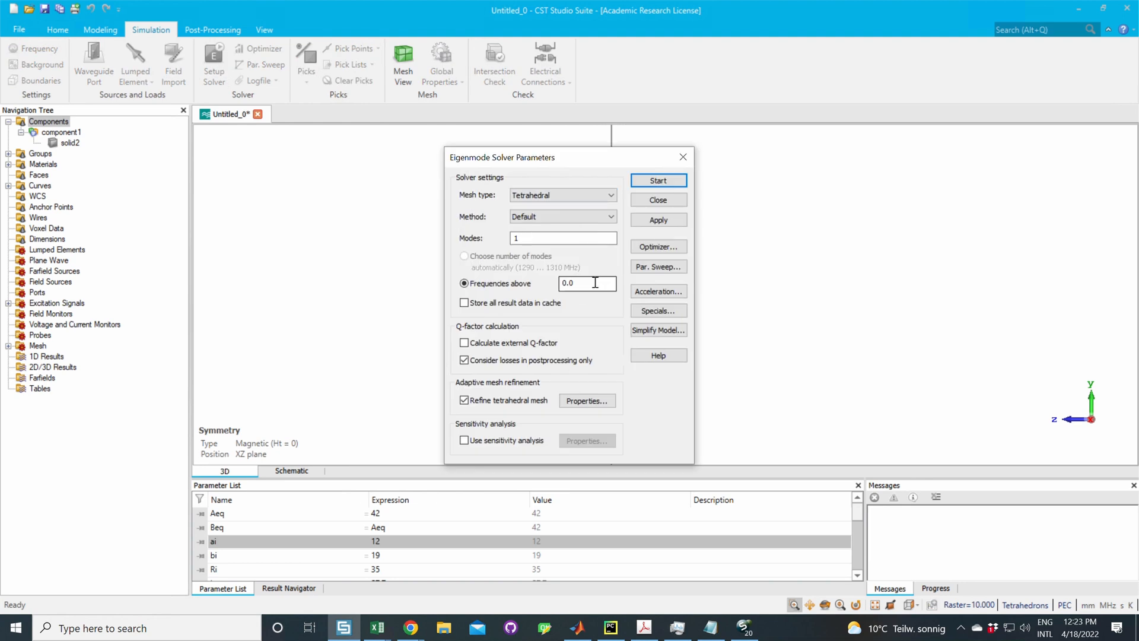
{"action": "left_click_drag", "start_coordinate": [595, 283], "coordinate": [560, 284]}
{"action": "left_click", "coordinate": [683, 157]}
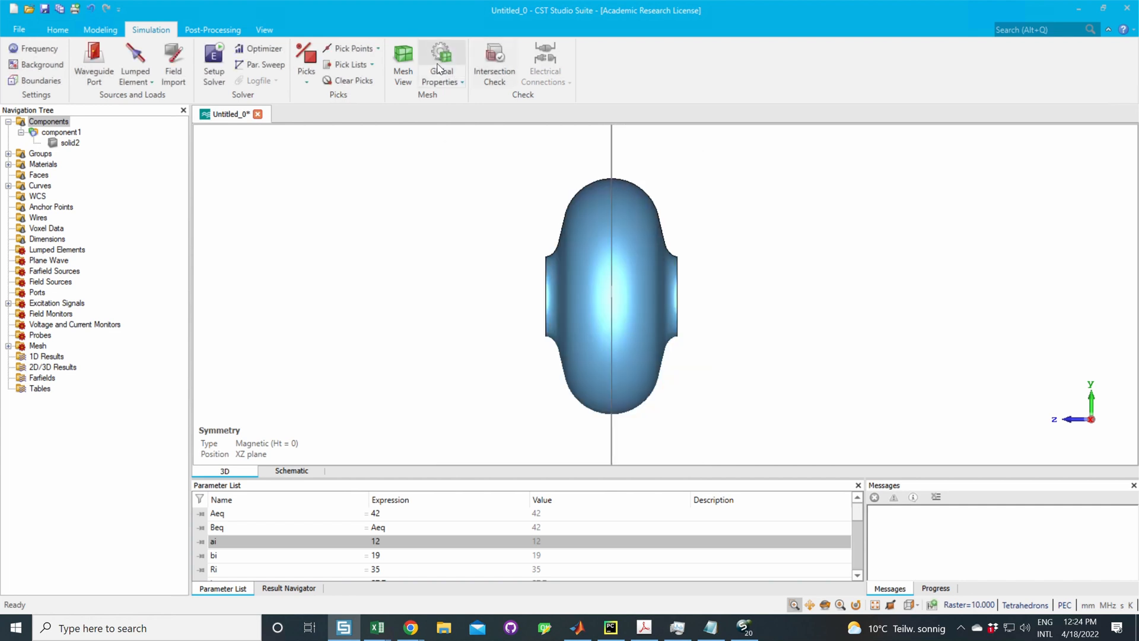
Step: Generate the tetrahedral mesh of the cavity with the Automatic maximum cell setting in the global mesh properties
{"action": "left_click", "coordinate": [442, 66]}
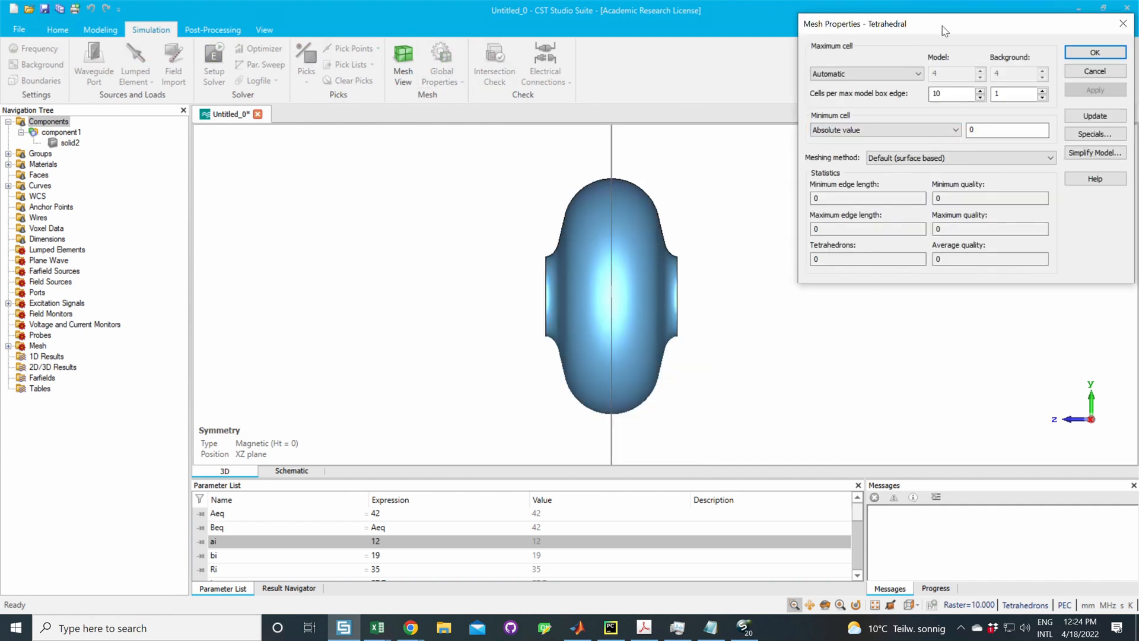
{"action": "left_click_drag", "start_coordinate": [944, 27], "coordinate": [917, 158]}
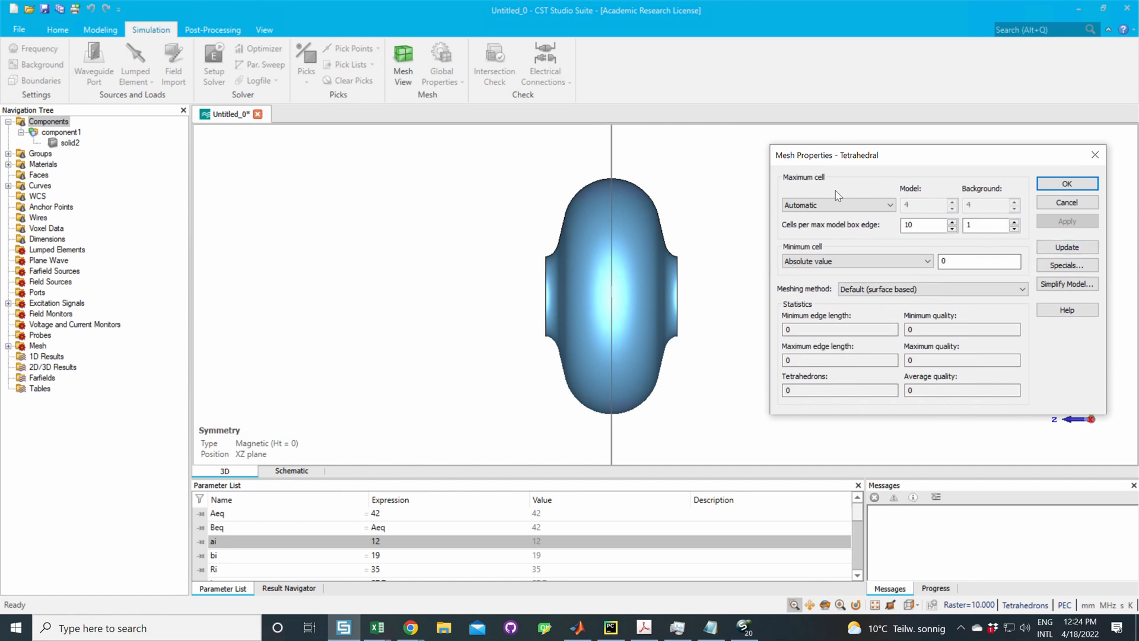
{"action": "left_click", "coordinate": [1095, 154]}
{"action": "left_click", "coordinate": [431, 65]}
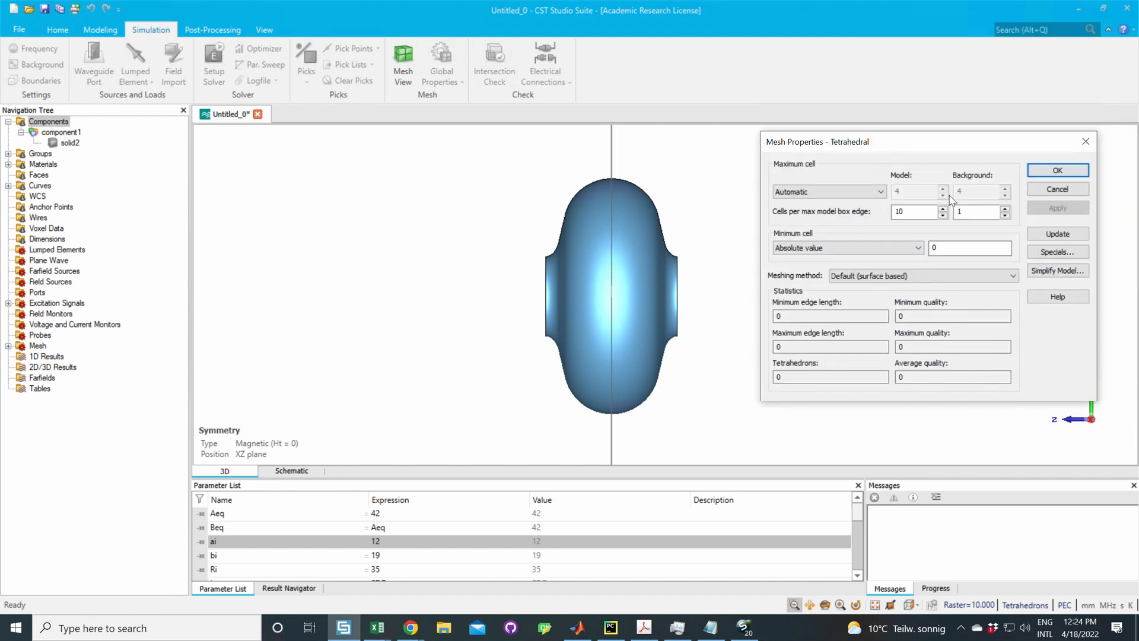
{"action": "left_click", "coordinate": [1060, 235]}
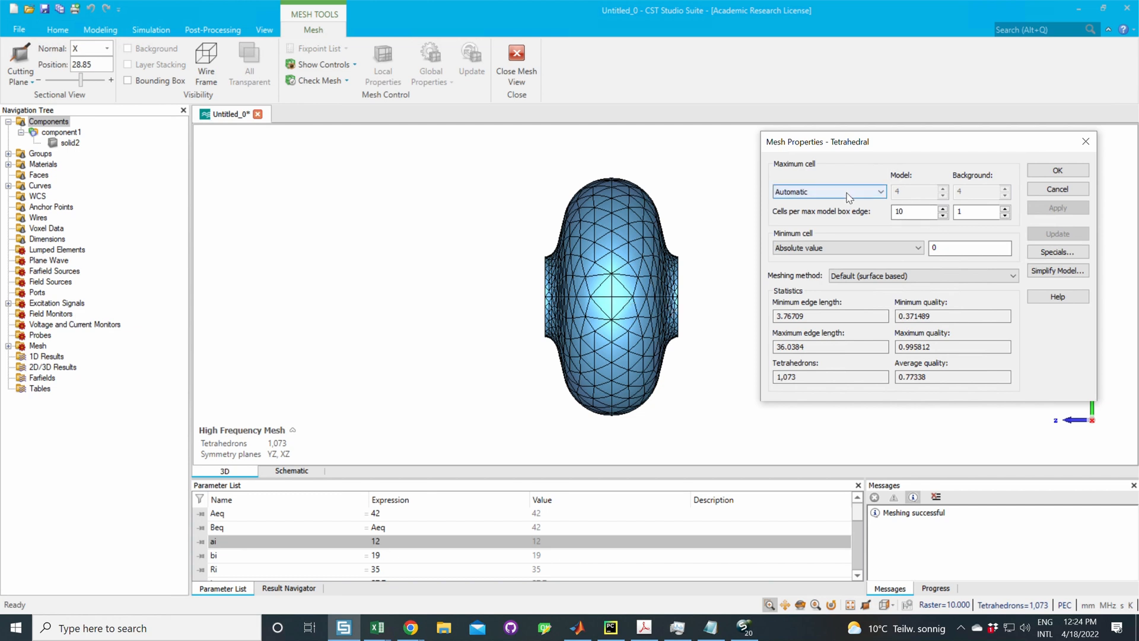
Step: Define the maximum cell by Cells per wavelength, set the model value to 15, and update the mesh
{"action": "left_click", "coordinate": [810, 192]}
{"action": "left_click", "coordinate": [808, 213]}
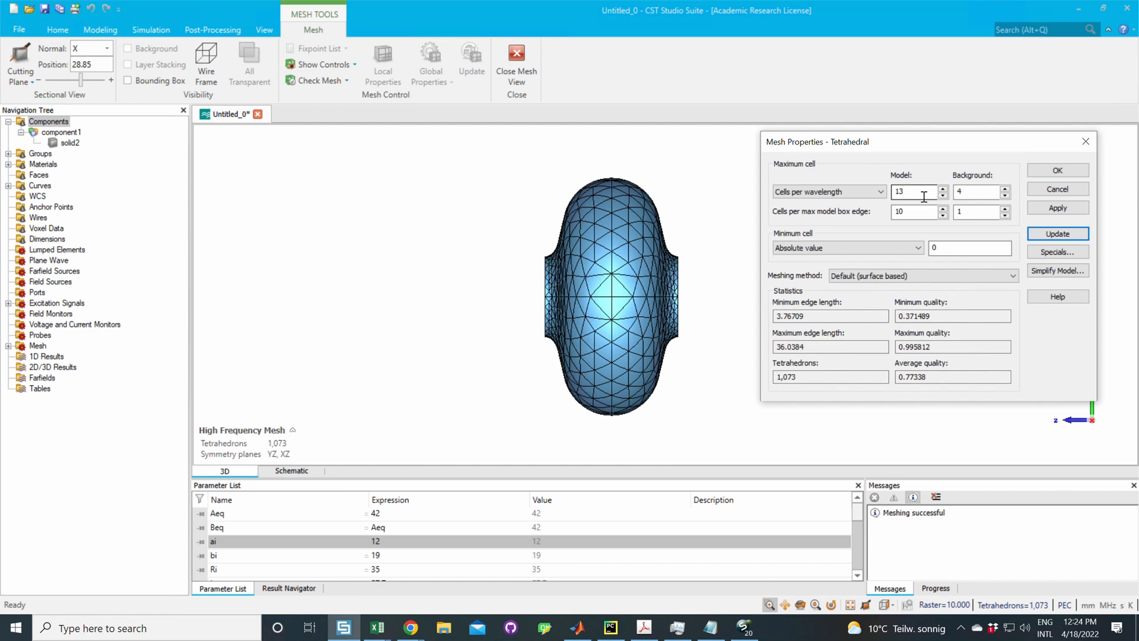
{"action": "key", "text": "BackSpace"}
{"action": "type", "text": "5"}
{"action": "left_click", "coordinate": [1039, 233]}
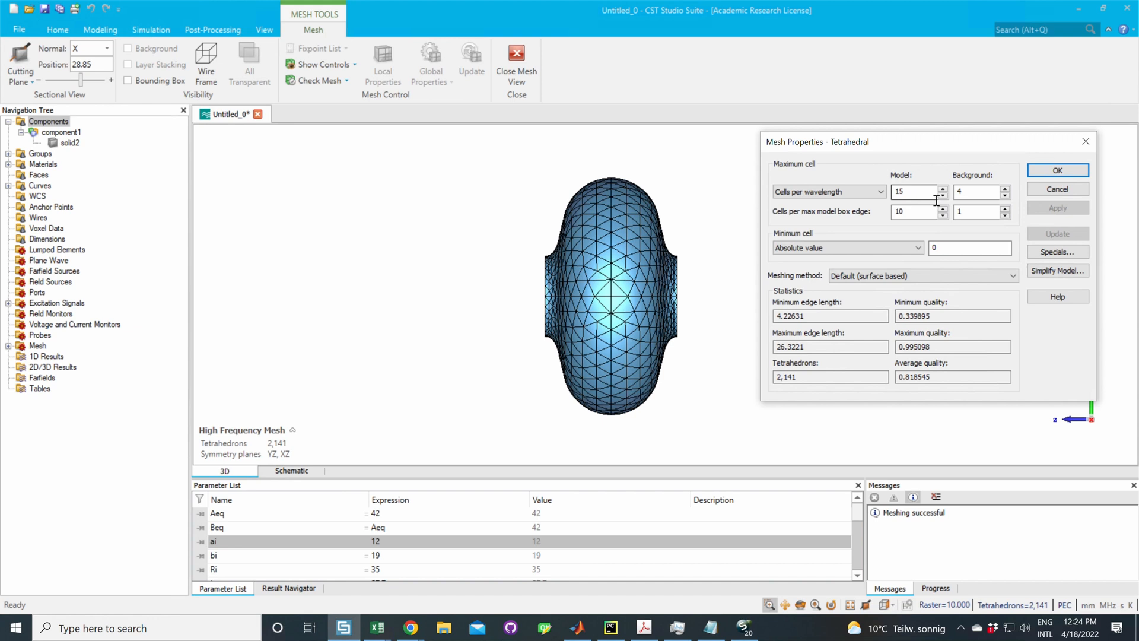
Step: Set the model's cells per wavelength to 10, update the mesh, and accept the mesh properties
{"action": "double_click", "coordinate": [936, 196]}
{"action": "type", "text": "11"}
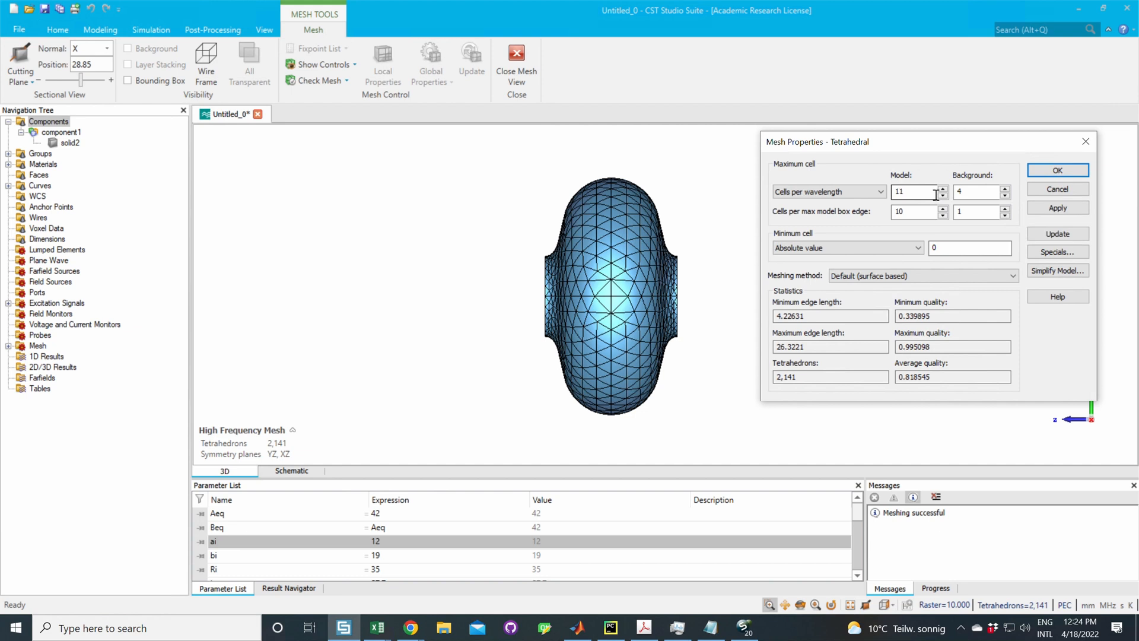
{"action": "left_click", "coordinate": [1053, 234]}
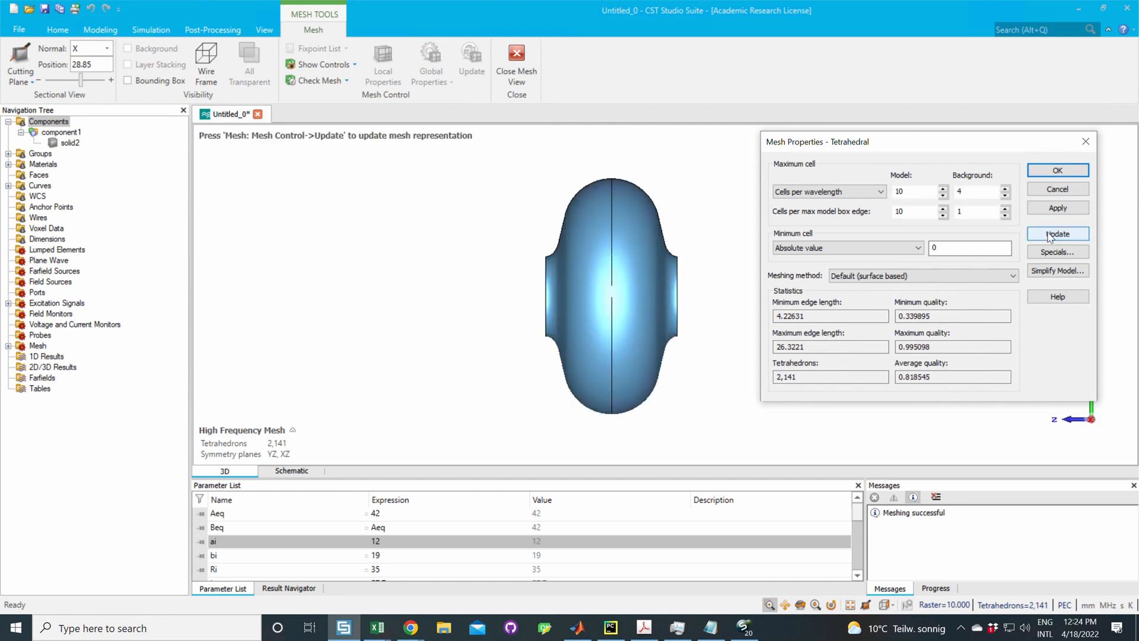
{"action": "left_click_drag", "start_coordinate": [839, 145], "coordinate": [767, 118]}
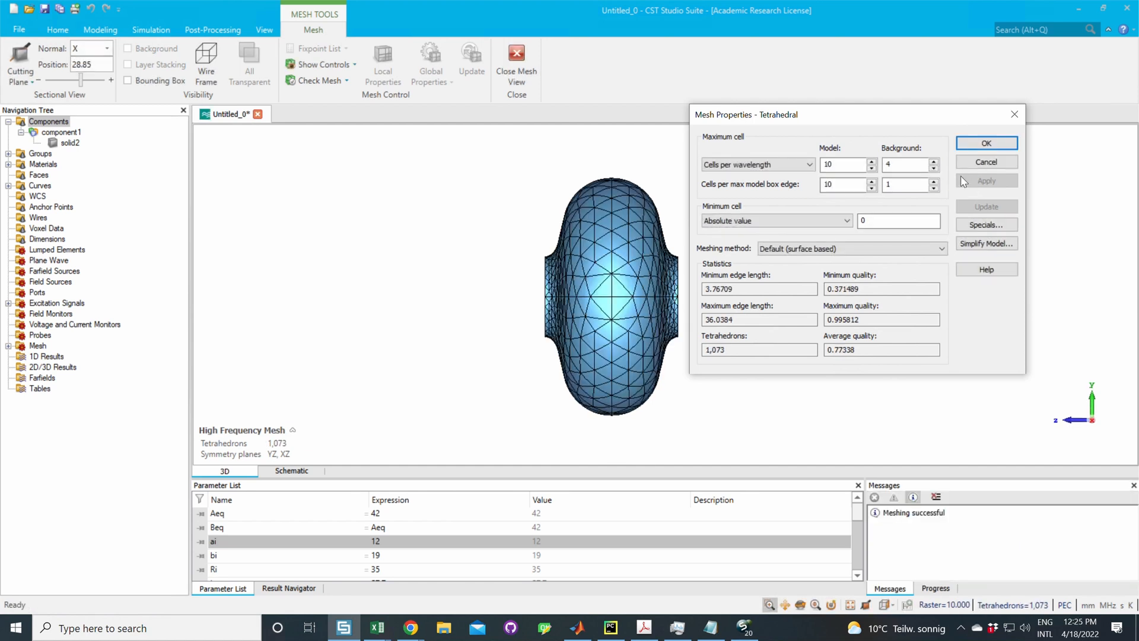
{"action": "left_click", "coordinate": [986, 143]}
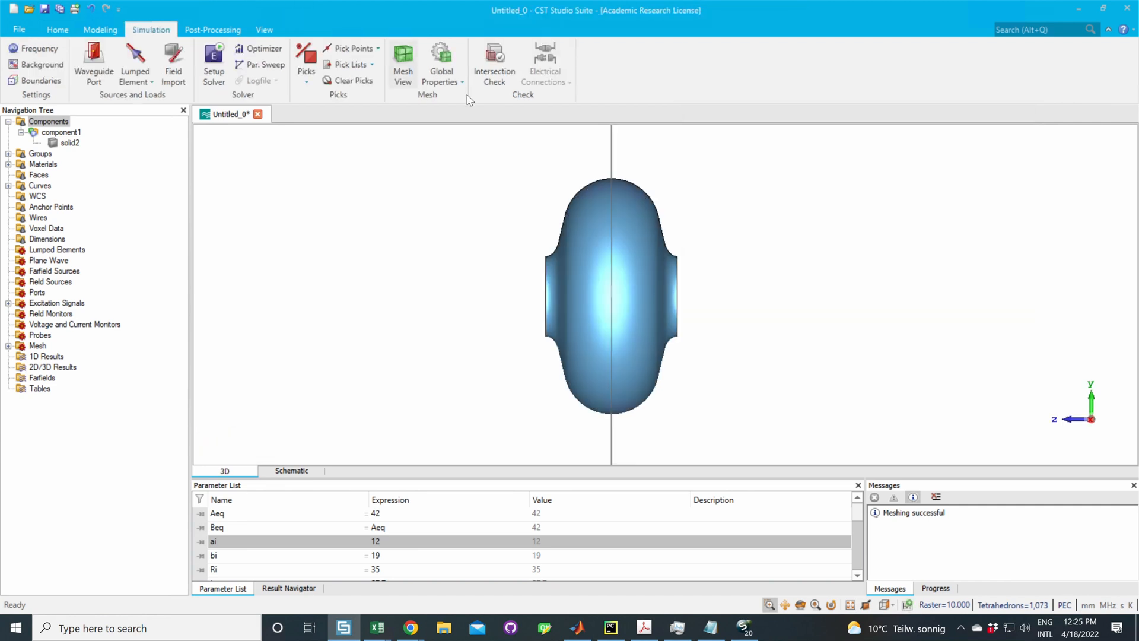
Step: Open the eigenmode solver parameters and review the mesh type and method options, keeping Tetrahedral and Default
{"action": "left_click", "coordinate": [214, 65]}
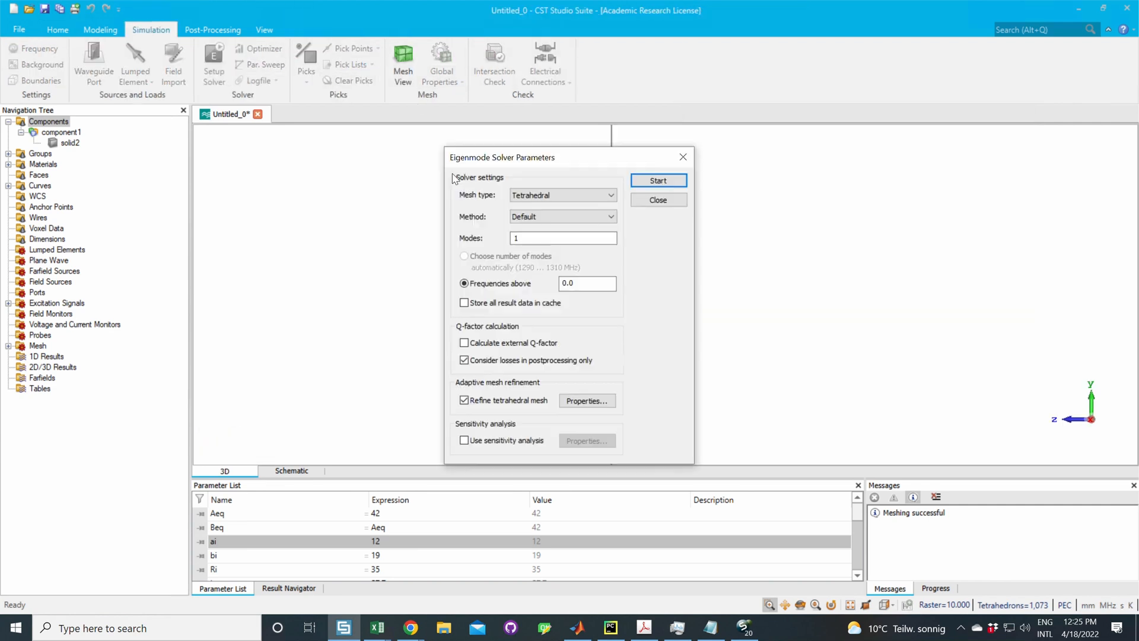
{"action": "left_click_drag", "start_coordinate": [530, 164], "coordinate": [451, 116]}
{"action": "left_click", "coordinate": [460, 147]}
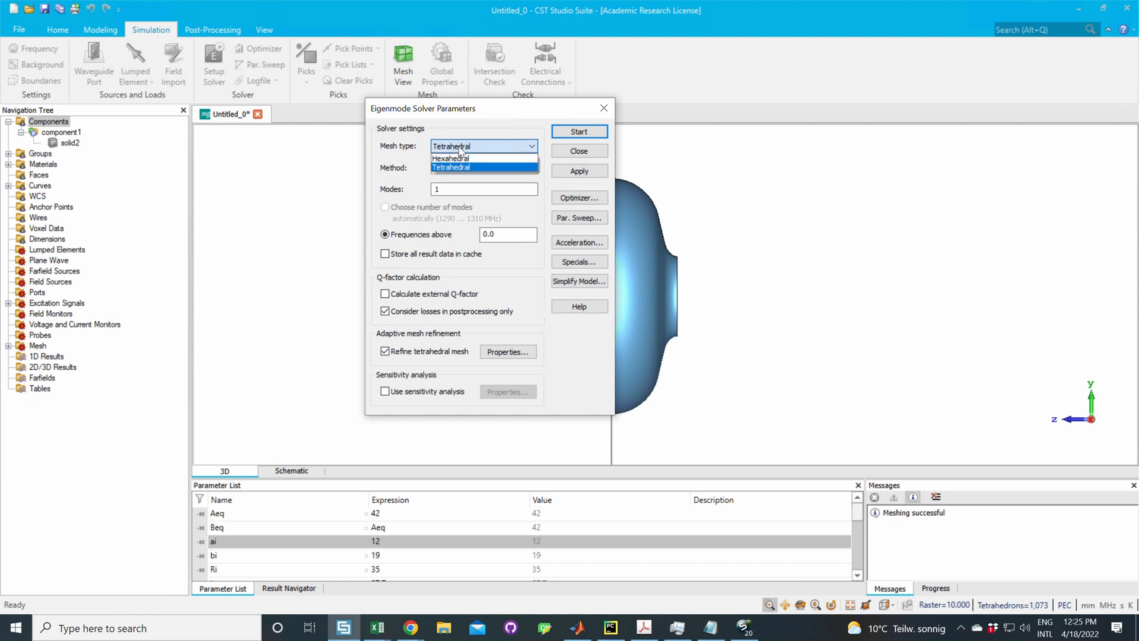
{"action": "left_click", "coordinate": [461, 148]}
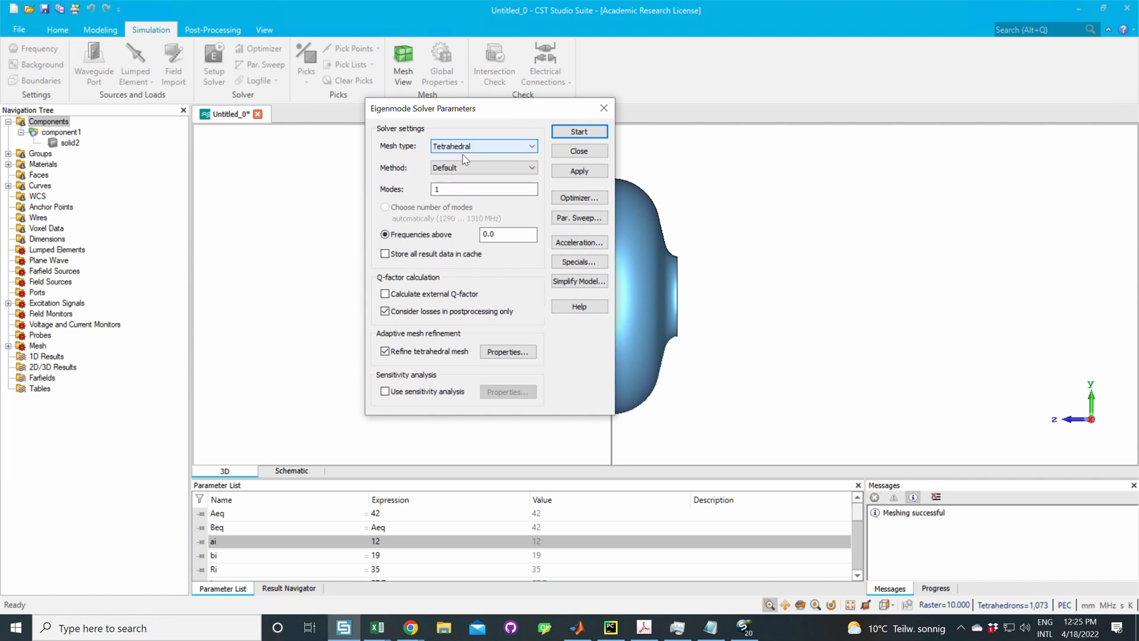
{"action": "left_click_drag", "start_coordinate": [475, 114], "coordinate": [516, 116]}
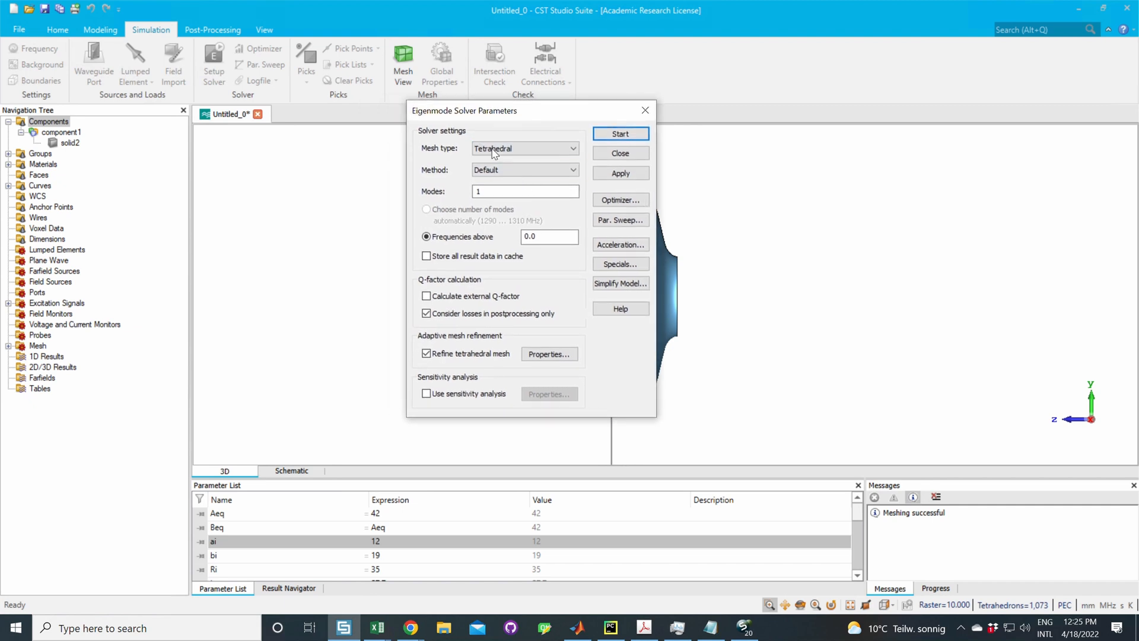
{"action": "left_click", "coordinate": [505, 170]}
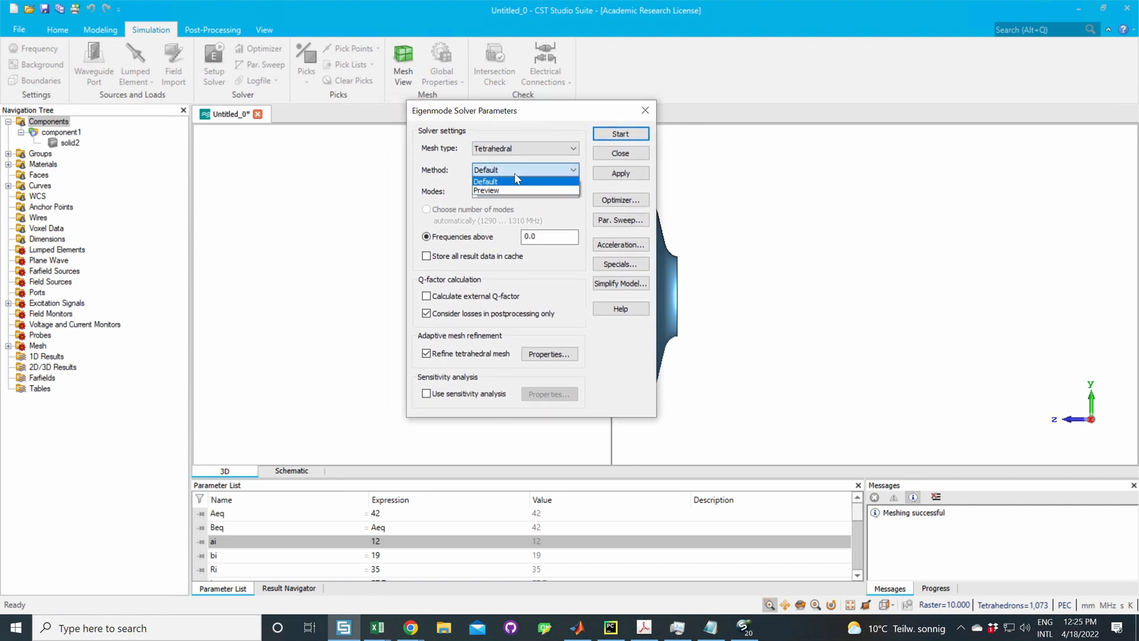
{"action": "left_click", "coordinate": [463, 188]}
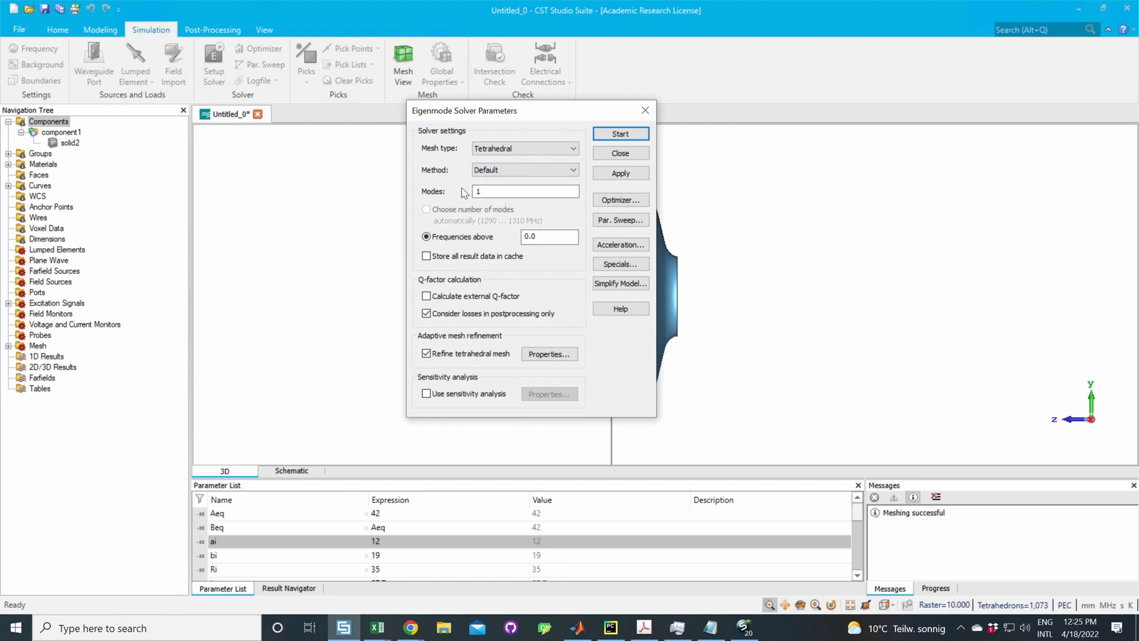
Step: Set the solver to search for frequencies above 1290 MHz and disable adaptive tetrahedral mesh refinement
{"action": "left_click", "coordinate": [499, 197]}
{"action": "double_click", "coordinate": [551, 236]}
{"action": "type", "text": "1290"}
{"action": "left_click", "coordinate": [427, 353]}
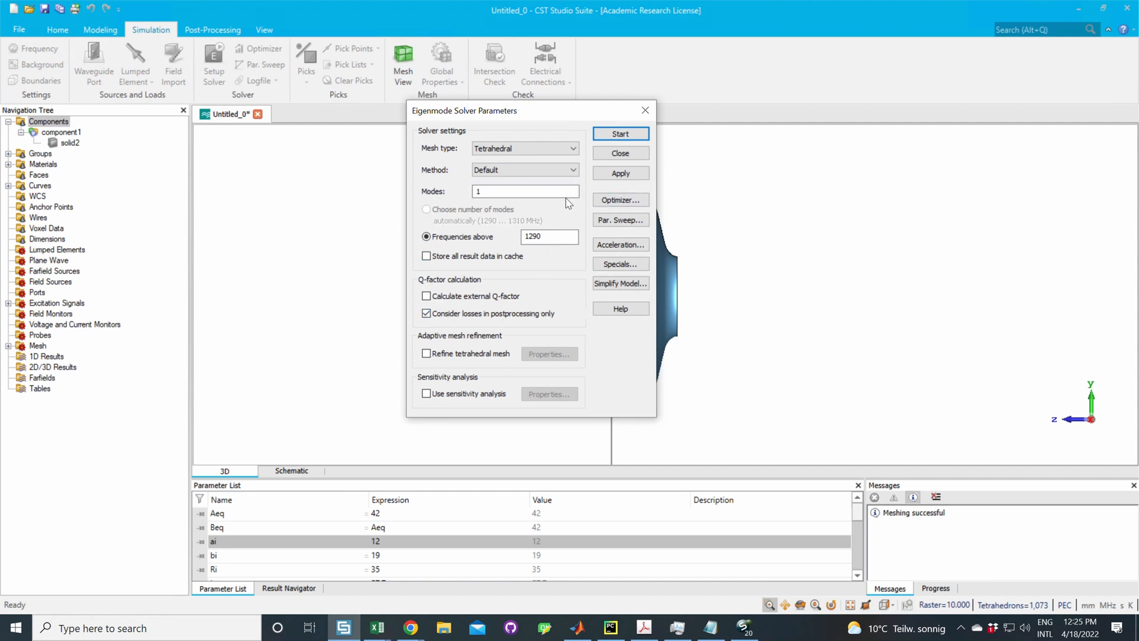
Step: Run the eigenmode solver for 1 mode, deleting the current and parametric results while keeping the result cache
{"action": "left_click", "coordinate": [546, 193]}
{"action": "double_click", "coordinate": [478, 192]}
{"action": "left_click", "coordinate": [617, 135]}
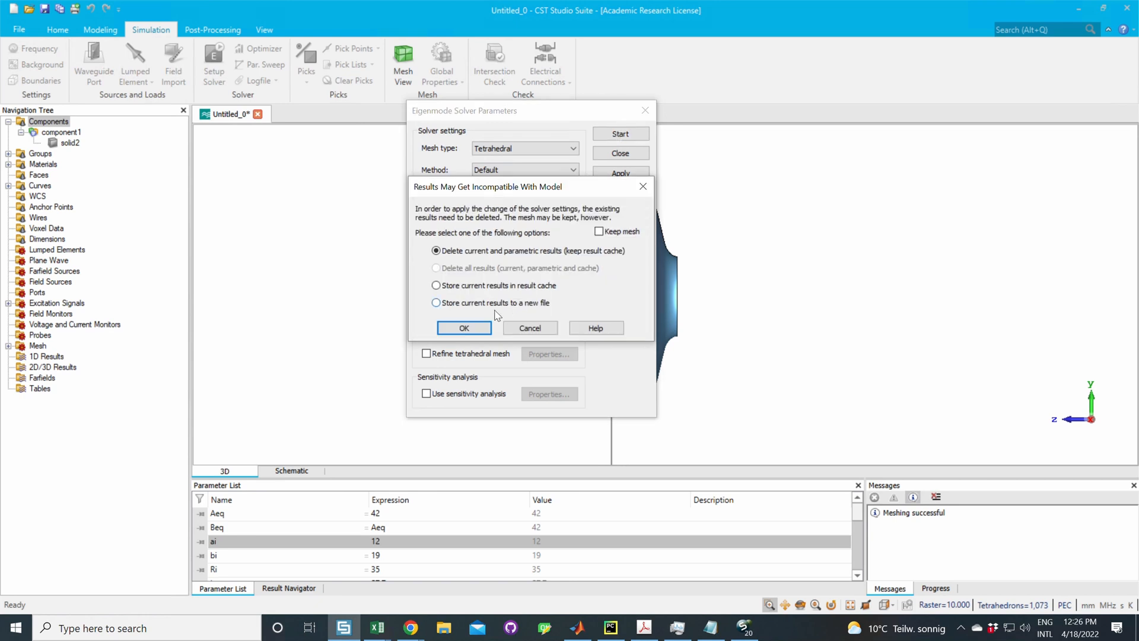
{"action": "left_click", "coordinate": [464, 328]}
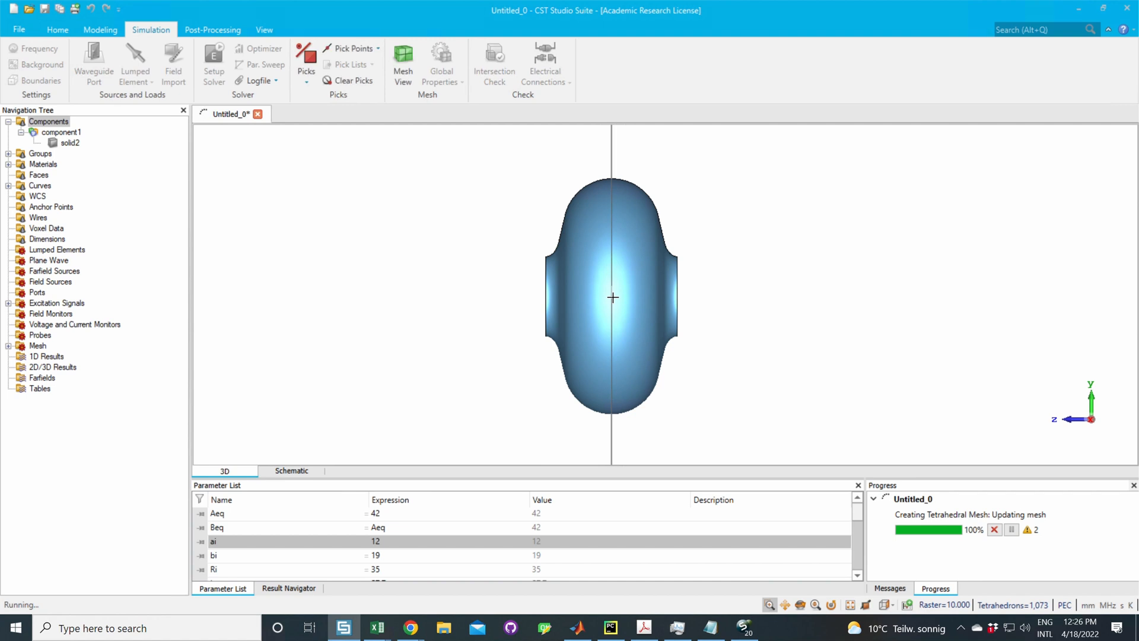
{"action": "scroll", "coordinate": [613, 297], "scroll_direction": "down", "scroll_amount": 3}
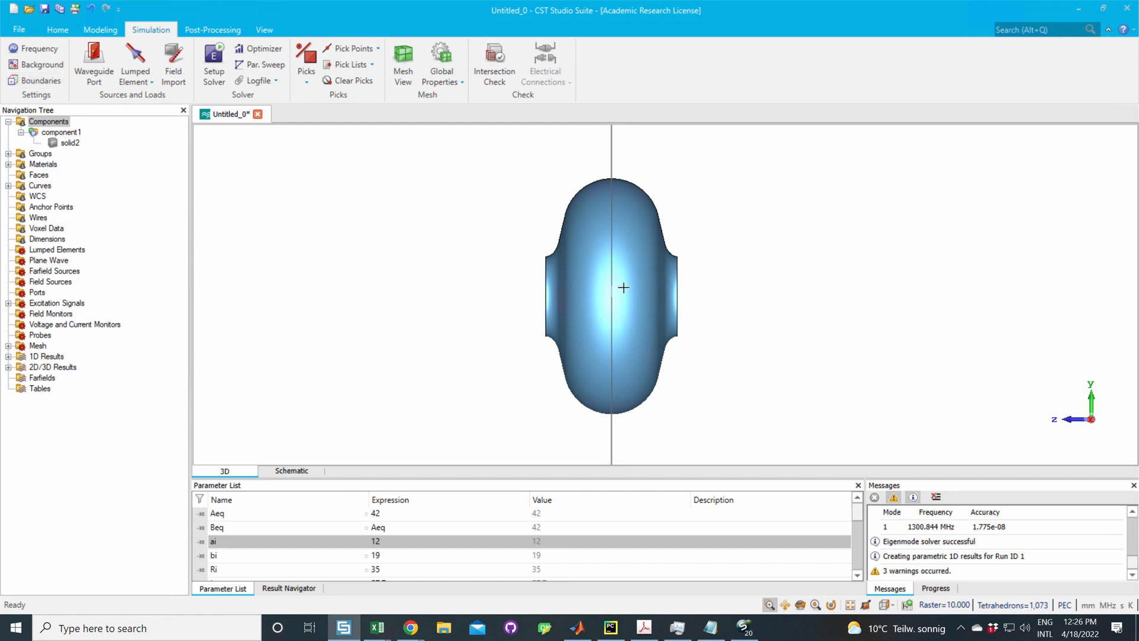
Step: Display the electric field of Mode 1 from the 2D/3D results
{"action": "left_click", "coordinate": [8, 368]}
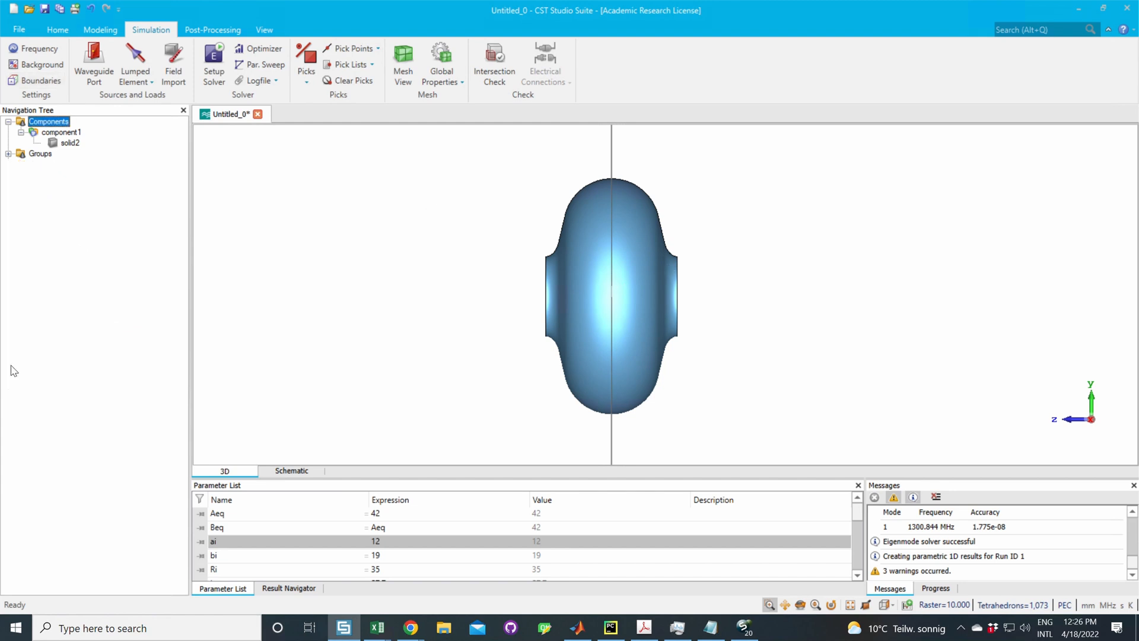
{"action": "left_click", "coordinate": [21, 378]}
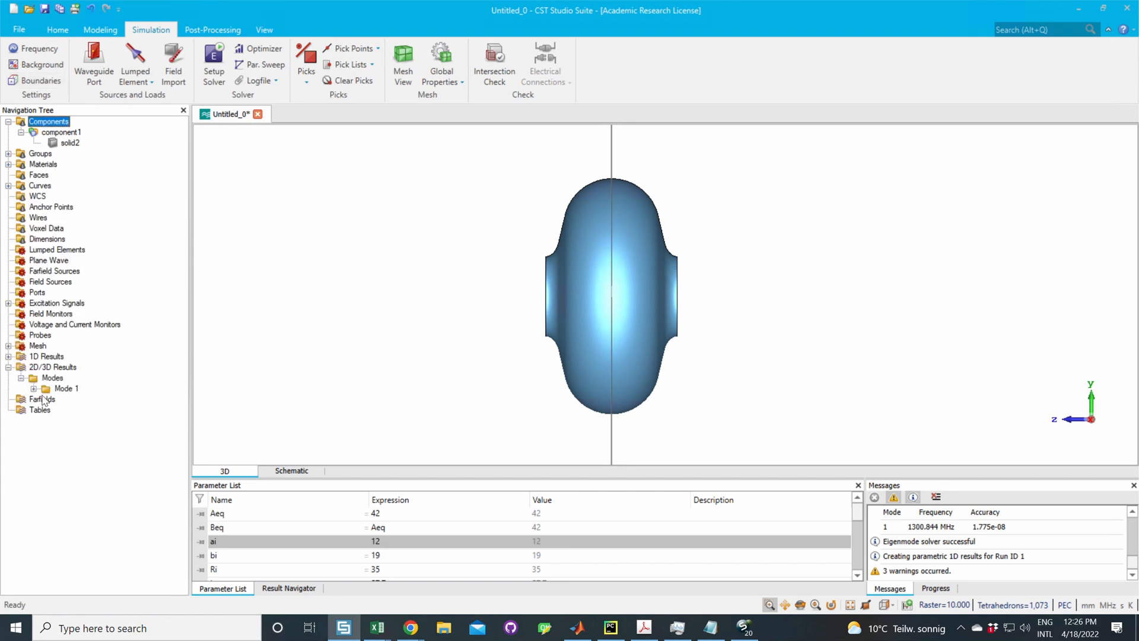
{"action": "left_click", "coordinate": [34, 389]}
{"action": "left_click", "coordinate": [69, 409]}
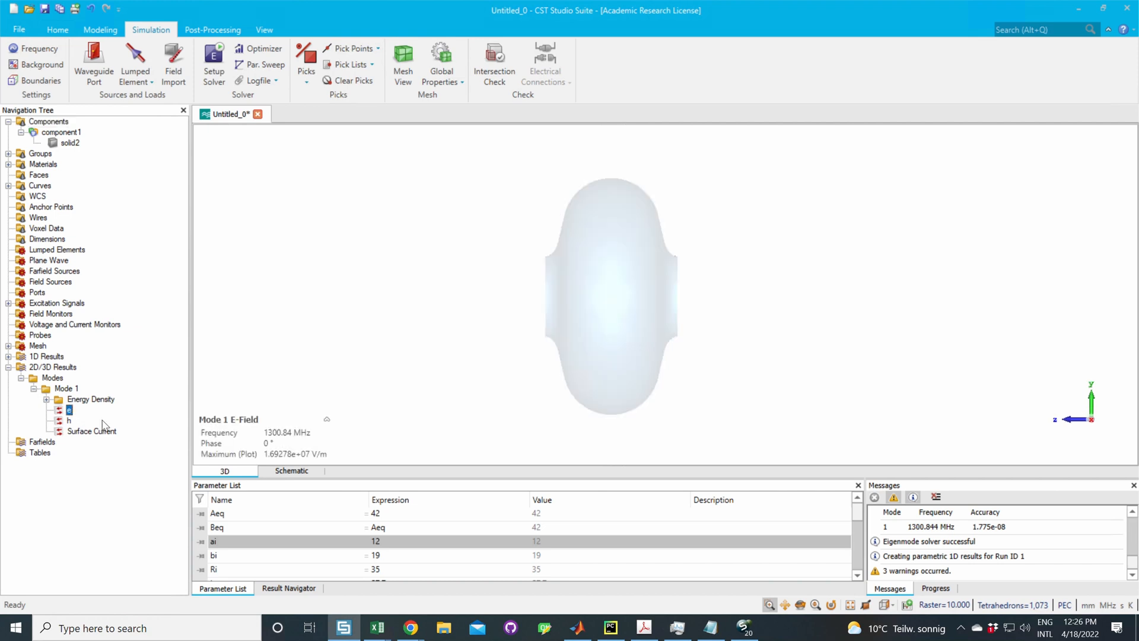
{"action": "left_click", "coordinate": [8, 370]}
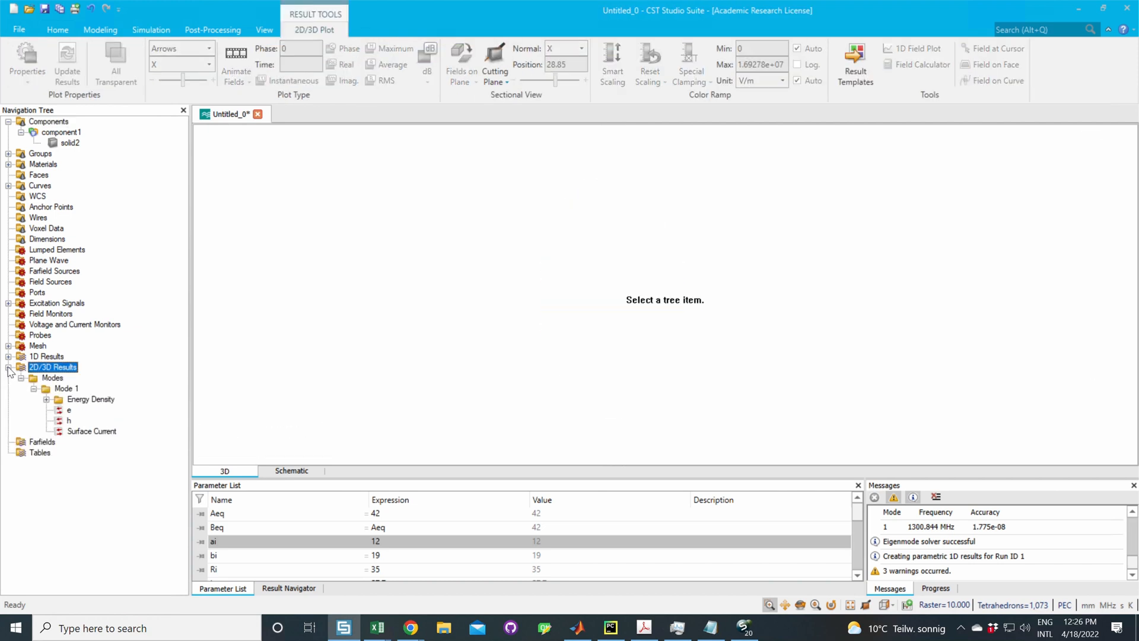
{"action": "left_click", "coordinate": [70, 410]}
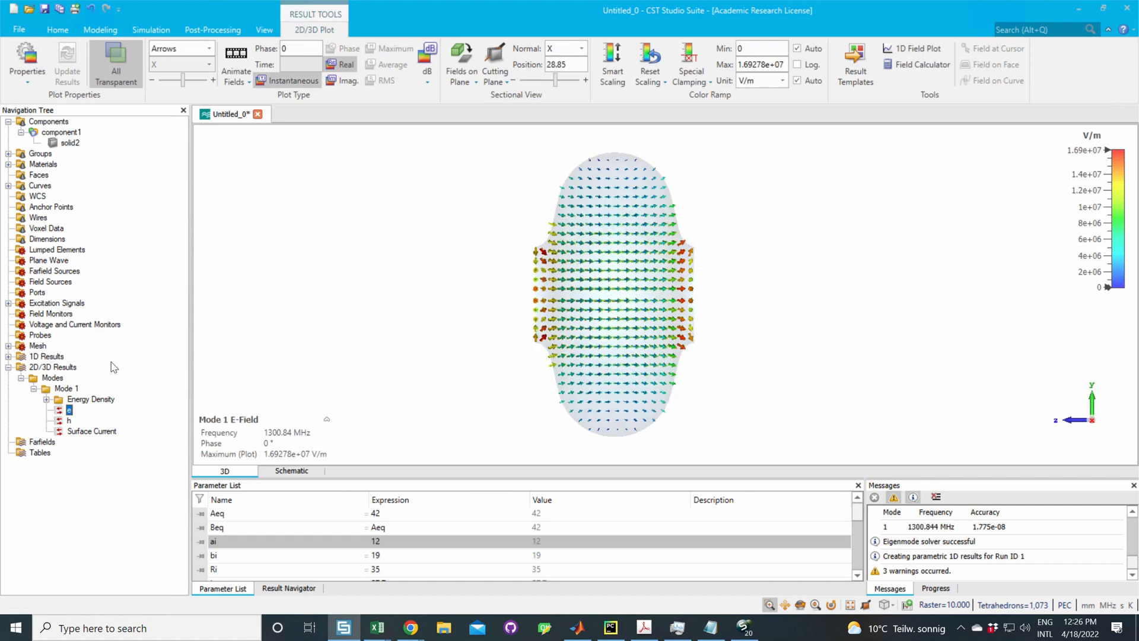
Step: Display the magnetic field of Mode 1 and view it along the cavity's z axis
{"action": "left_click", "coordinate": [69, 421]}
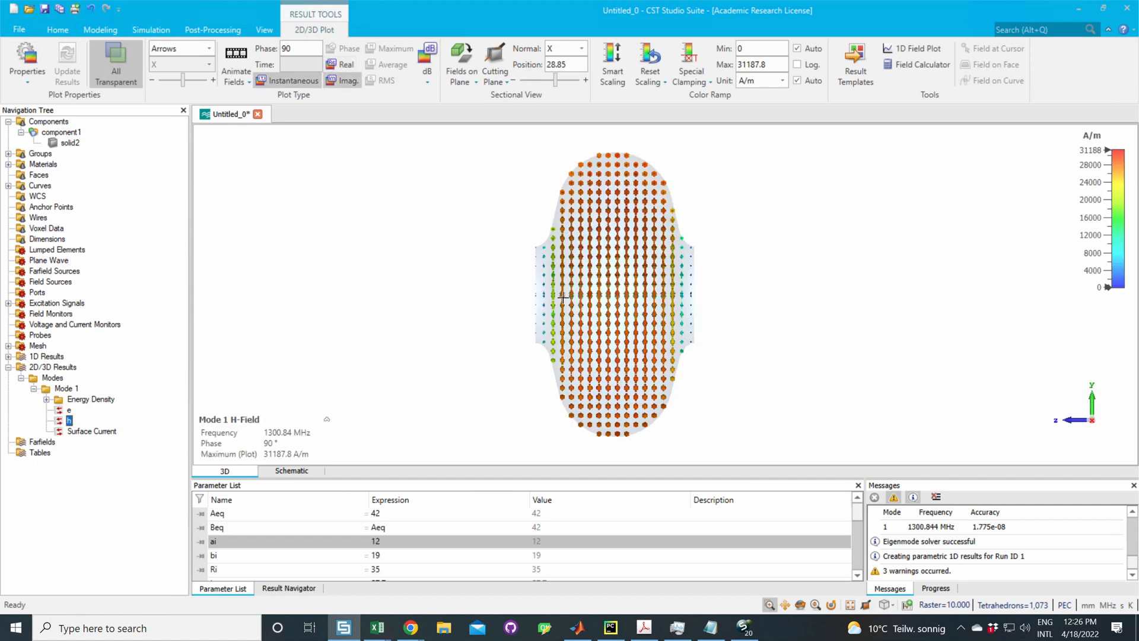
{"action": "left_click", "coordinate": [516, 302]}
{"action": "key", "text": "3"}
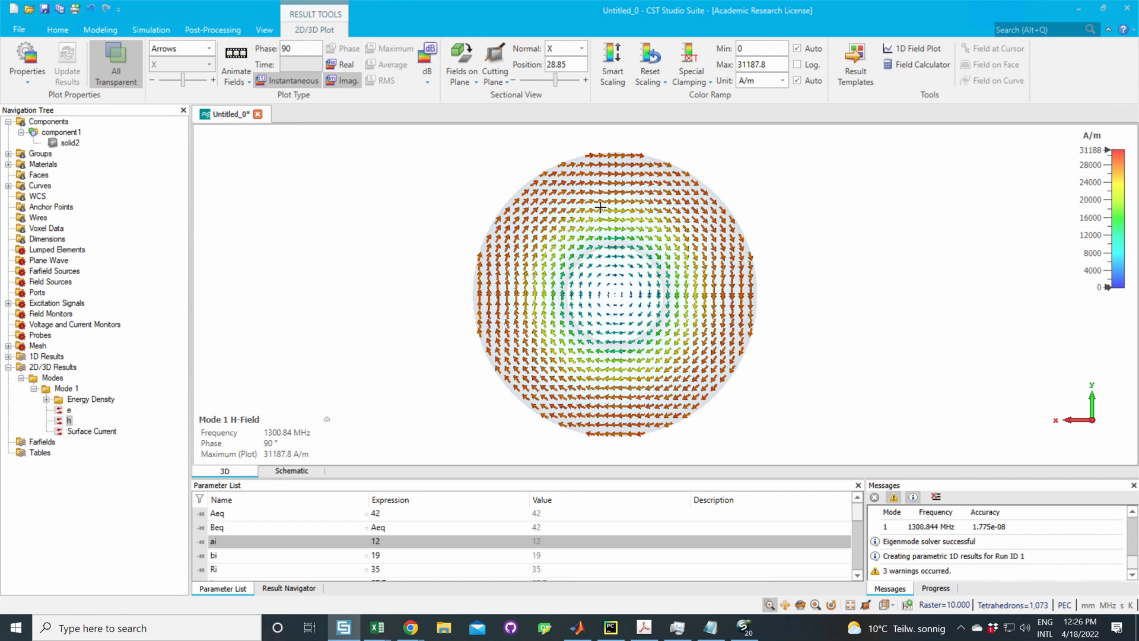
Step: Show the Mode 1 magnetic field on a cutting plane normal to X at position 0, viewed face-on
{"action": "left_click", "coordinate": [461, 63]}
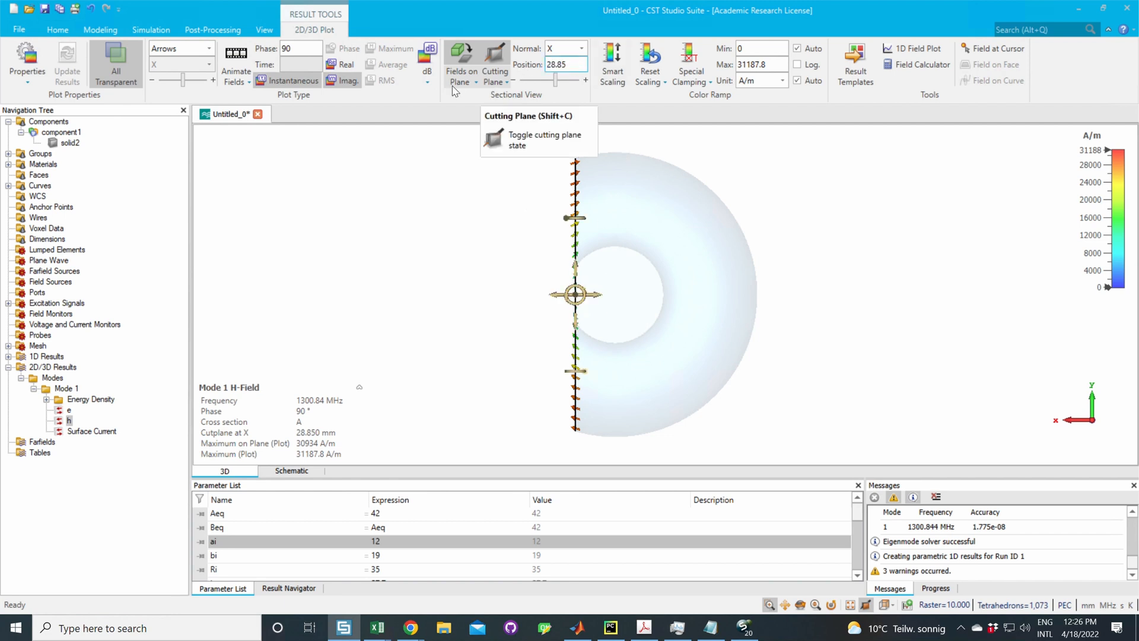
{"action": "left_click", "coordinate": [496, 82]}
{"action": "double_click", "coordinate": [574, 67]}
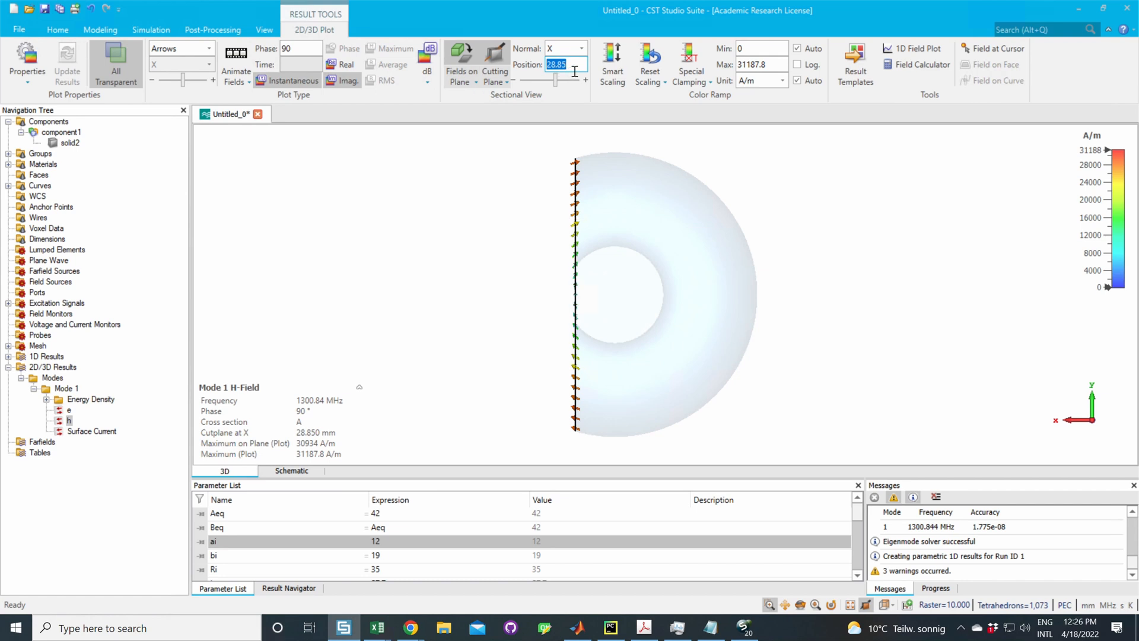
{"action": "type", "text": "0"}
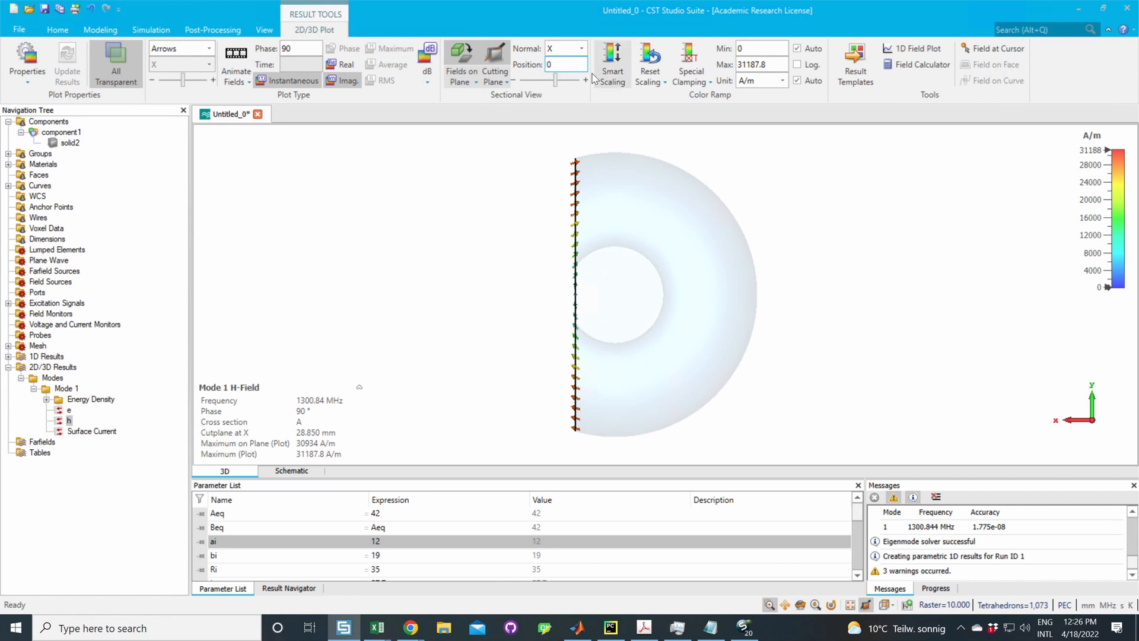
{"action": "key", "text": "Return"}
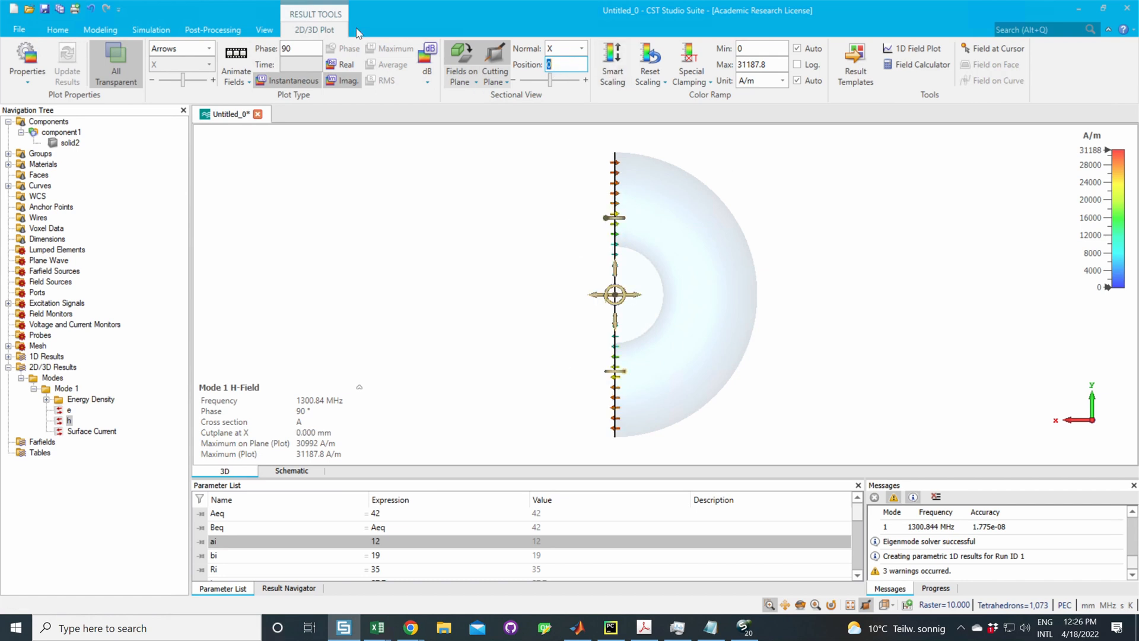
{"action": "left_click", "coordinate": [522, 202]}
{"action": "key", "text": "6"}
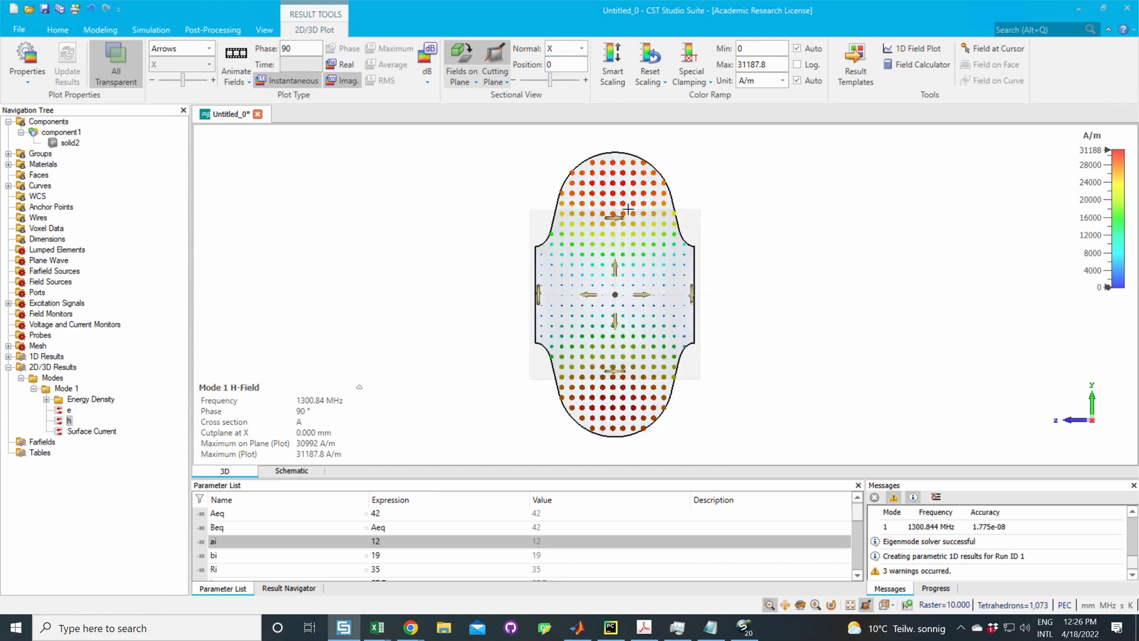
Step: Display the Mode 1 electric field on the X = 0 cutting plane and examine its distribution
{"action": "left_click", "coordinate": [68, 409]}
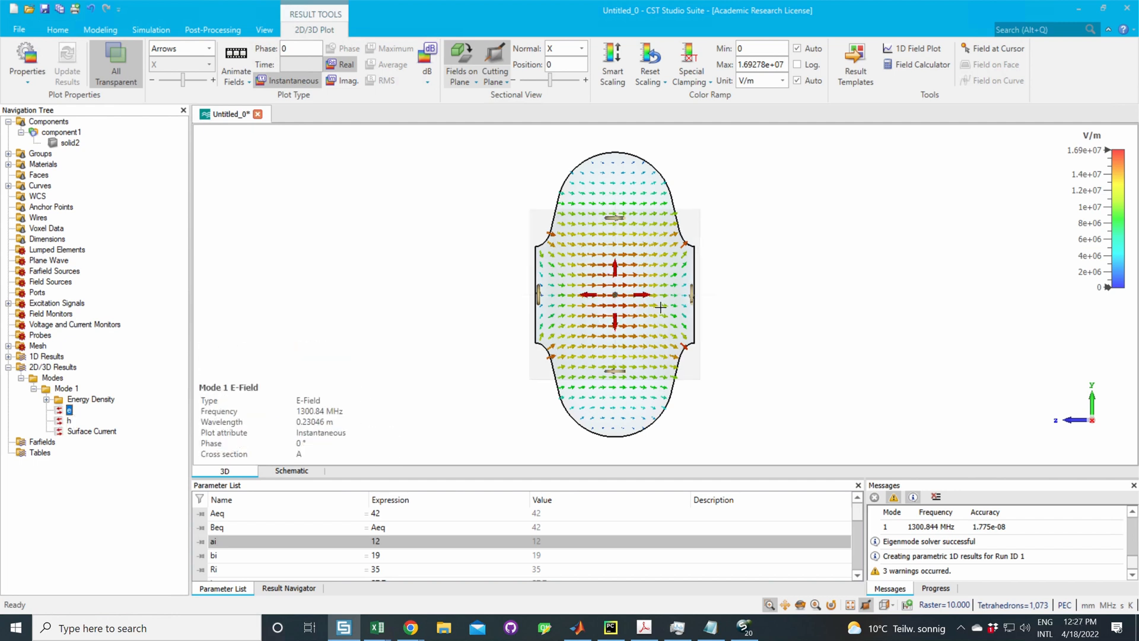
{"action": "scroll", "coordinate": [657, 304], "scroll_direction": "down", "scroll_amount": 1}
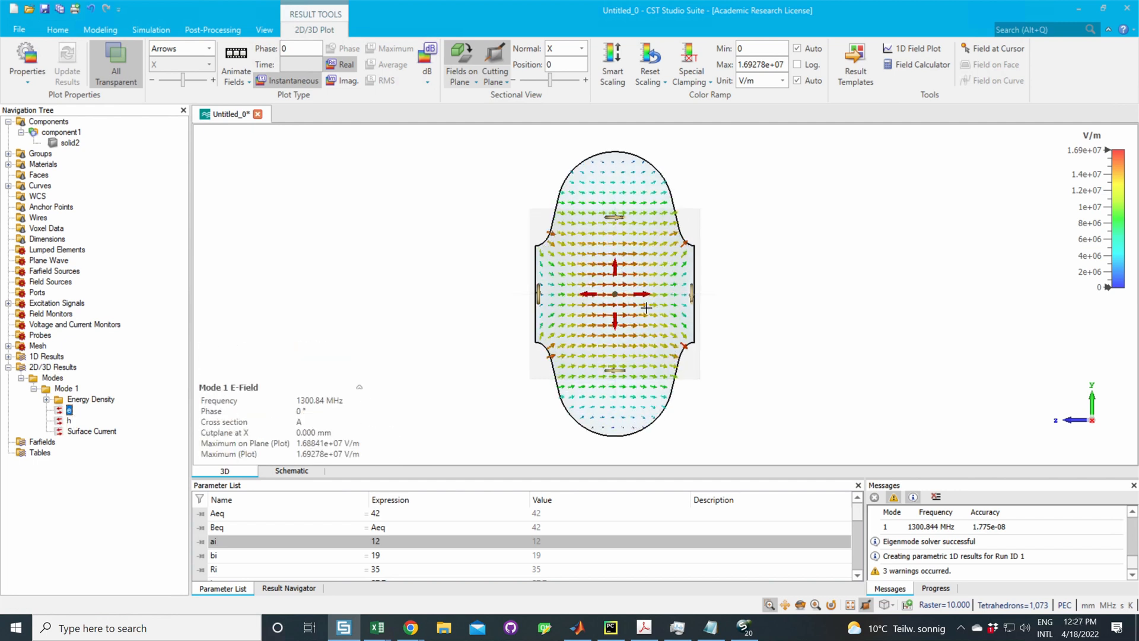
{"action": "scroll", "coordinate": [645, 307], "scroll_direction": "up", "scroll_amount": 2}
{"action": "scroll", "coordinate": [644, 306], "scroll_direction": "down", "scroll_amount": 1}
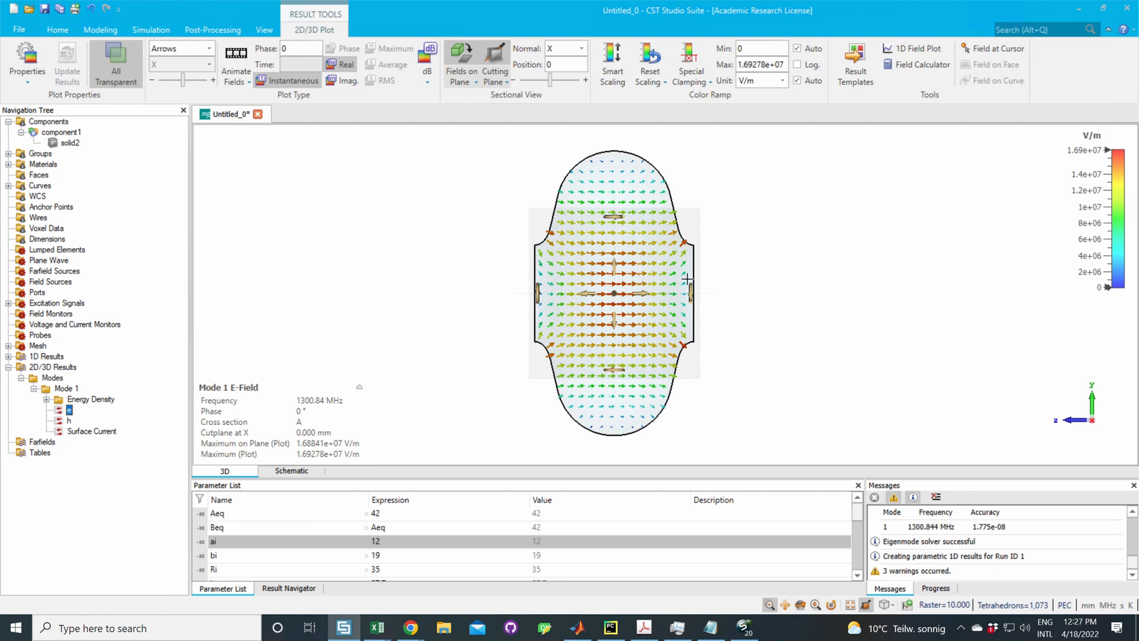
{"action": "left_click", "coordinate": [215, 31]}
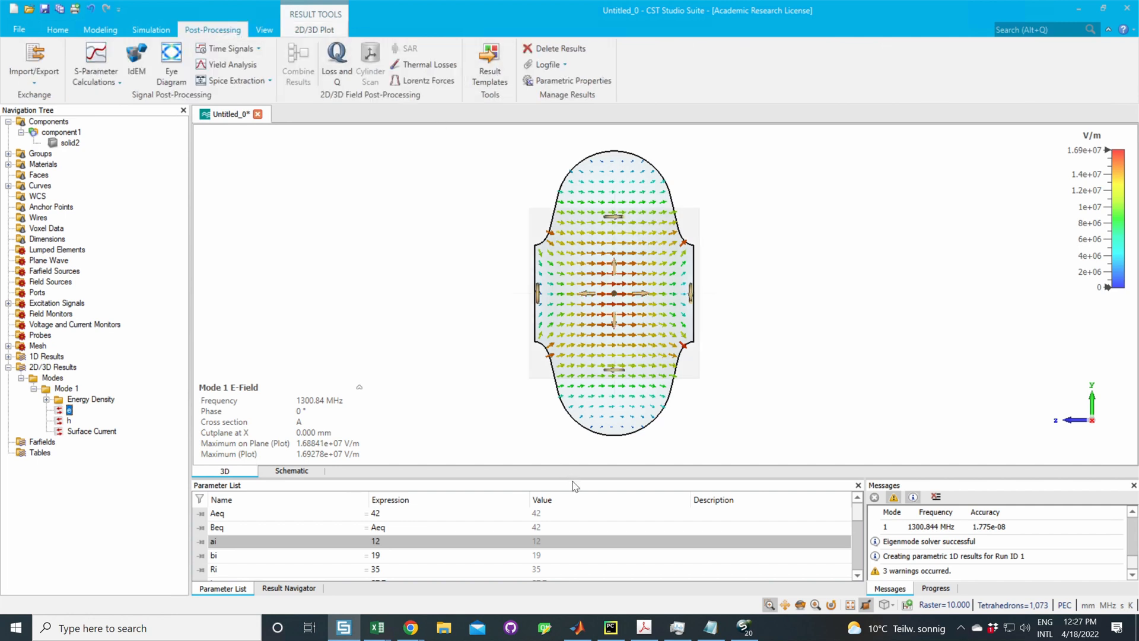
{"action": "left_click_drag", "start_coordinate": [574, 486], "coordinate": [578, 500]}
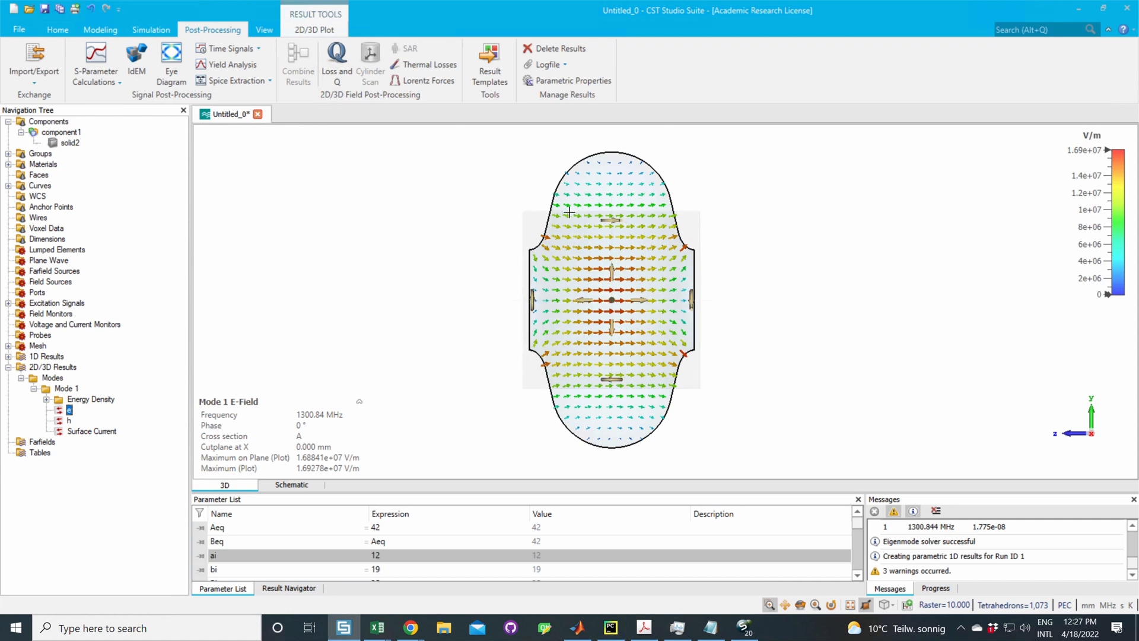
{"action": "left_click", "coordinate": [490, 62]}
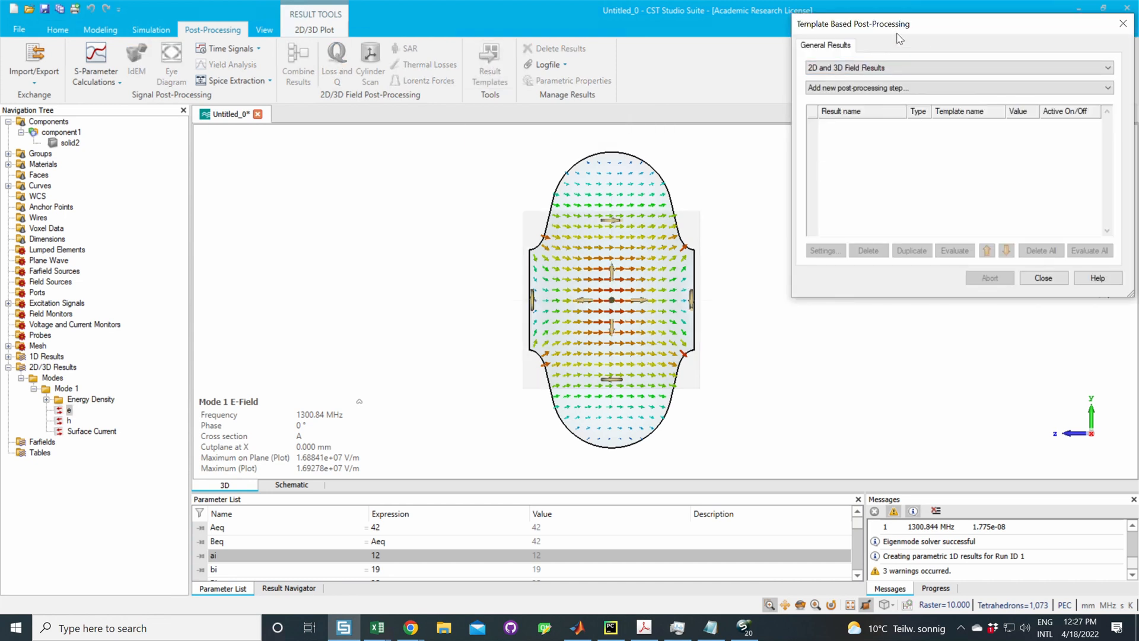
{"action": "left_click_drag", "start_coordinate": [896, 27], "coordinate": [871, 149]}
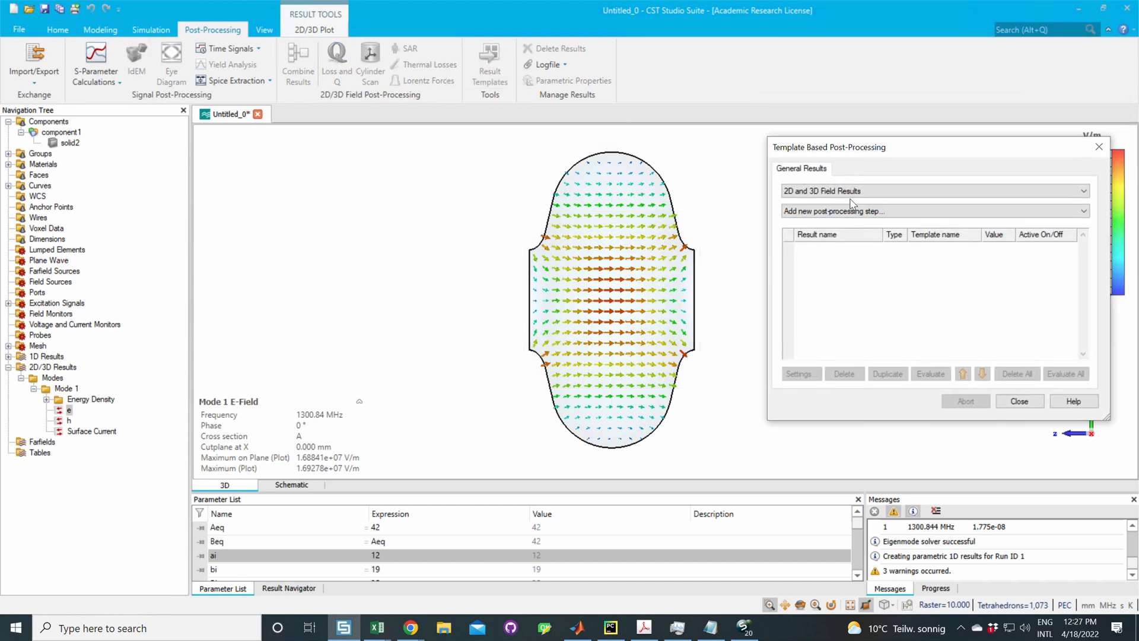
{"action": "left_click", "coordinate": [1099, 147]}
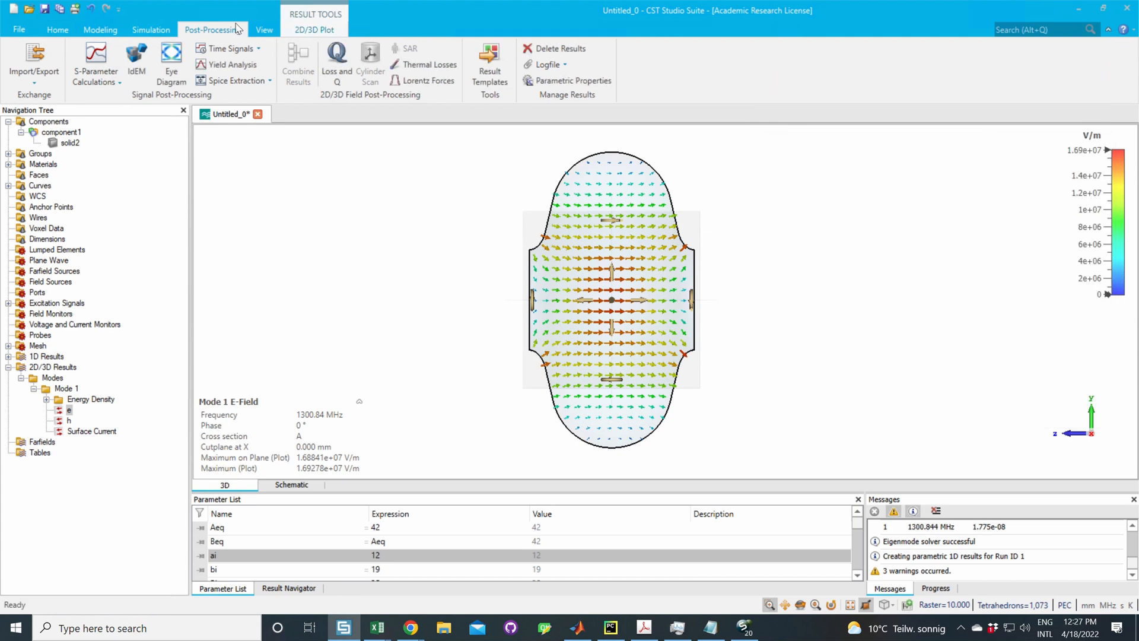
Step: Plot the Mode 1 frequency from the 1D results and move the axis marker to its maximum
{"action": "left_click", "coordinate": [151, 30]}
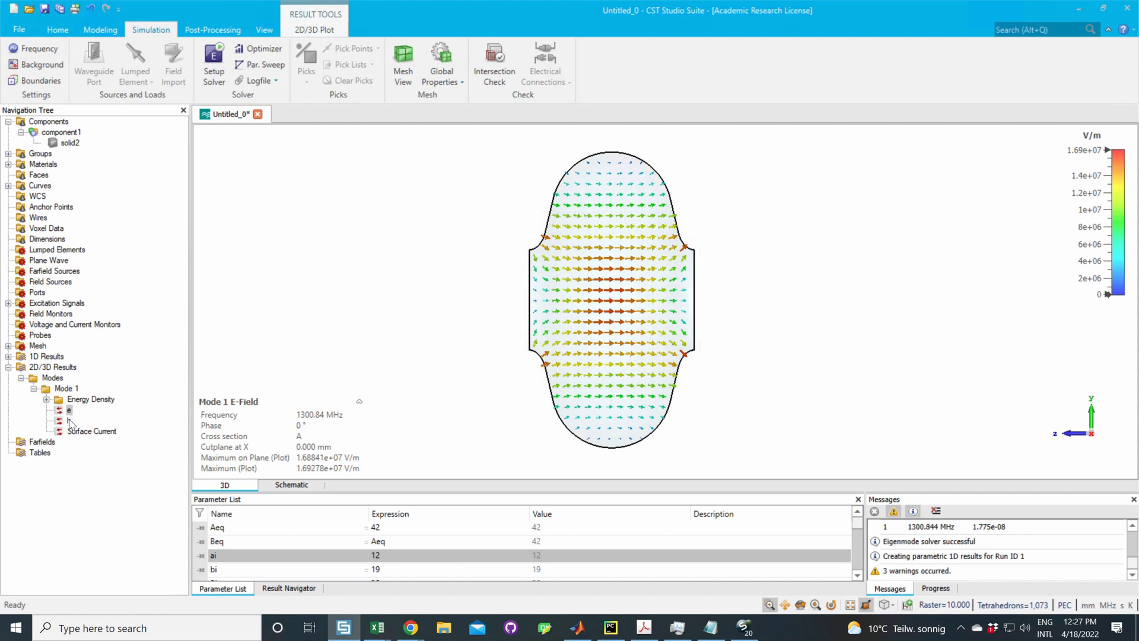
{"action": "left_click", "coordinate": [9, 357]}
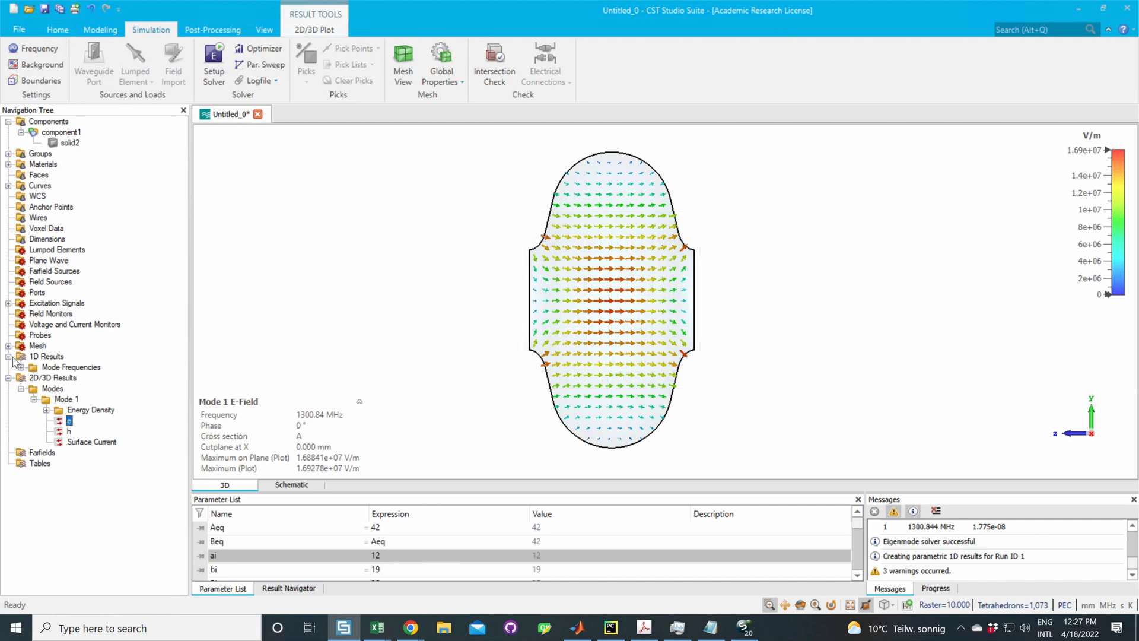
{"action": "left_click", "coordinate": [21, 368]}
{"action": "left_click", "coordinate": [65, 378]}
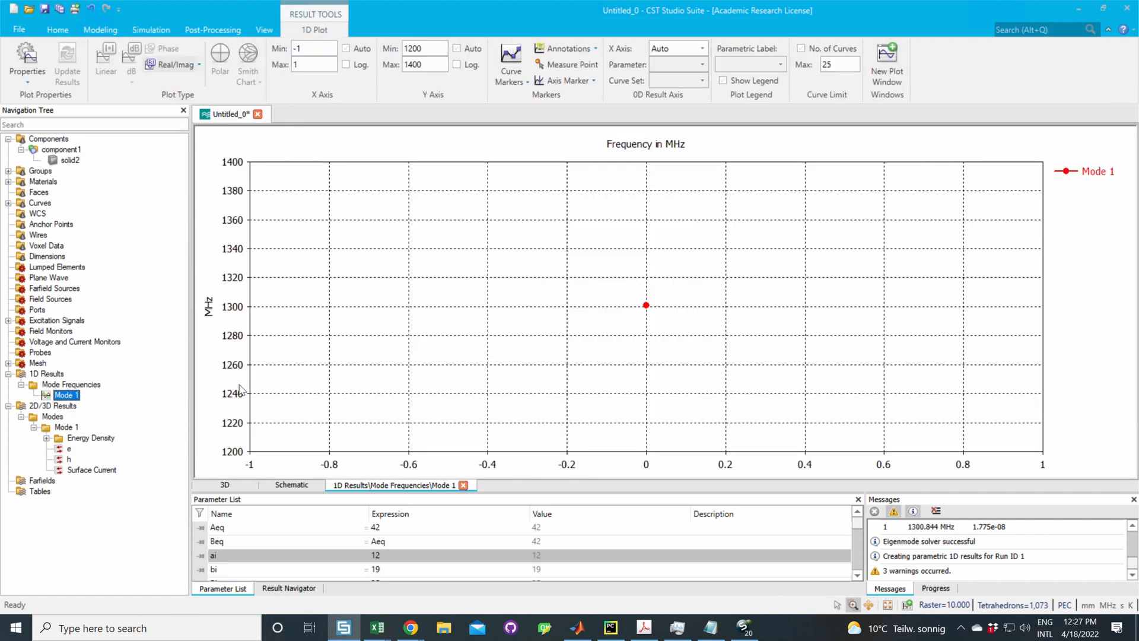
{"action": "right_click", "coordinate": [618, 310]}
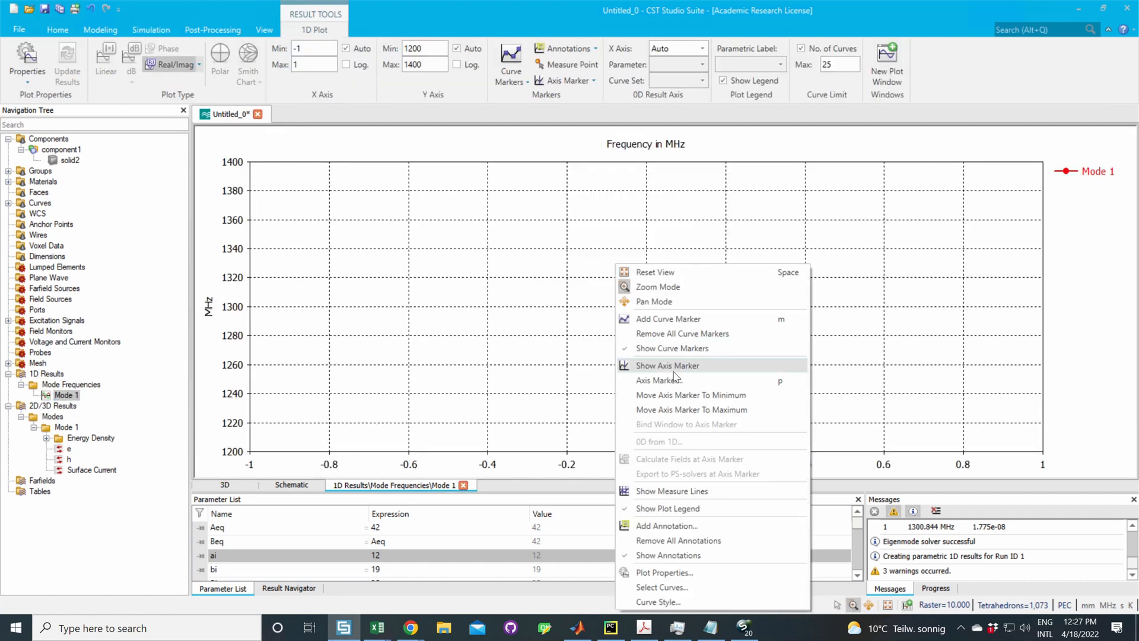
{"action": "left_click", "coordinate": [691, 409]}
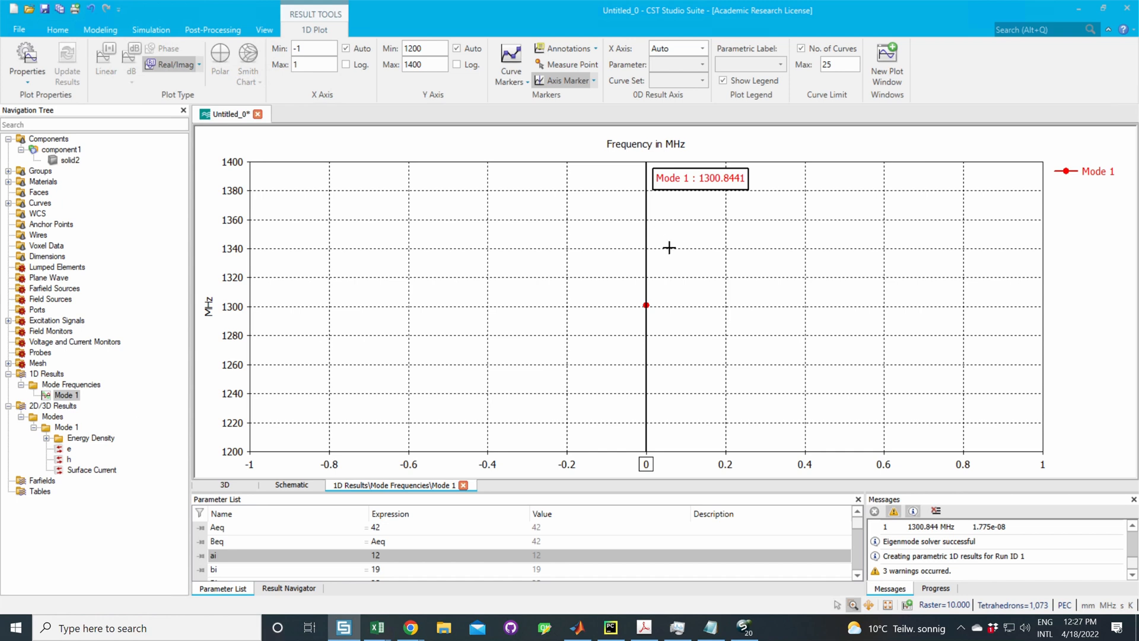
Step: Redisplay the Mode 1 electric field and open the template-based post-processing
{"action": "left_click", "coordinate": [70, 449]}
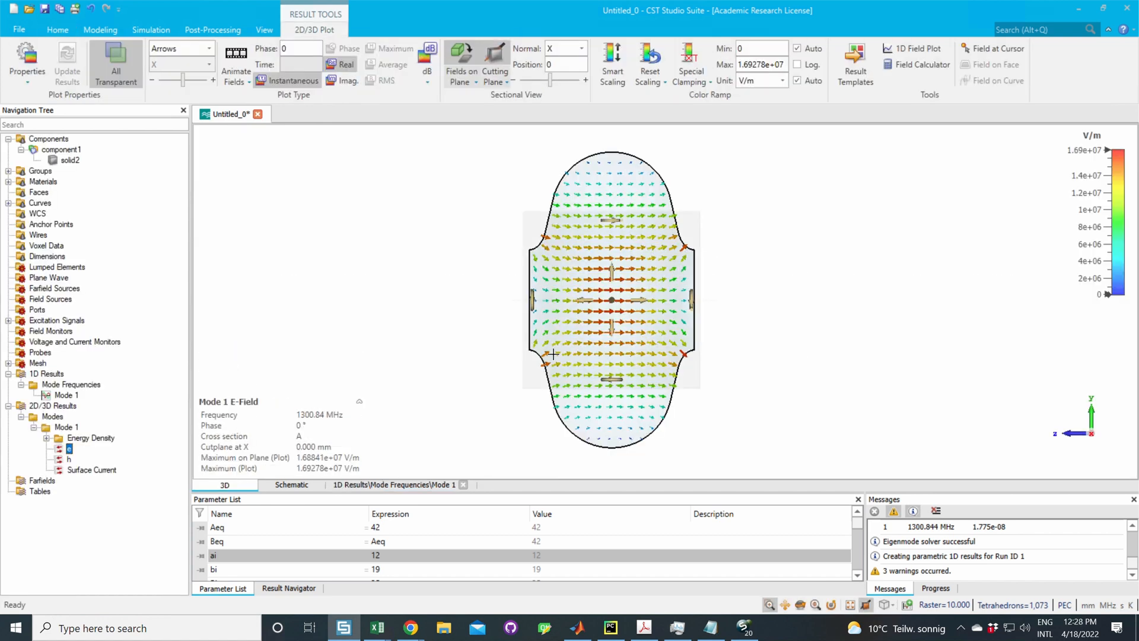
{"action": "left_click", "coordinate": [213, 31]}
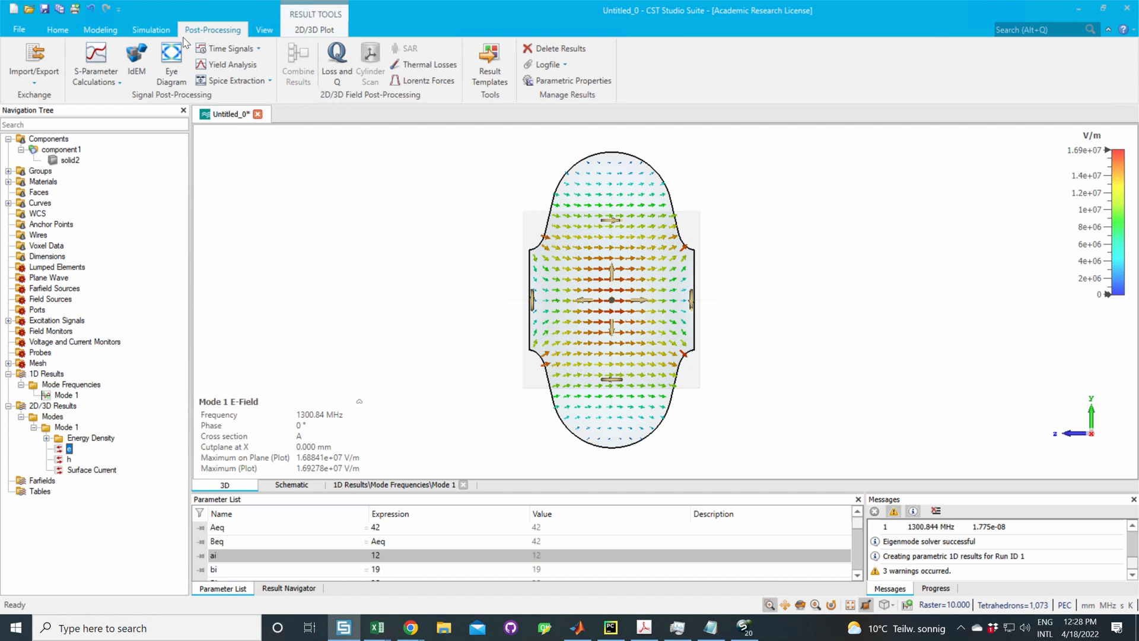
{"action": "scroll", "coordinate": [185, 42], "scroll_direction": "up", "scroll_amount": 1}
{"action": "left_click", "coordinate": [203, 31]}
{"action": "left_click", "coordinate": [487, 70]}
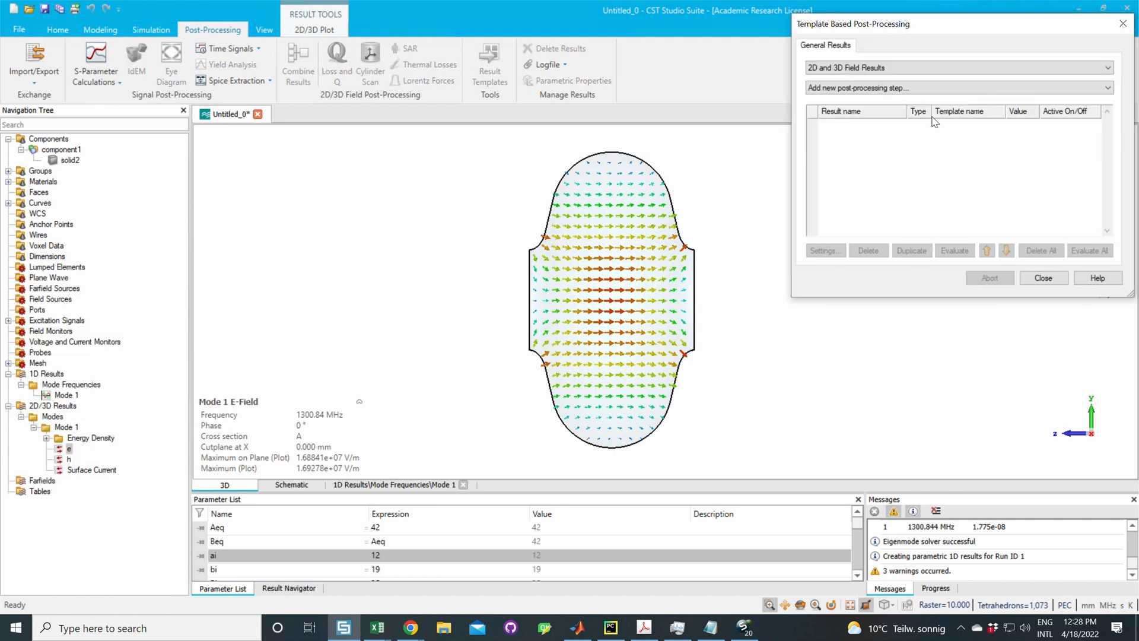
{"action": "left_click_drag", "start_coordinate": [907, 78], "coordinate": [899, 150]}
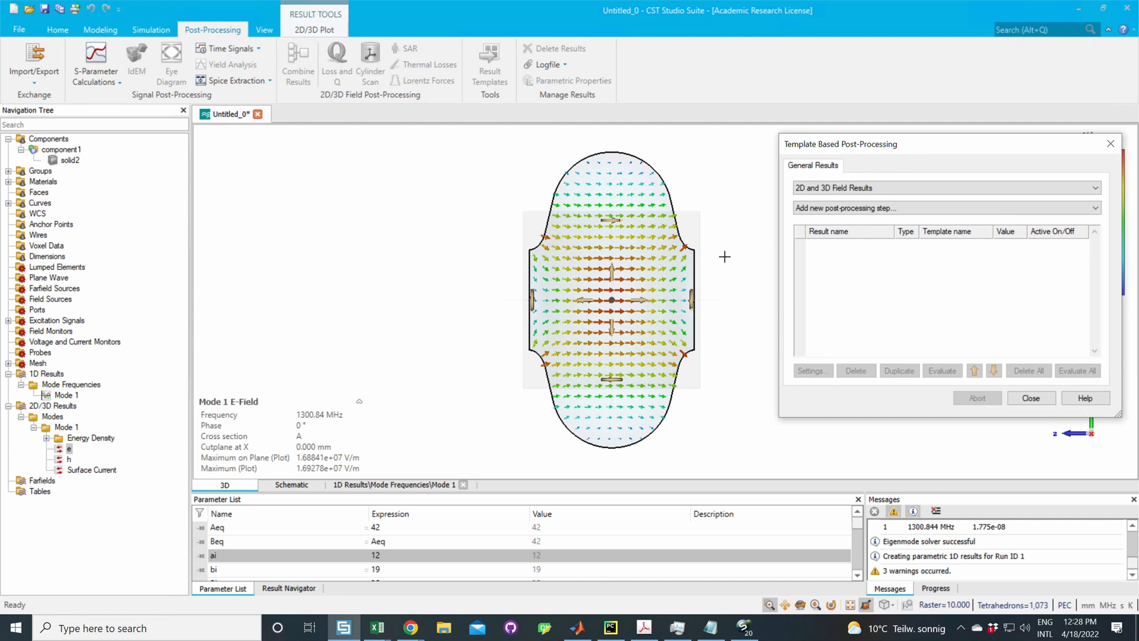
Step: Add a 3D Eigenmode Result post-processing step from the 2D and 3D Field Results templates
{"action": "left_click", "coordinate": [838, 189]}
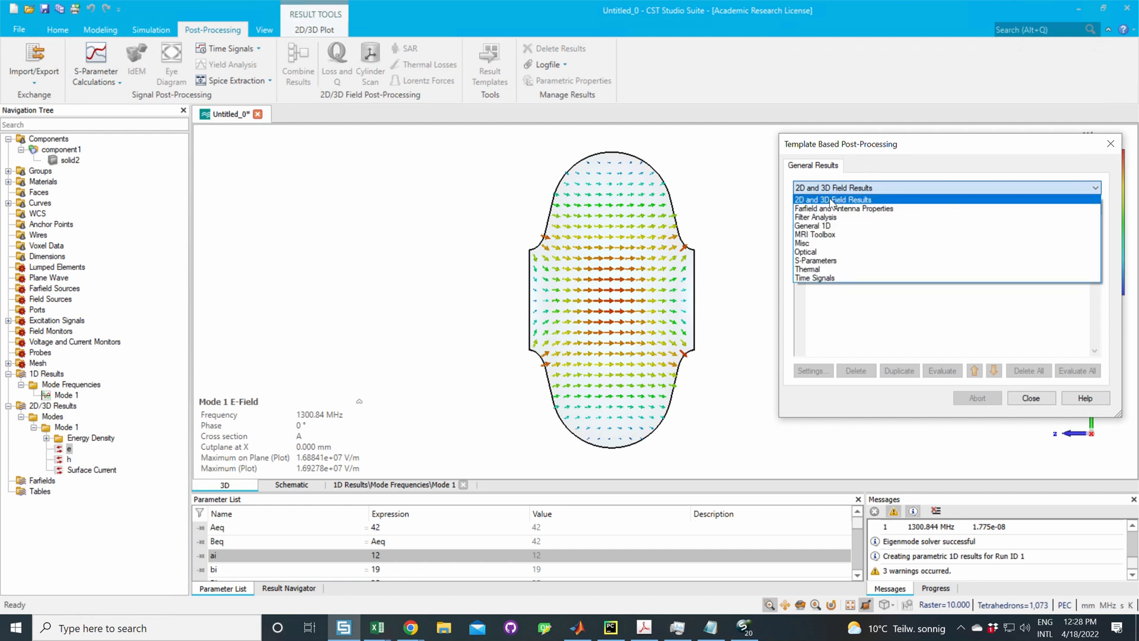
{"action": "left_click", "coordinate": [832, 200]}
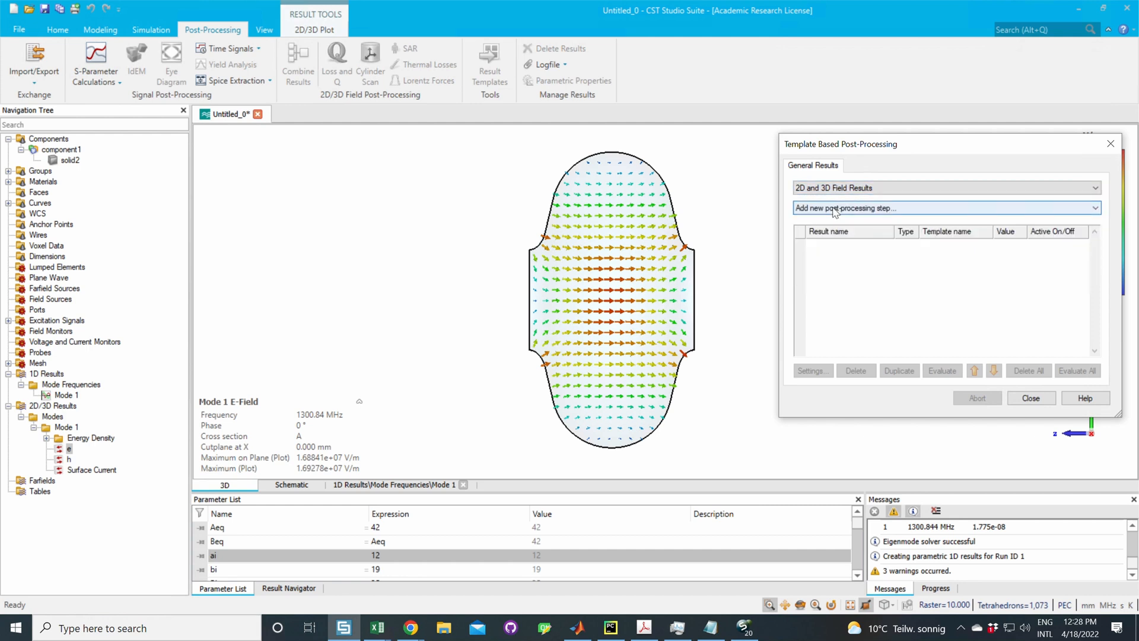
{"action": "left_click", "coordinate": [836, 209]}
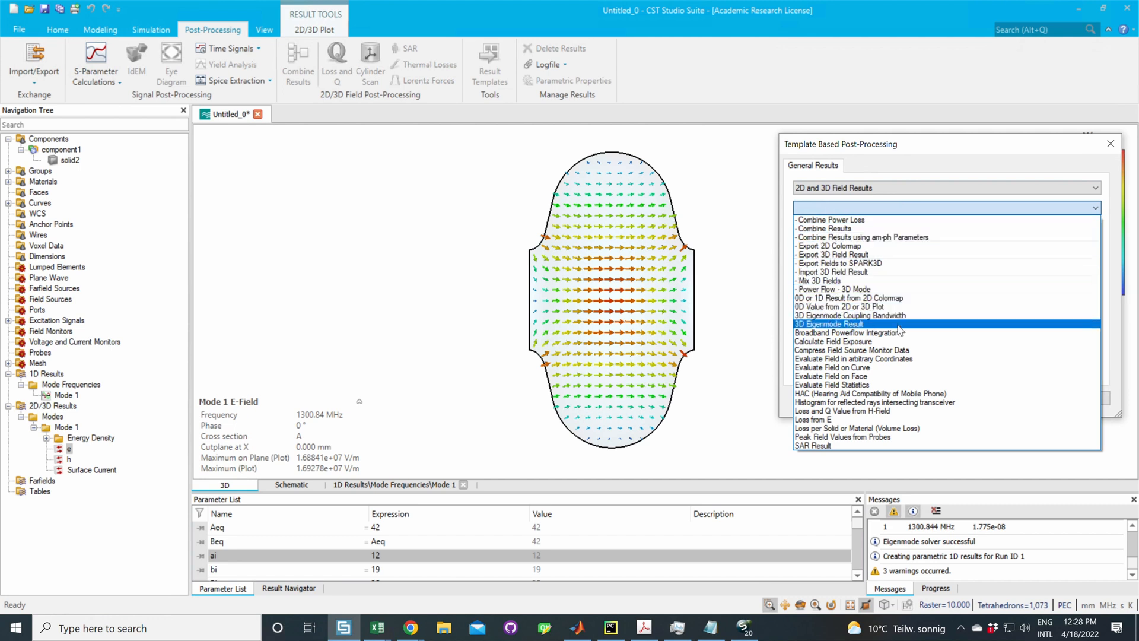
{"action": "left_click", "coordinate": [857, 326]}
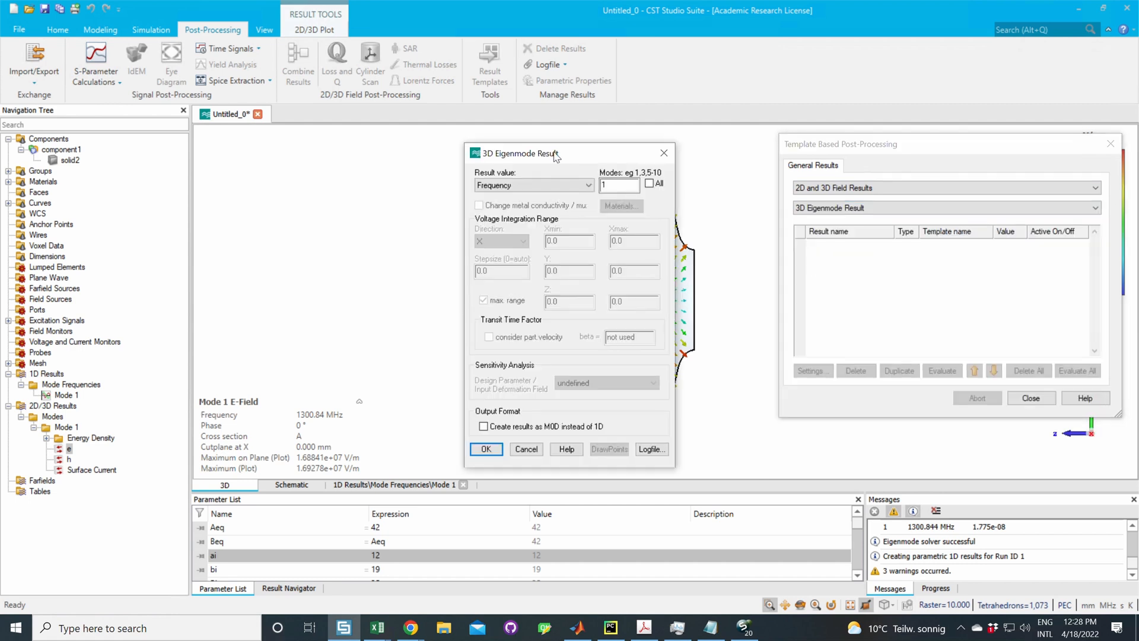
{"action": "left_click_drag", "start_coordinate": [557, 155], "coordinate": [818, 138]}
Step: Define the eigenmode result as Frequency for all modes and evaluate it
{"action": "left_click", "coordinate": [780, 172]}
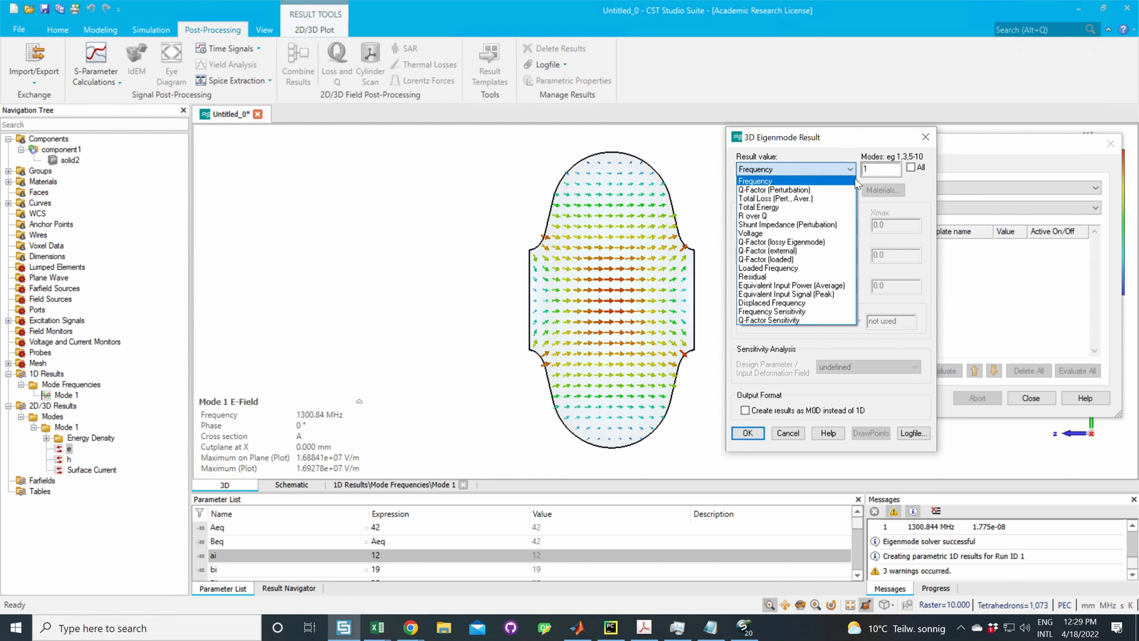
{"action": "left_click", "coordinate": [912, 167]}
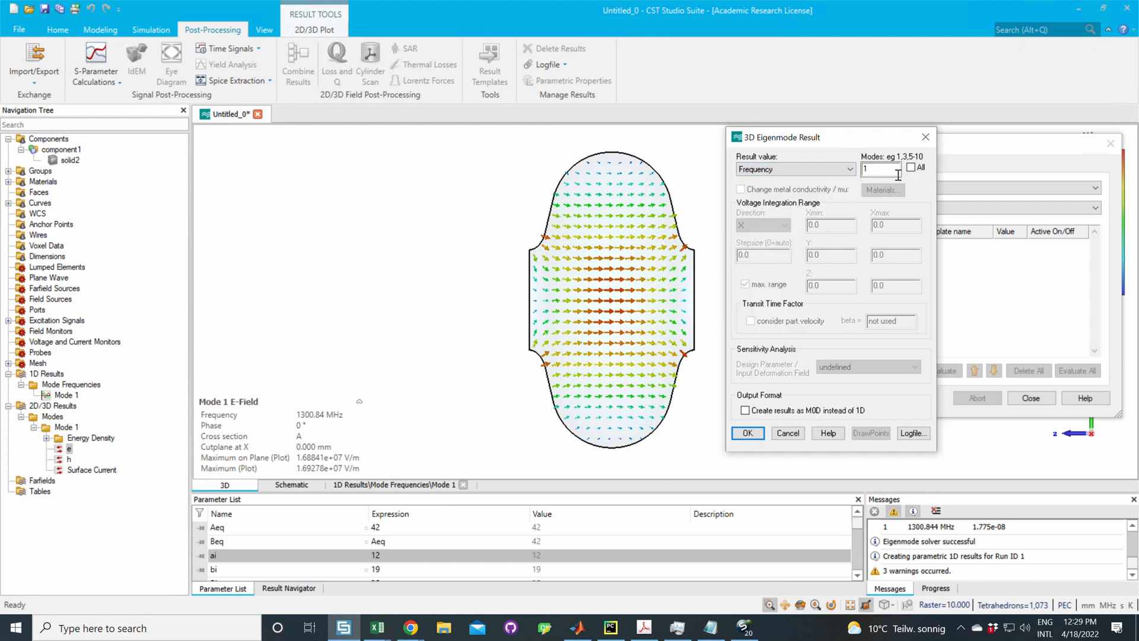
{"action": "left_click", "coordinate": [912, 168]}
{"action": "left_click", "coordinate": [911, 168]}
{"action": "double_click", "coordinate": [868, 168]}
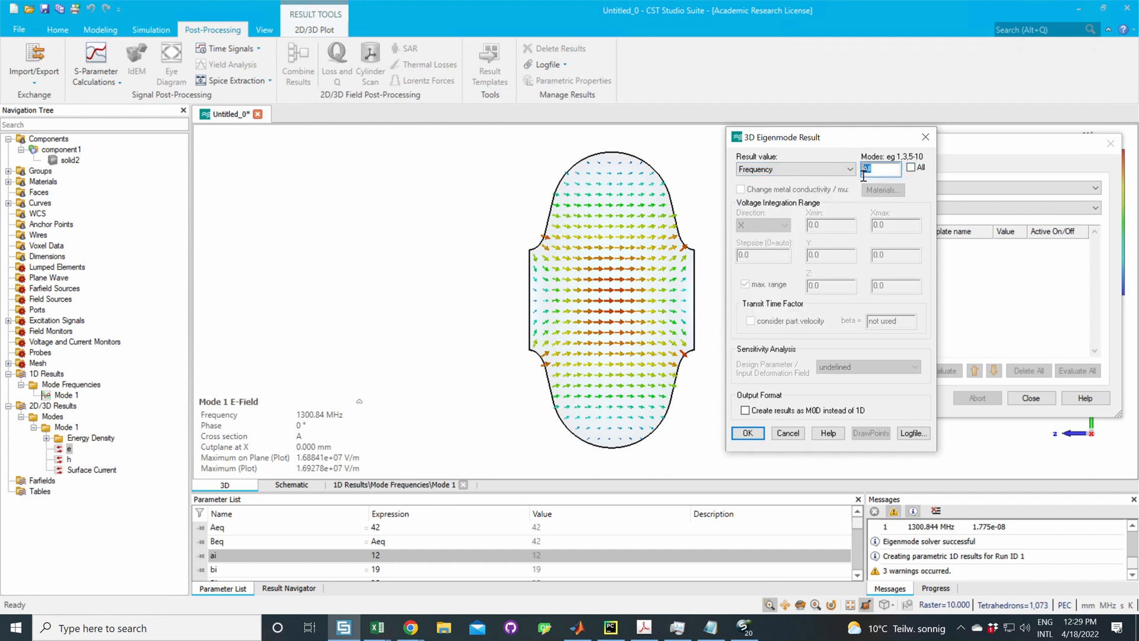
{"action": "left_click", "coordinate": [911, 167]}
{"action": "left_click", "coordinate": [745, 431]}
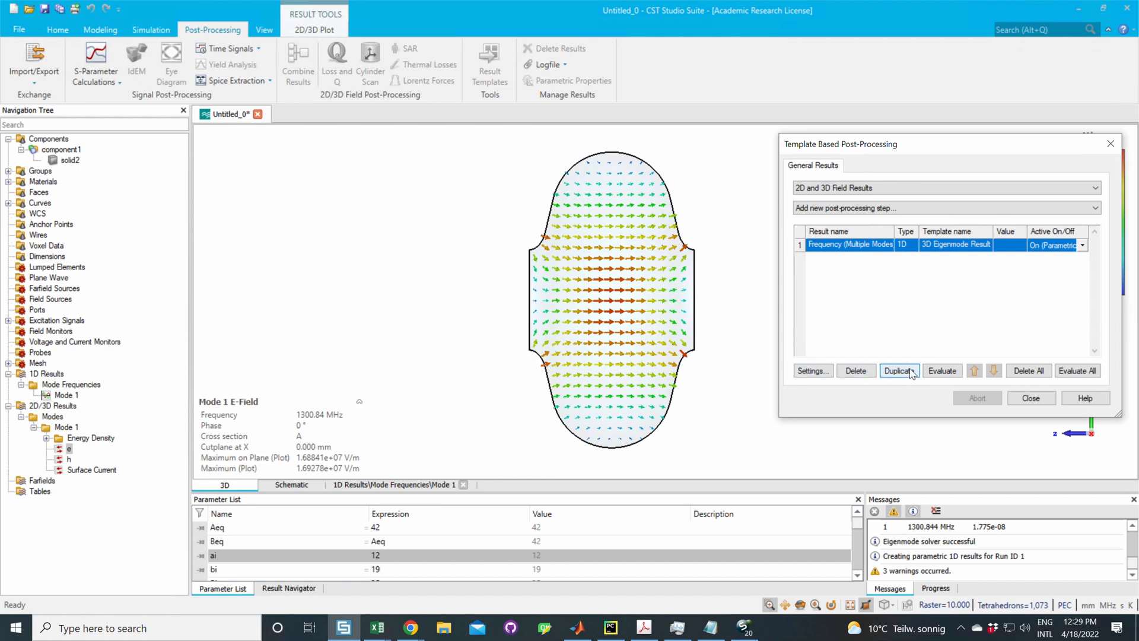
{"action": "left_click", "coordinate": [943, 372]}
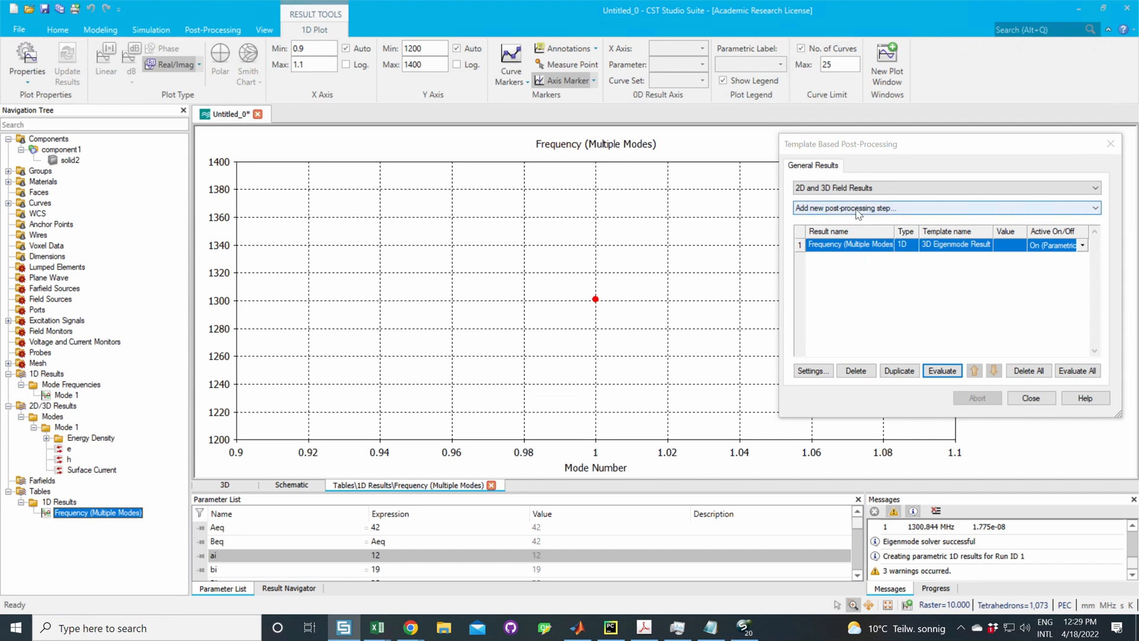
Step: Duplicate the frequency post-processing step, change the copy's result value to Total Energy, and evaluate it
{"action": "left_click", "coordinate": [898, 371]}
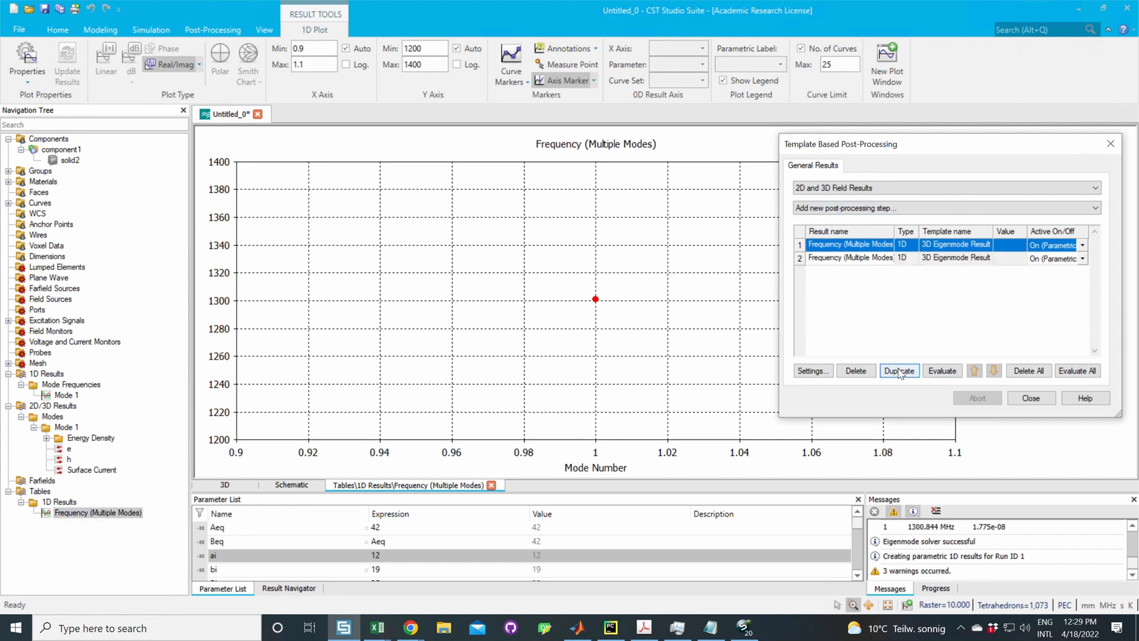
{"action": "left_click", "coordinate": [845, 260]}
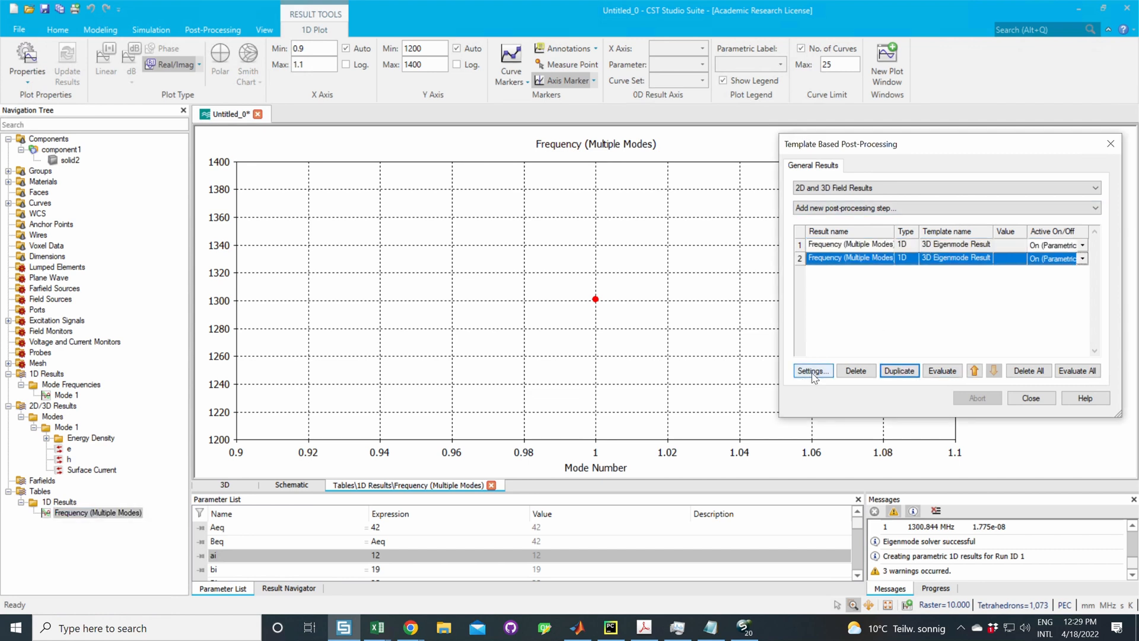
{"action": "left_click", "coordinate": [813, 372]}
{"action": "left_click", "coordinate": [566, 187]}
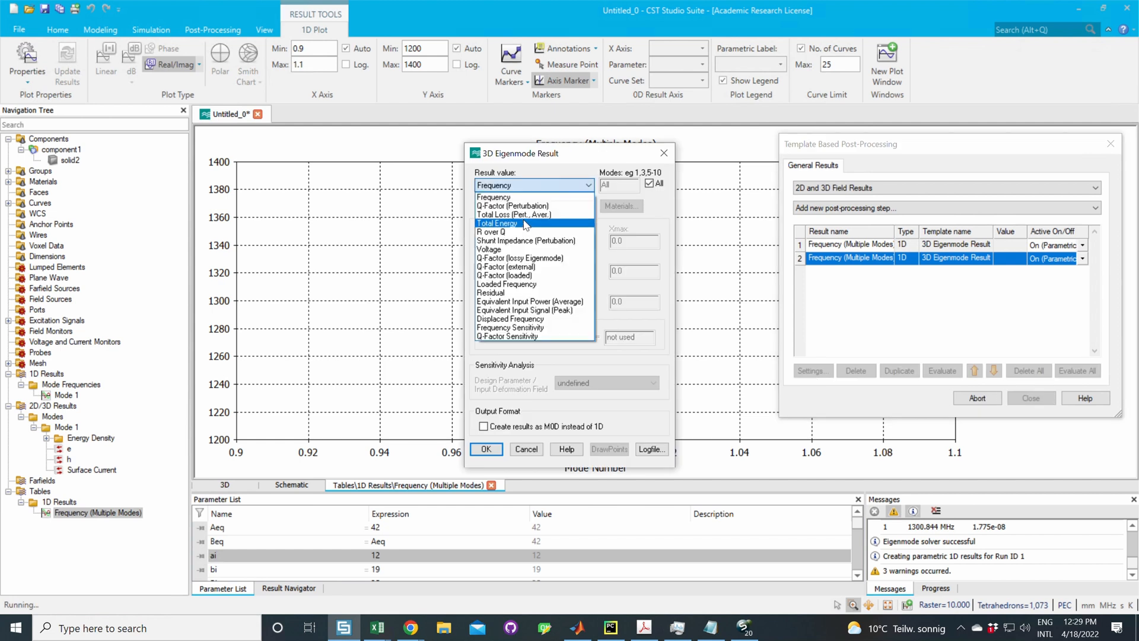
{"action": "left_click", "coordinate": [521, 224]}
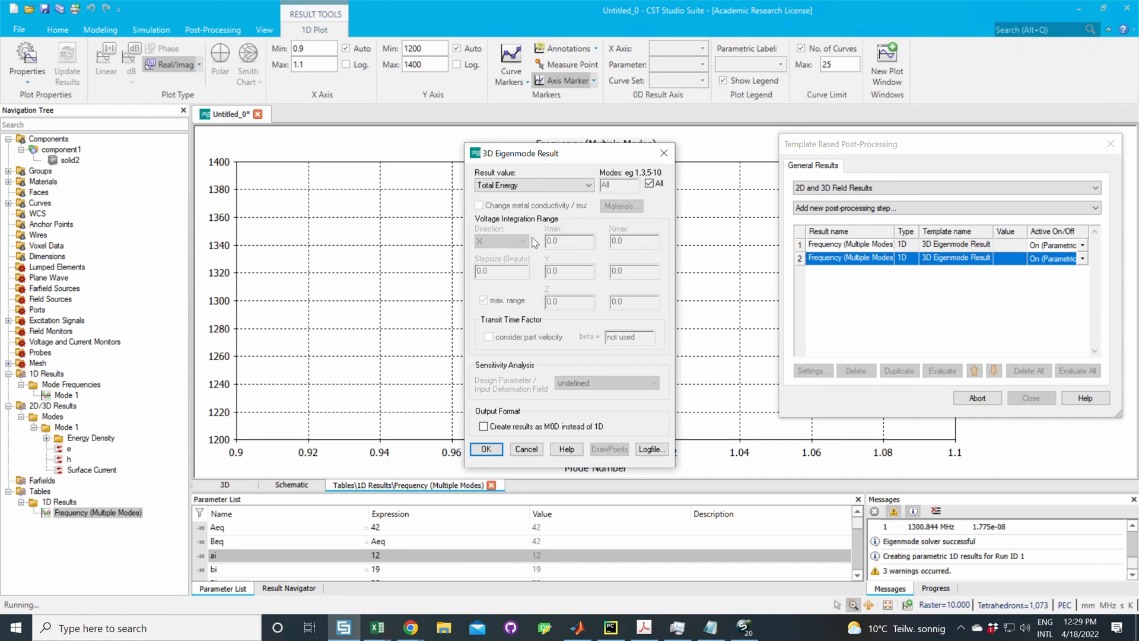
{"action": "left_click", "coordinate": [485, 449]}
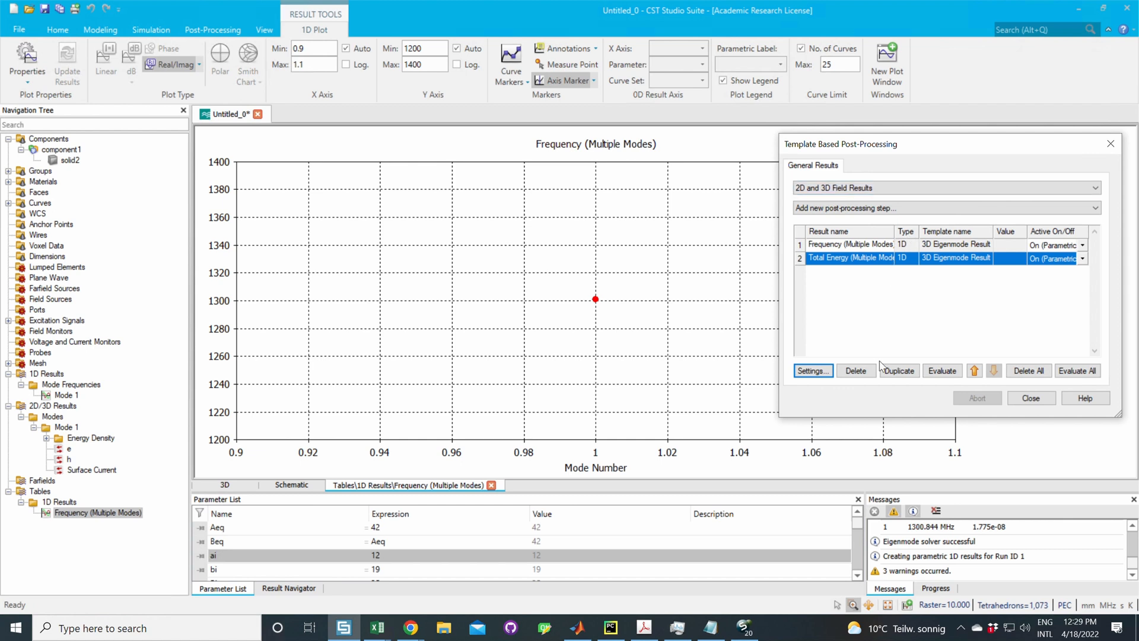
{"action": "left_click", "coordinate": [942, 371]}
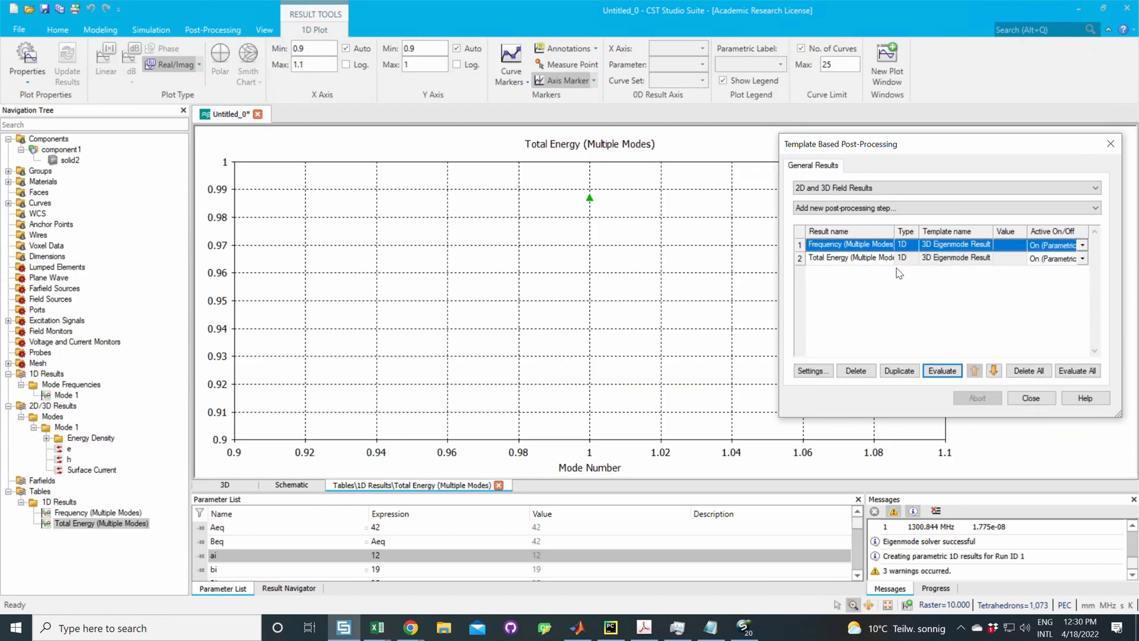
Step: Add another 3D Eigenmode Result post-processing step and choose R over Q as its result value
{"action": "left_click", "coordinate": [962, 263]}
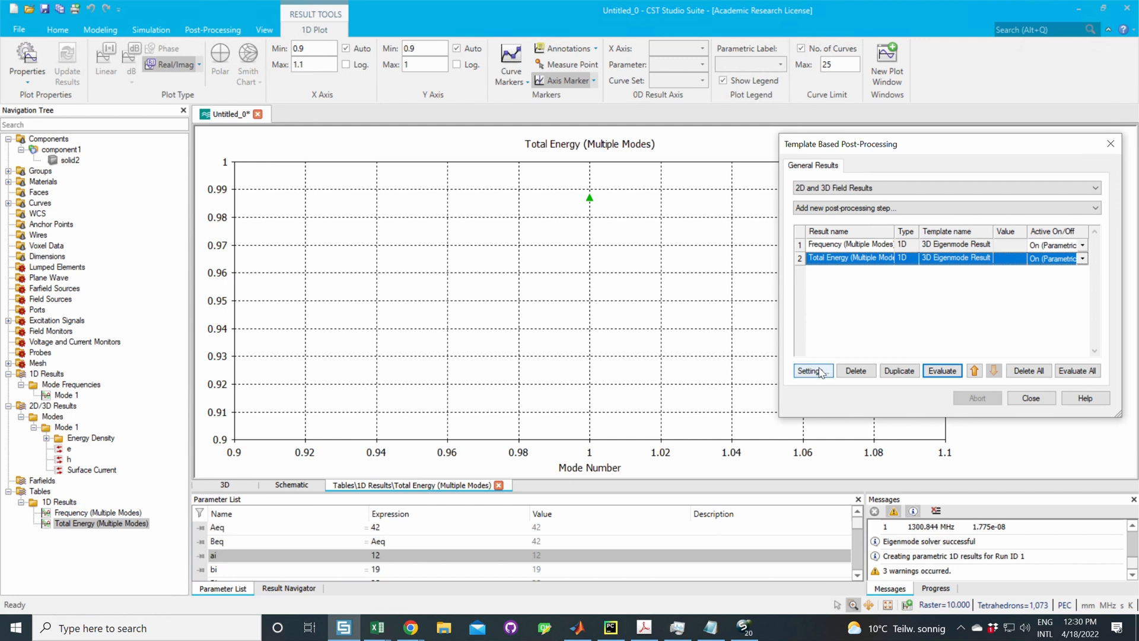
{"action": "left_click", "coordinate": [845, 209]}
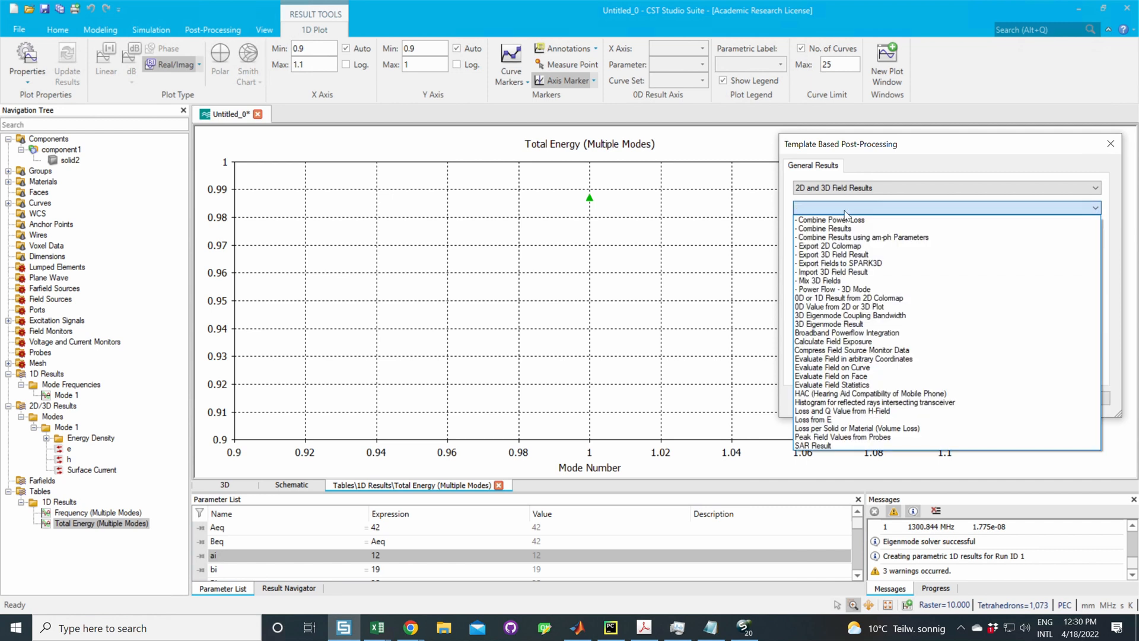
{"action": "left_click", "coordinate": [858, 325]}
{"action": "left_click", "coordinate": [535, 183]}
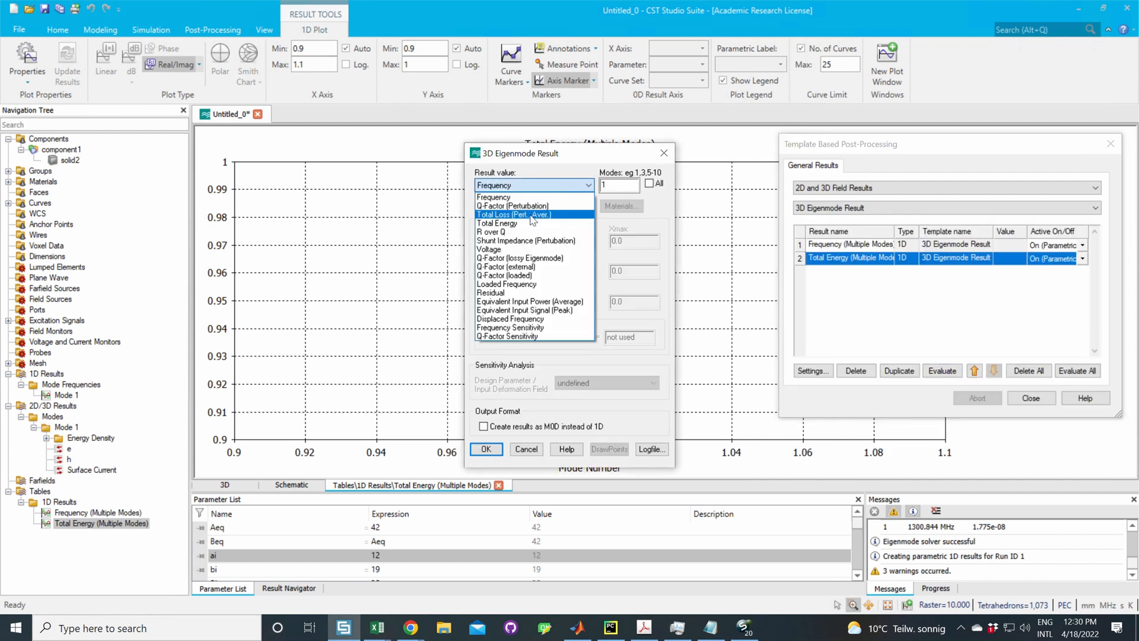
{"action": "left_click", "coordinate": [514, 232]}
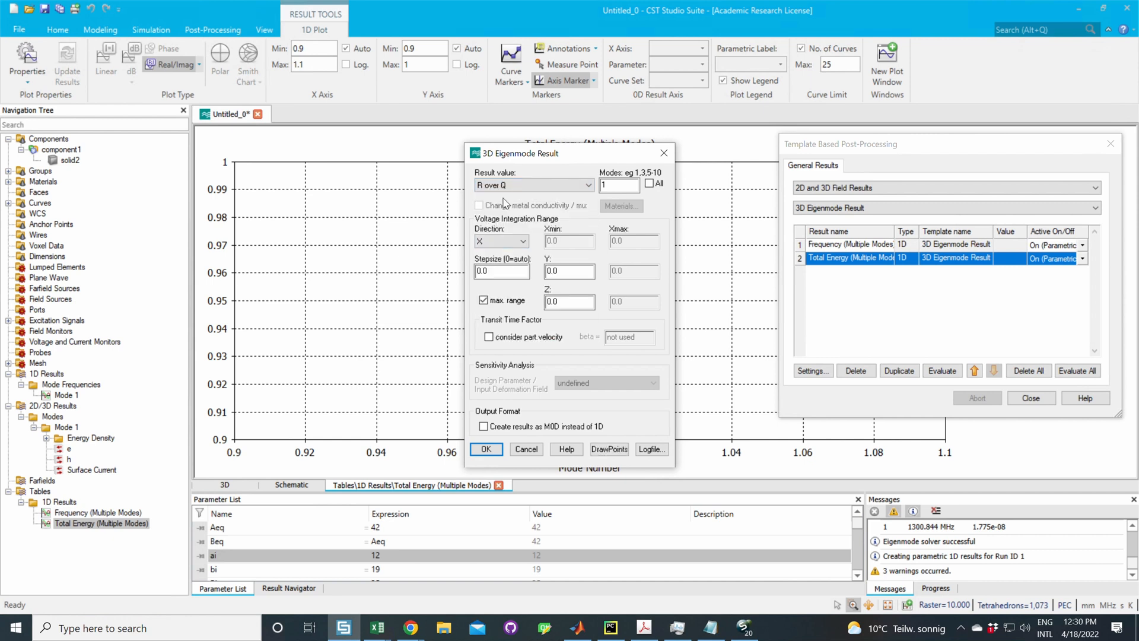
Step: Set the R over Q voltage integration direction to Z, along the axis at X 0.0 and Y 0.0
{"action": "left_click_drag", "start_coordinate": [561, 157], "coordinate": [596, 166]}
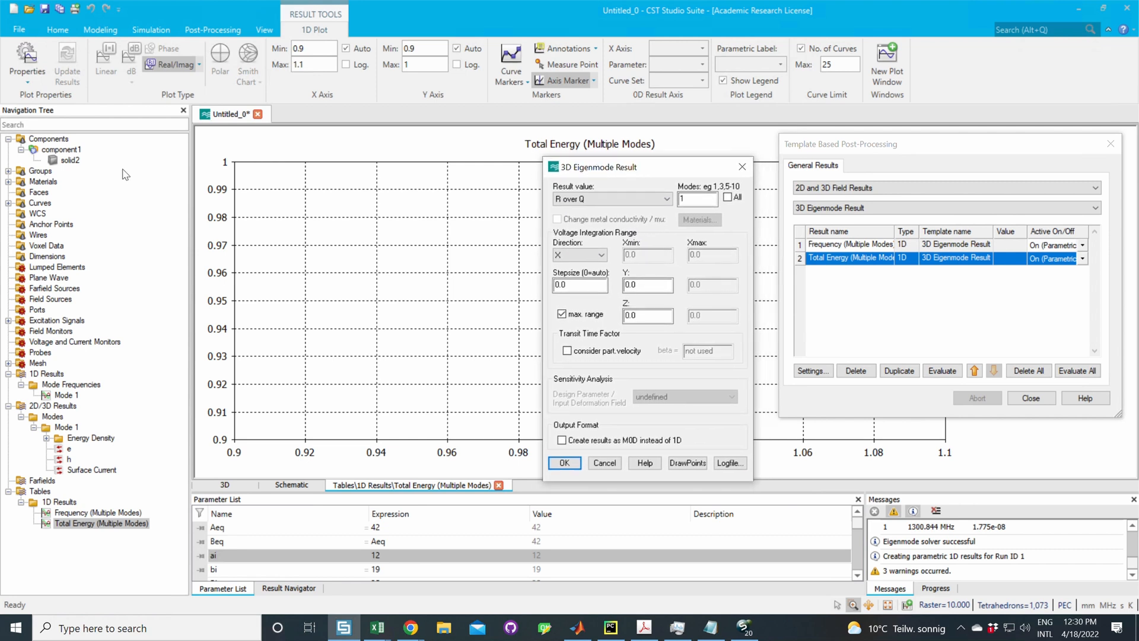
{"action": "left_click", "coordinate": [65, 159]}
{"action": "left_click_drag", "start_coordinate": [608, 170], "coordinate": [635, 163]}
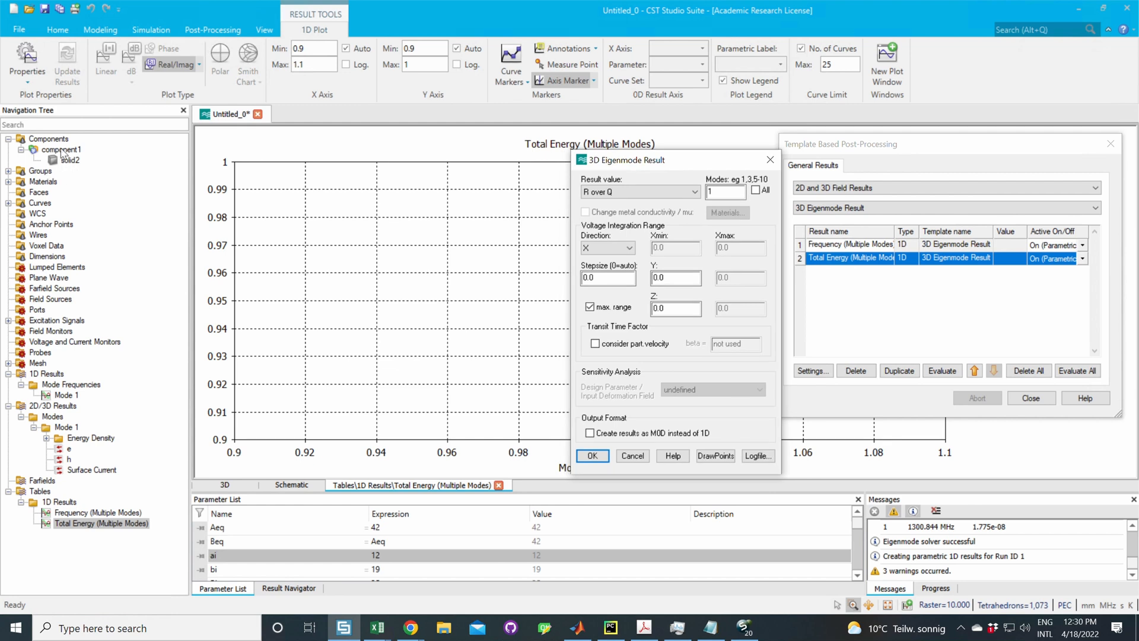
{"action": "left_click", "coordinate": [606, 248]}
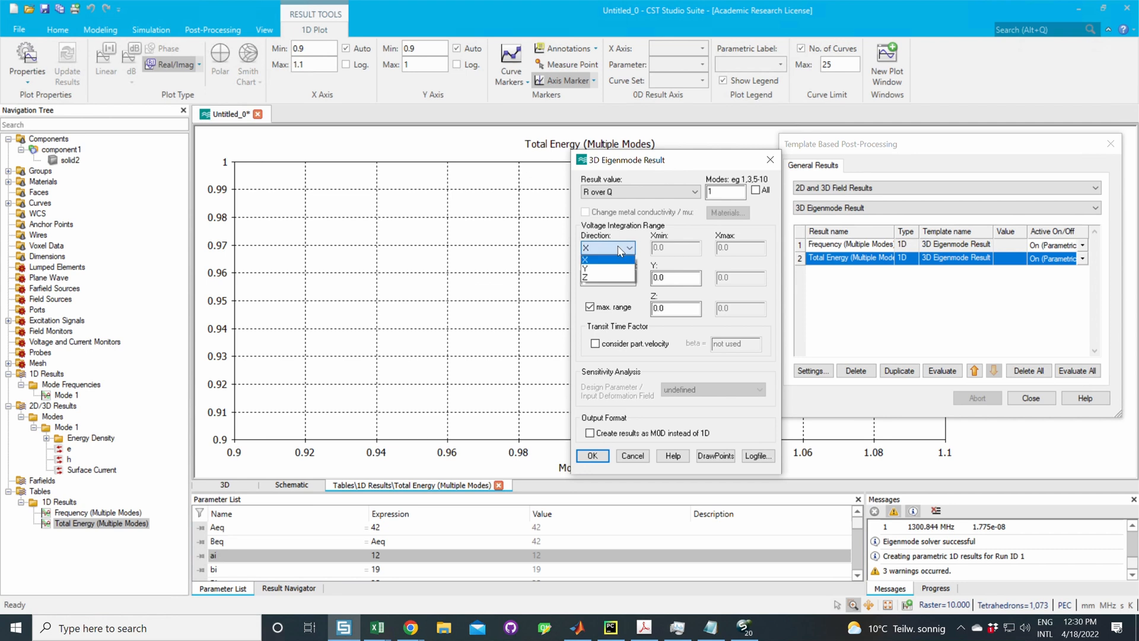
{"action": "left_click", "coordinate": [587, 277]}
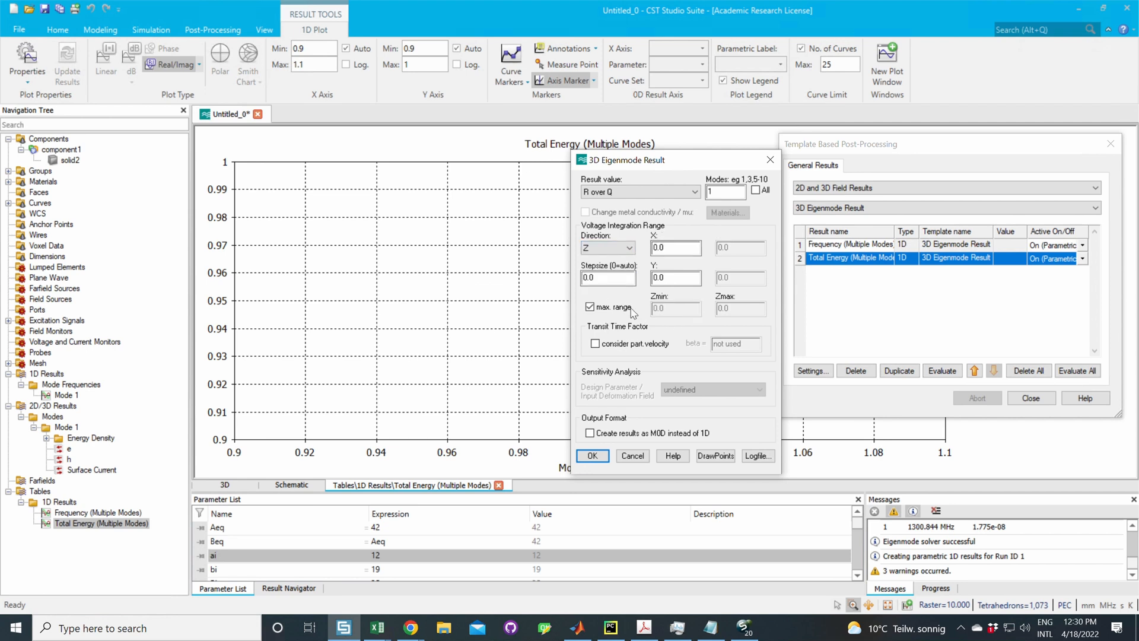
{"action": "double_click", "coordinate": [657, 251]}
{"action": "double_click", "coordinate": [675, 277]}
Step: Enable particle velocity with beta 1 for the transit time factor, accept the R over Q definition, and evaluate it
{"action": "left_click", "coordinate": [595, 344]}
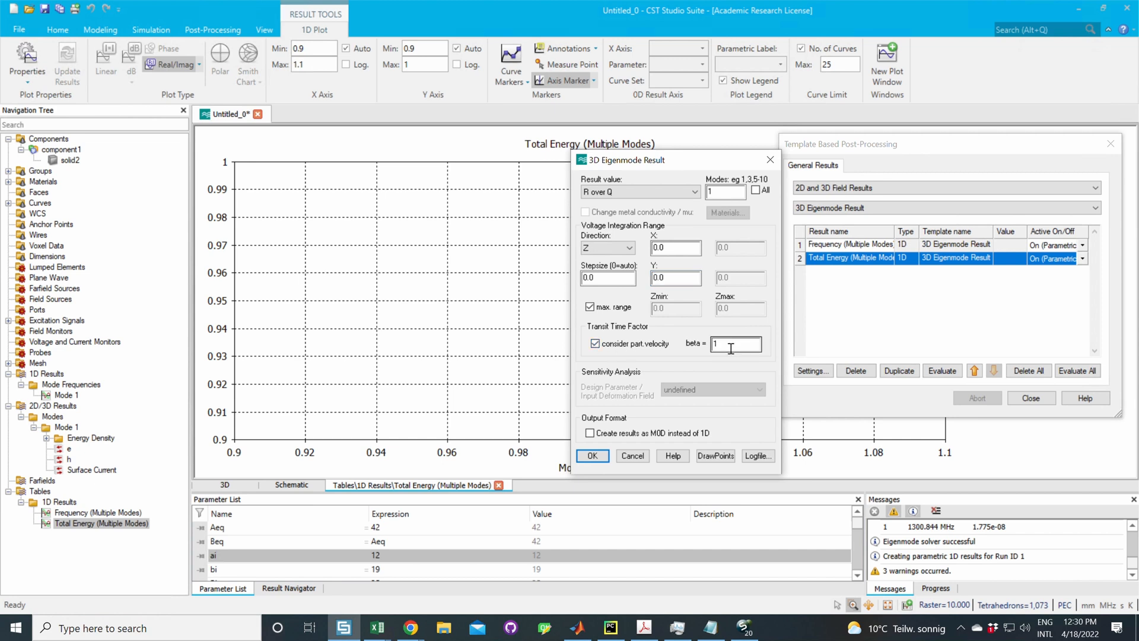
{"action": "left_click", "coordinate": [734, 349]}
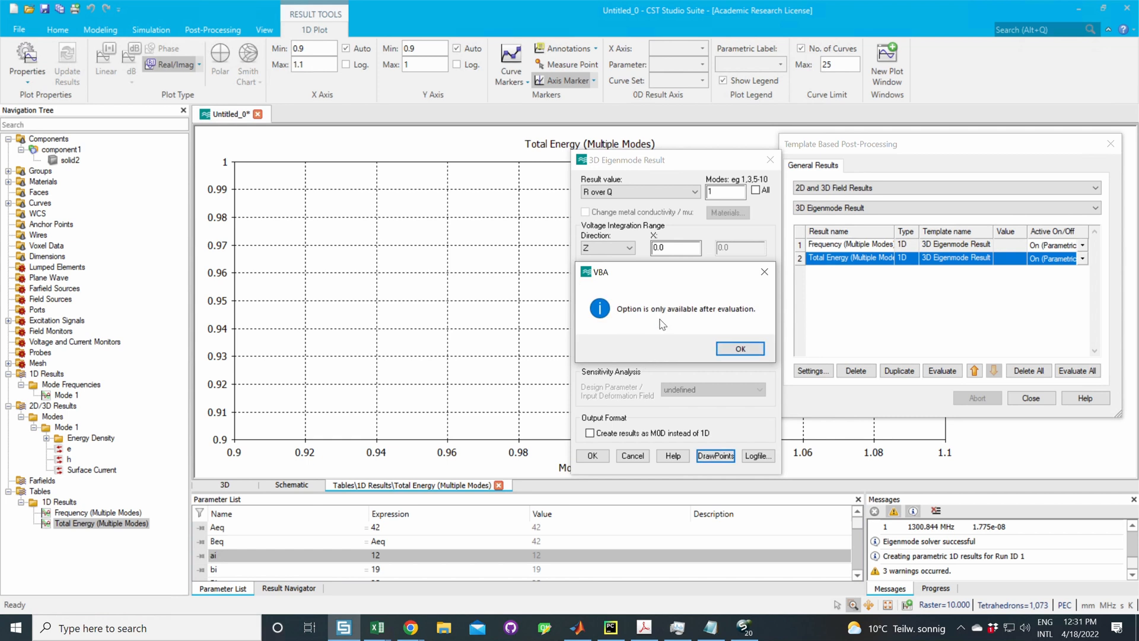
{"action": "left_click", "coordinate": [740, 349]}
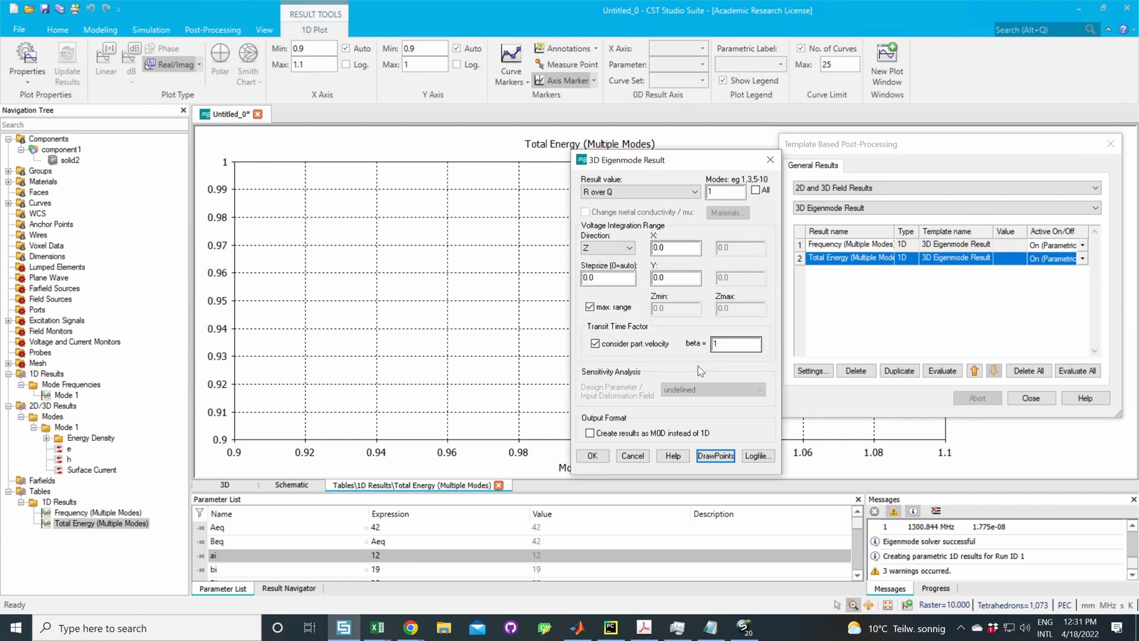
{"action": "left_click", "coordinate": [592, 456]}
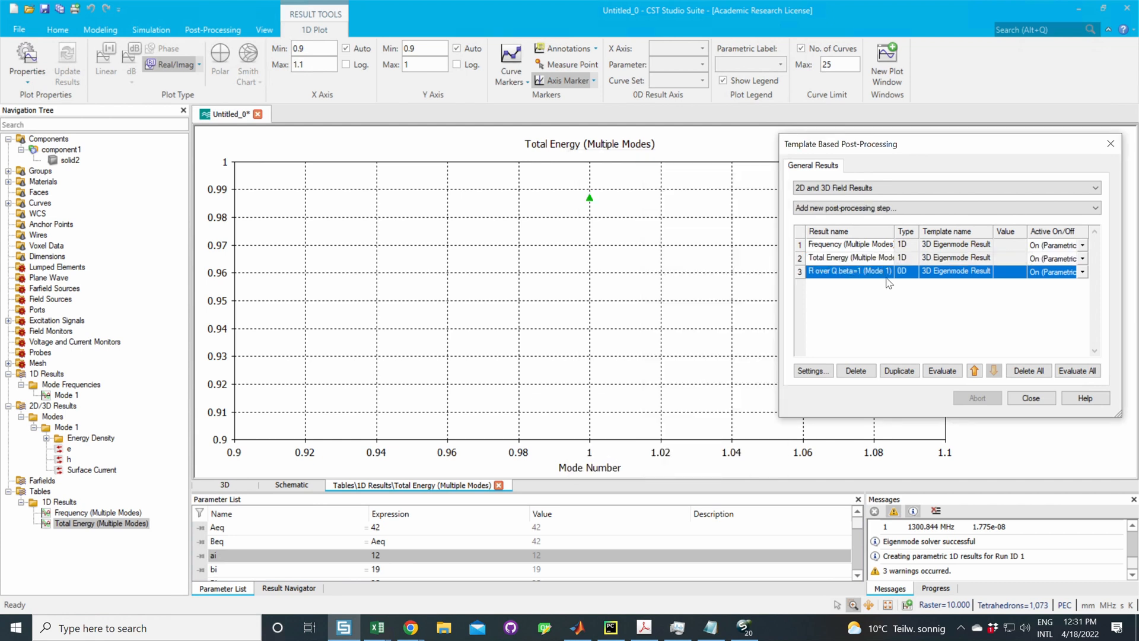
{"action": "left_click", "coordinate": [942, 372]}
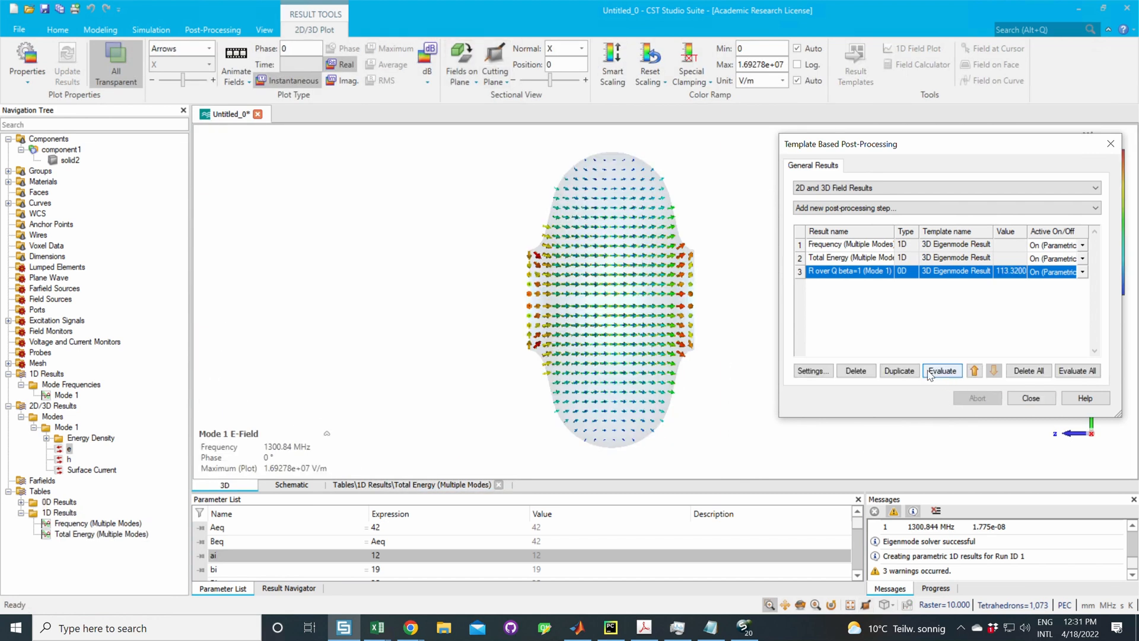
Step: Draw the integration points of the R over Q step in the cavity model, then close the post-processing
{"action": "left_click", "coordinate": [824, 369]}
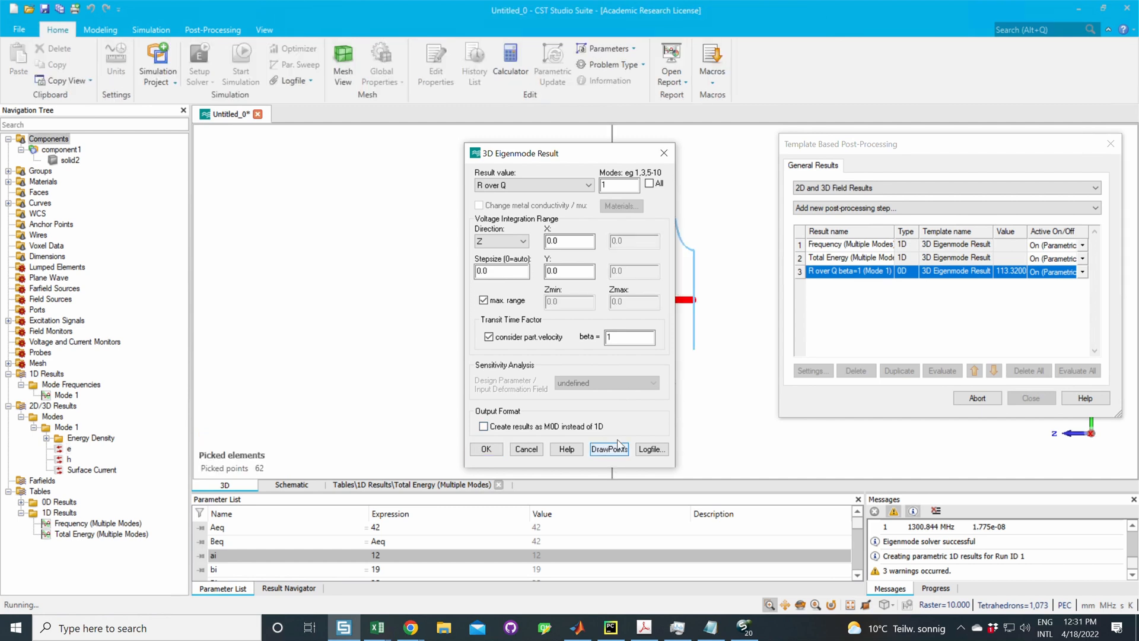
{"action": "left_click_drag", "start_coordinate": [552, 159], "coordinate": [299, 146]}
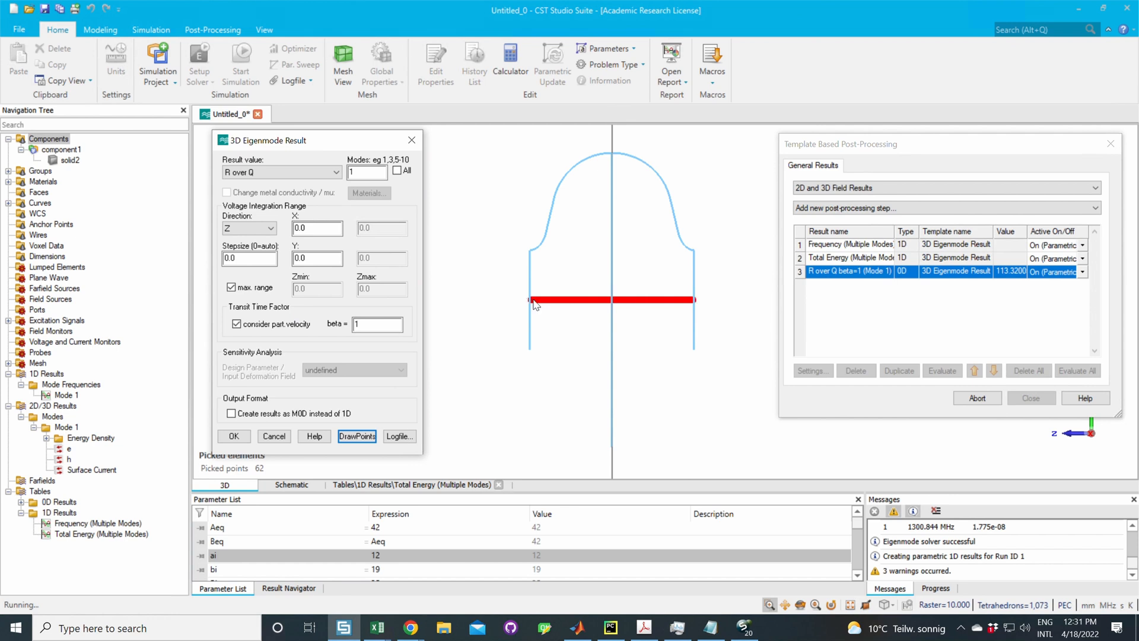
{"action": "left_click", "coordinate": [619, 294]}
{"action": "left_click", "coordinate": [234, 436]}
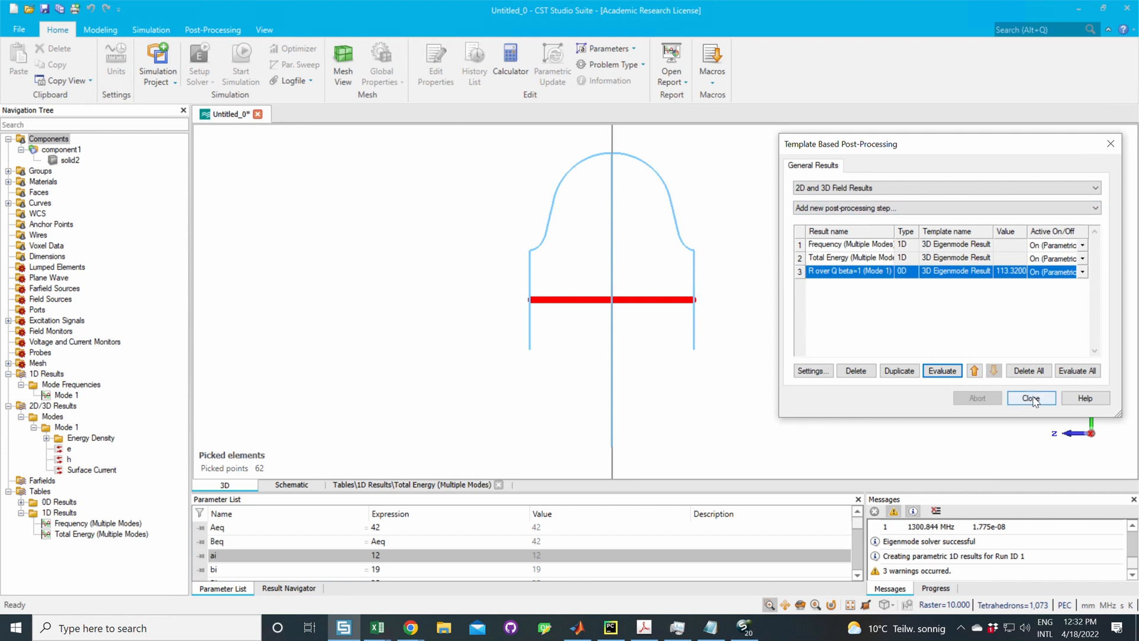
{"action": "left_click", "coordinate": [1032, 399]}
Step: Redisplay solid2 in the 3D view and turn off its wireframe display
{"action": "left_click", "coordinate": [70, 160]}
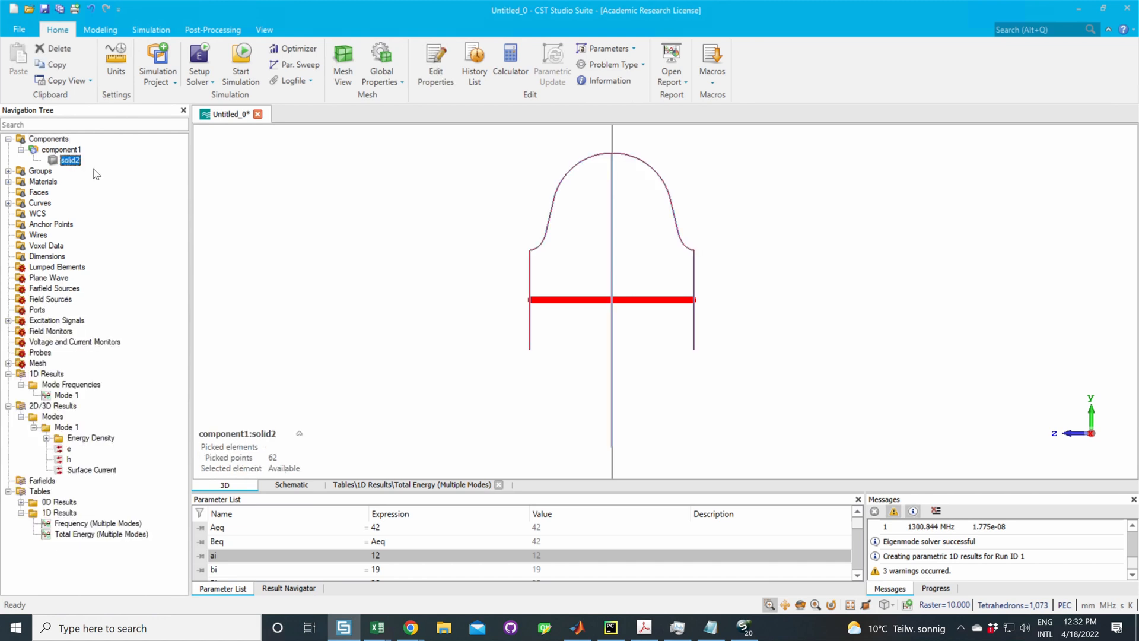
{"action": "left_click", "coordinate": [86, 534]}
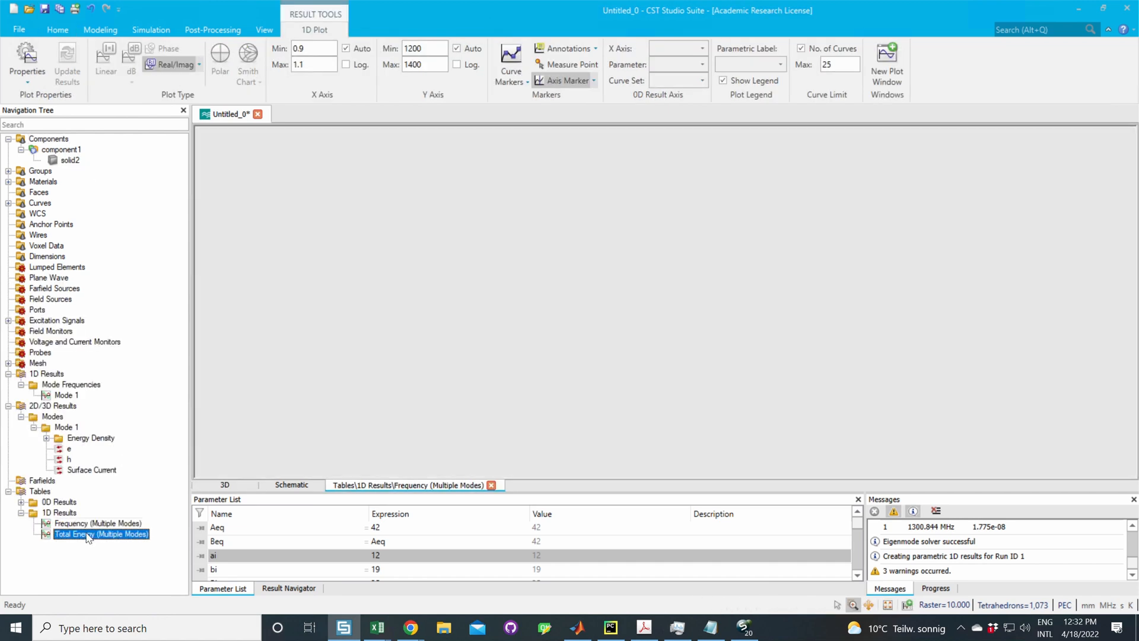
{"action": "left_click", "coordinate": [54, 161]}
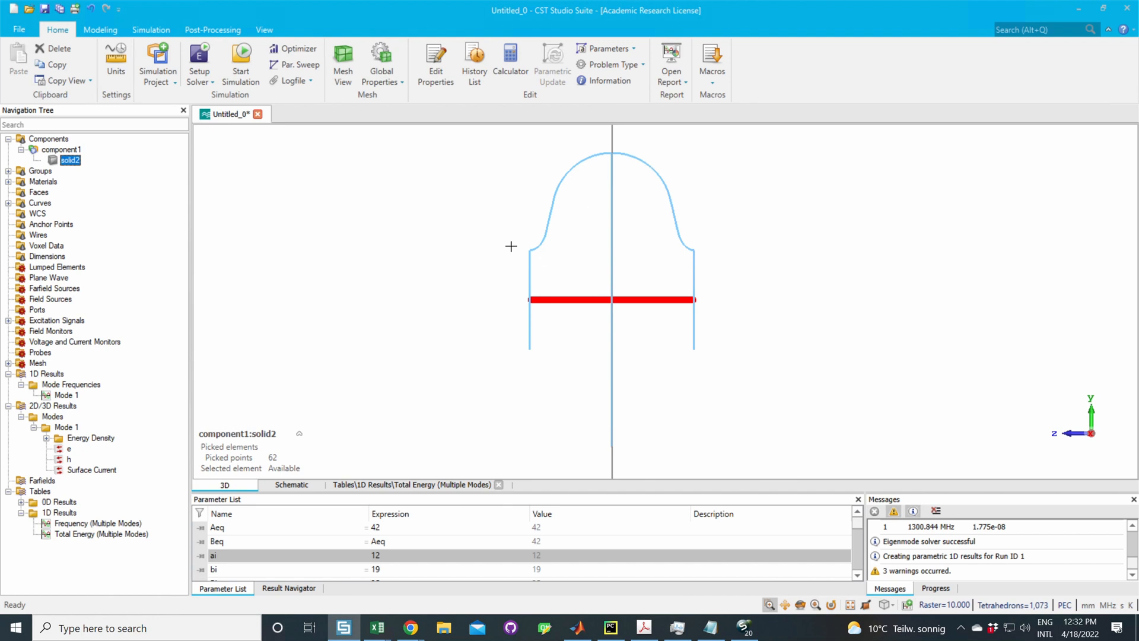
{"action": "scroll", "coordinate": [511, 245], "scroll_direction": "down", "scroll_amount": 2}
{"action": "scroll", "coordinate": [596, 314], "scroll_direction": "up", "scroll_amount": 1}
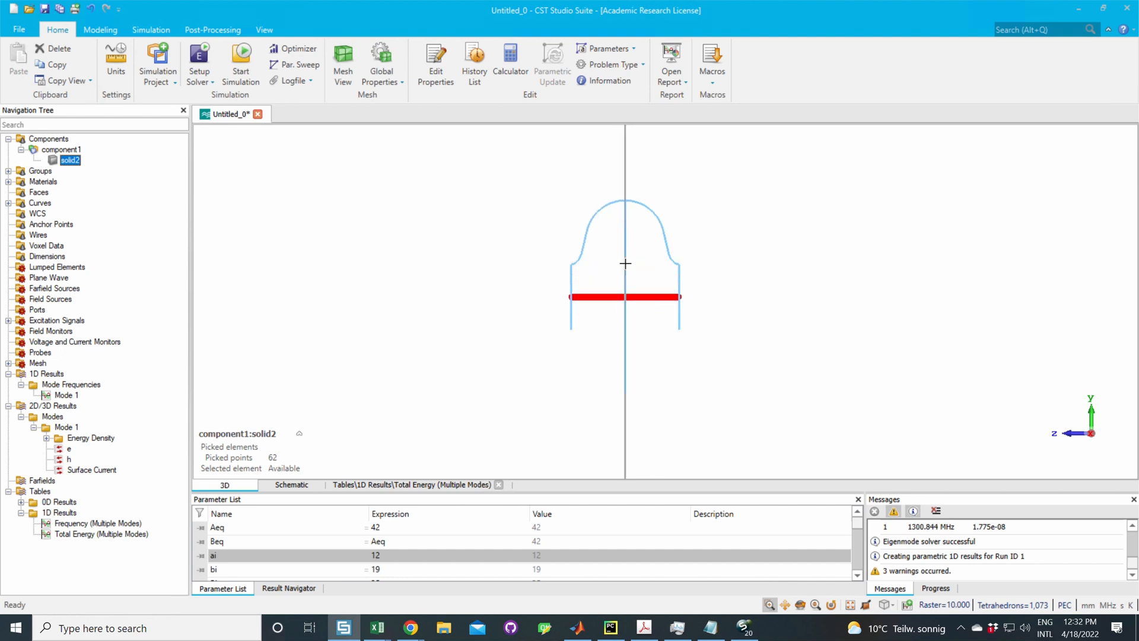
{"action": "scroll", "coordinate": [622, 255], "scroll_direction": "up", "scroll_amount": 1}
{"action": "scroll", "coordinate": [617, 232], "scroll_direction": "up", "scroll_amount": 1}
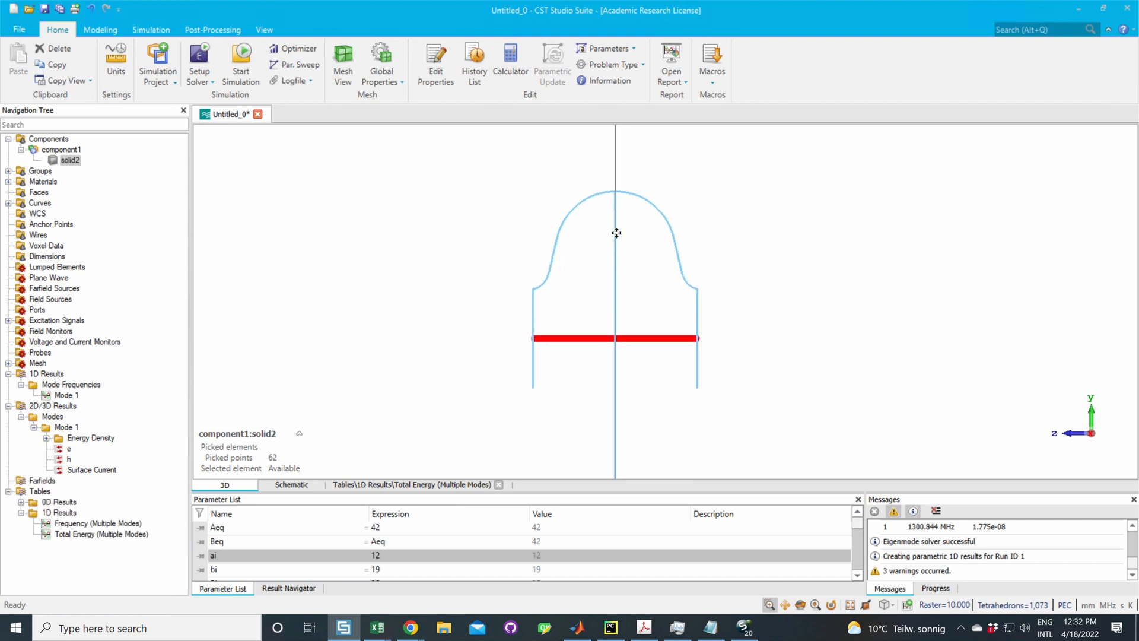
{"action": "left_click", "coordinate": [265, 30]}
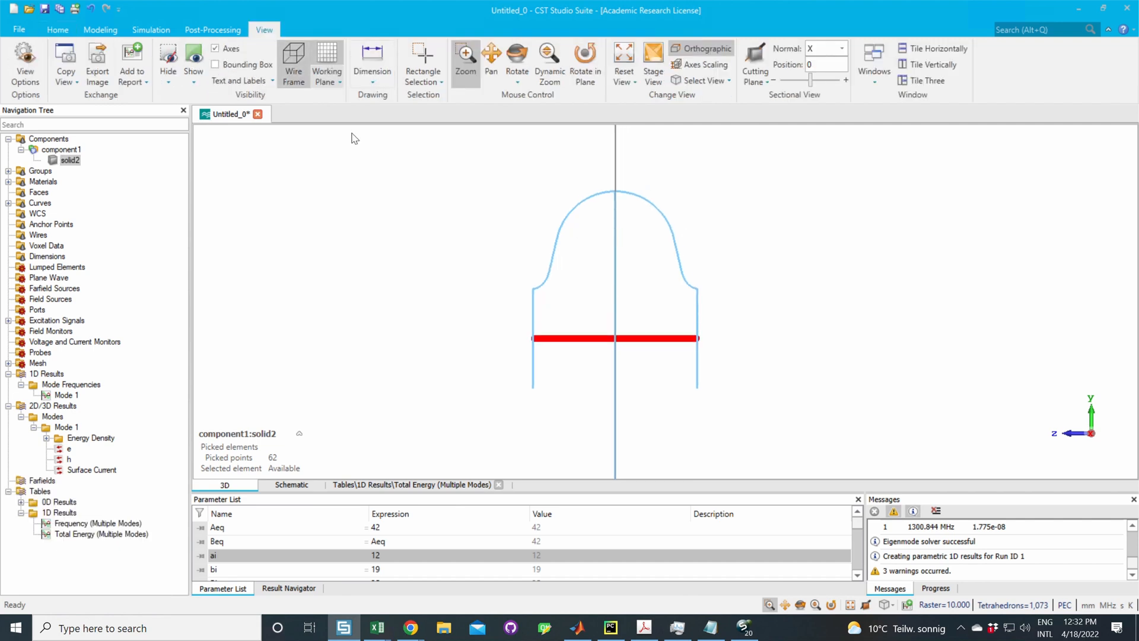
{"action": "left_click", "coordinate": [295, 69]}
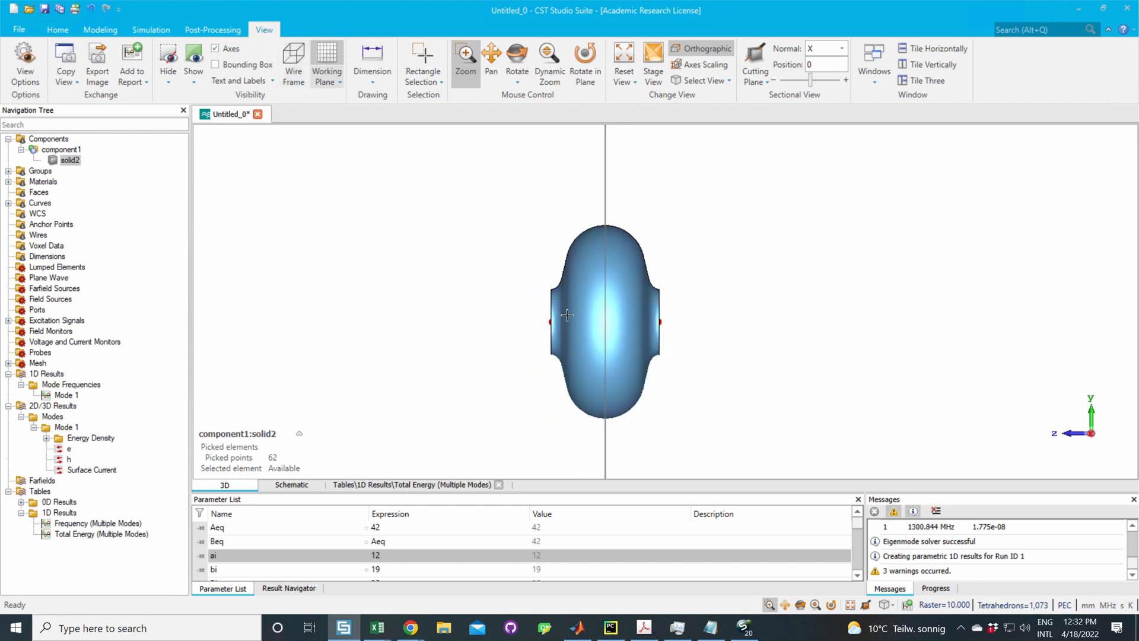
Step: Examine the shaded cavity solid and the picked points at its beam-pipe opening from an angled view
{"action": "mouse_move", "coordinate": [567, 315]}
{"action": "left_mouse_down", "text": "ctrl"}
{"action": "mouse_move", "coordinate": [618, 327]}
{"action": "mouse_move", "coordinate": [529, 320]}
{"action": "mouse_move", "coordinate": [573, 317]}
{"action": "left_mouse_up", "text": "ctrl"}
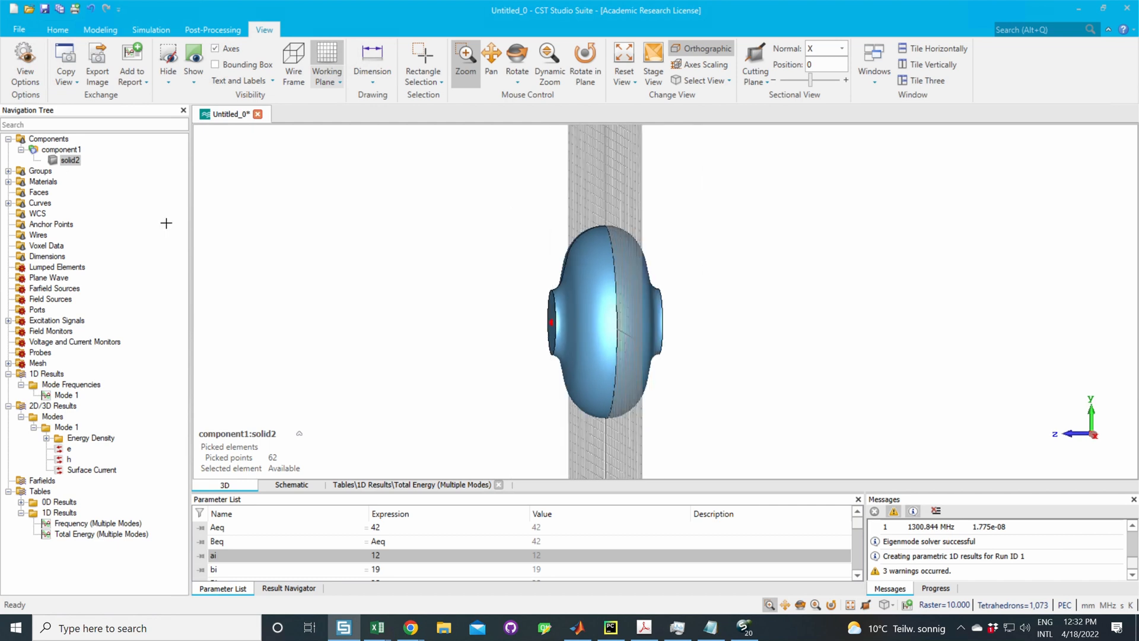
{"action": "left_click", "coordinate": [61, 161]}
{"action": "scroll", "coordinate": [569, 334], "scroll_direction": "up", "scroll_amount": 3}
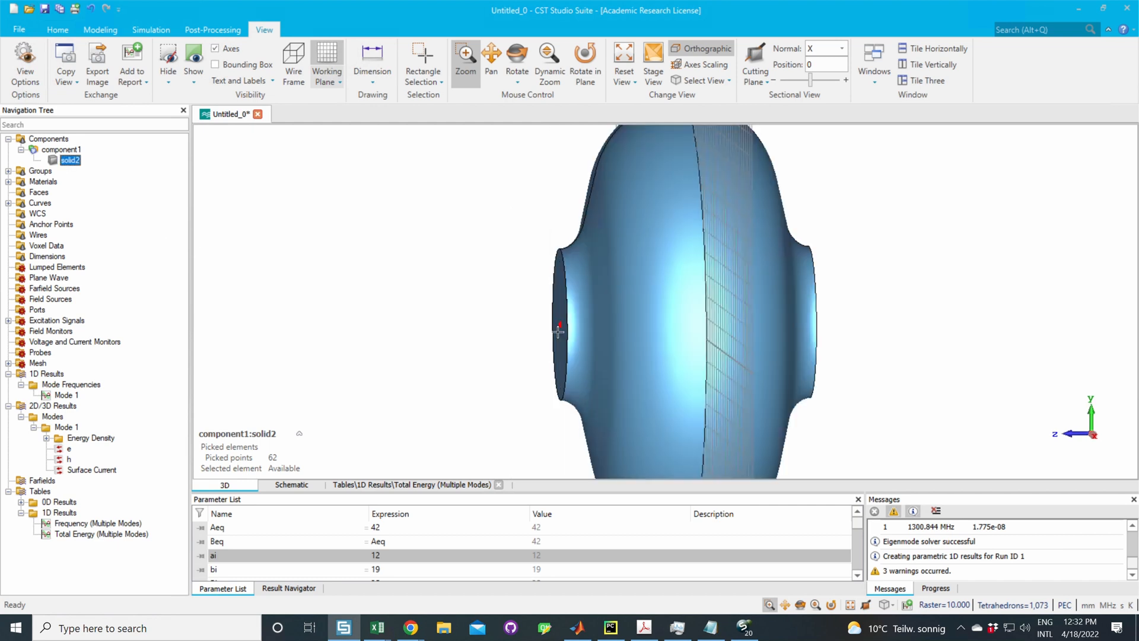
{"action": "scroll", "coordinate": [571, 335], "scroll_direction": "down", "scroll_amount": 3}
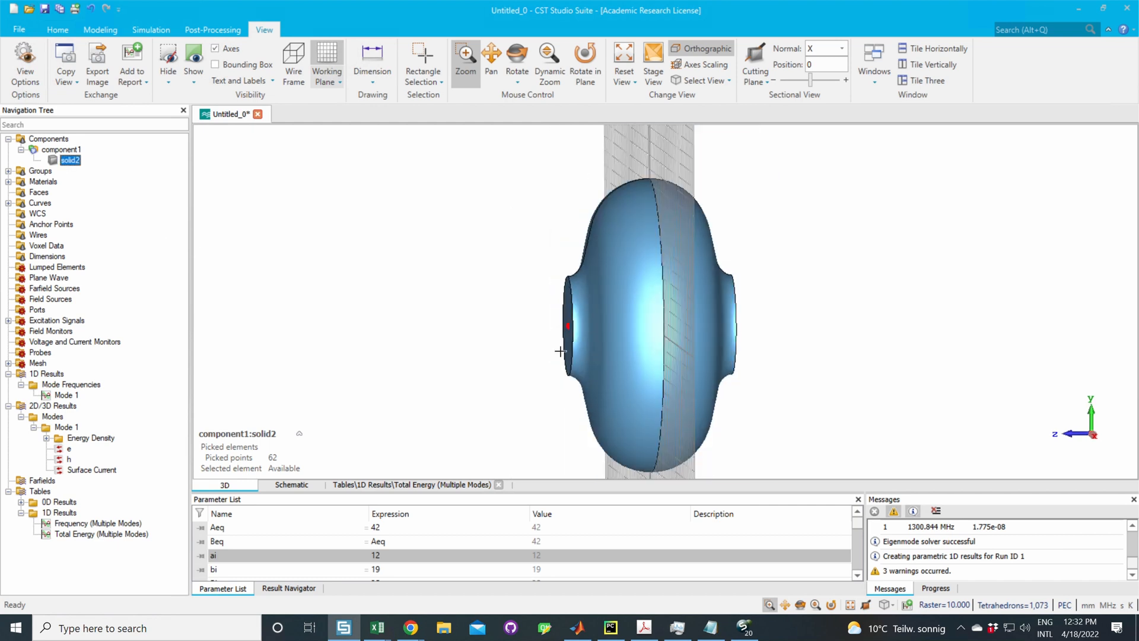
{"action": "left_click", "coordinate": [8, 171]}
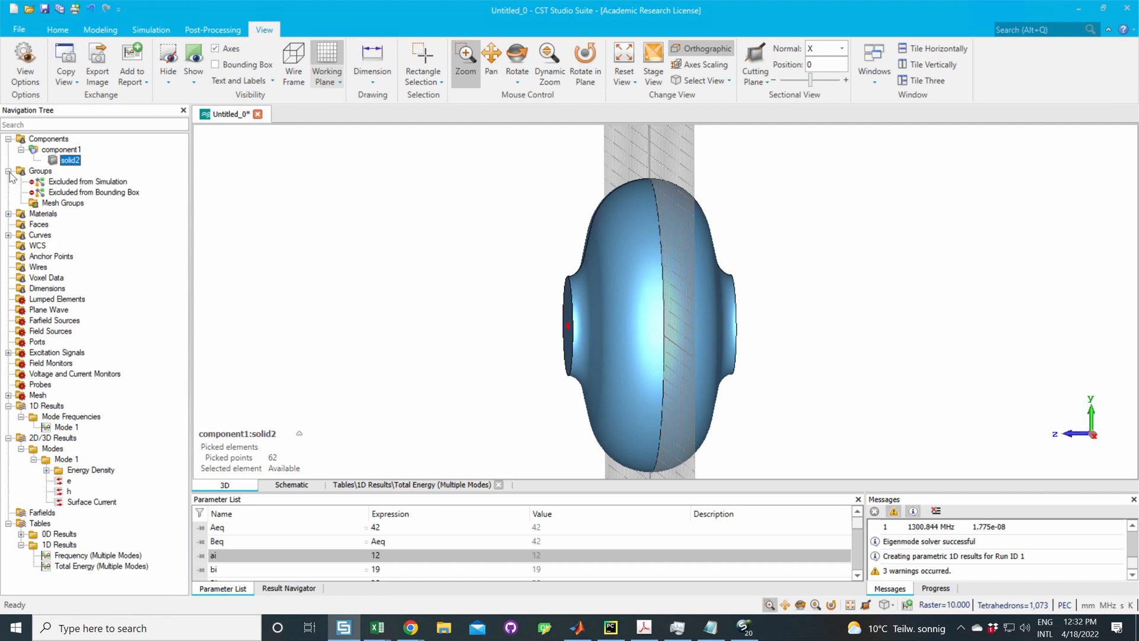
{"action": "left_click", "coordinate": [9, 171]}
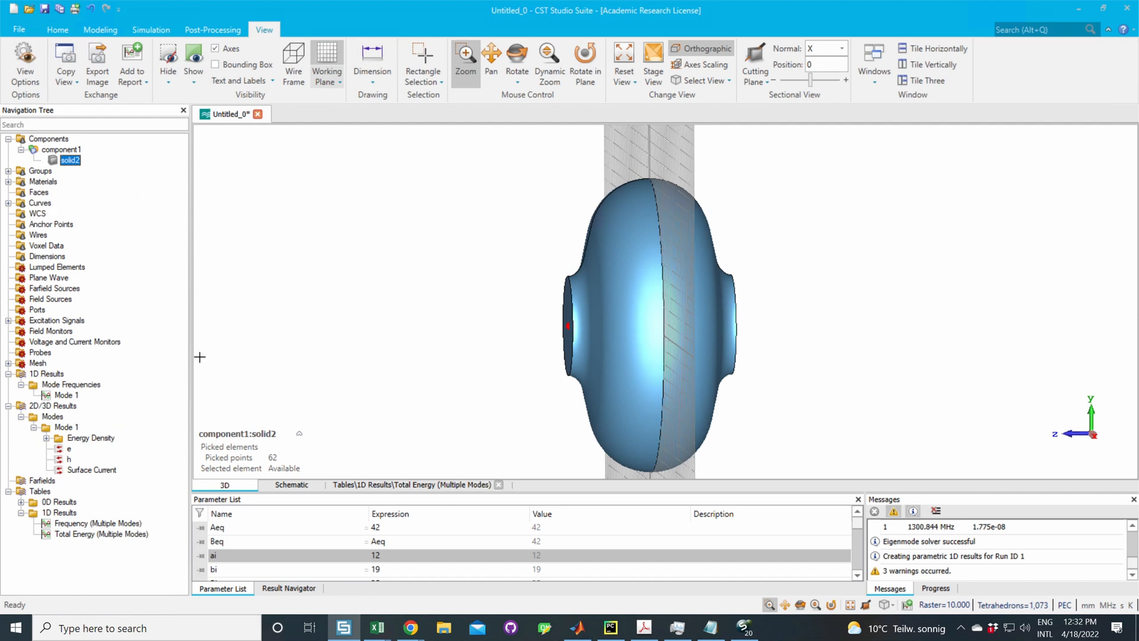
{"action": "left_click", "coordinate": [640, 330]}
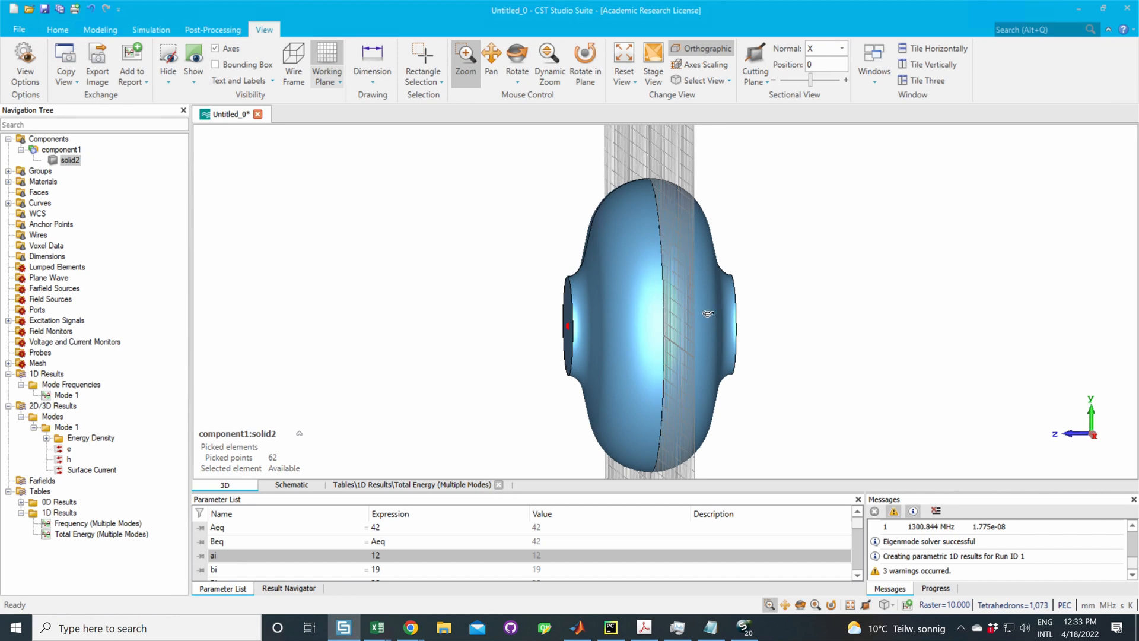
{"action": "left_click_drag", "start_coordinate": [709, 314], "coordinate": [799, 301]}
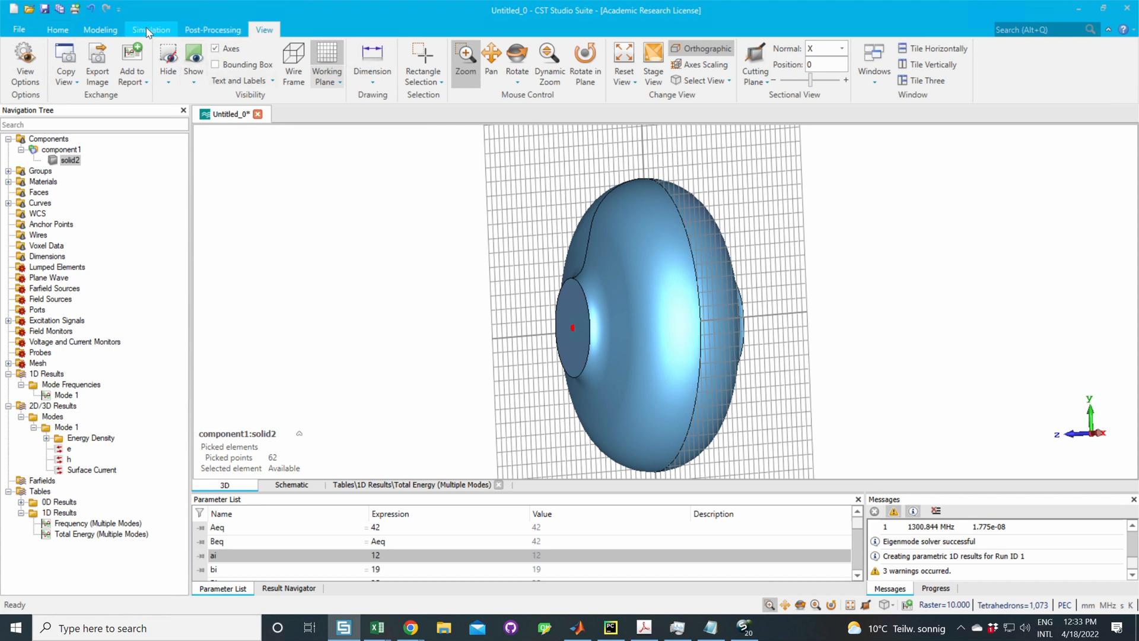
Step: Try picking all faces of the cavity solid as a face chain, and clear all picks
{"action": "left_click", "coordinate": [101, 30]}
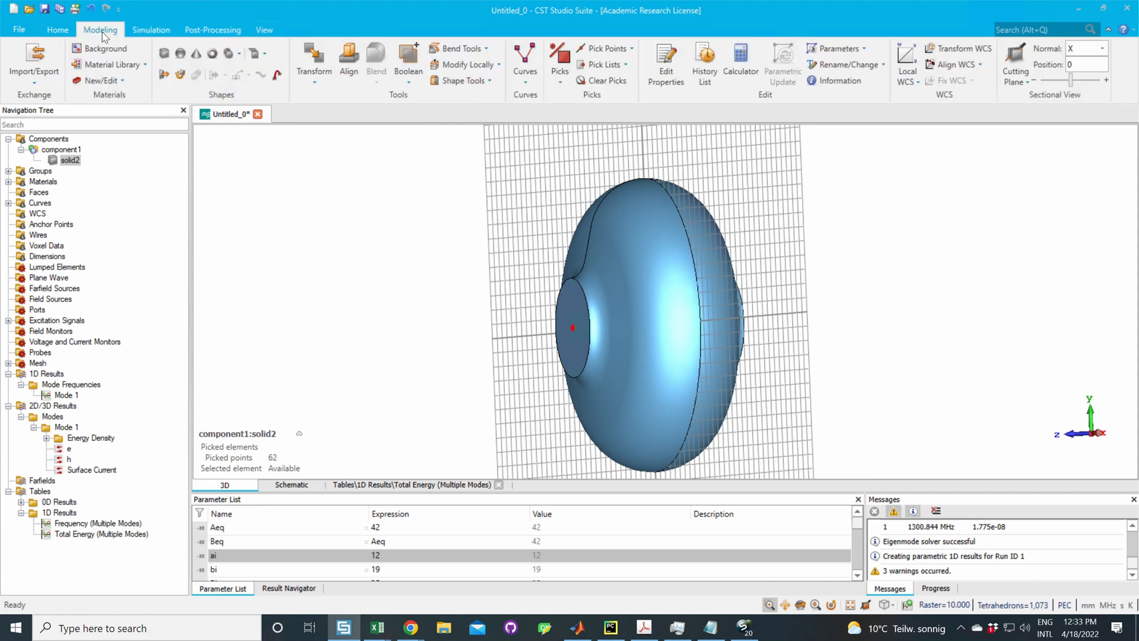
{"action": "left_click", "coordinate": [561, 78]}
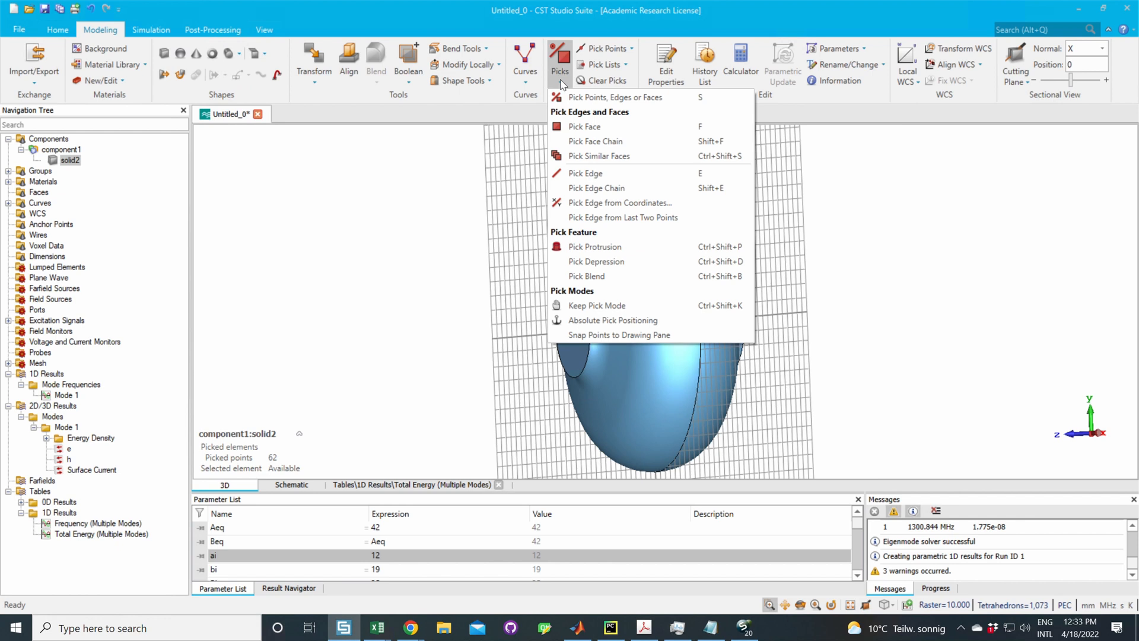
{"action": "left_click", "coordinate": [525, 71]}
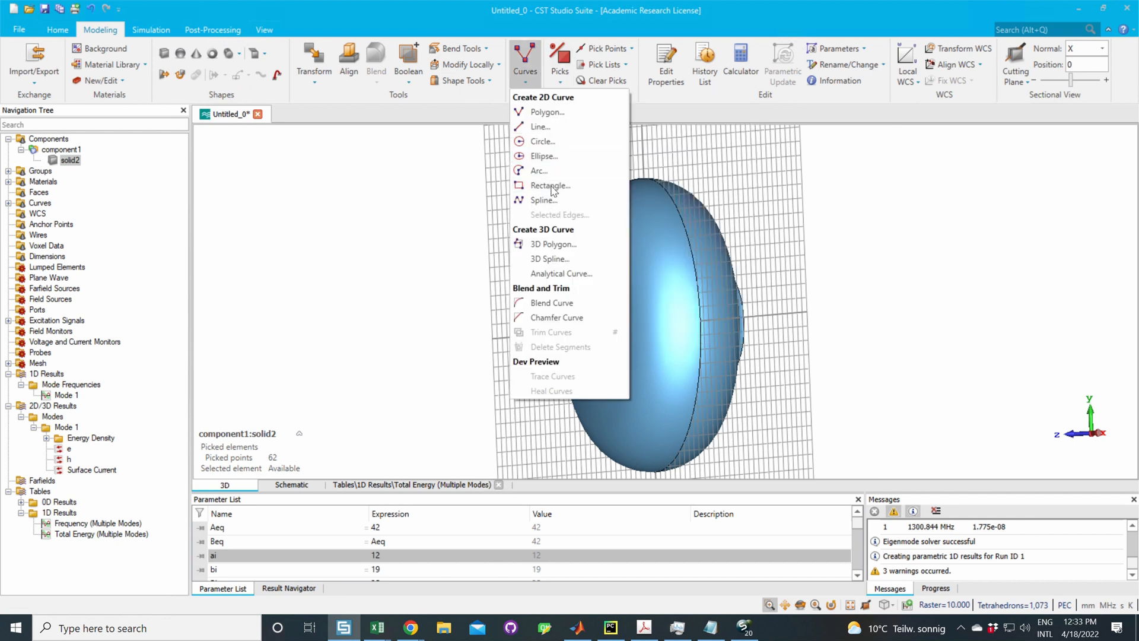
{"action": "left_click", "coordinate": [561, 86]}
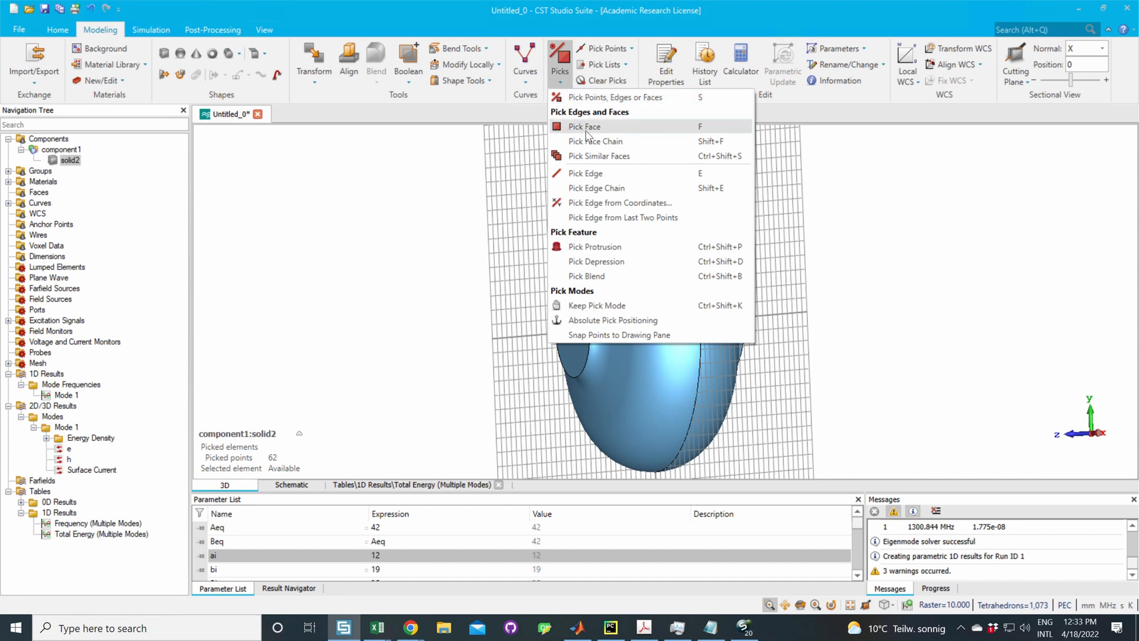
{"action": "left_click", "coordinate": [643, 147]}
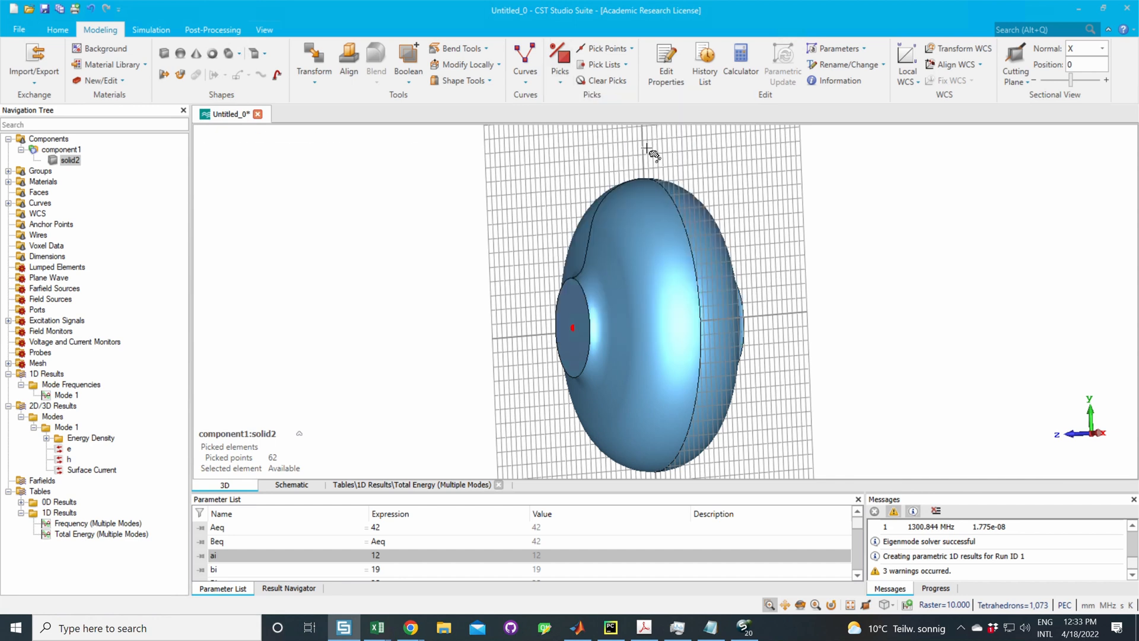
{"action": "left_click", "coordinate": [669, 266]}
{"action": "key", "text": "Escape"}
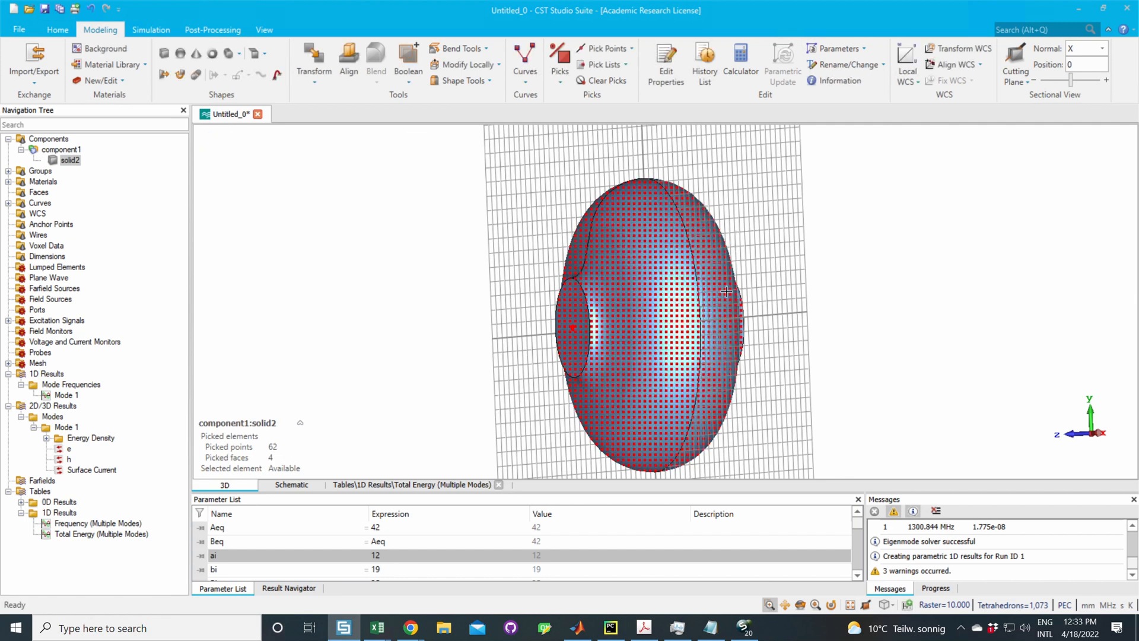
{"action": "left_click_drag", "start_coordinate": [736, 261], "coordinate": [606, 283]}
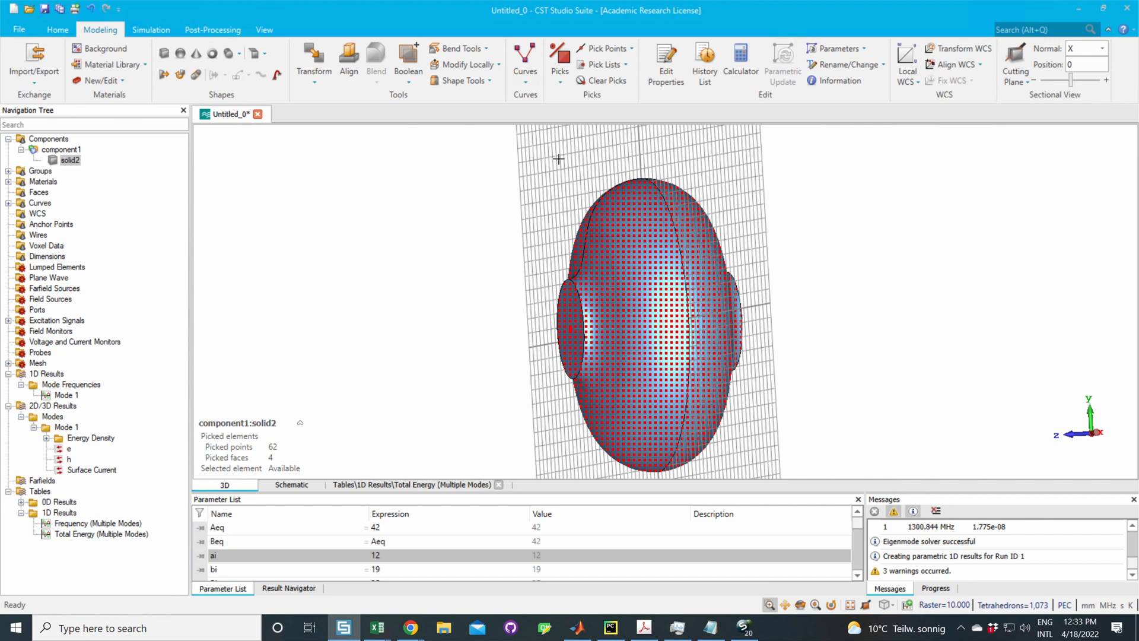
{"action": "left_click", "coordinate": [560, 76]}
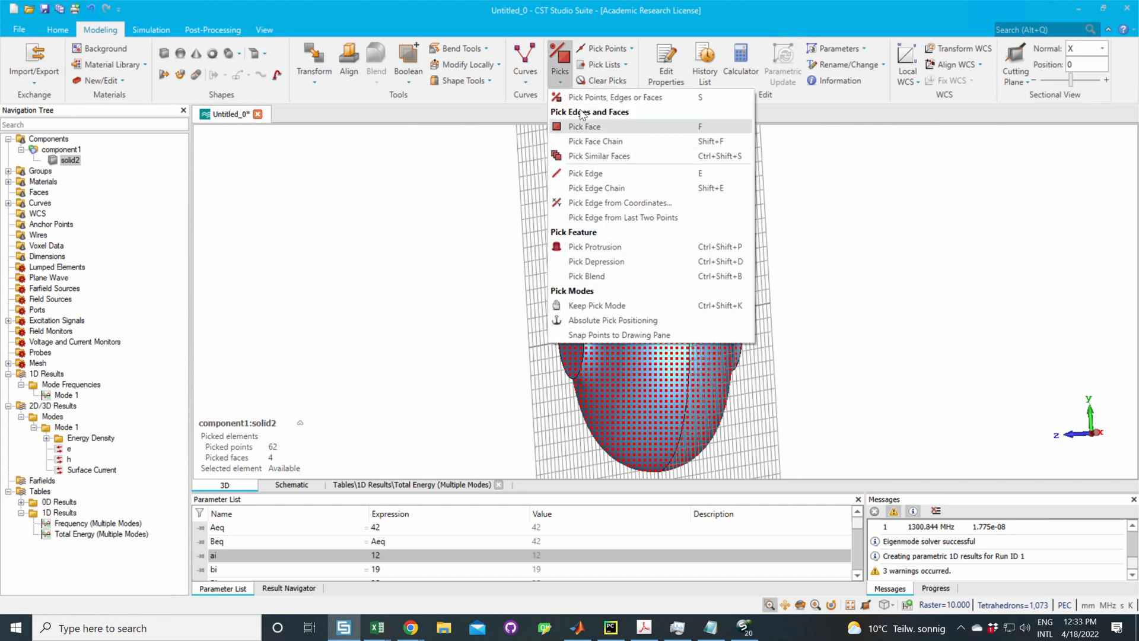
{"action": "left_click", "coordinate": [604, 79]}
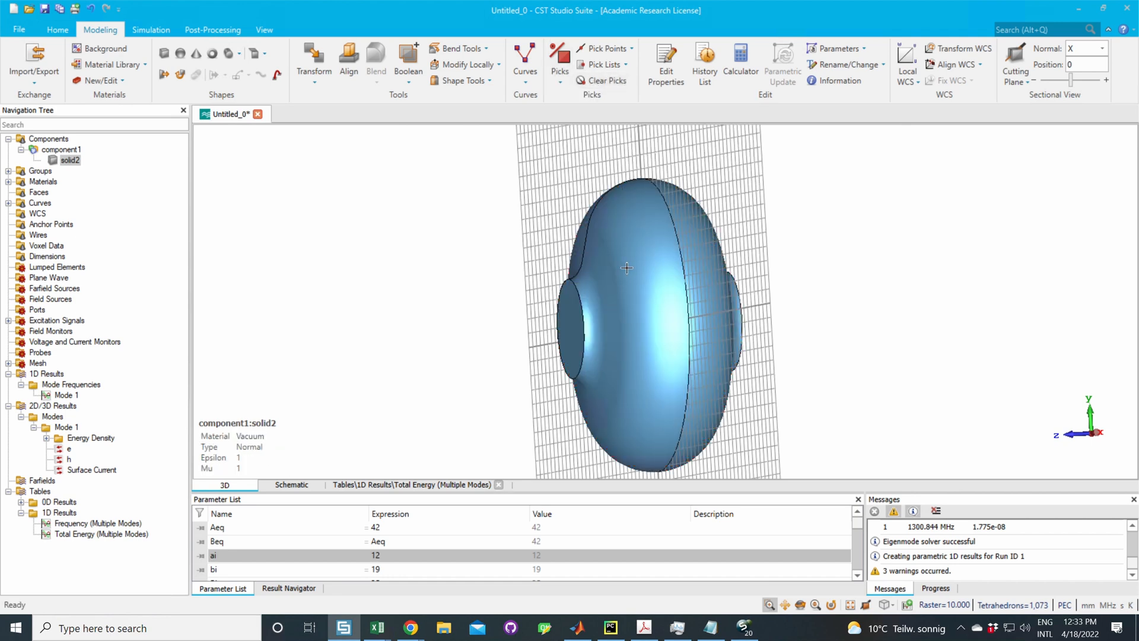
Step: Pick the two curved halves of the cavity's outer wall individually
{"action": "key", "text": "f"}
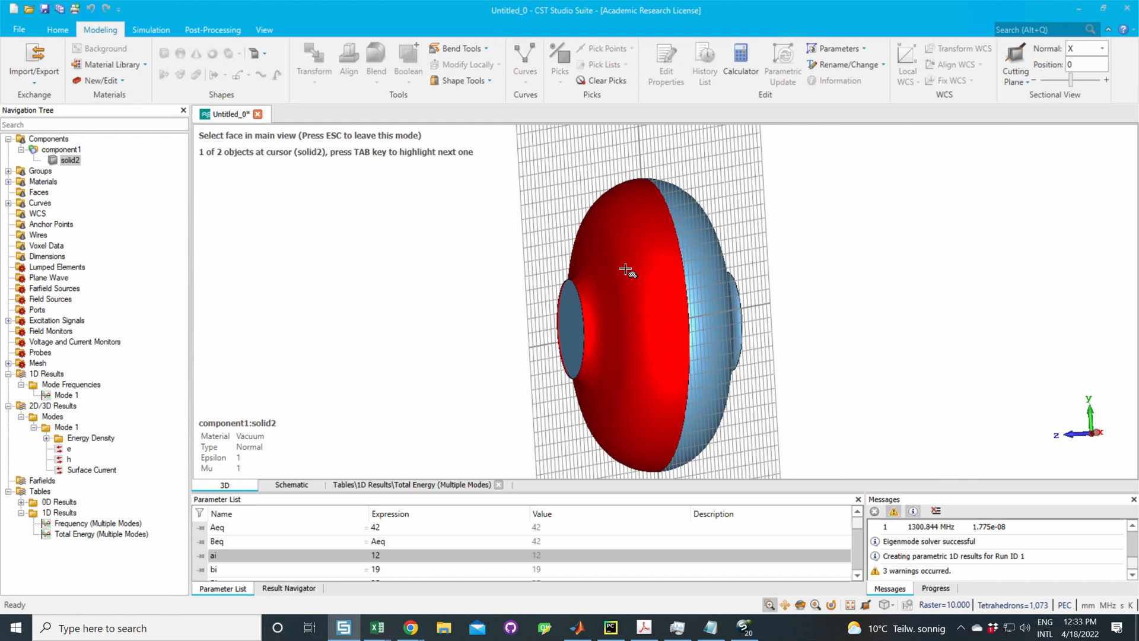
{"action": "left_click", "coordinate": [658, 253]}
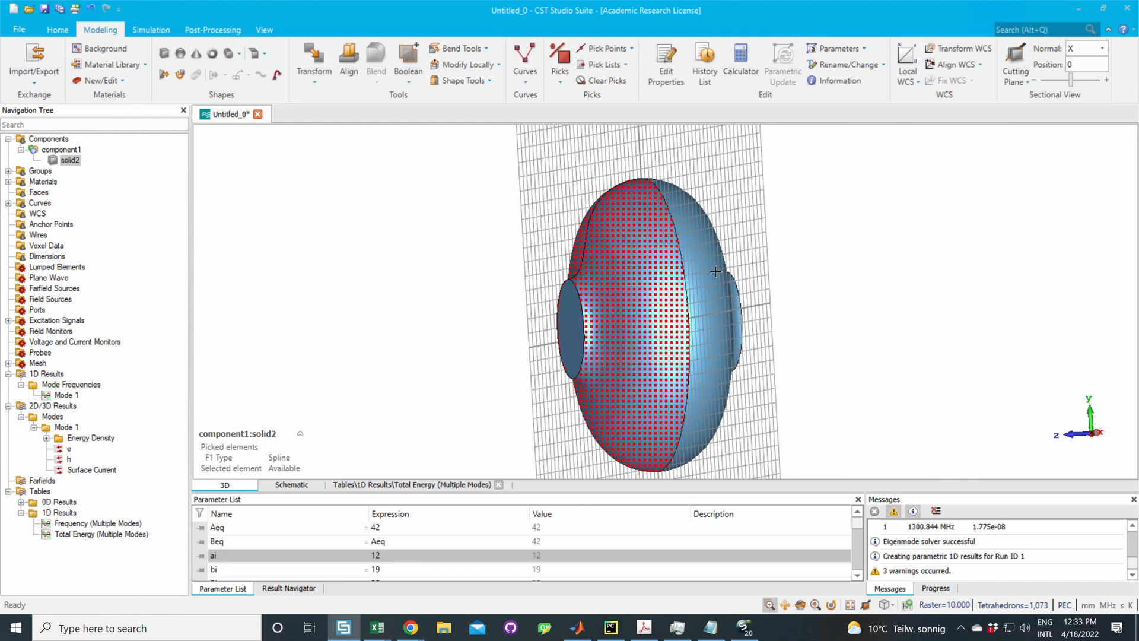
{"action": "left_click_drag", "start_coordinate": [706, 272], "coordinate": [676, 281], "text": "ctrl"}
{"action": "key", "text": "f"}
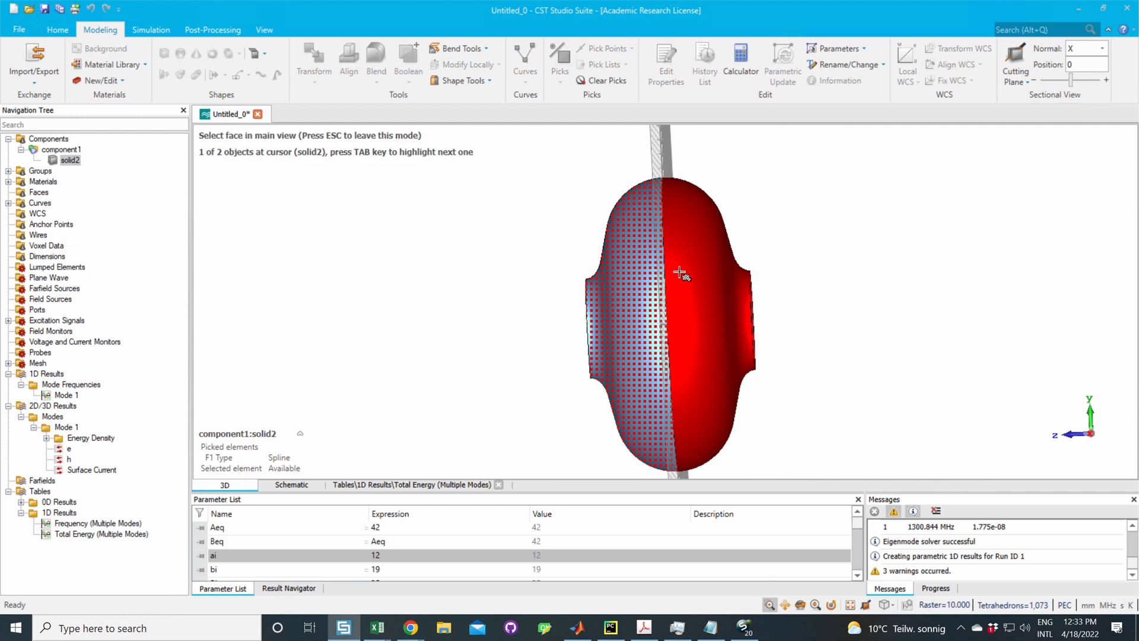
{"action": "left_click", "coordinate": [679, 273]}
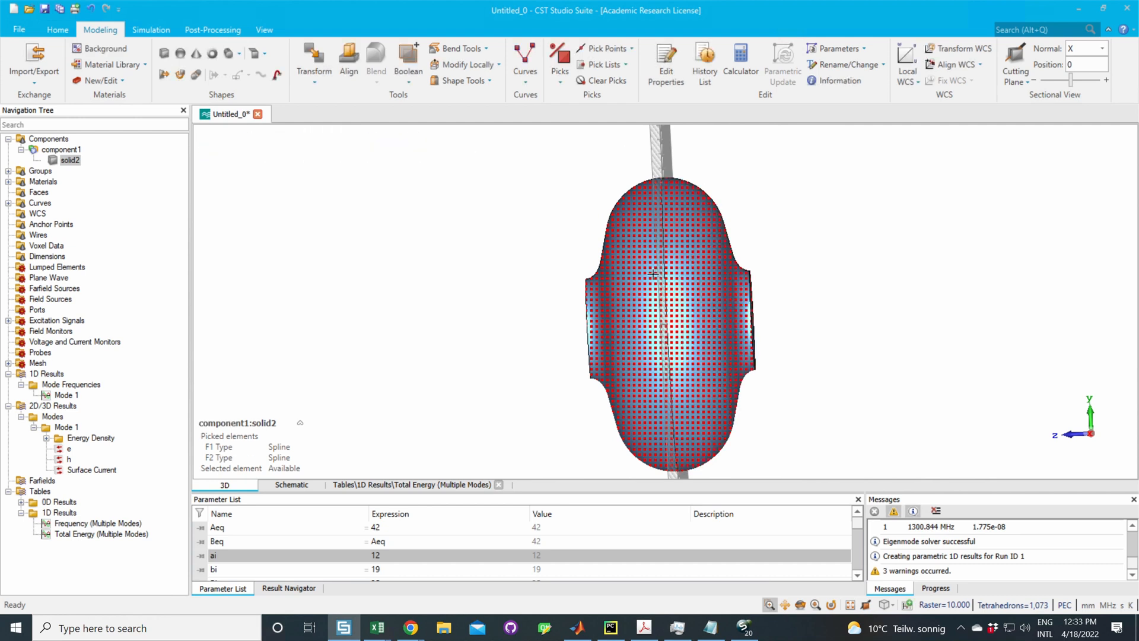
Step: Clear the picks and pick both curved outer wall faces again, leaving out the flat beam-pipe end faces
{"action": "key", "text": "d"}
{"action": "key", "text": "f"}
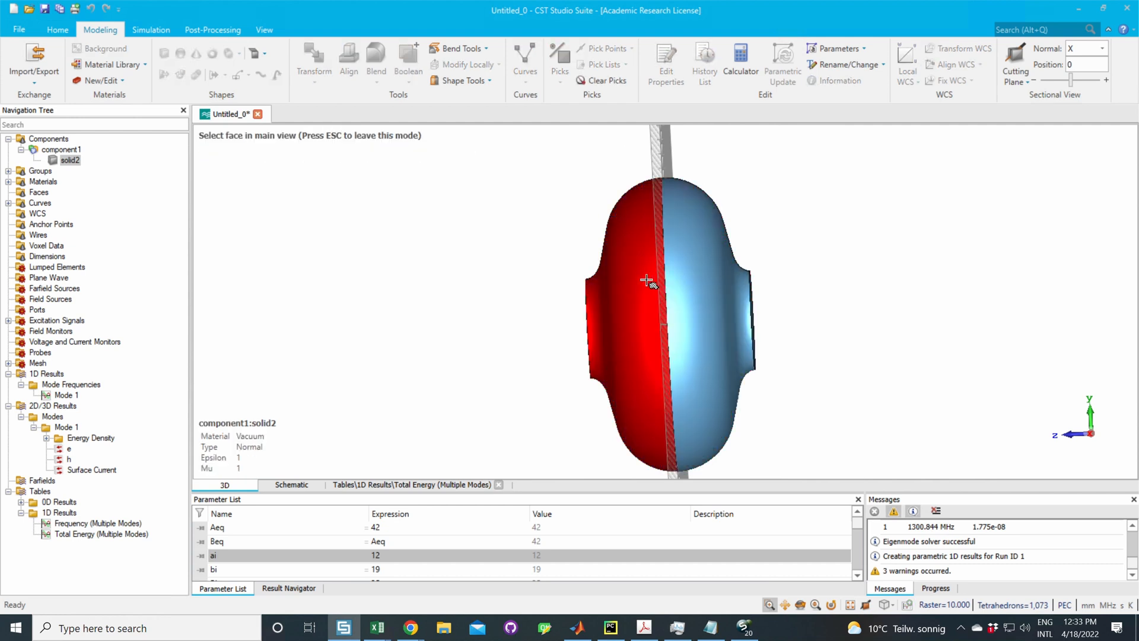
{"action": "left_click", "coordinate": [649, 276]}
{"action": "key", "text": "f"}
{"action": "left_click", "coordinate": [695, 277]}
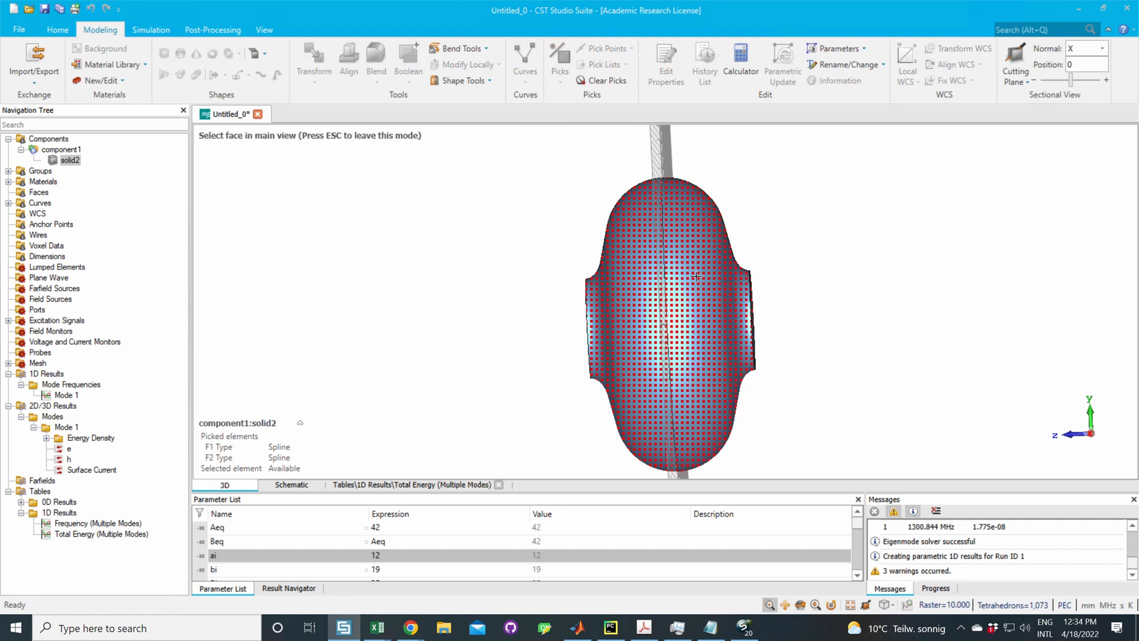
Step: Create face1 from the two picked wall faces with an offset of 0.0
{"action": "left_click_drag", "start_coordinate": [607, 291], "coordinate": [382, 257]}
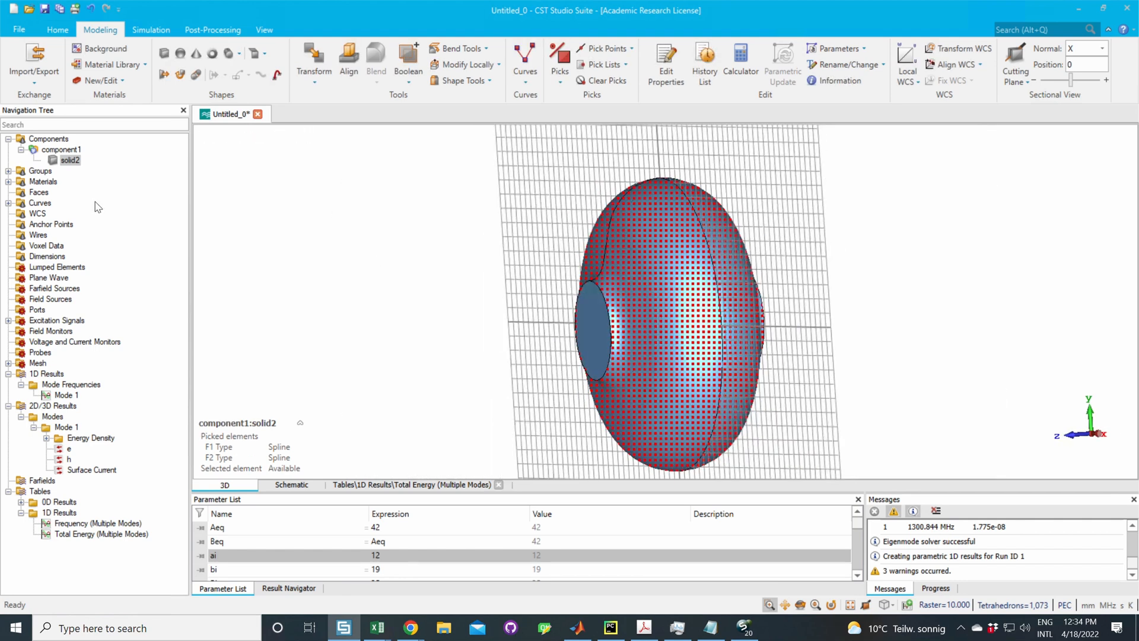
{"action": "right_click", "coordinate": [35, 195]}
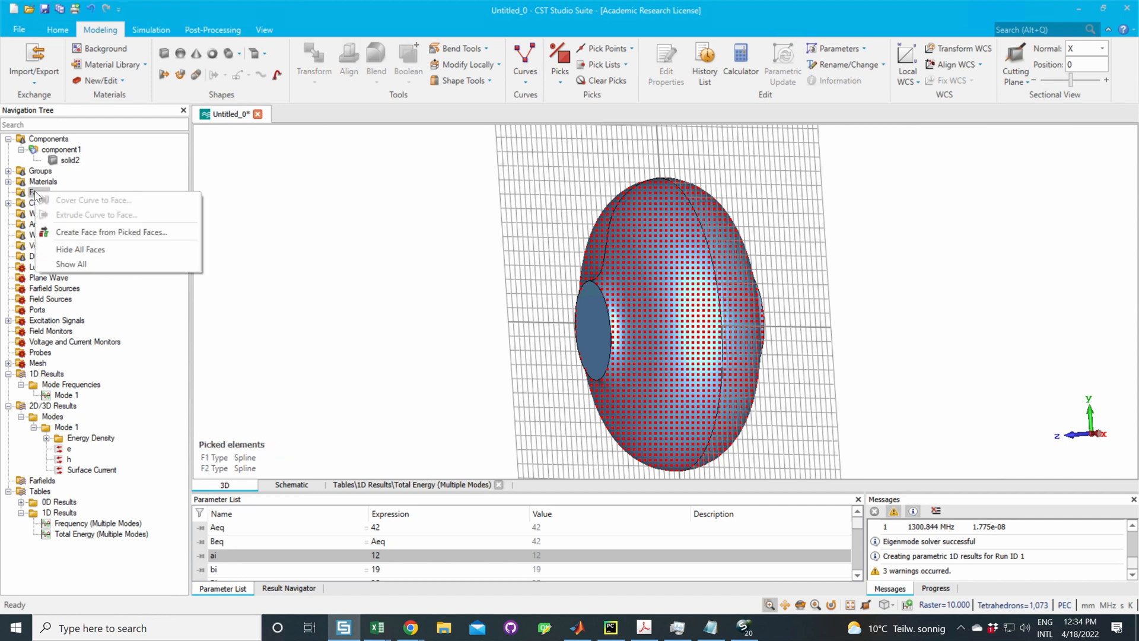
{"action": "left_click", "coordinate": [83, 233]}
{"action": "left_click_drag", "start_coordinate": [1011, 31], "coordinate": [930, 143]}
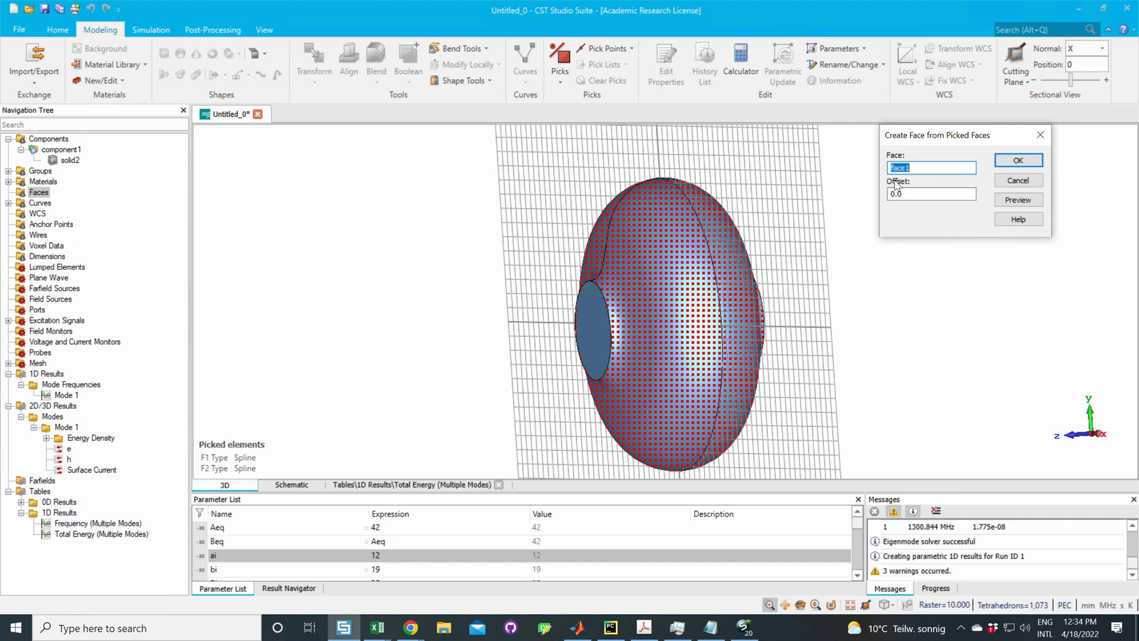
{"action": "left_click", "coordinate": [1018, 161]}
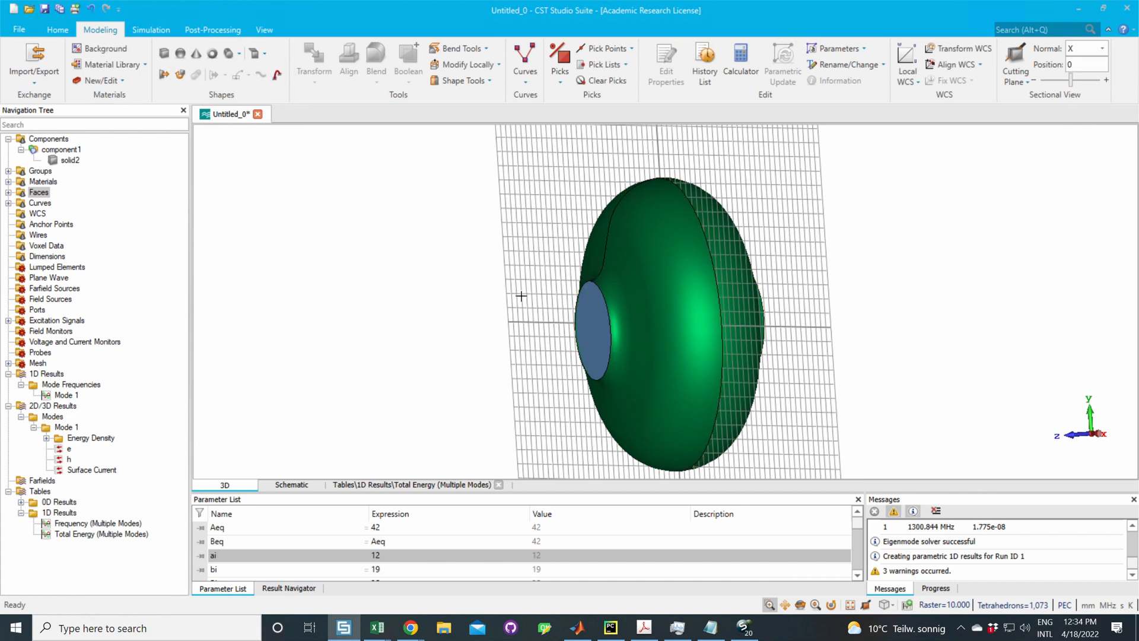
Step: Add an Evaluate Field on Face post-processing step using the field result Modes\Mode 1\e
{"action": "left_click", "coordinate": [212, 30]}
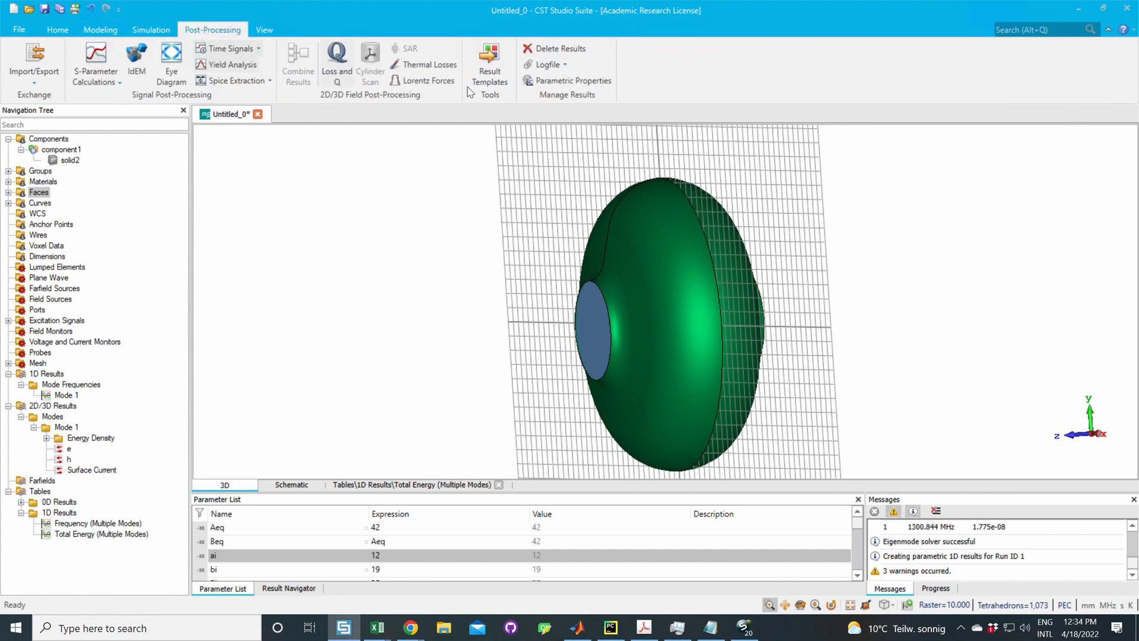
{"action": "left_click", "coordinate": [490, 74]}
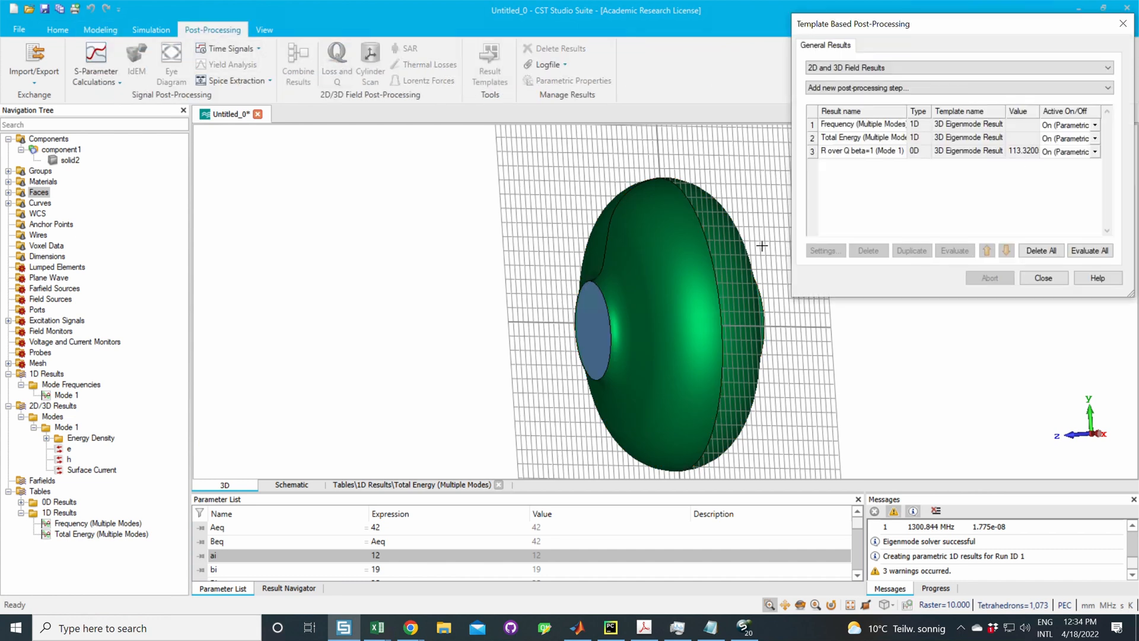
{"action": "left_click", "coordinate": [854, 90]}
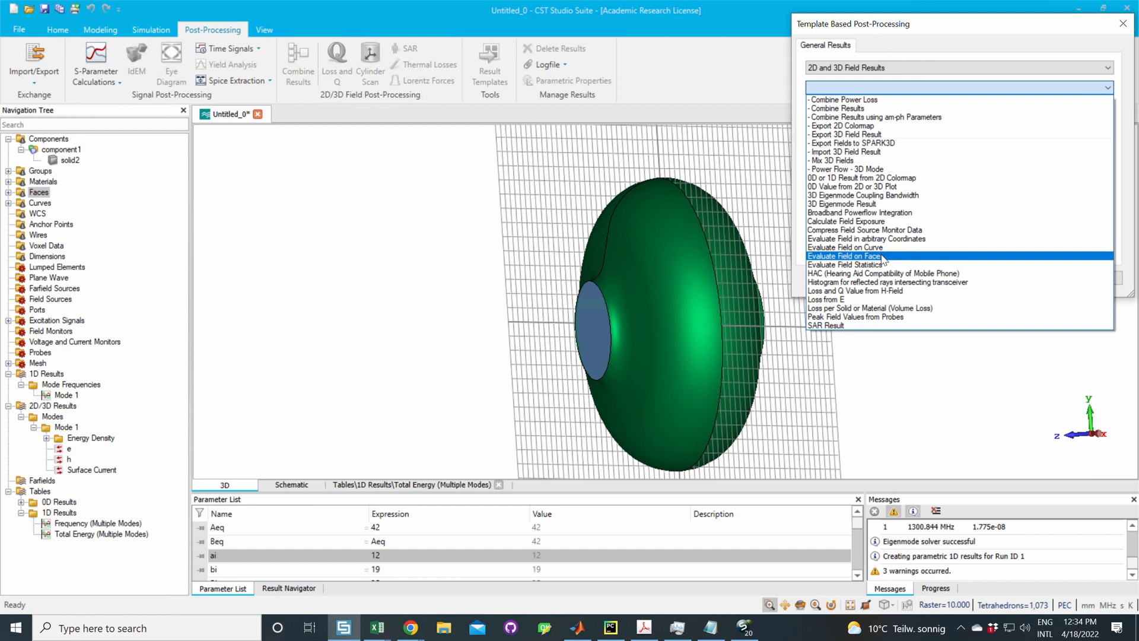
{"action": "left_click", "coordinate": [882, 256]}
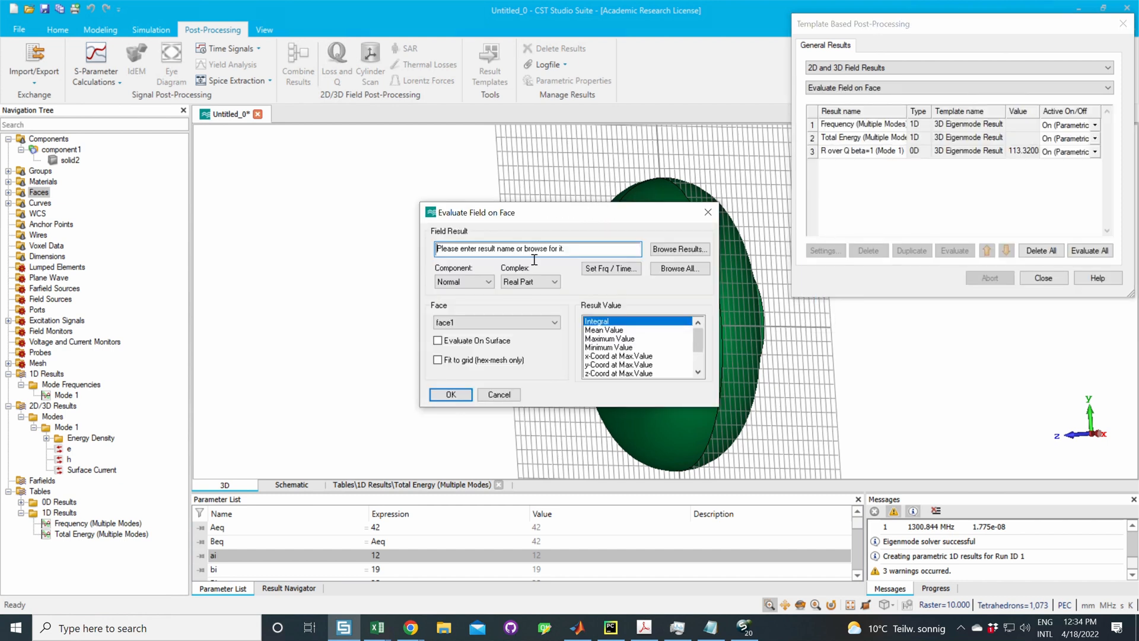
{"action": "left_click", "coordinate": [678, 249]}
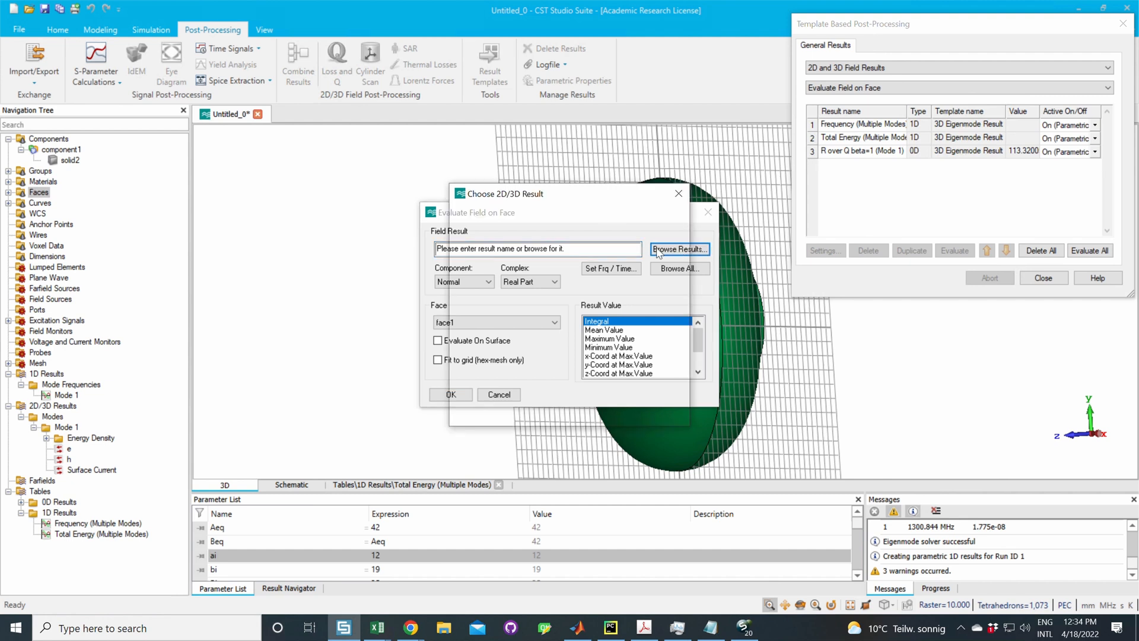
{"action": "left_click", "coordinate": [503, 238]}
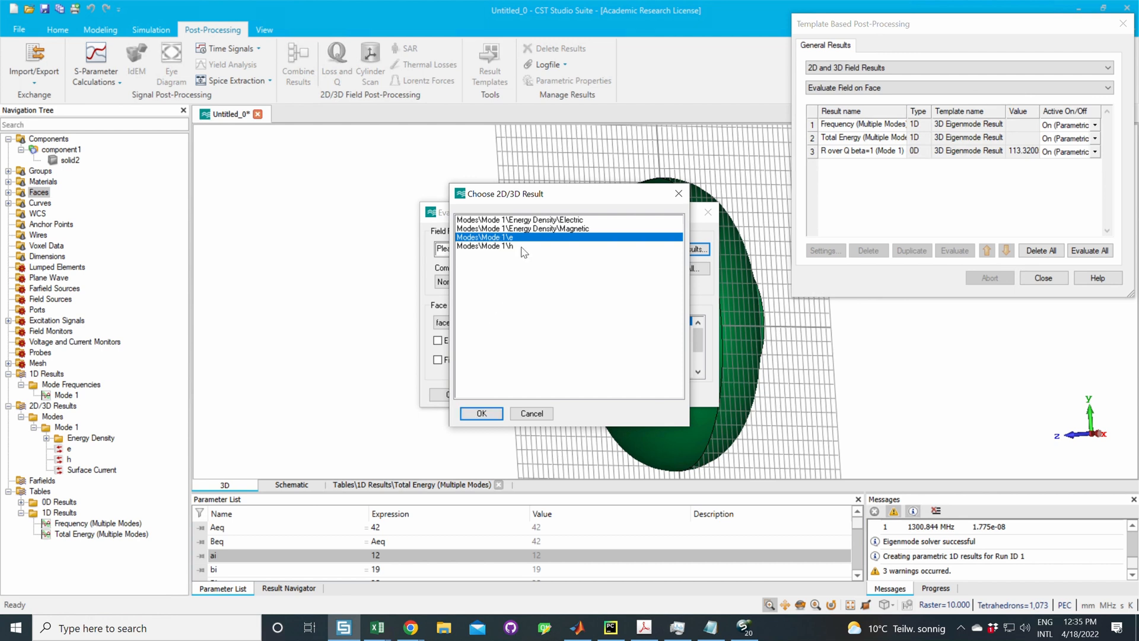
{"action": "left_click", "coordinate": [481, 413]}
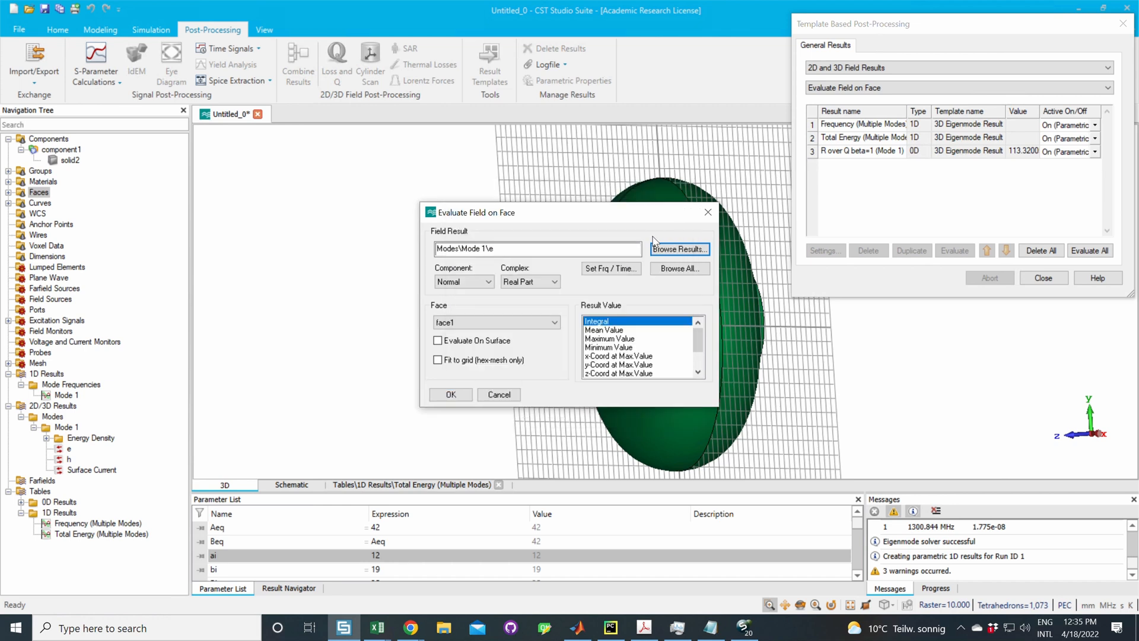
Step: Set the field component to Abs and the complex part to Mag, and enable evaluation on the surface
{"action": "left_click", "coordinate": [464, 283]}
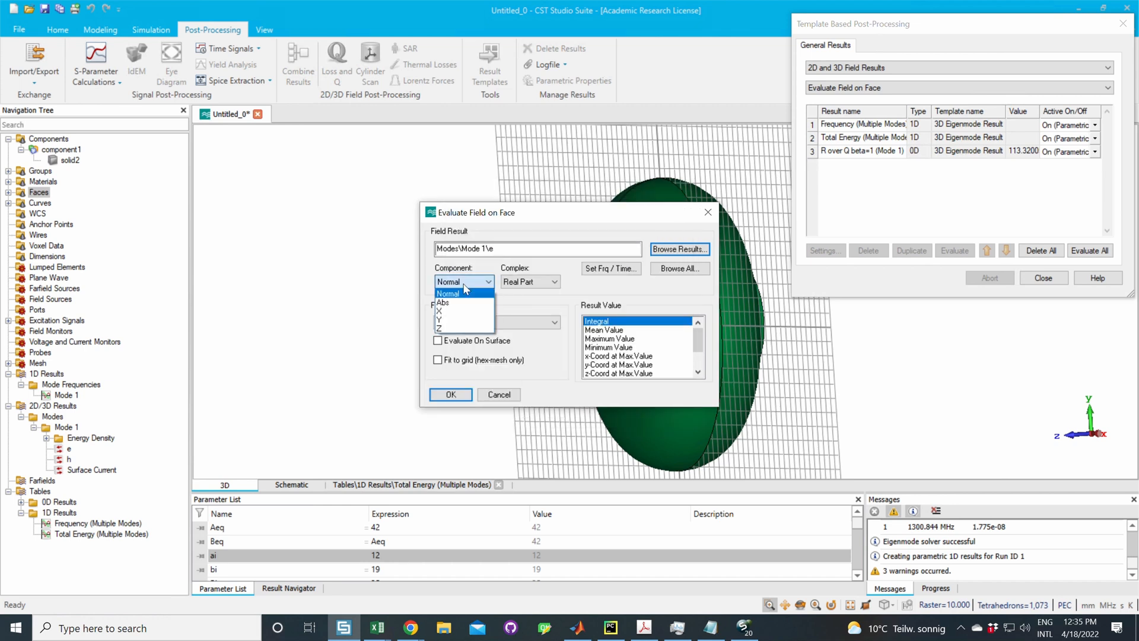
{"action": "left_click", "coordinate": [444, 303]}
{"action": "left_click", "coordinate": [510, 283]}
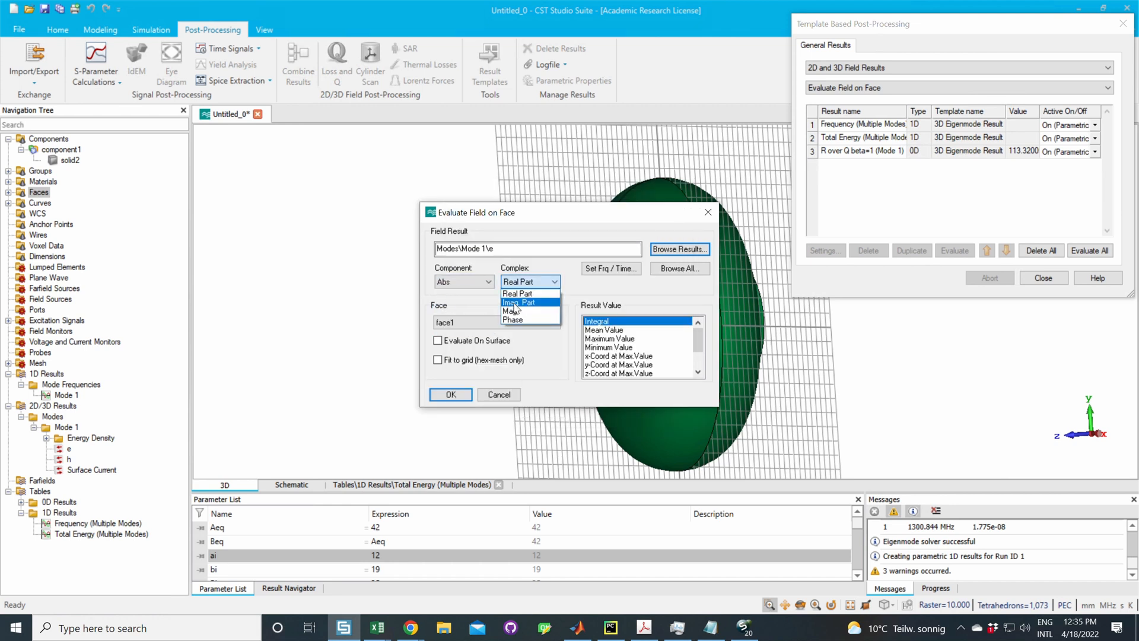
{"action": "left_click", "coordinate": [514, 310]}
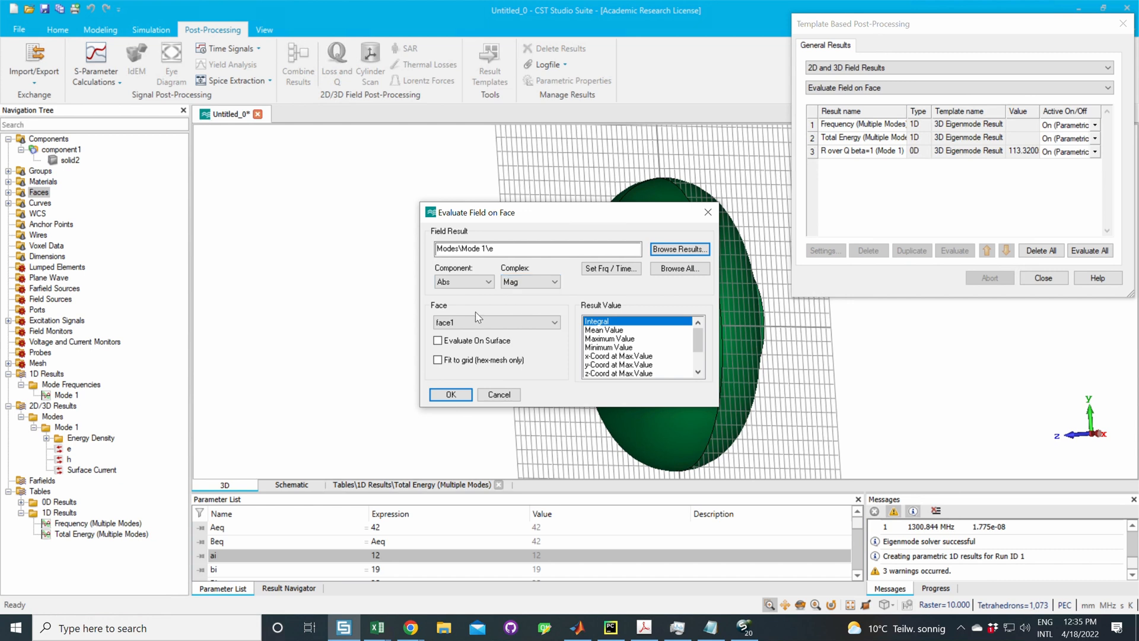
{"action": "left_click", "coordinate": [452, 342]}
Step: Go through the available result values for the face evaluation and choose Maximum Value
{"action": "scroll", "coordinate": [631, 353], "scroll_direction": "down", "scroll_amount": 2}
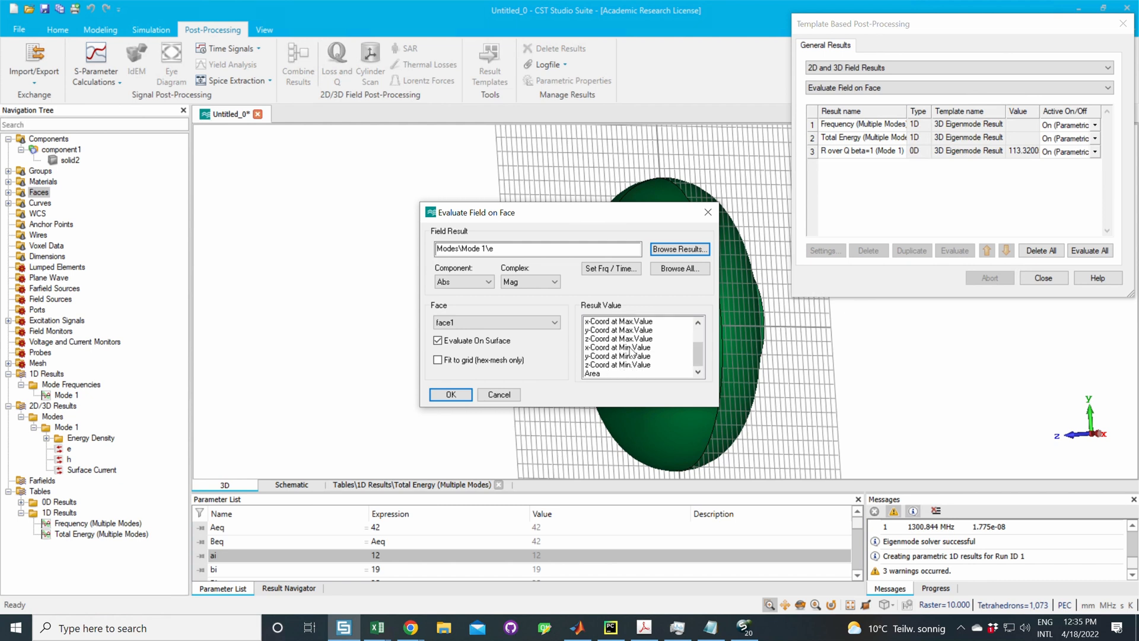
{"action": "scroll", "coordinate": [631, 352], "scroll_direction": "up", "scroll_amount": 2}
{"action": "left_click", "coordinate": [609, 322]}
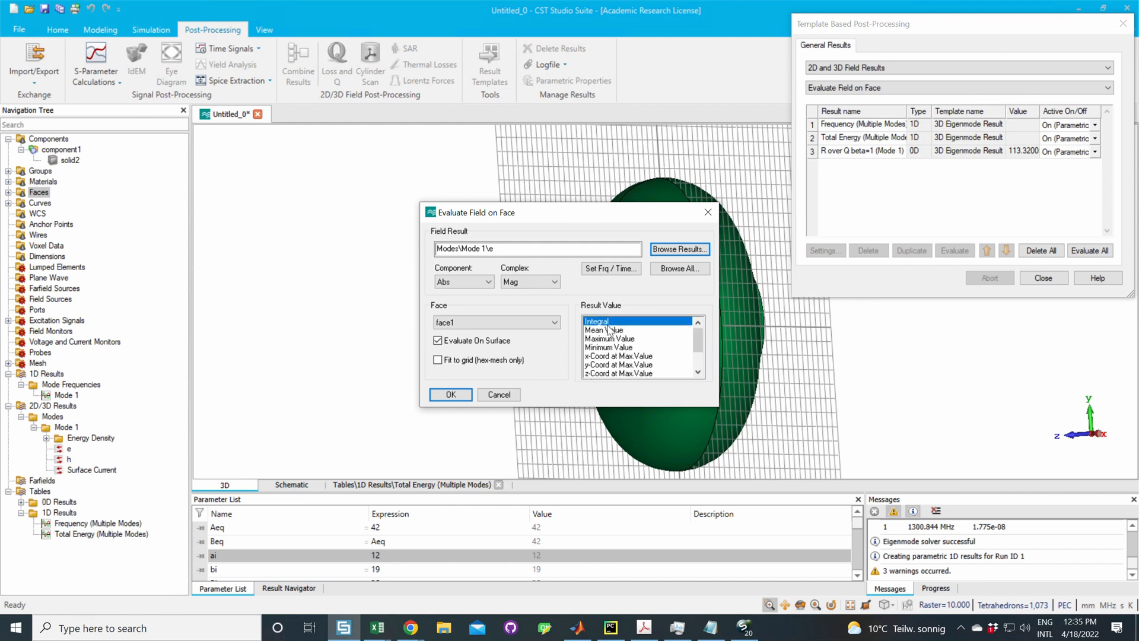
{"action": "left_click", "coordinate": [613, 331]}
{"action": "left_click", "coordinate": [614, 339]}
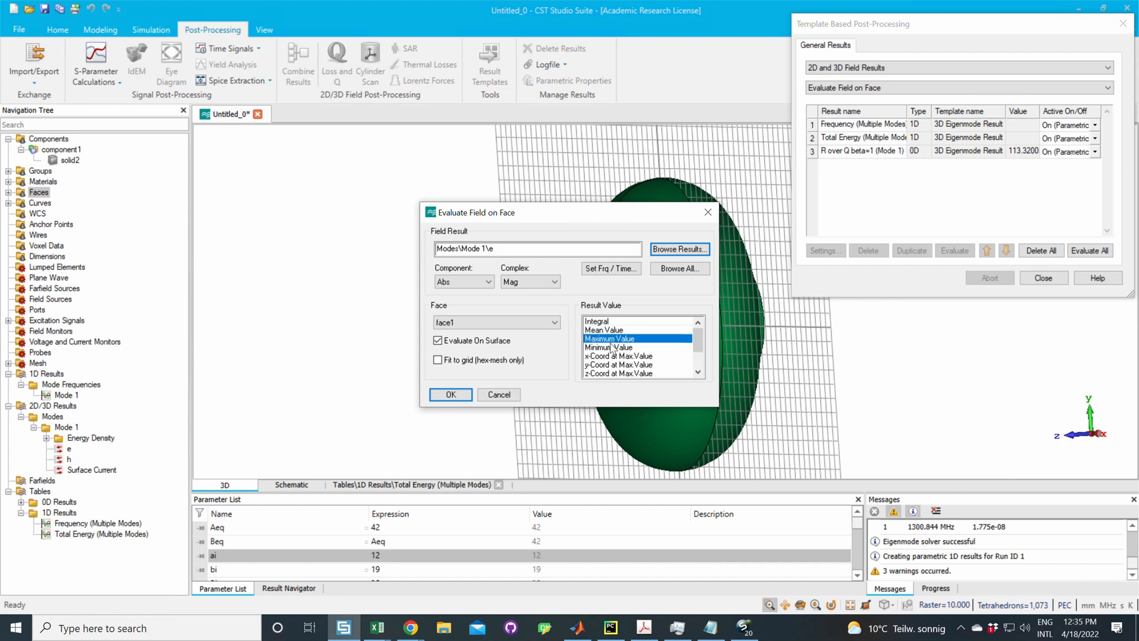
{"action": "scroll", "coordinate": [620, 344], "scroll_direction": "down", "scroll_amount": 2}
{"action": "scroll", "coordinate": [622, 346], "scroll_direction": "up", "scroll_amount": 2}
{"action": "left_click", "coordinate": [623, 356]}
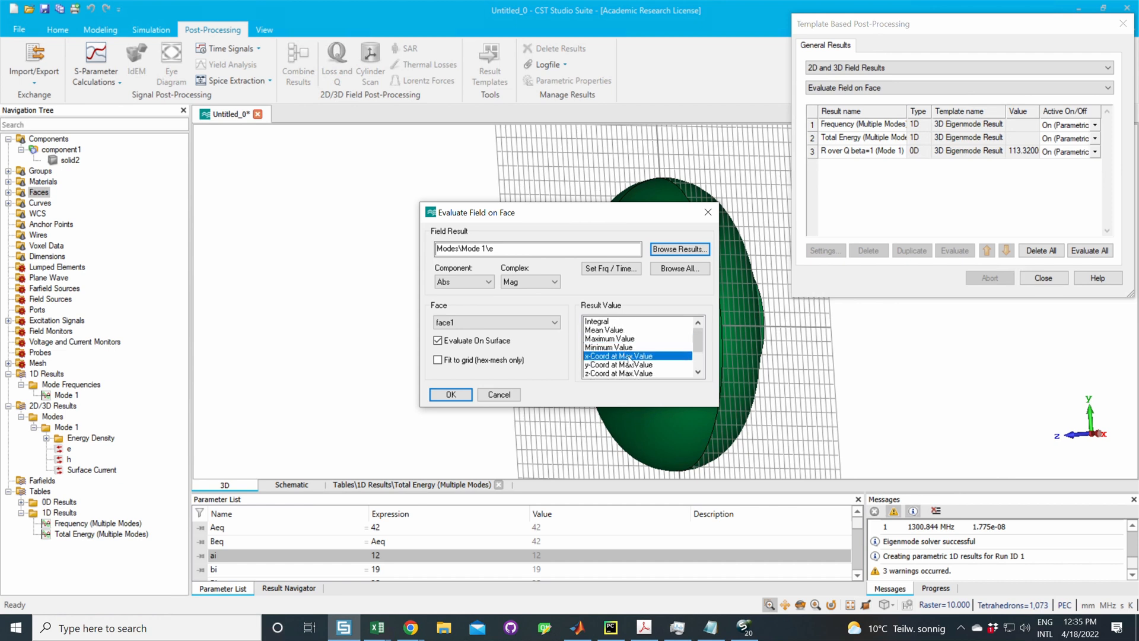
{"action": "left_click", "coordinate": [627, 365]}
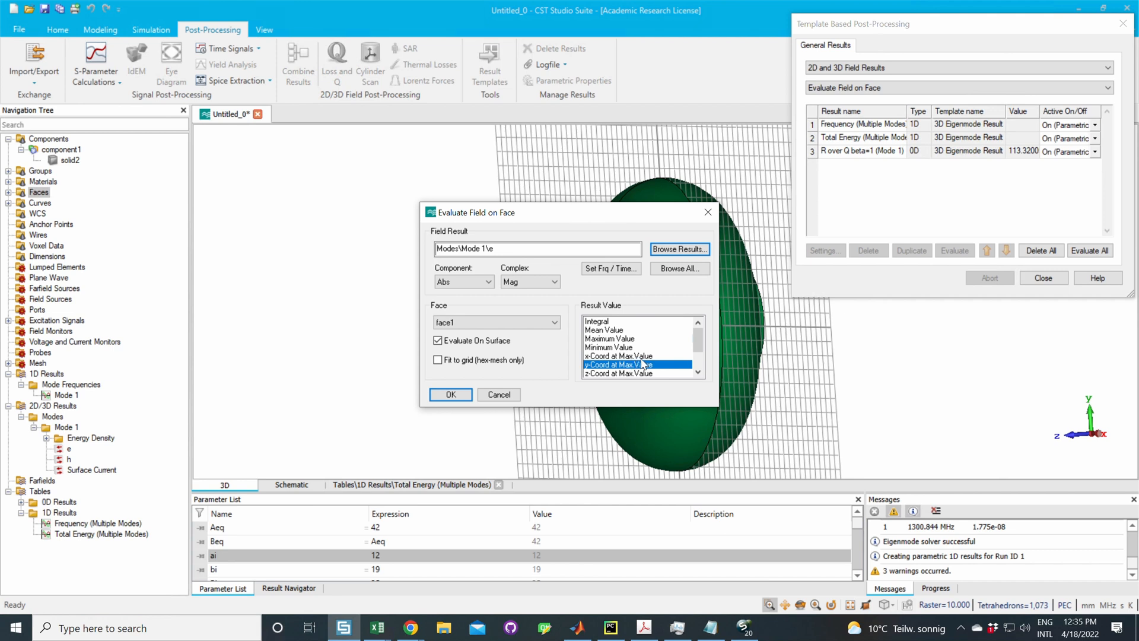
{"action": "left_click", "coordinate": [603, 347]}
{"action": "left_click", "coordinate": [621, 339]}
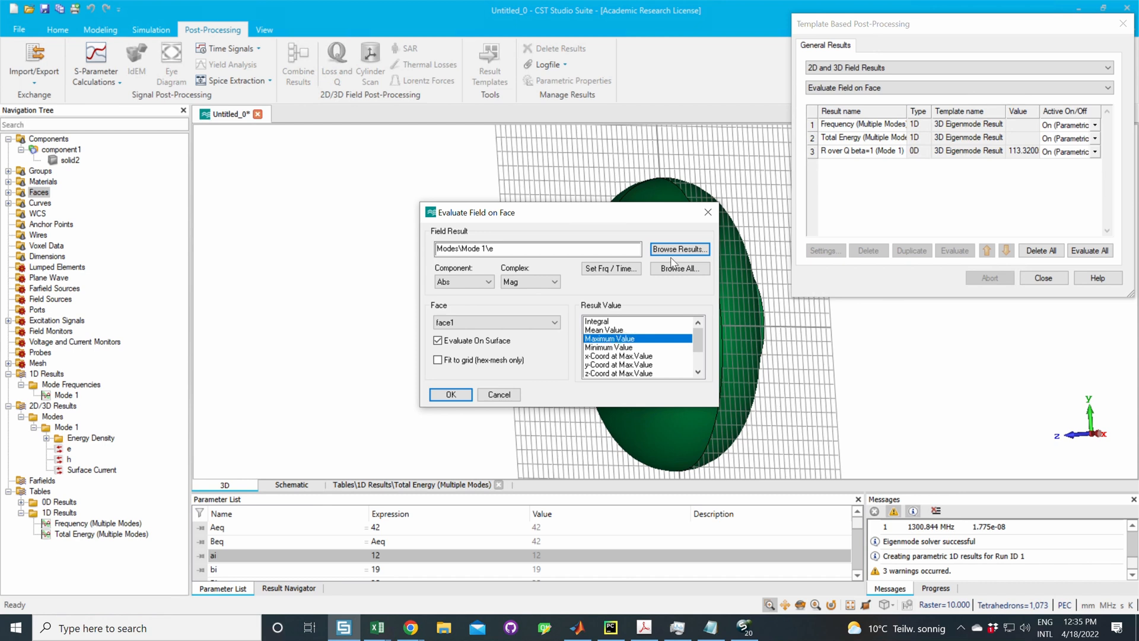
Step: Accept the face evaluation settings and rename the new post-processing result as Epk
{"action": "left_click", "coordinate": [451, 395]}
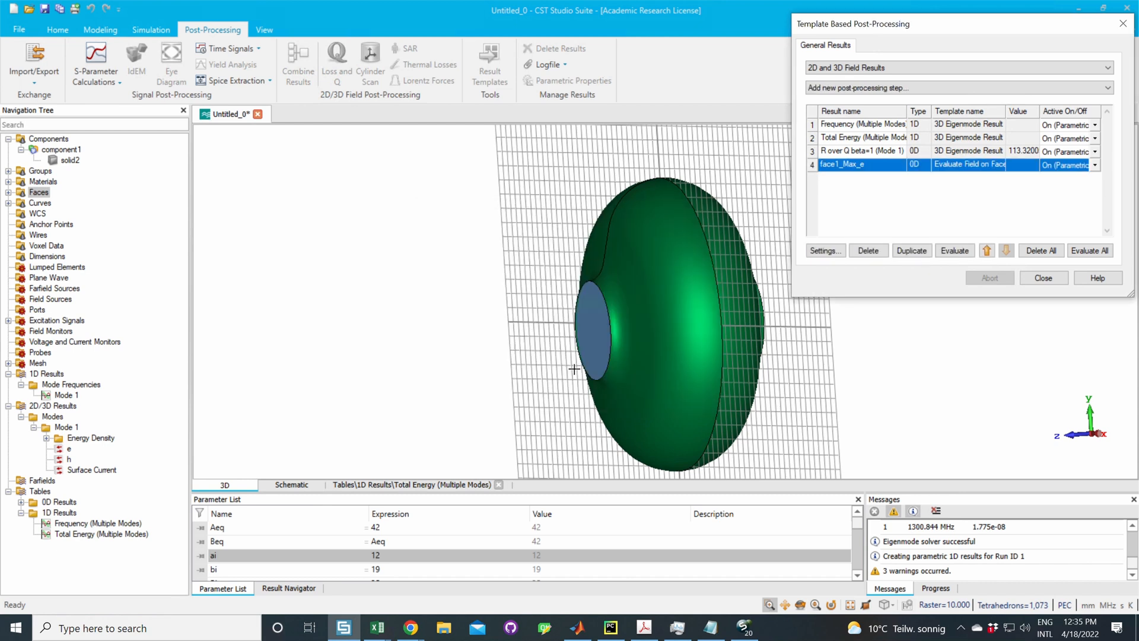
{"action": "left_click", "coordinate": [841, 167]}
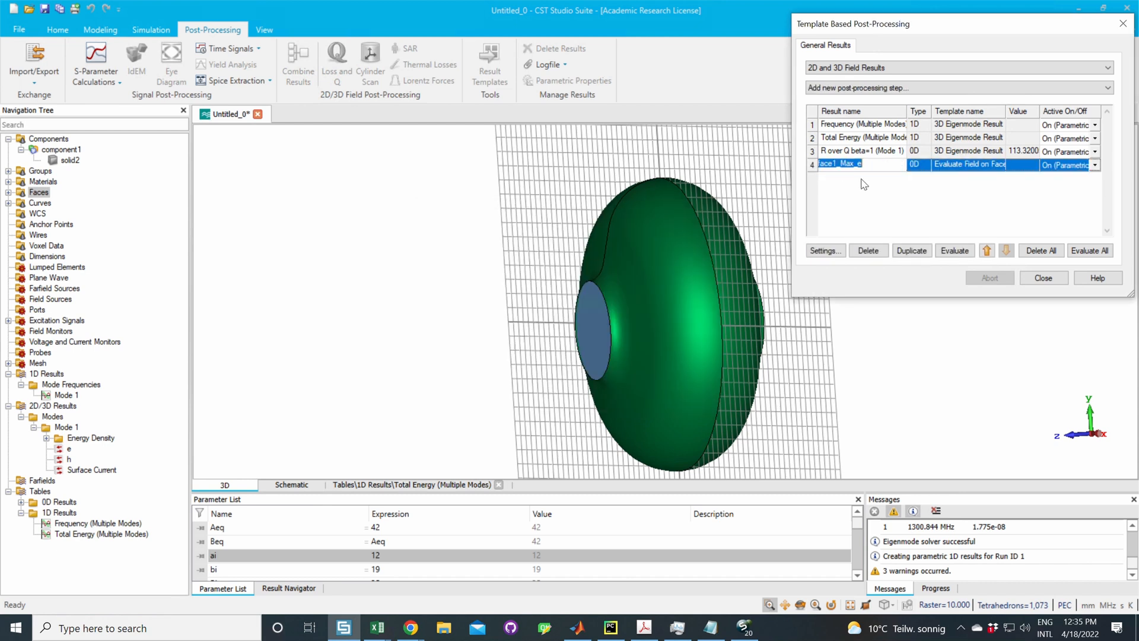
{"action": "type", "text": "Epk"}
{"action": "key", "text": "Return"}
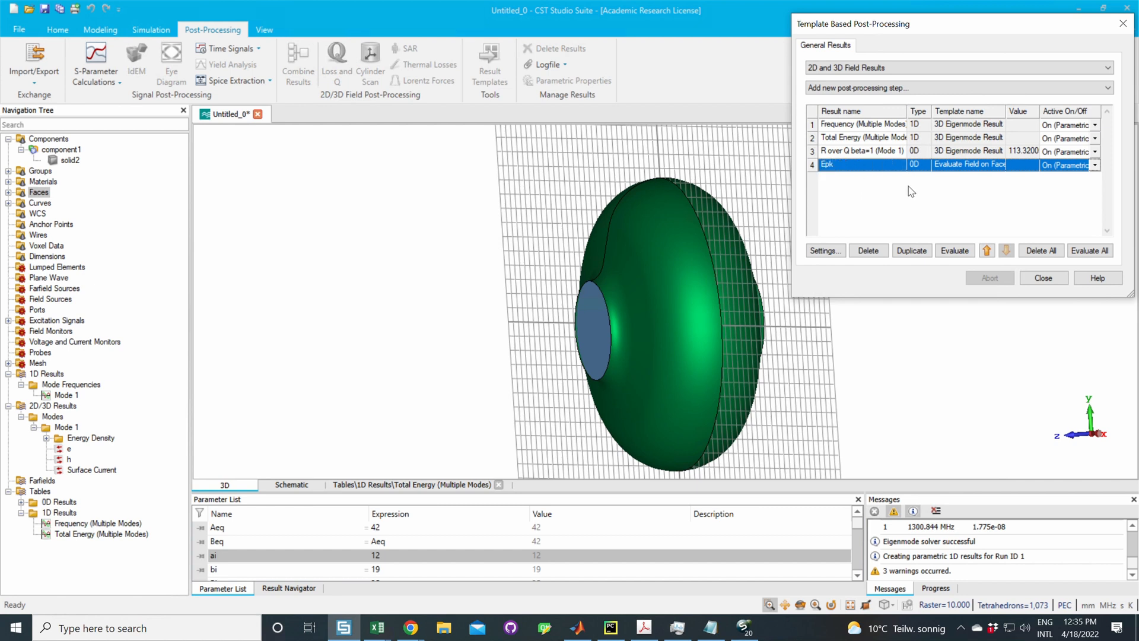
Step: Evaluate the Epk result and display its 0D result plot
{"action": "left_click", "coordinate": [954, 251]}
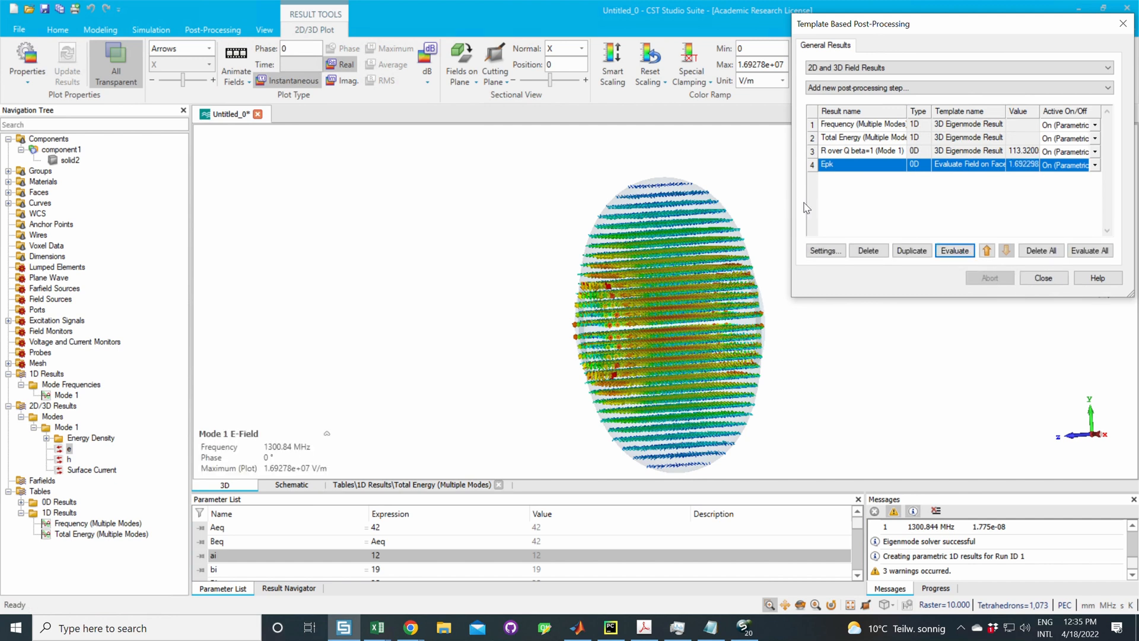
{"action": "left_click", "coordinate": [21, 502]}
{"action": "left_click", "coordinate": [60, 523]}
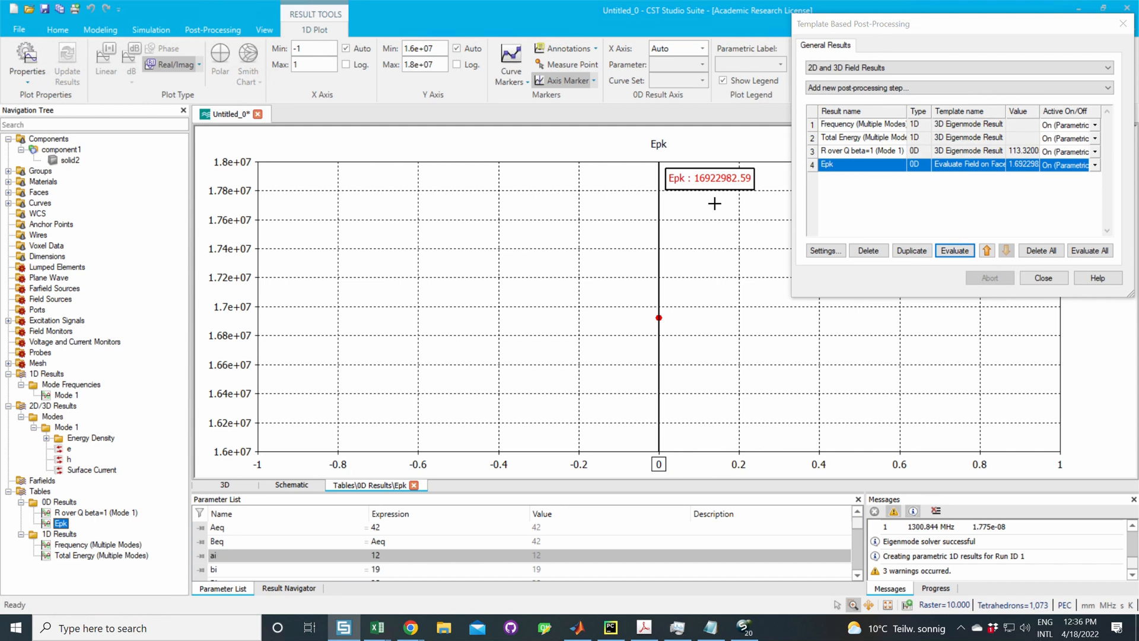
Step: Duplicate the Epk post-processing step and change the copy's field result to the h field of Mode 1
{"action": "left_click", "coordinate": [930, 251]}
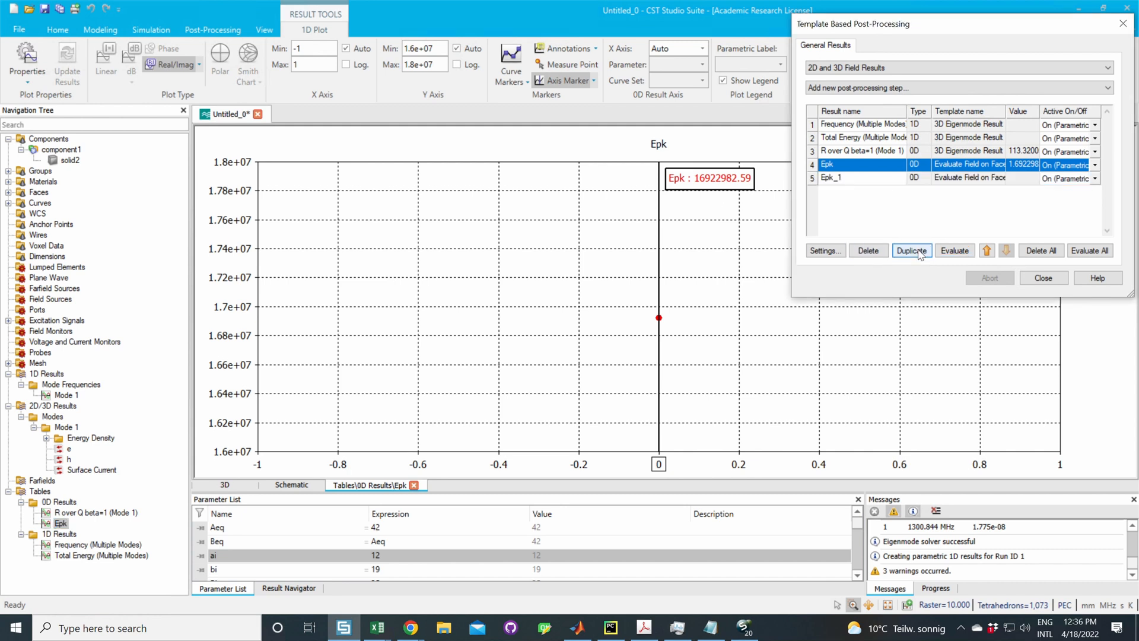
{"action": "left_click", "coordinate": [831, 182]}
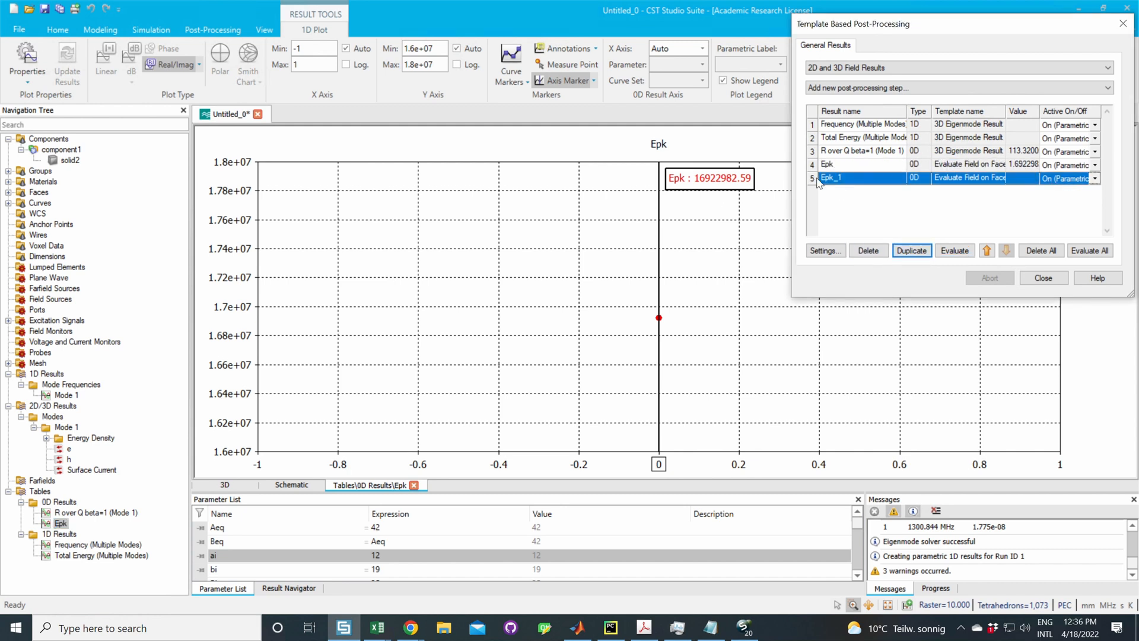
{"action": "left_click", "coordinate": [832, 250]}
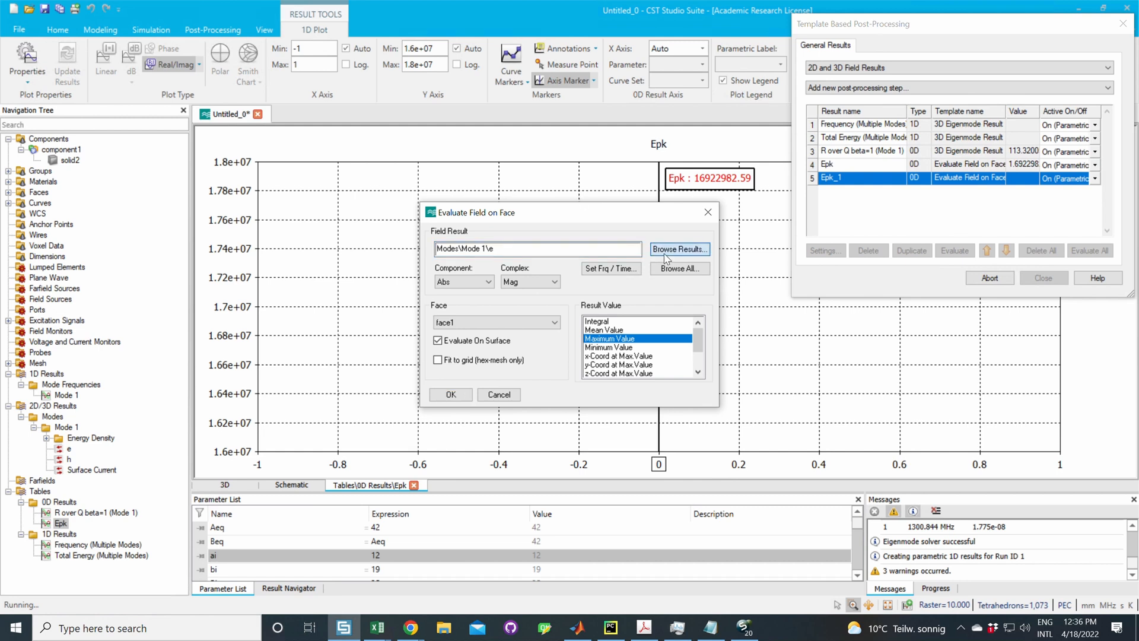
{"action": "left_click", "coordinate": [679, 249]}
{"action": "left_click", "coordinate": [510, 246]}
{"action": "left_click", "coordinate": [481, 412]}
{"action": "left_click", "coordinate": [451, 394]}
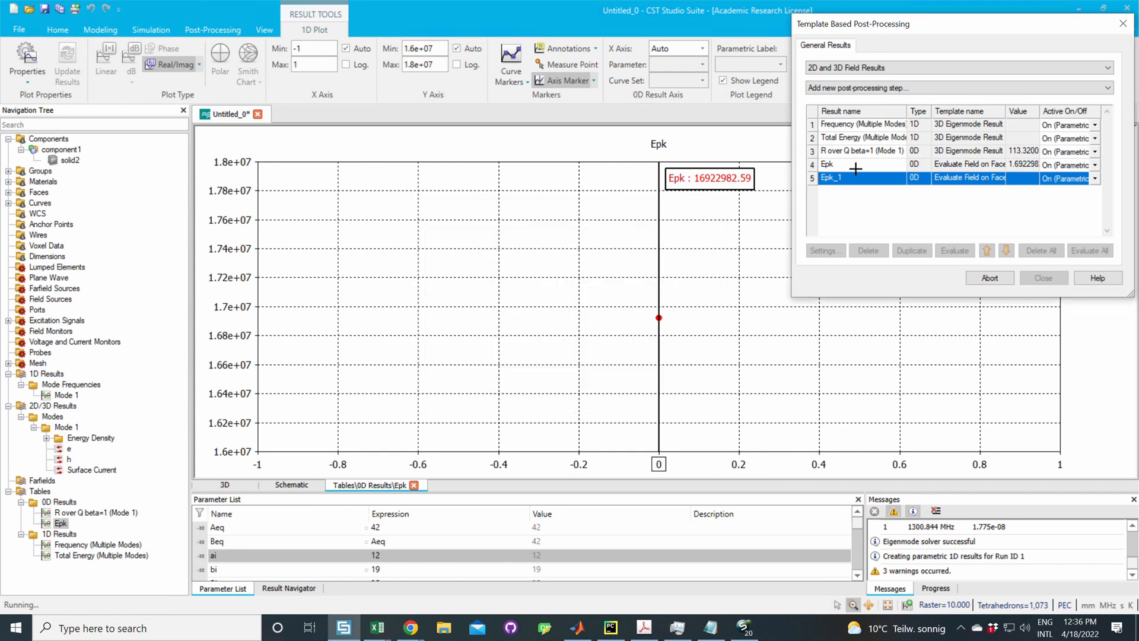
Step: Rename the duplicated face evaluation as Hpk and evaluate it
{"action": "left_click", "coordinate": [828, 178]}
{"action": "left_click", "coordinate": [826, 179]}
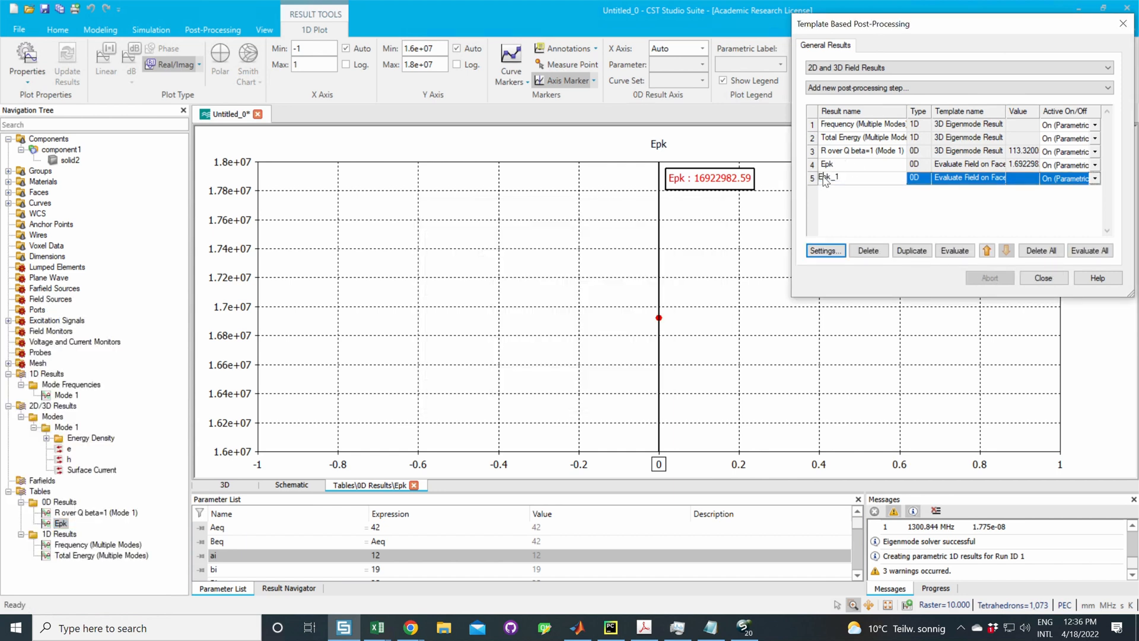
{"action": "key", "text": "BackSpace"}
{"action": "type", "text": "H"}
{"action": "key", "text": "BackSpace"}
{"action": "key", "text": "BackSpace"}
{"action": "left_click", "coordinate": [964, 251]}
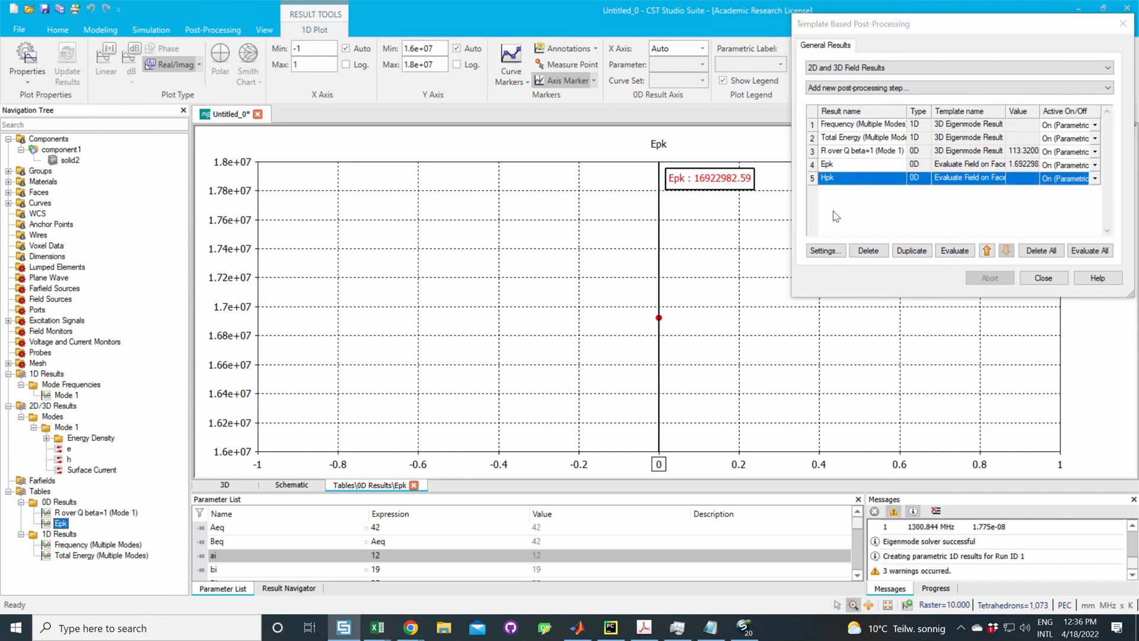
{"action": "left_click", "coordinate": [955, 250]}
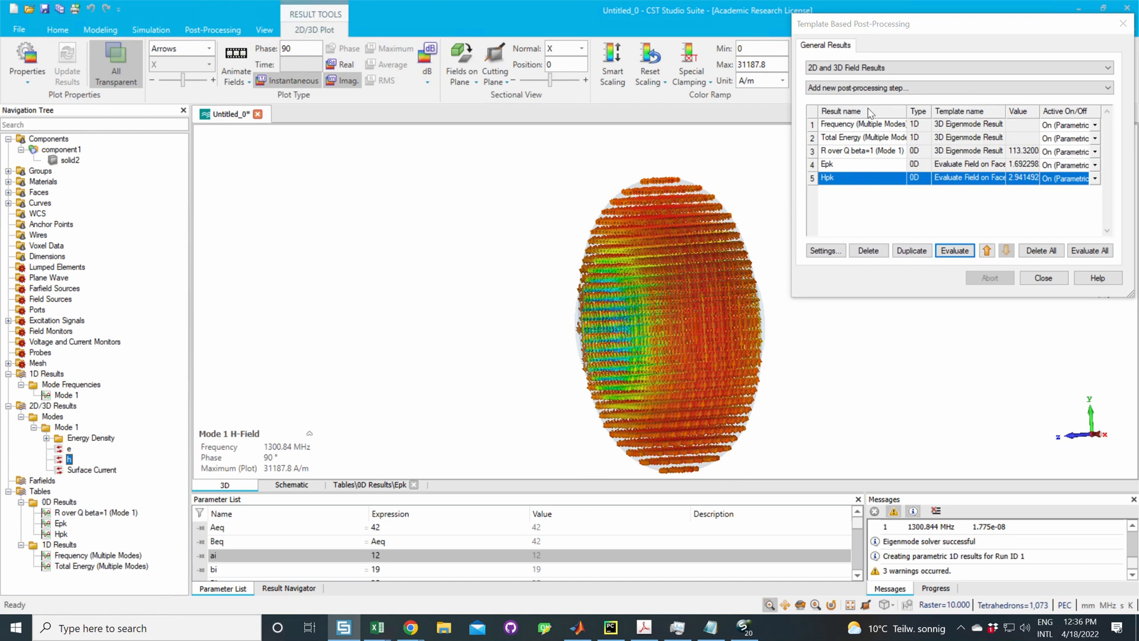
Step: Add a Mix Template Results post-processing step from the General 1D category and assign Hpk to variable A
{"action": "left_click_drag", "start_coordinate": [857, 28], "coordinate": [736, 100]}
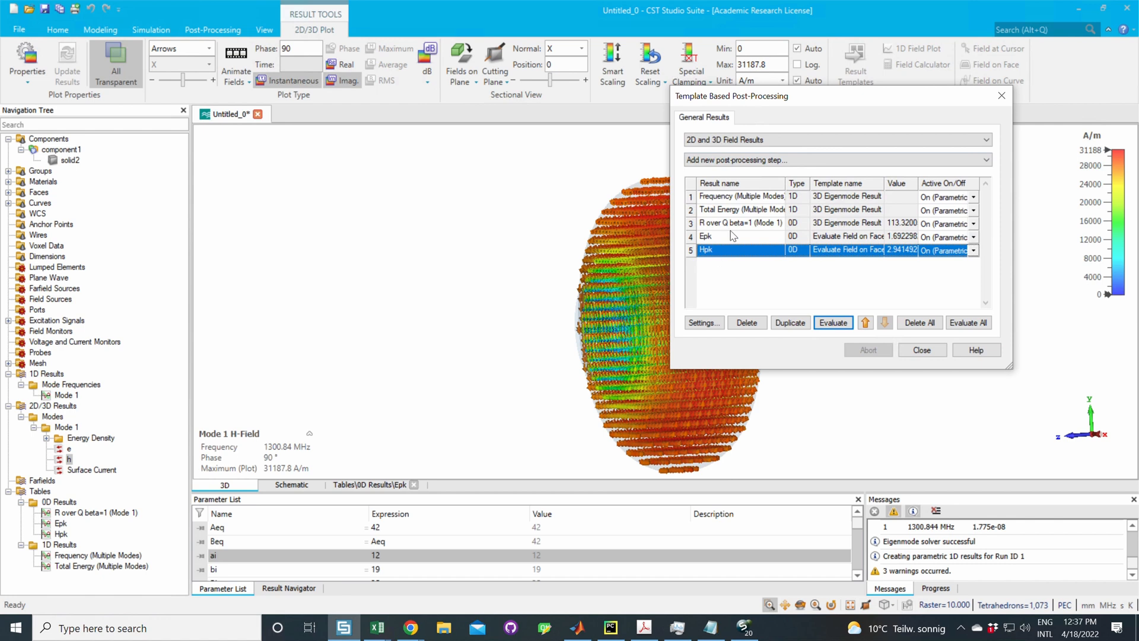
{"action": "left_click", "coordinate": [746, 140]}
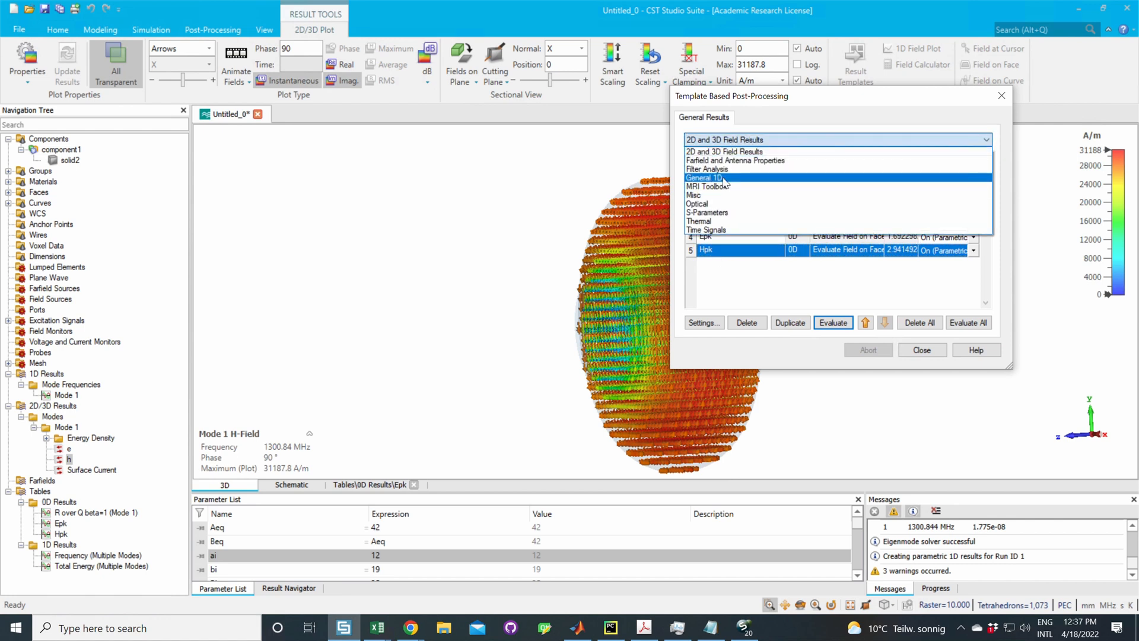
{"action": "left_click", "coordinate": [725, 178]}
{"action": "left_click", "coordinate": [728, 160]}
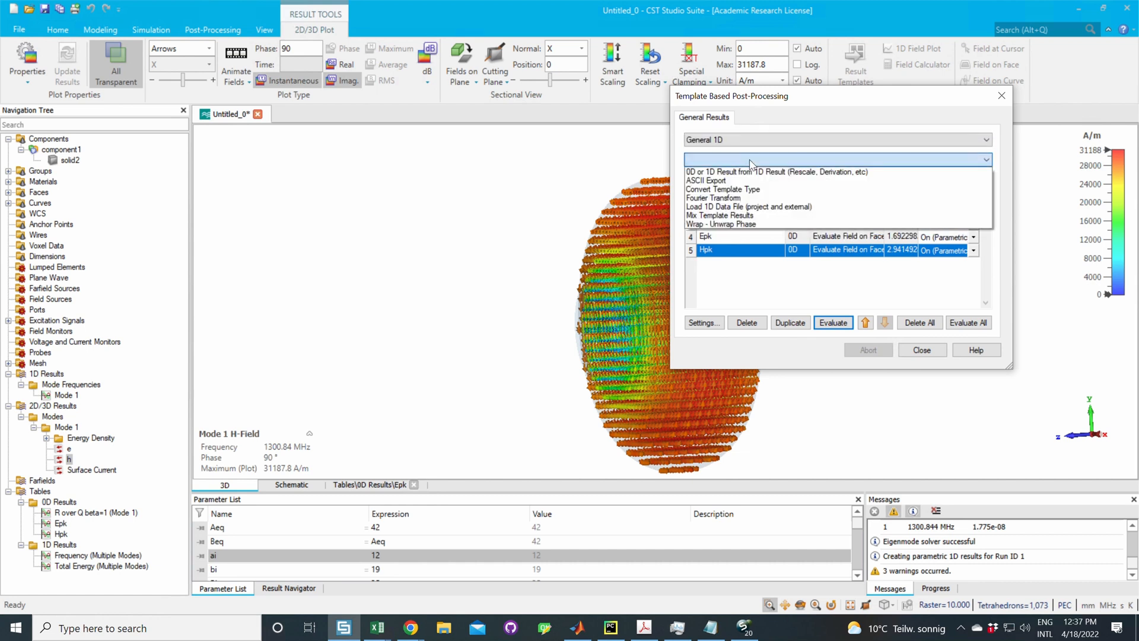
{"action": "left_click", "coordinate": [725, 216]}
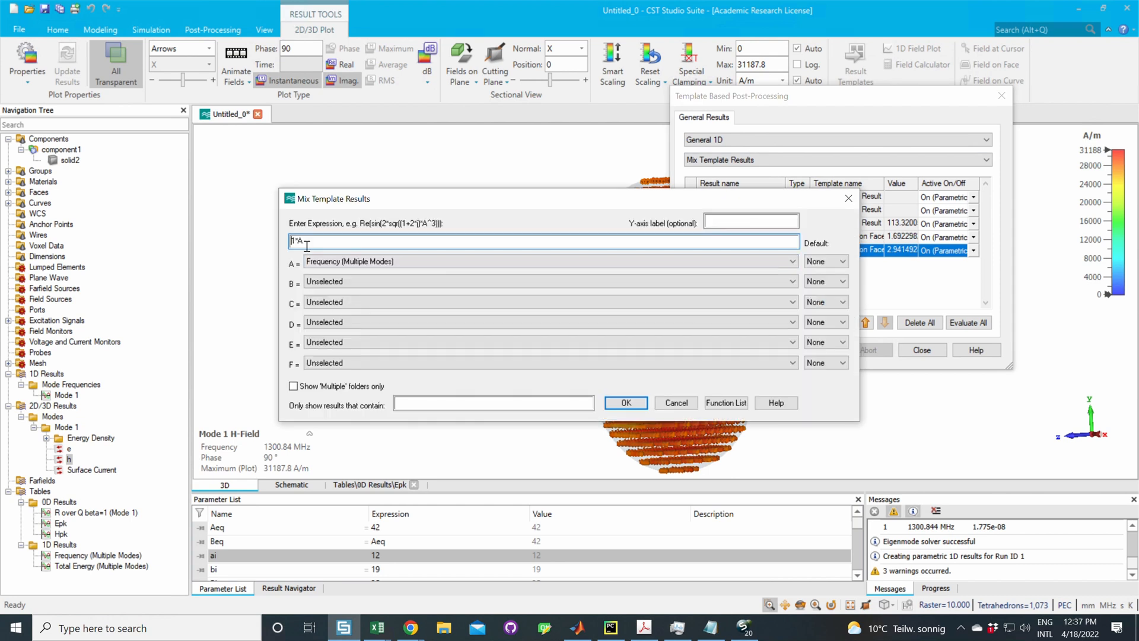
{"action": "left_click", "coordinate": [320, 247]}
{"action": "left_click_drag", "start_coordinate": [371, 205], "coordinate": [452, 208]}
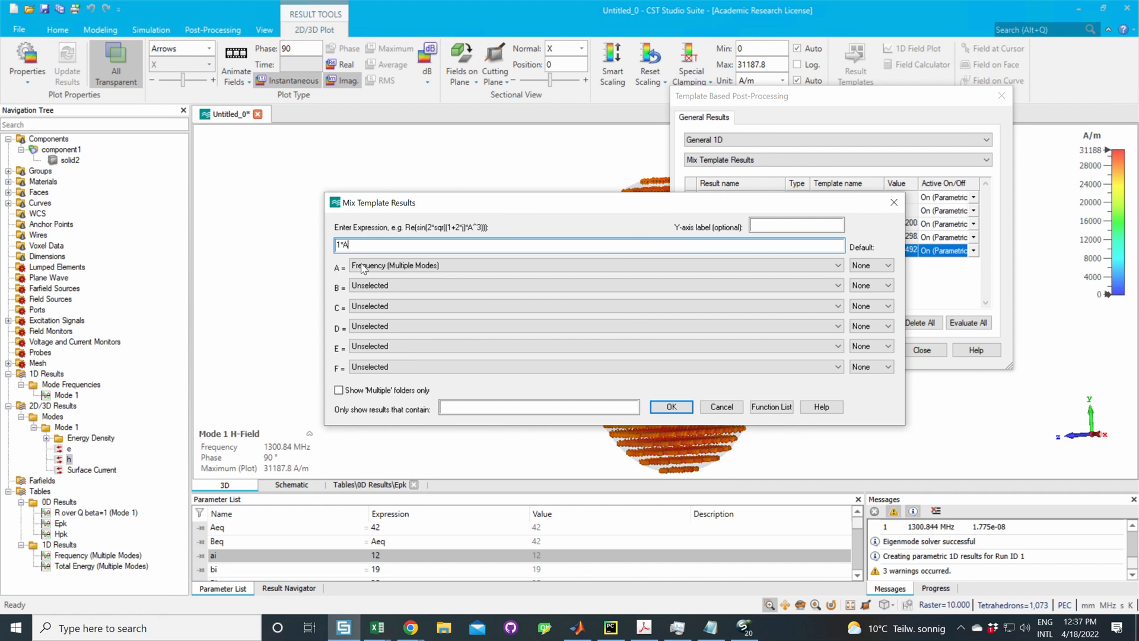
{"action": "double_click", "coordinate": [351, 248]}
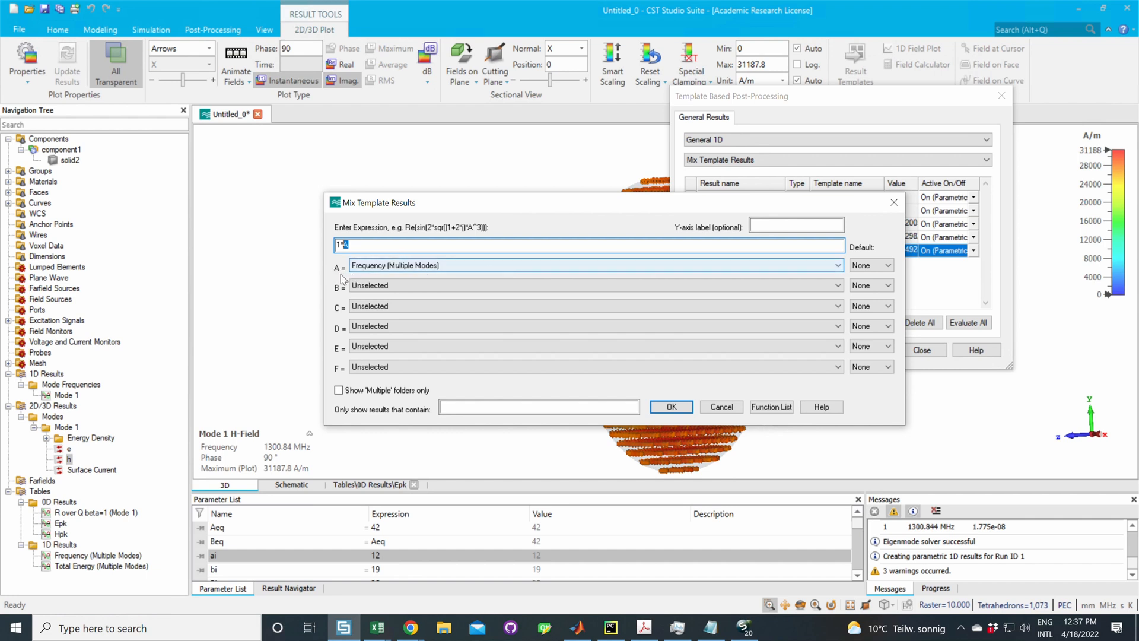
{"action": "left_click", "coordinate": [433, 265]}
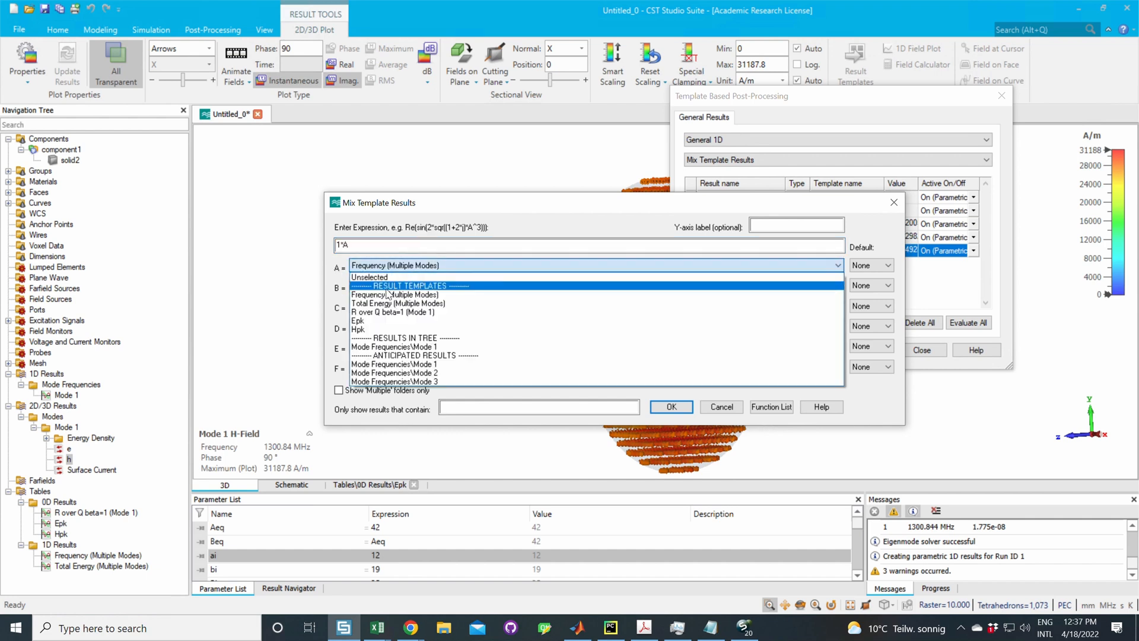
{"action": "left_click", "coordinate": [379, 329]}
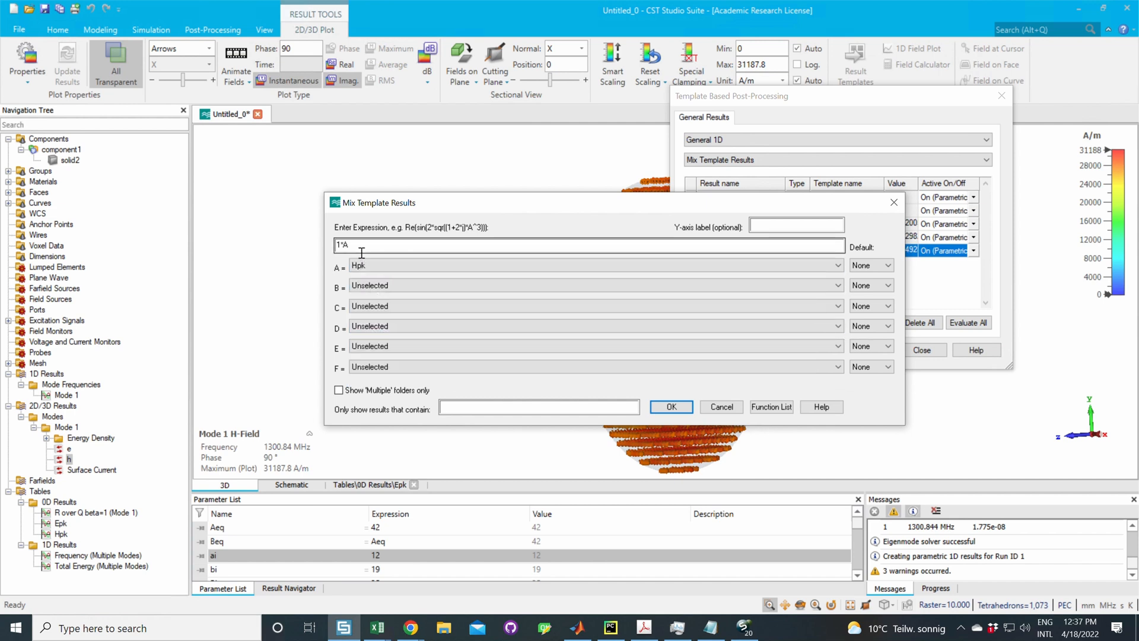
Step: Set the mix expression to A*Mu0, accept the settings and evaluate the new result
{"action": "left_click_drag", "start_coordinate": [345, 250], "coordinate": [319, 243]}
{"action": "type", "text": "A"}
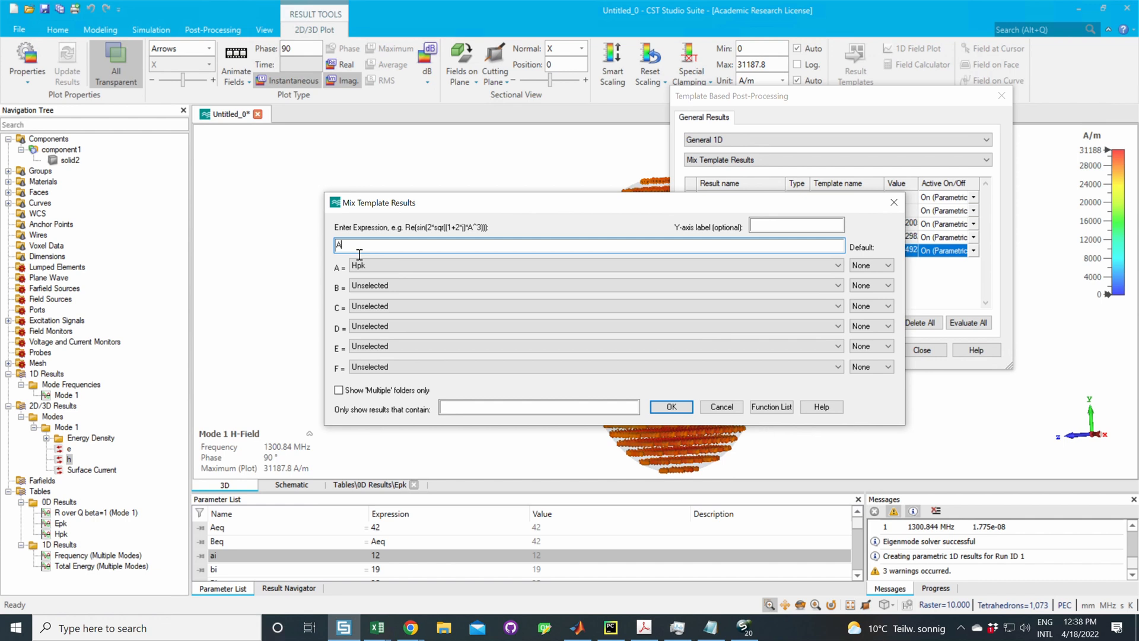
{"action": "type", "text": "*Mu0"}
{"action": "left_click_drag", "start_coordinate": [365, 248], "coordinate": [361, 249]}
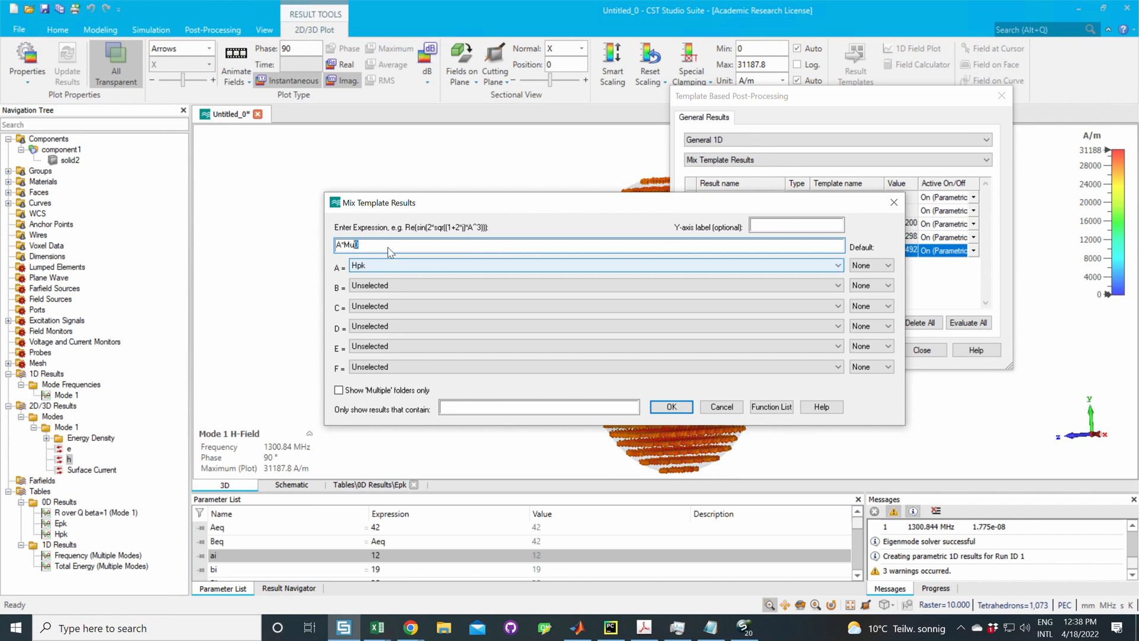
{"action": "left_click", "coordinate": [676, 412]}
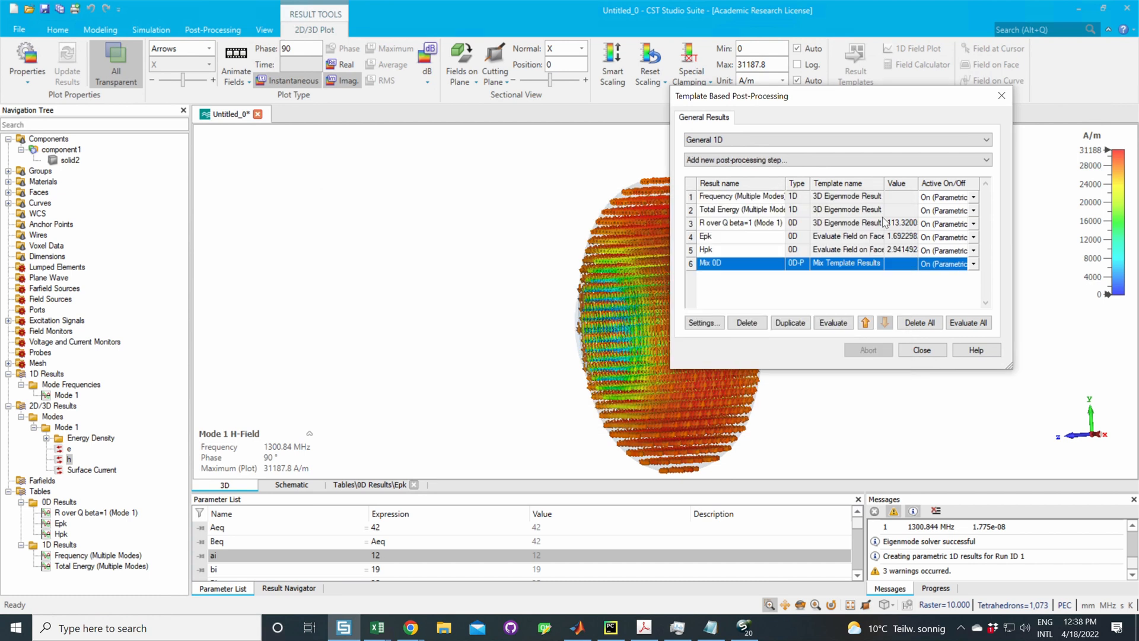
{"action": "left_click", "coordinate": [833, 324]}
{"action": "left_click", "coordinate": [802, 255]}
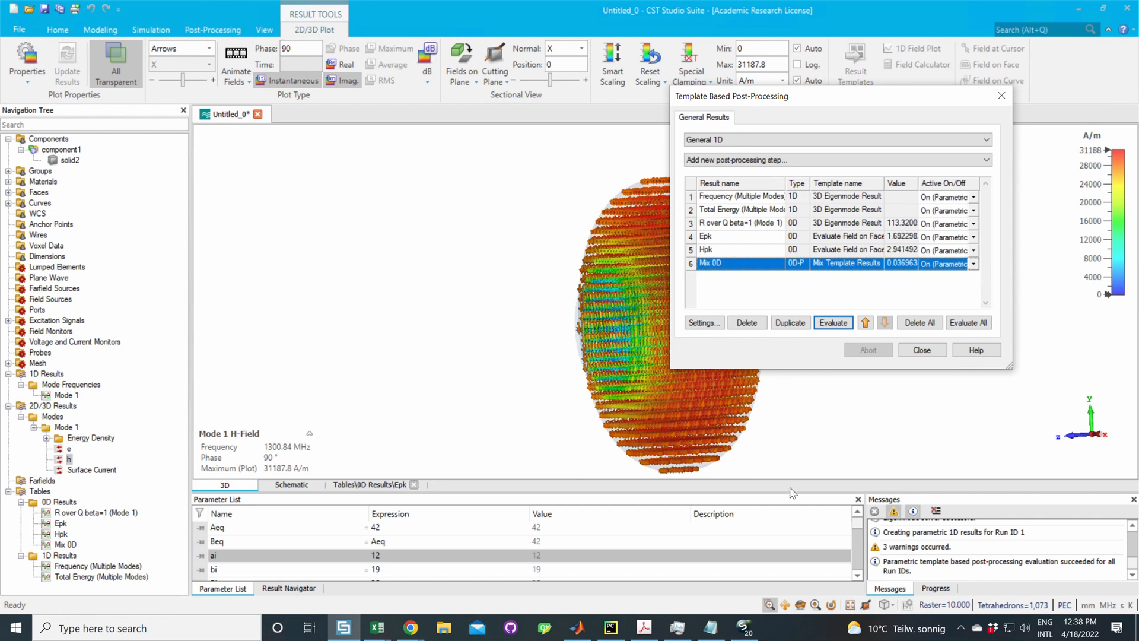
Step: Enlarge the parameter and message area, and rename the mixed template result as Bpk
{"action": "left_click_drag", "start_coordinate": [793, 493], "coordinate": [793, 424]}
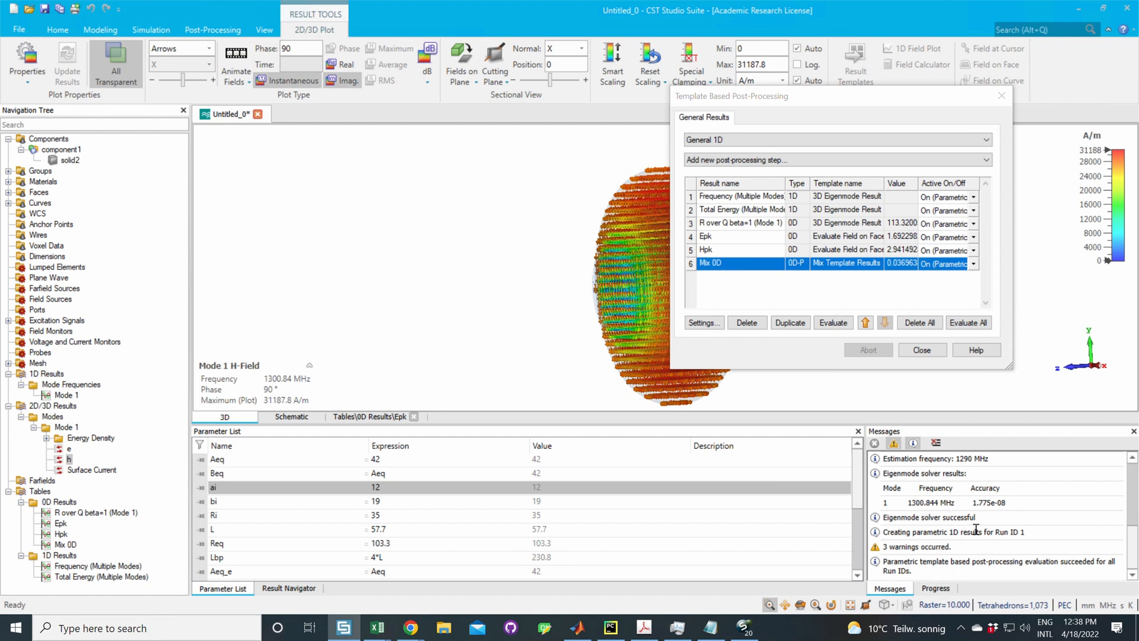
{"action": "left_click", "coordinate": [708, 267]}
{"action": "left_click", "coordinate": [710, 267]}
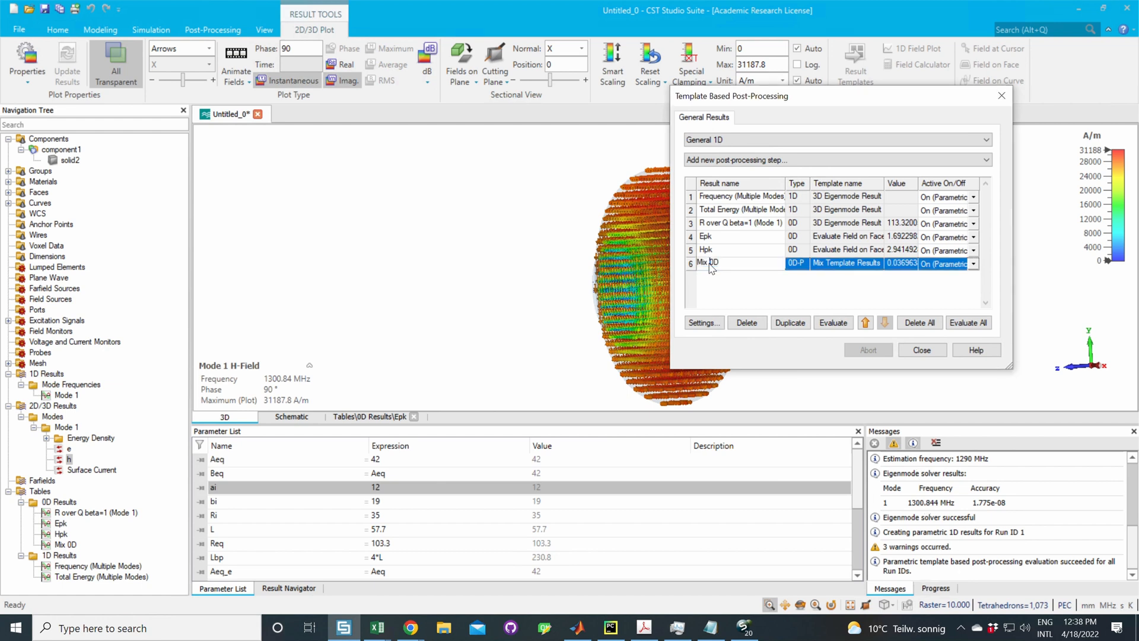
{"action": "left_click_drag", "start_coordinate": [734, 263], "coordinate": [687, 265]}
{"action": "type", "text": "Bpk"}
{"action": "key", "text": "Return"}
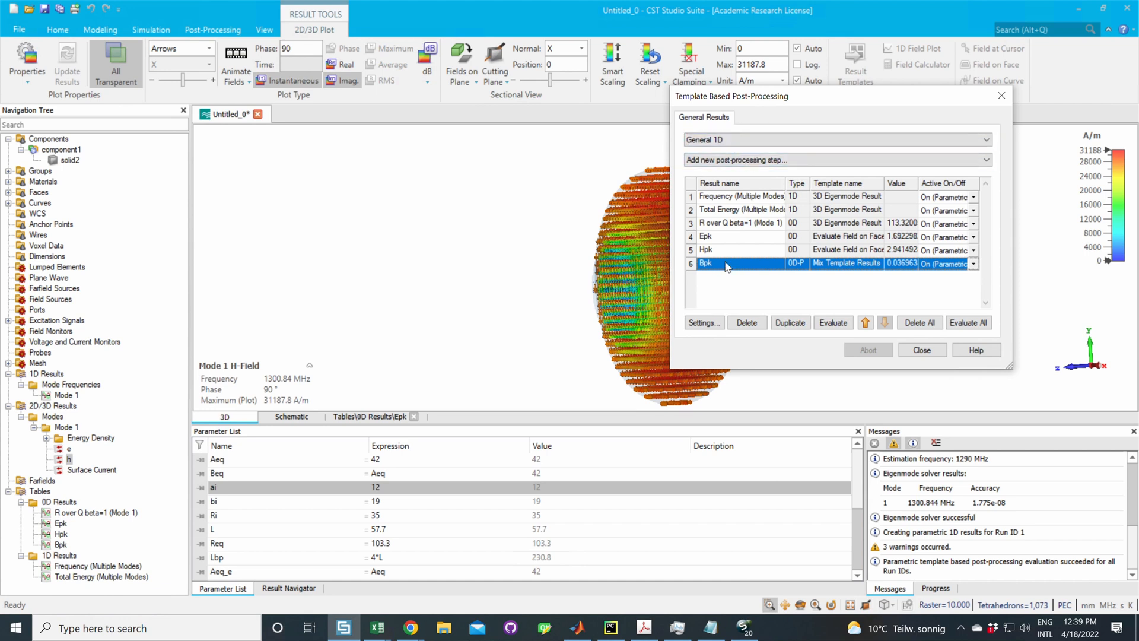
Step: Add a 3D Eigenmode Result post-processing step from the 2D and 3D Field Results category
{"action": "left_click", "coordinate": [728, 140]}
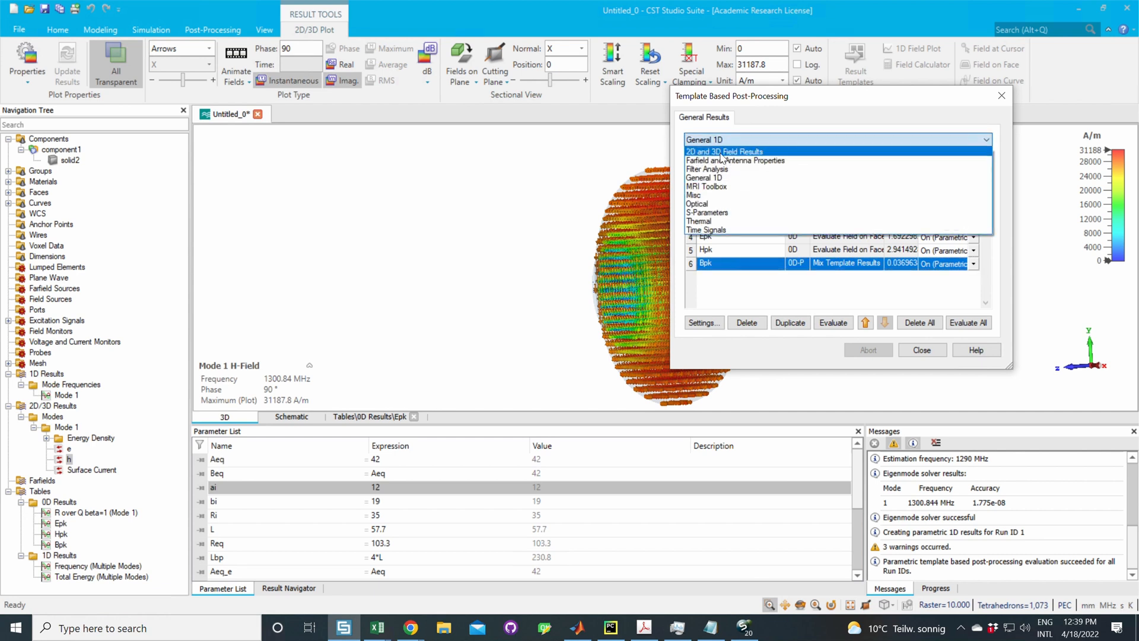
{"action": "left_click", "coordinate": [729, 153]}
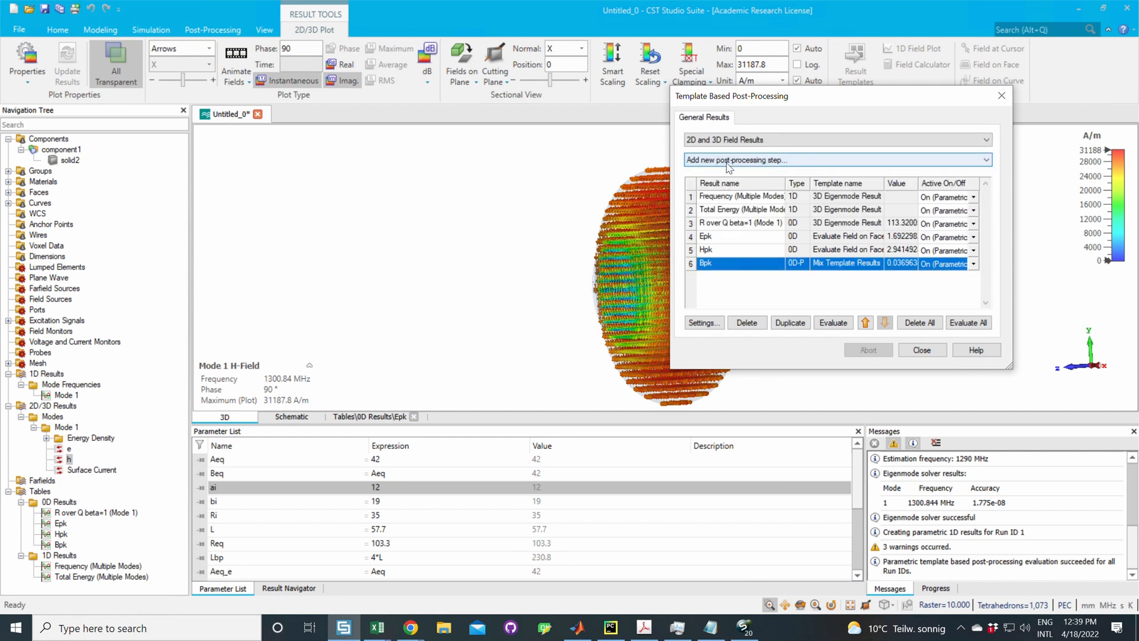
{"action": "left_click", "coordinate": [727, 161]}
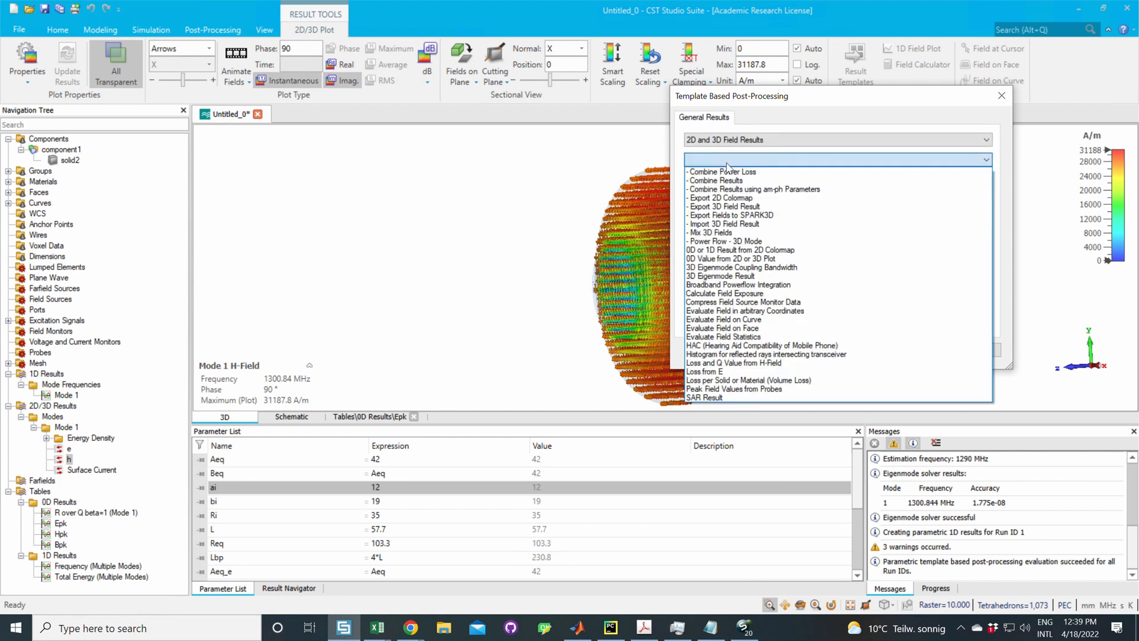
{"action": "left_click", "coordinate": [719, 276]}
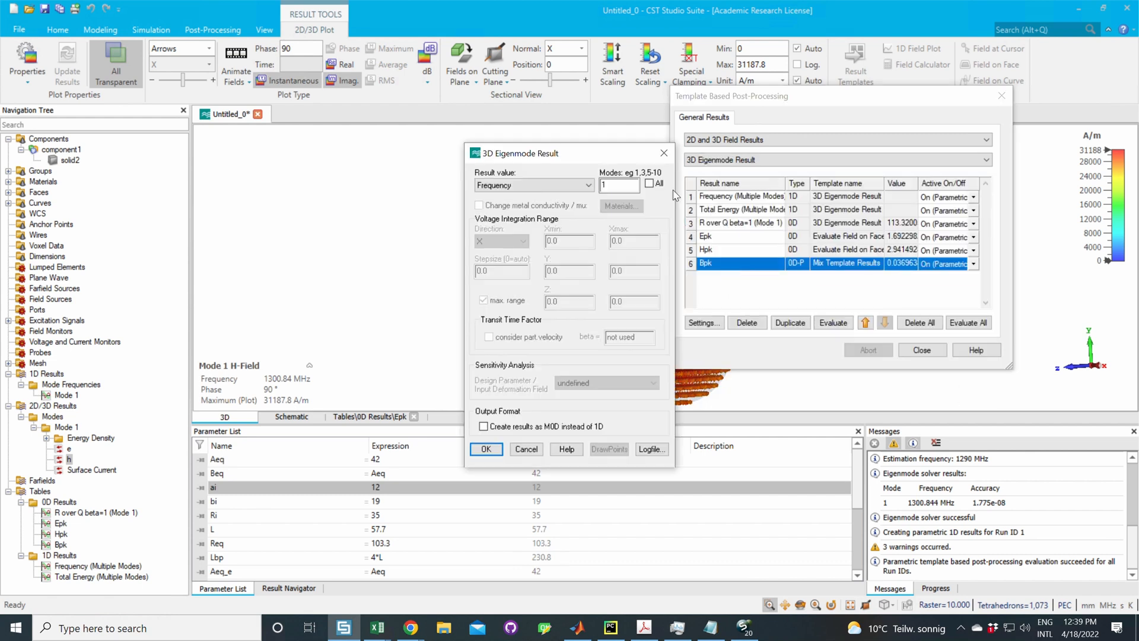
Step: Set the eigenmode result value to Voltage for mode 1 with the integration direction along Z
{"action": "left_click", "coordinate": [551, 185]}
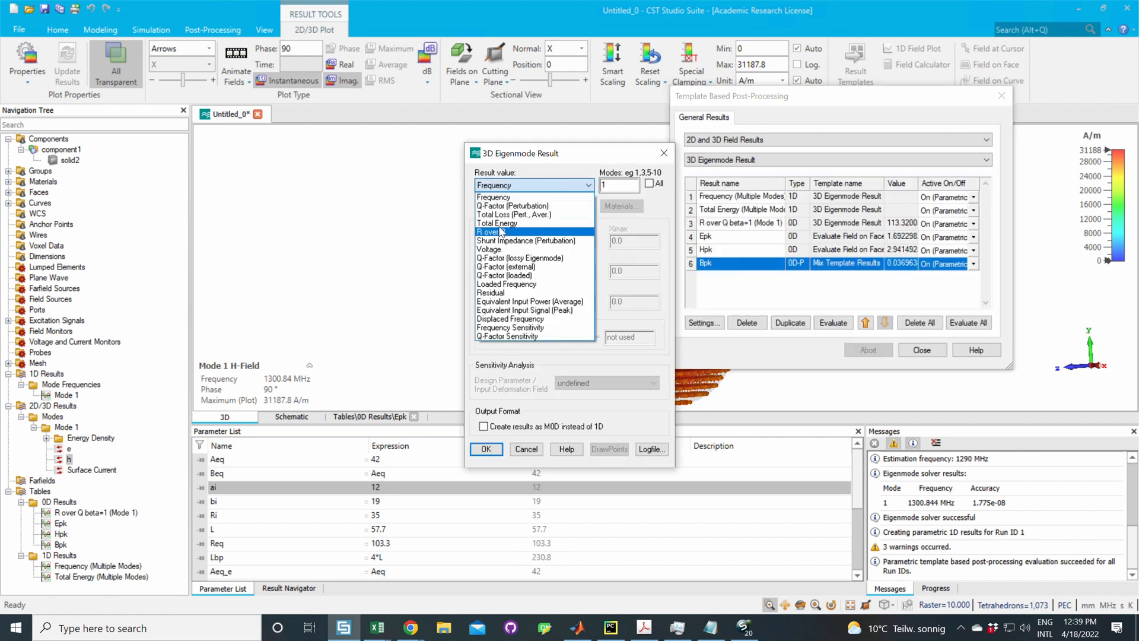
{"action": "left_click", "coordinate": [494, 250]}
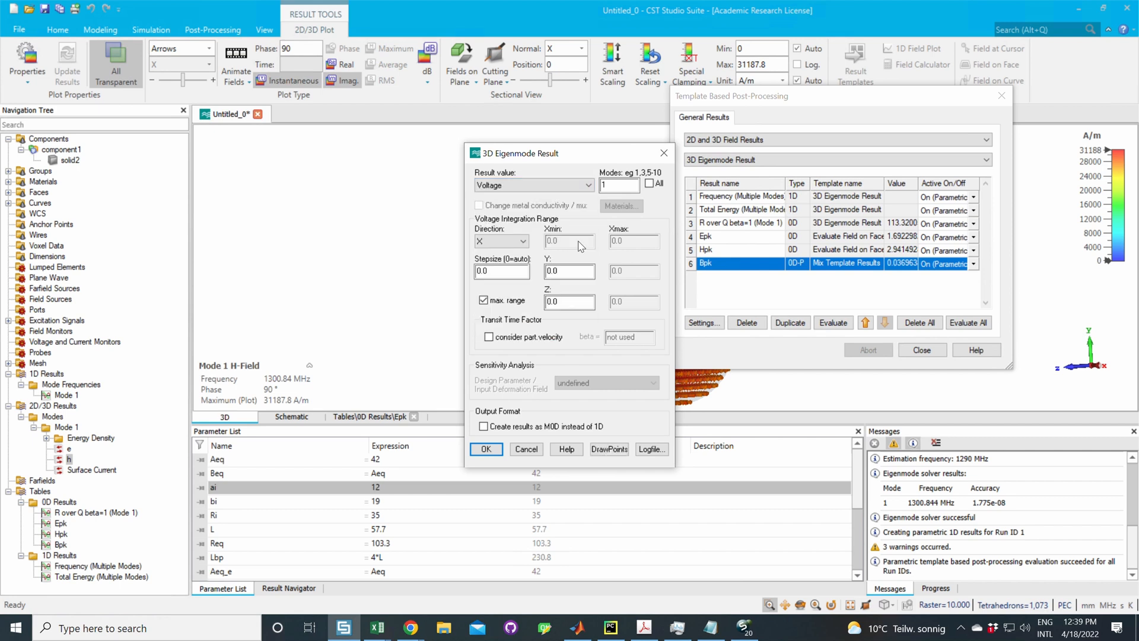
{"action": "left_click", "coordinate": [516, 241]}
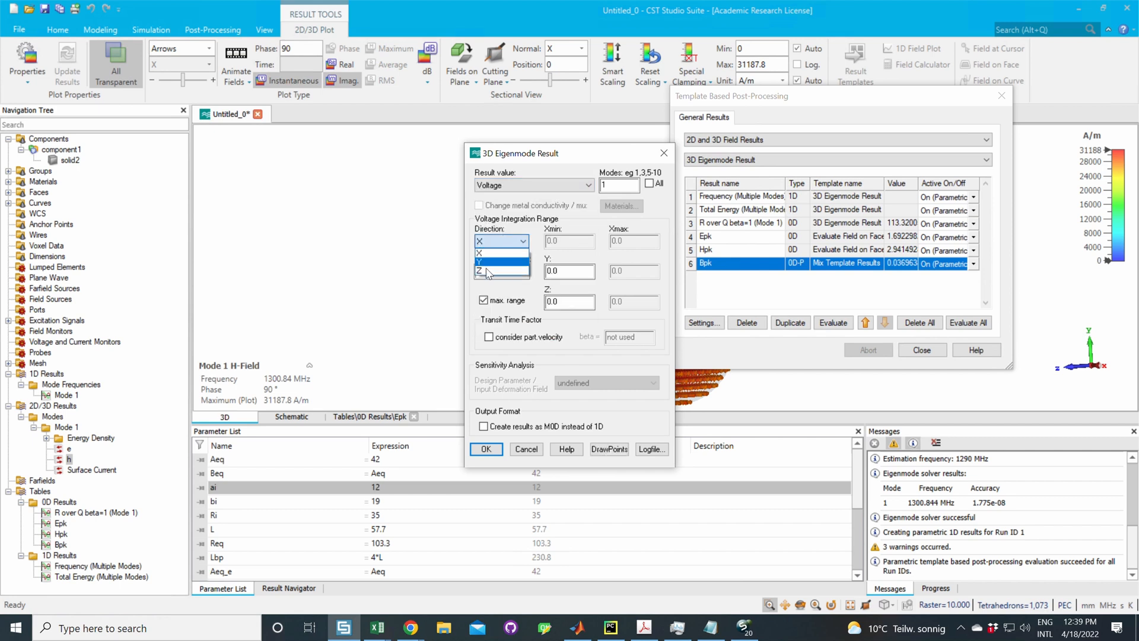
{"action": "left_click", "coordinate": [499, 270]}
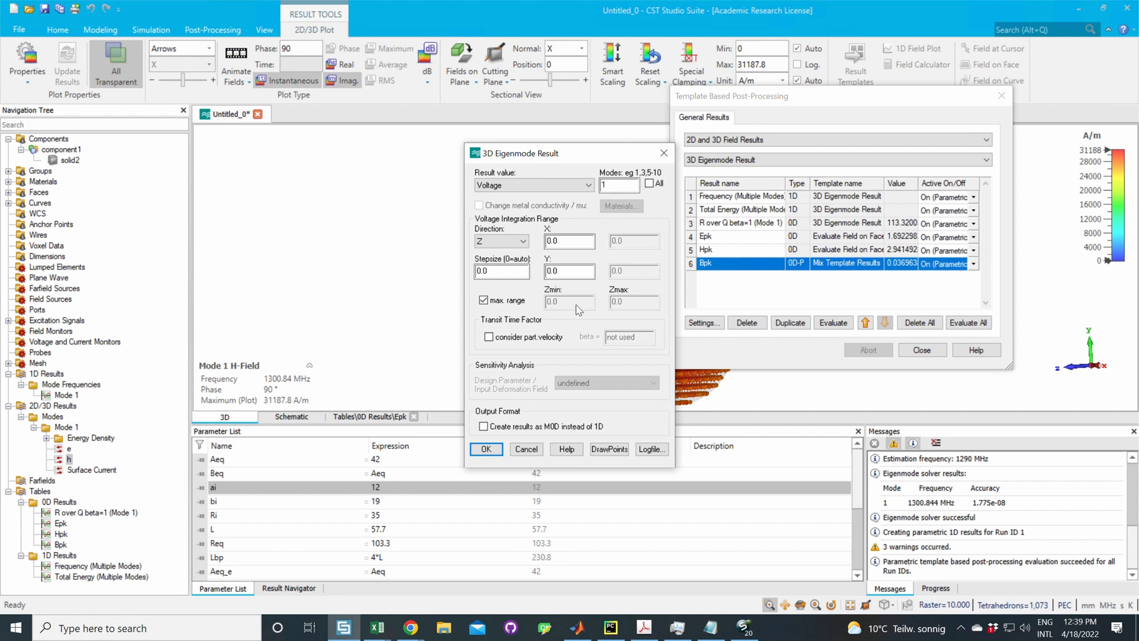
Step: Consider particle velocity with beta 1 for the voltage result, include all modes, and accept the settings
{"action": "double_click", "coordinate": [568, 271]}
{"action": "double_click", "coordinate": [557, 242]}
{"action": "left_click", "coordinate": [488, 337]}
{"action": "double_click", "coordinate": [620, 337]}
{"action": "type", "text": "1"}
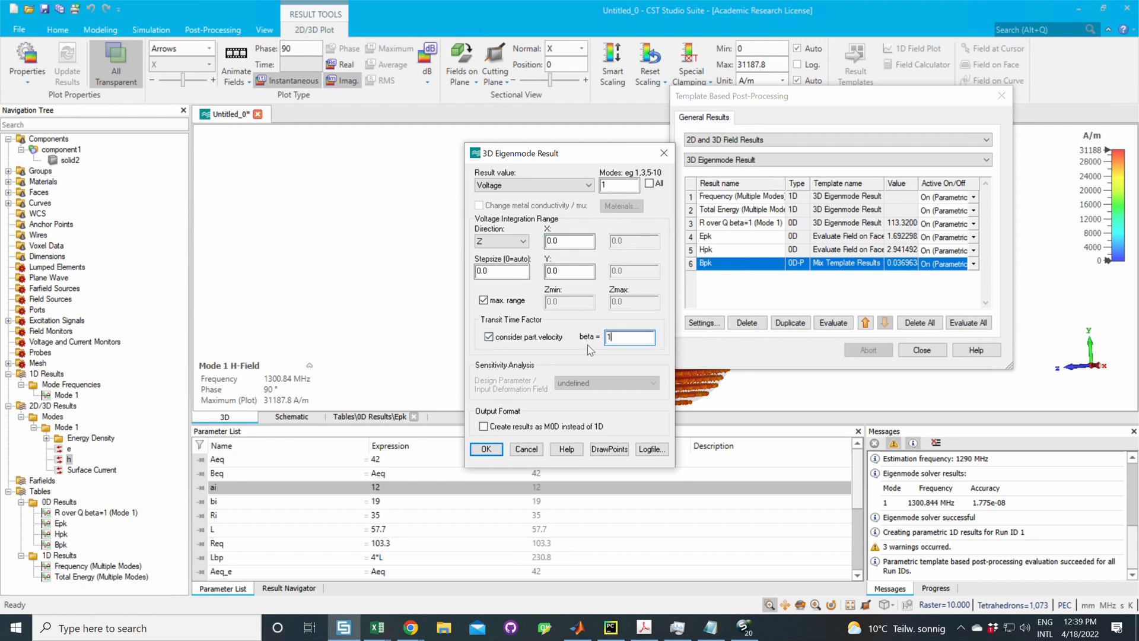
{"action": "left_click", "coordinate": [649, 184]}
{"action": "left_click", "coordinate": [486, 449]}
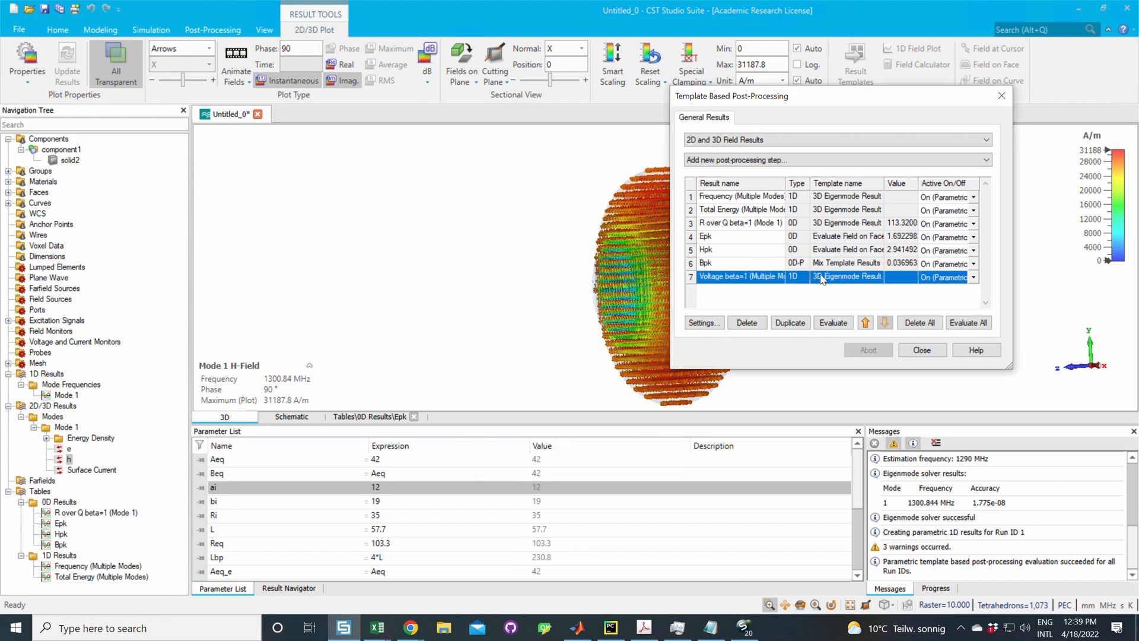
Step: Rename the new voltage result as Vacc and evaluate it
{"action": "left_click", "coordinate": [741, 282]}
{"action": "type", "text": "Vacc"}
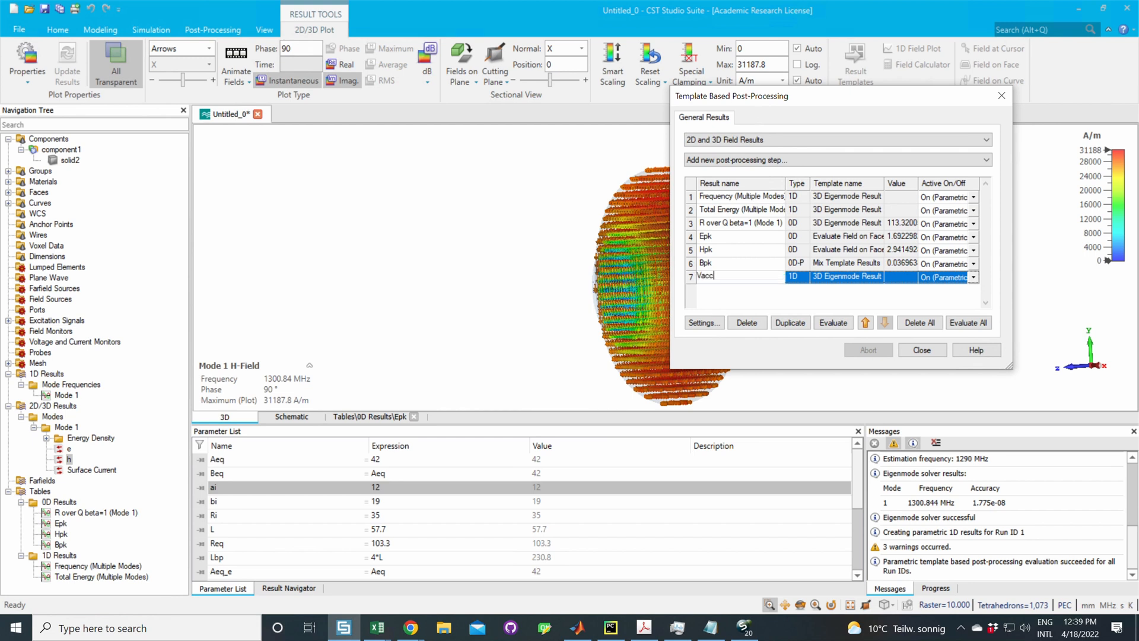
{"action": "key", "text": "Return"}
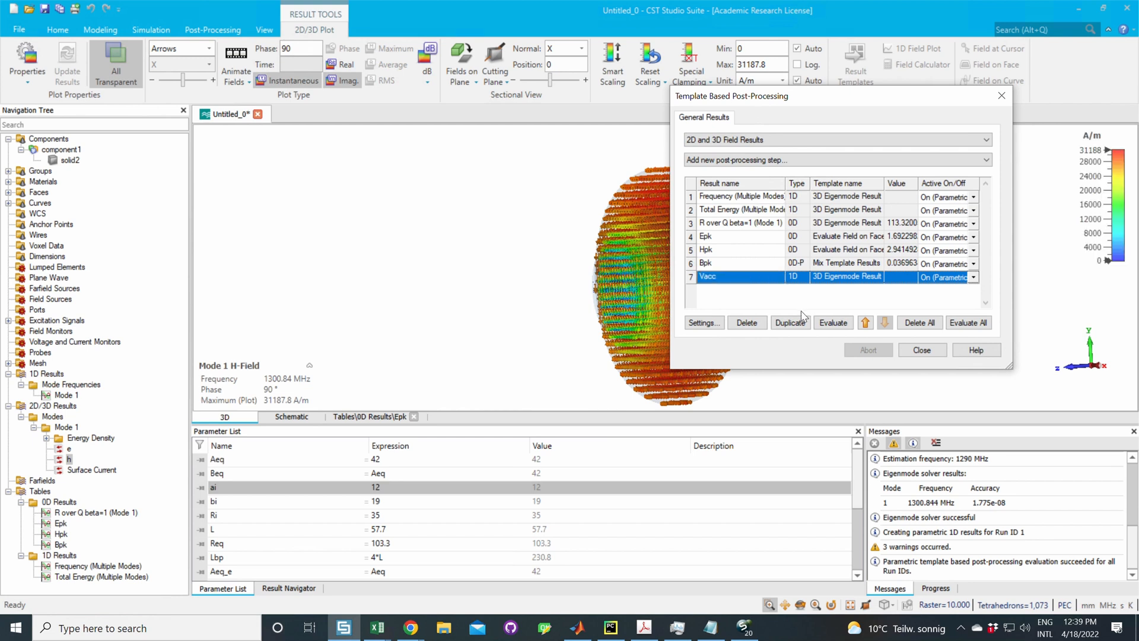
{"action": "left_click", "coordinate": [833, 323]}
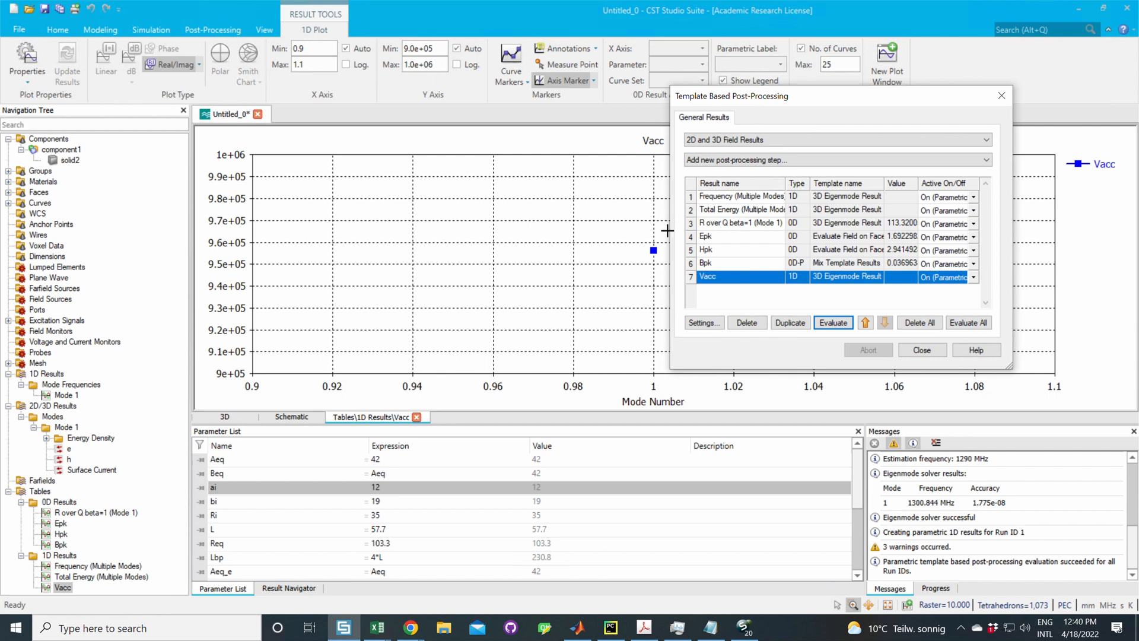
Step: Add a Mix Template Results step from the General 1D category with Vacc assigned to variable A
{"action": "left_click", "coordinate": [746, 144]}
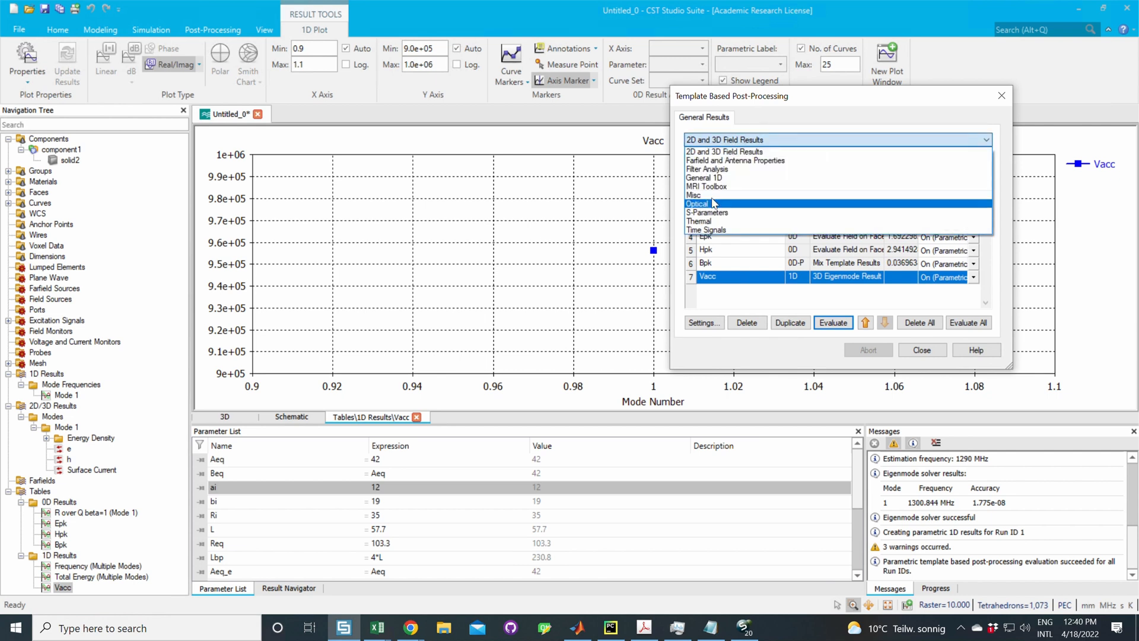
{"action": "left_click", "coordinate": [716, 178]}
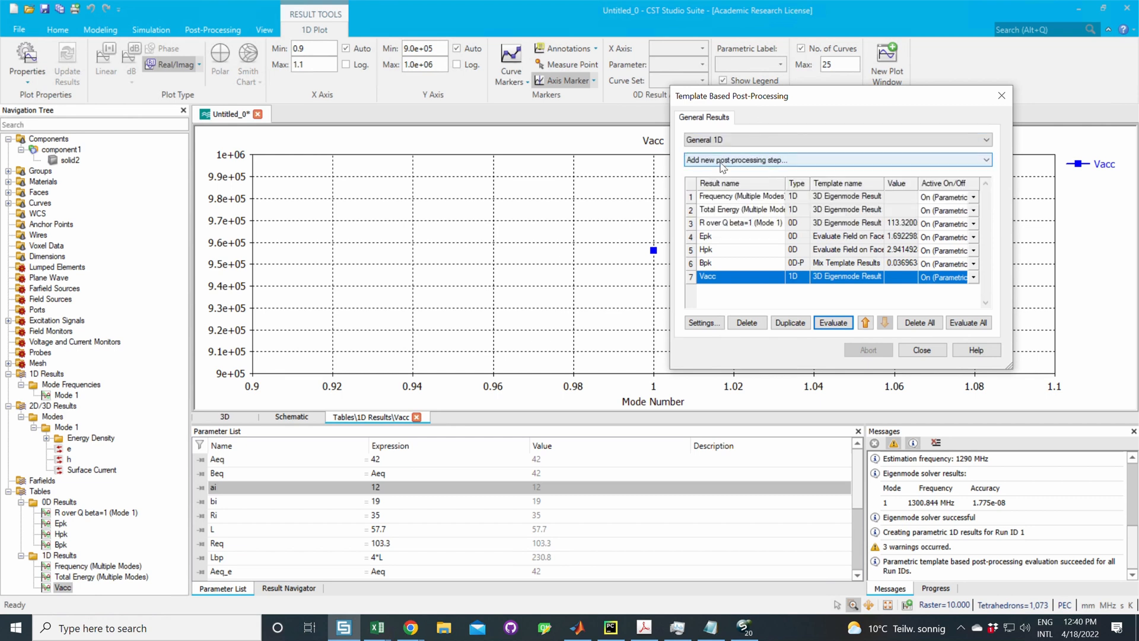
{"action": "left_click", "coordinate": [715, 159]}
{"action": "left_click", "coordinate": [710, 216]}
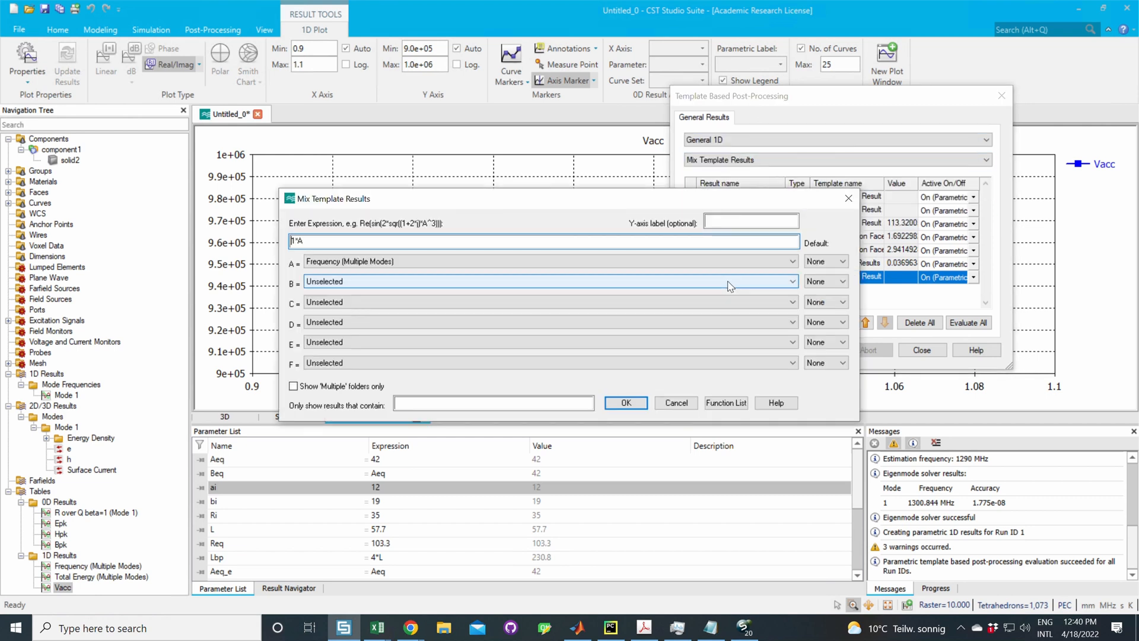
{"action": "left_click", "coordinate": [347, 262]}
{"action": "key", "text": "Down"}
{"action": "key", "text": "Down"}
{"action": "key", "text": "Down"}
{"action": "key", "text": "Down"}
{"action": "key", "text": "Down"}
{"action": "key", "text": "Down"}
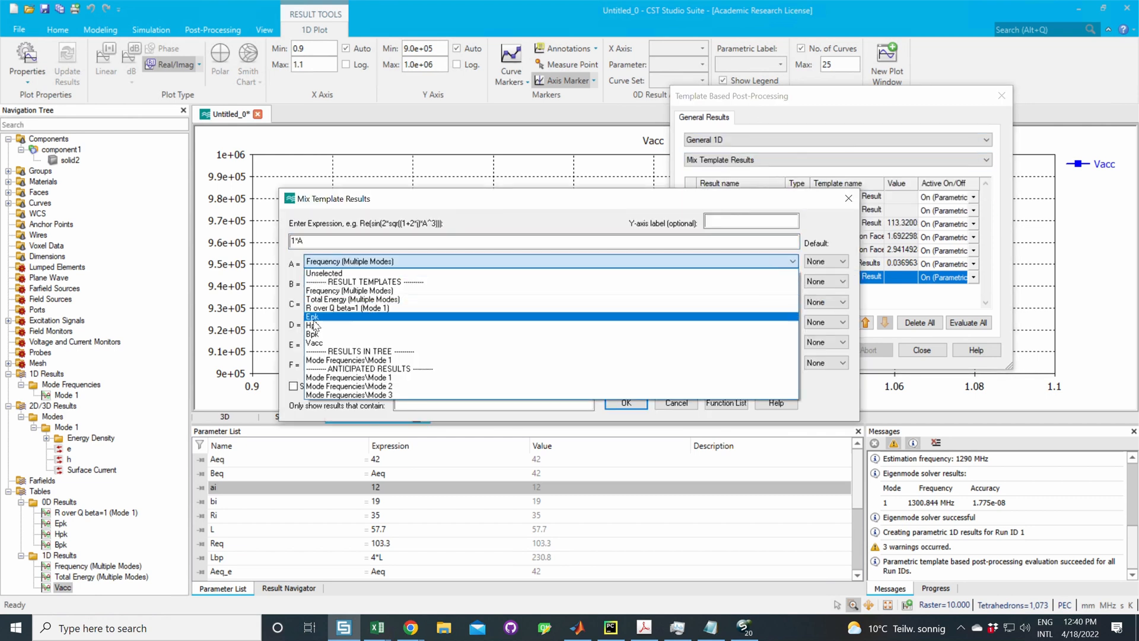
{"action": "key", "text": "Return"}
Step: Set the mix expression to A/(L*2*1e-3) and accept the settings
{"action": "left_click", "coordinate": [297, 241]}
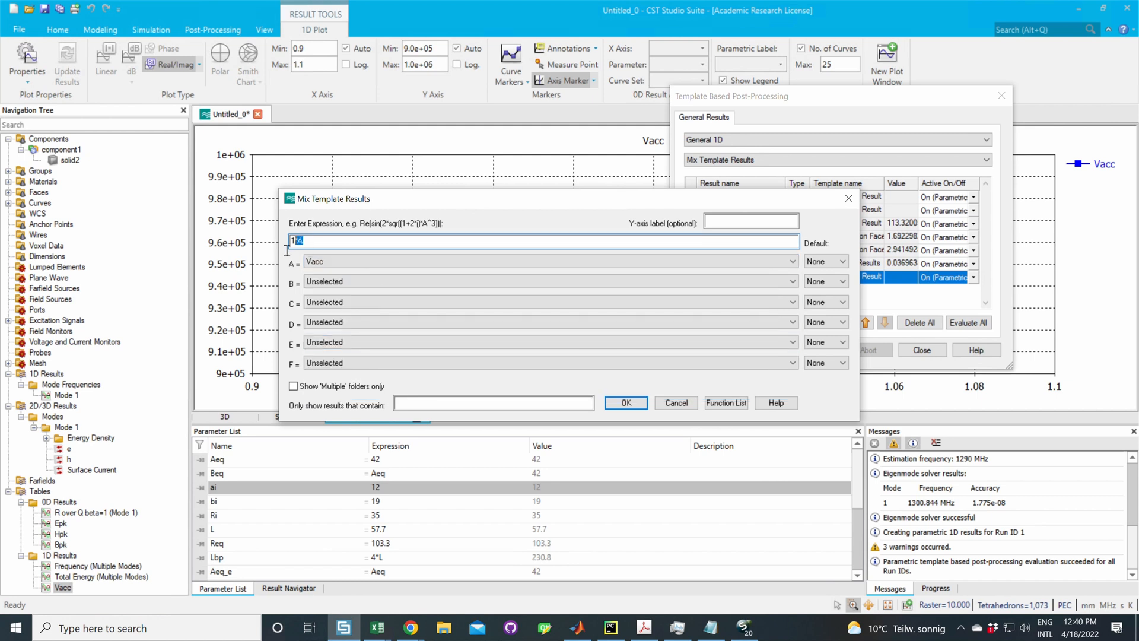
{"action": "key", "text": "BackSpace"}
{"action": "key", "text": "BackSpace"}
{"action": "type", "text": "^"}
{"action": "key", "text": "BackSpace"}
{"action": "type", "text": "/"}
{"action": "type", "text": "L^2*1e-3"}
{"action": "type", "text": ")"}
{"action": "key", "text": "ctrl+a"}
{"action": "left_click", "coordinate": [626, 402]}
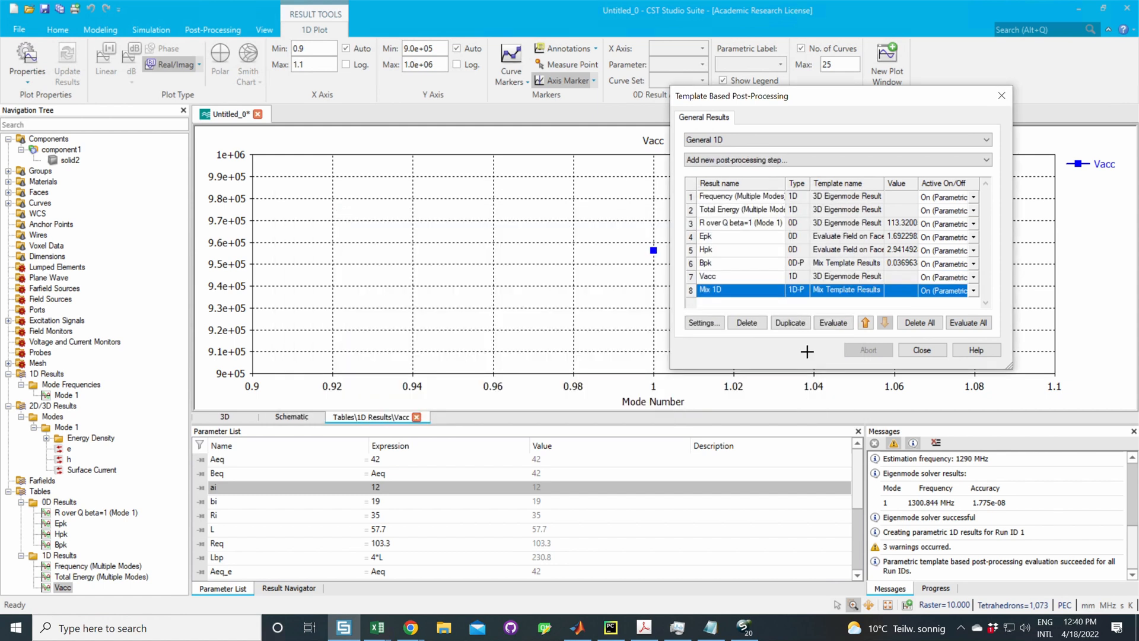
Step: Rename the new 1D mix result as Eacc and evaluate it
{"action": "left_click", "coordinate": [716, 291]}
{"action": "type", "text": "Eacc"}
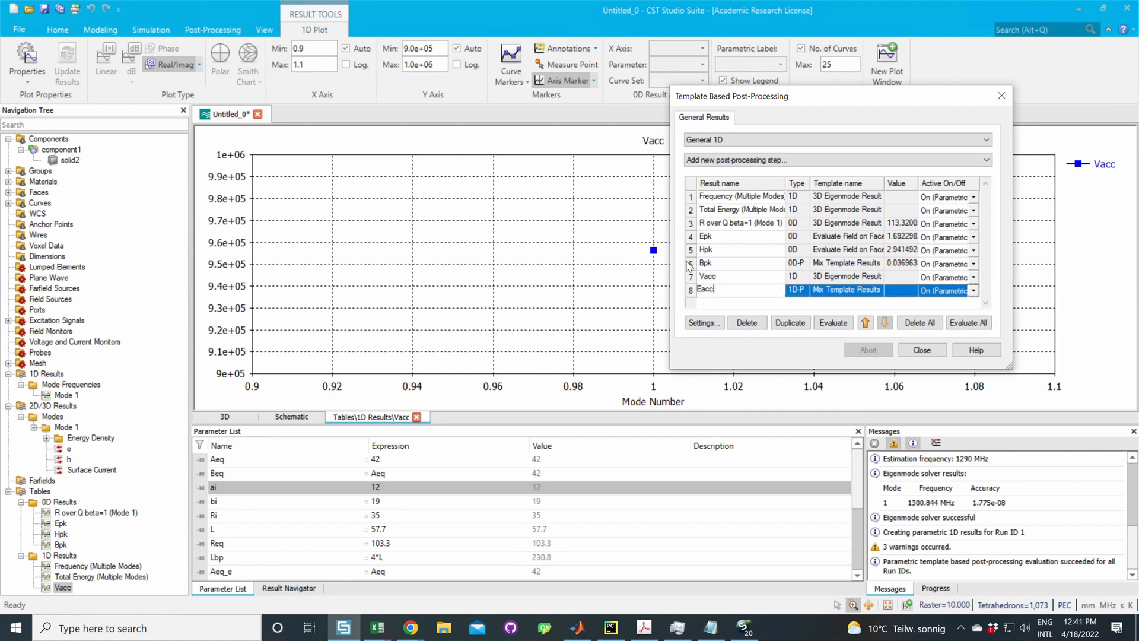
{"action": "key", "text": "Return"}
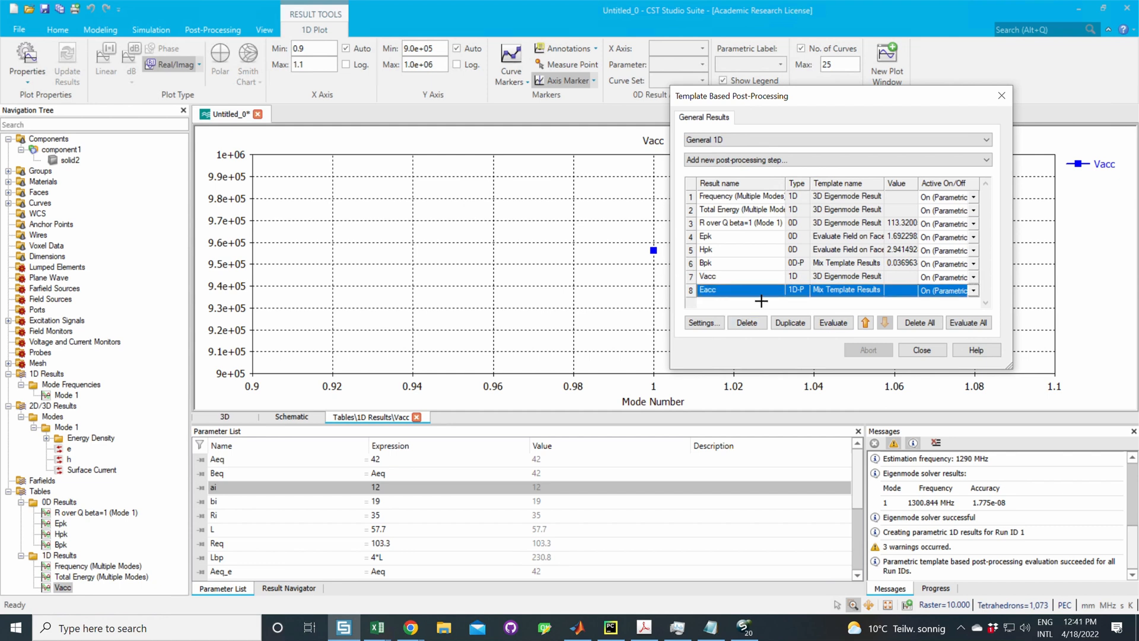
{"action": "left_click", "coordinate": [834, 322]}
{"action": "left_click", "coordinate": [791, 253]}
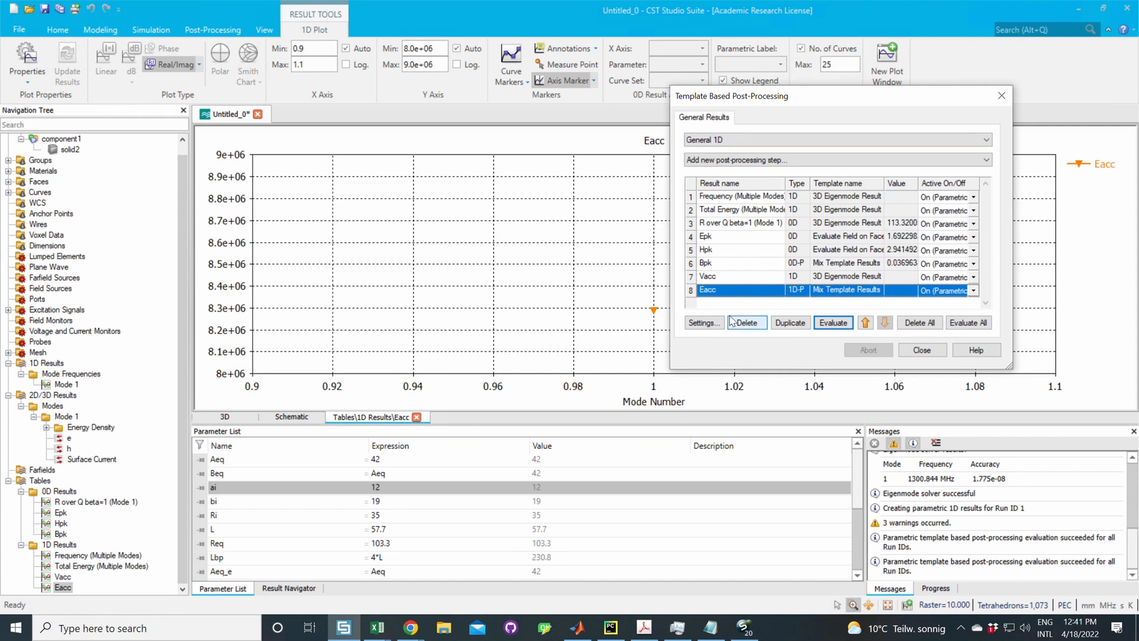
Step: Add another Mix Template Results step with A as Epk, B as Eacc and the expression A/B
{"action": "left_click", "coordinate": [719, 159]}
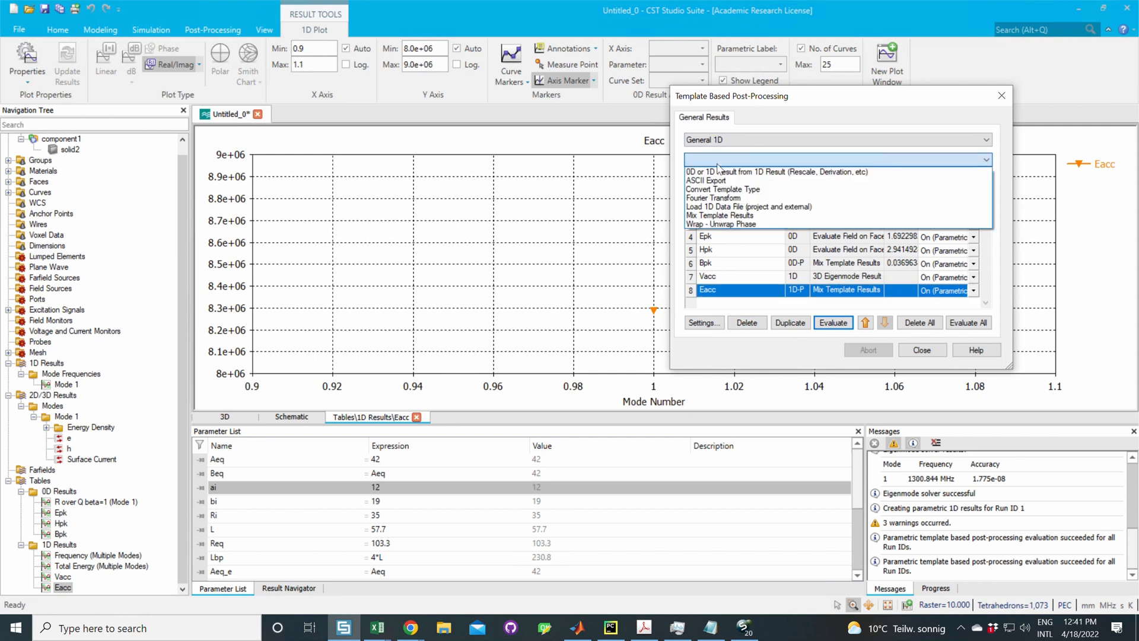
{"action": "left_click", "coordinate": [721, 216]}
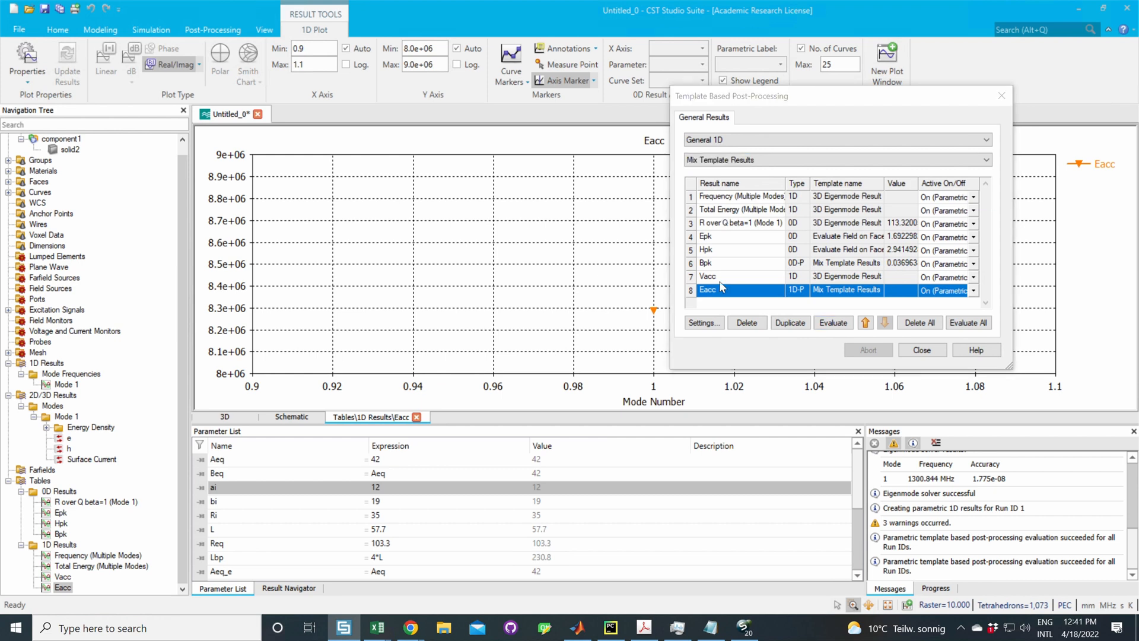
{"action": "left_click", "coordinate": [320, 262]}
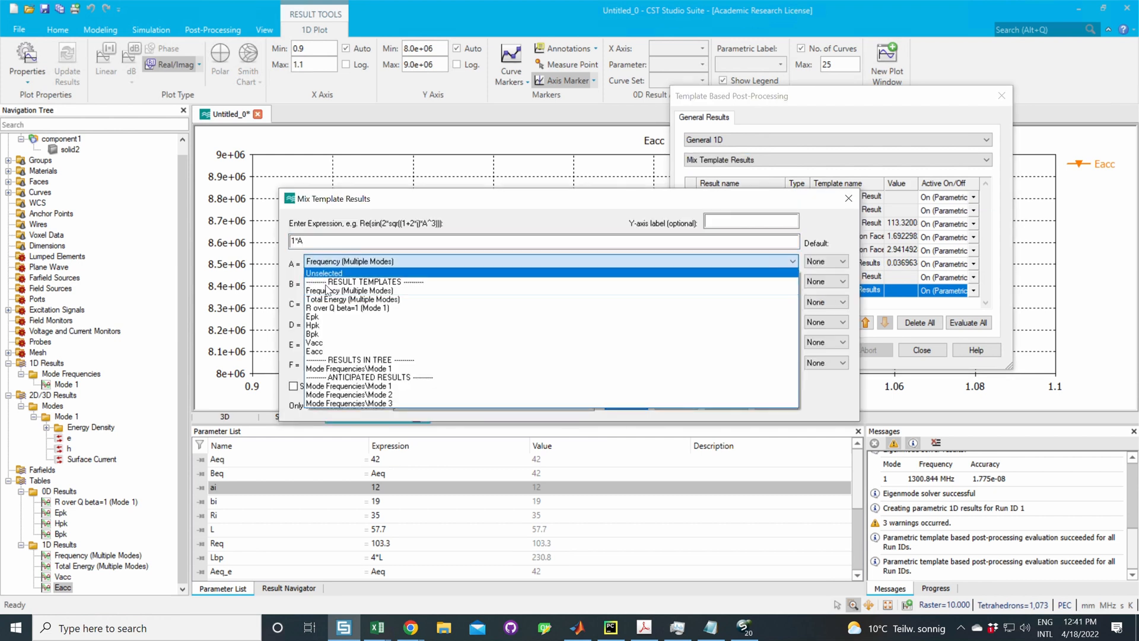
{"action": "left_click", "coordinate": [312, 317]}
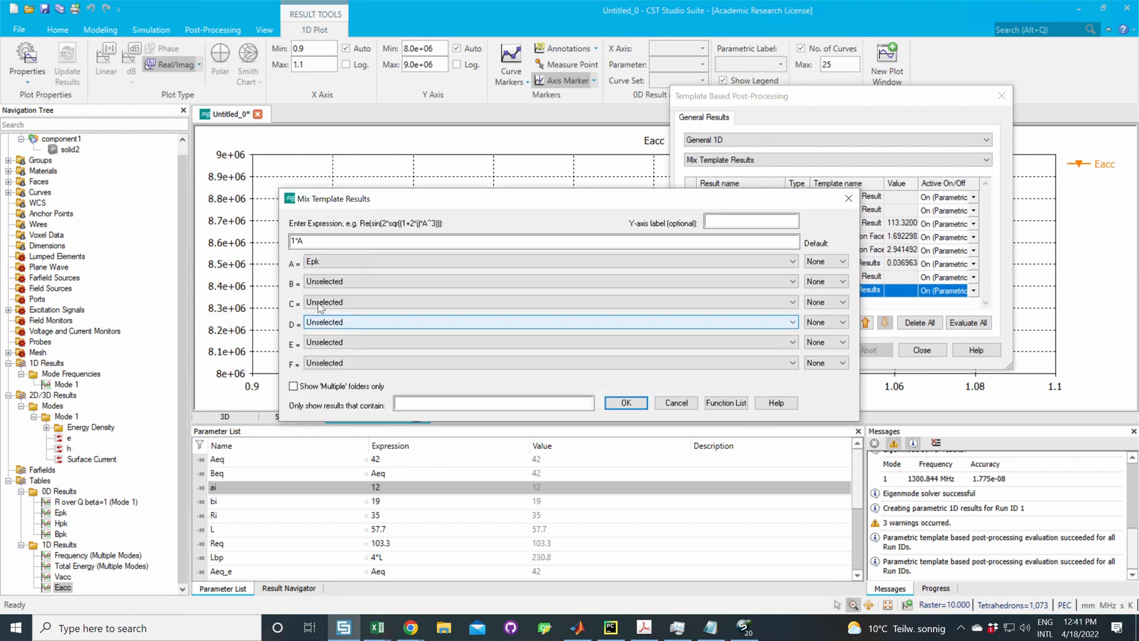
{"action": "left_click", "coordinate": [321, 283]}
{"action": "left_click", "coordinate": [318, 372]}
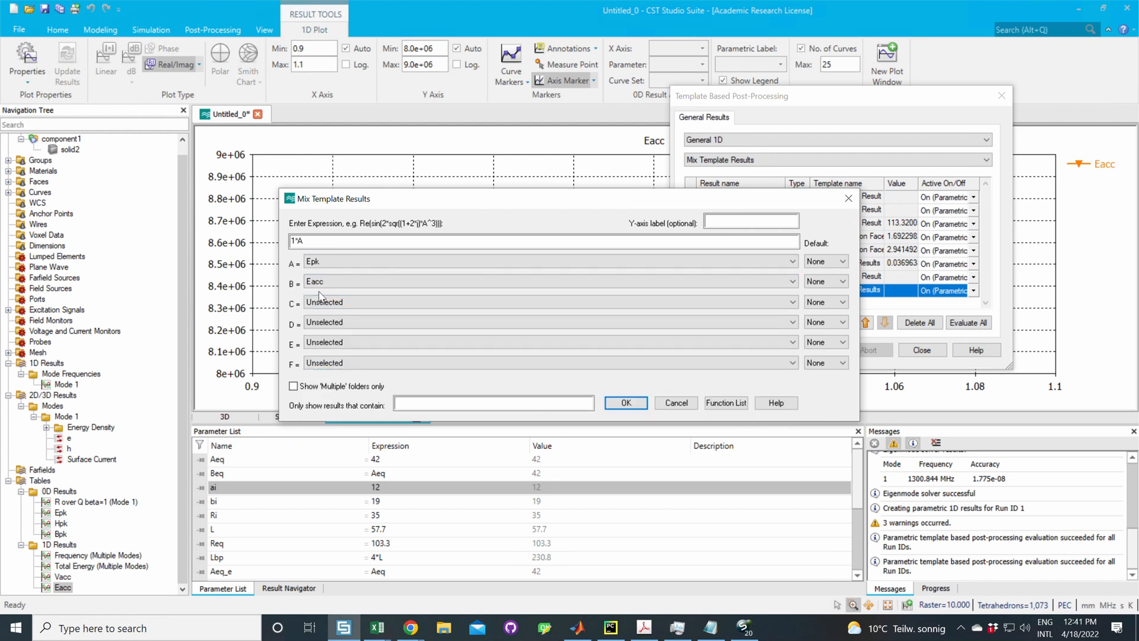
{"action": "left_click_drag", "start_coordinate": [315, 241], "coordinate": [283, 244]}
{"action": "type", "text": "A/B"}
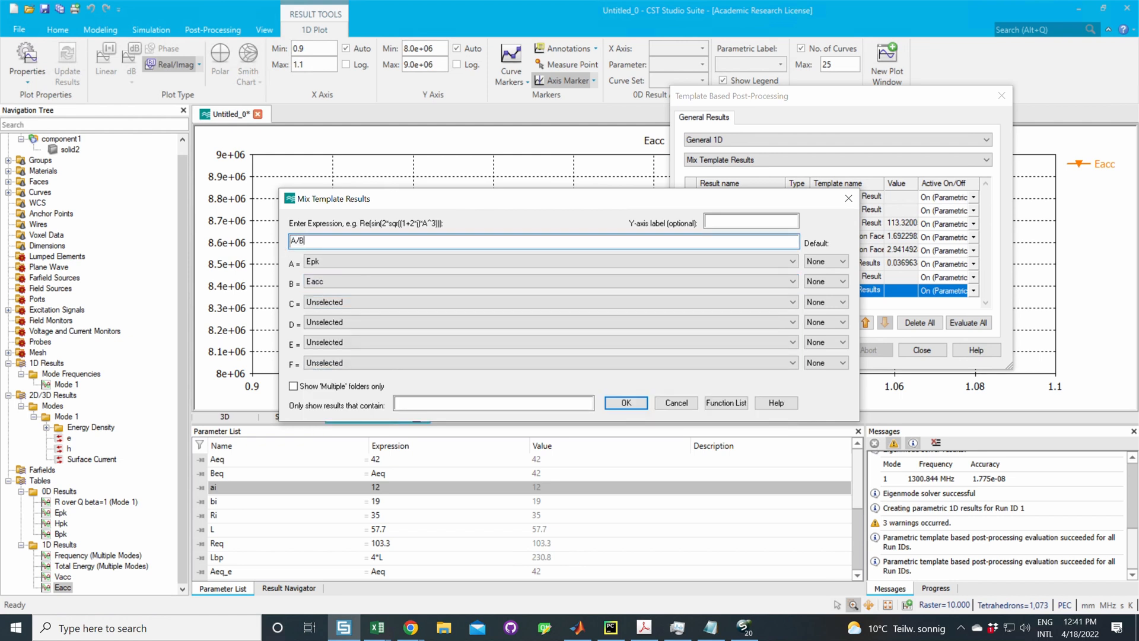
{"action": "left_click", "coordinate": [626, 402]}
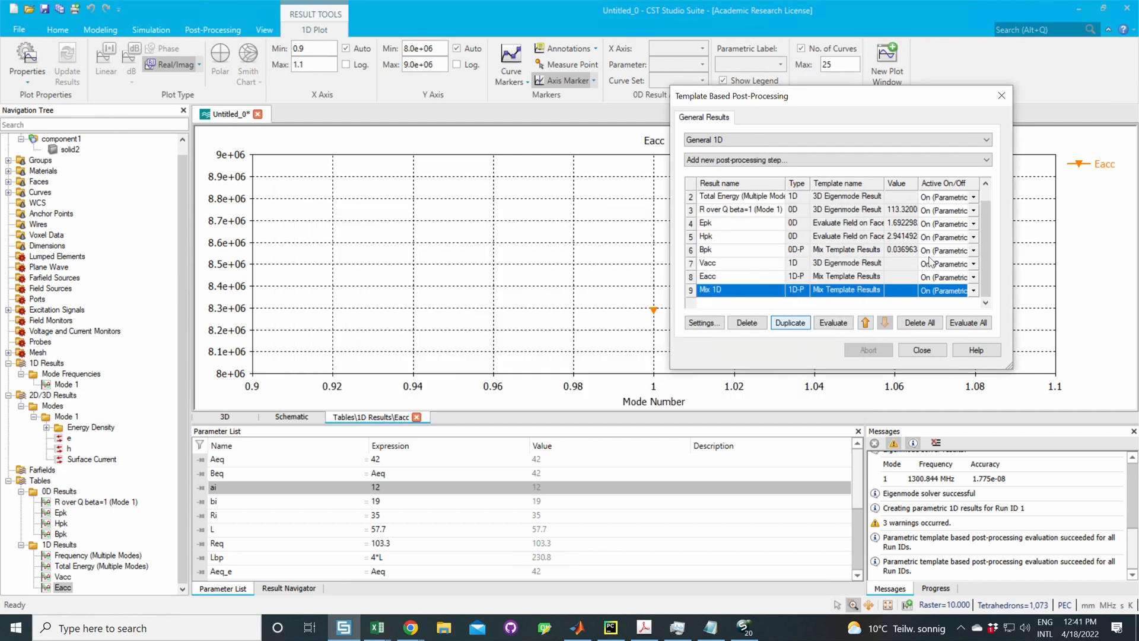
Step: Rename the new field ratio result as Epk_Eacc and evaluate it
{"action": "left_click", "coordinate": [717, 293]}
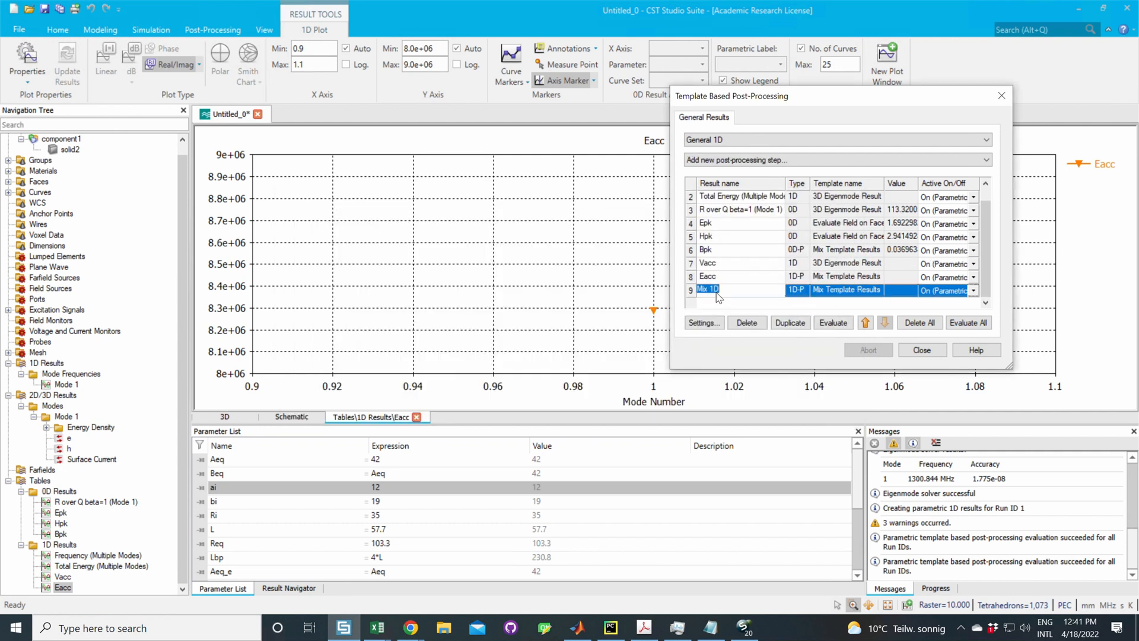
{"action": "type", "text": "Epk_Eacc"}
{"action": "key", "text": "Return"}
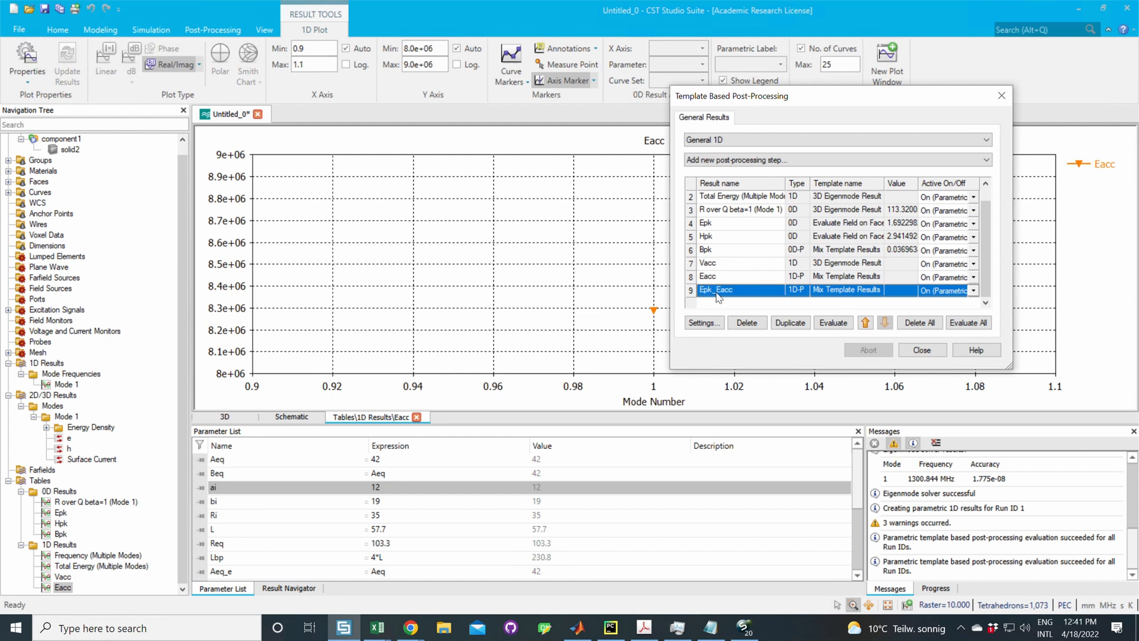
{"action": "left_click", "coordinate": [838, 323]}
{"action": "left_click", "coordinate": [785, 253]}
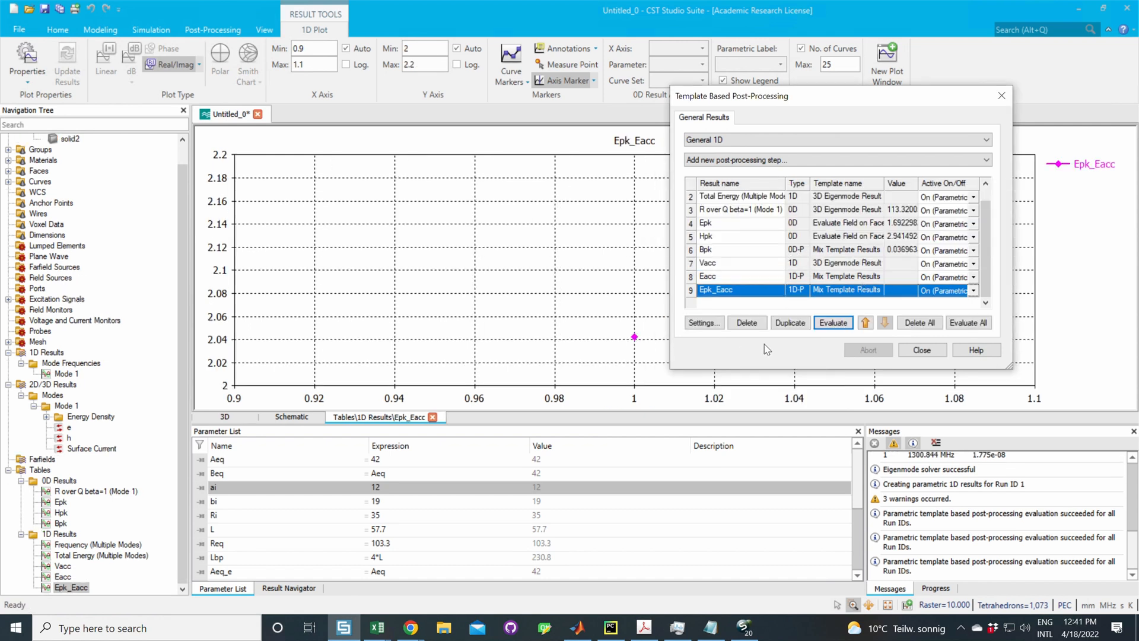
Step: Duplicate the Epk_Eacc result and assign Bpk to variable A in the copy's settings
{"action": "left_click", "coordinate": [799, 324]}
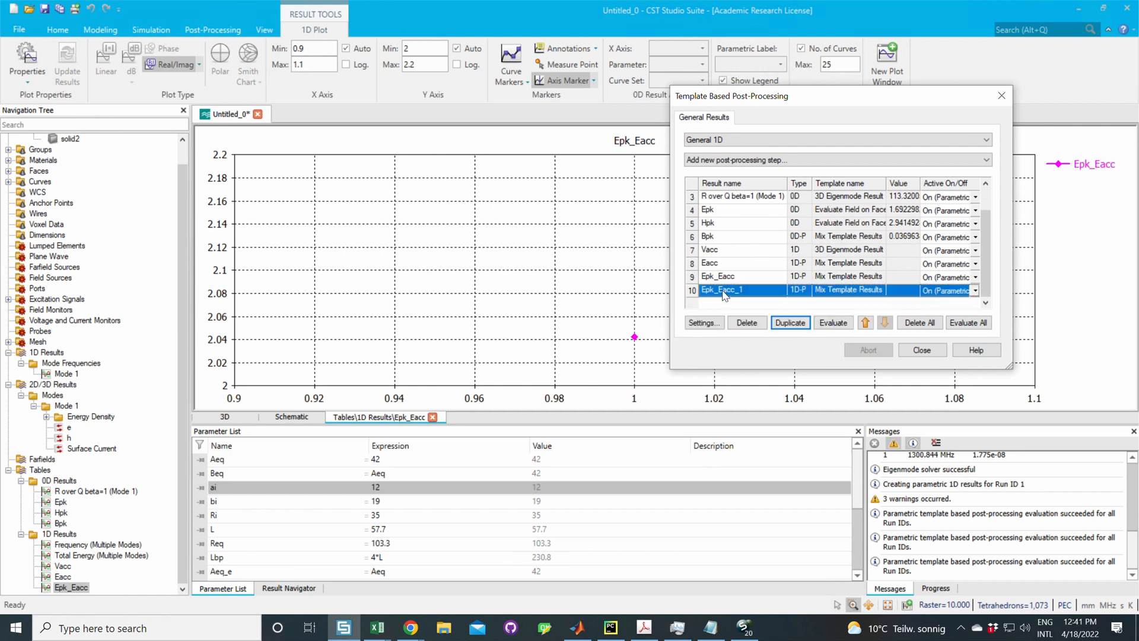
{"action": "left_click", "coordinate": [712, 327]}
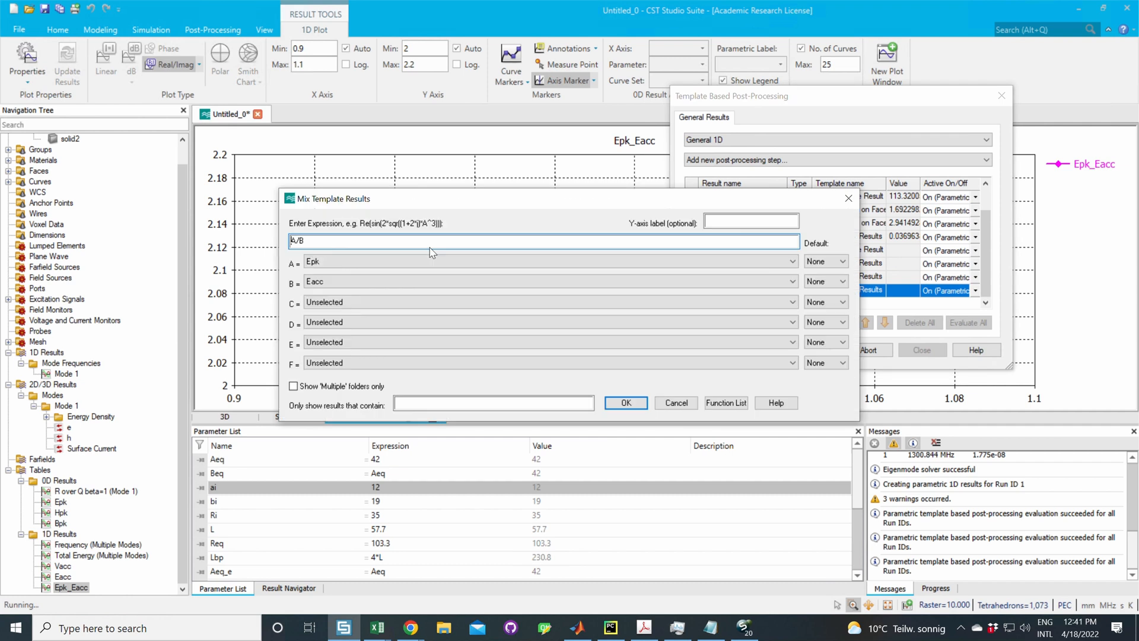
{"action": "left_click", "coordinate": [324, 261]}
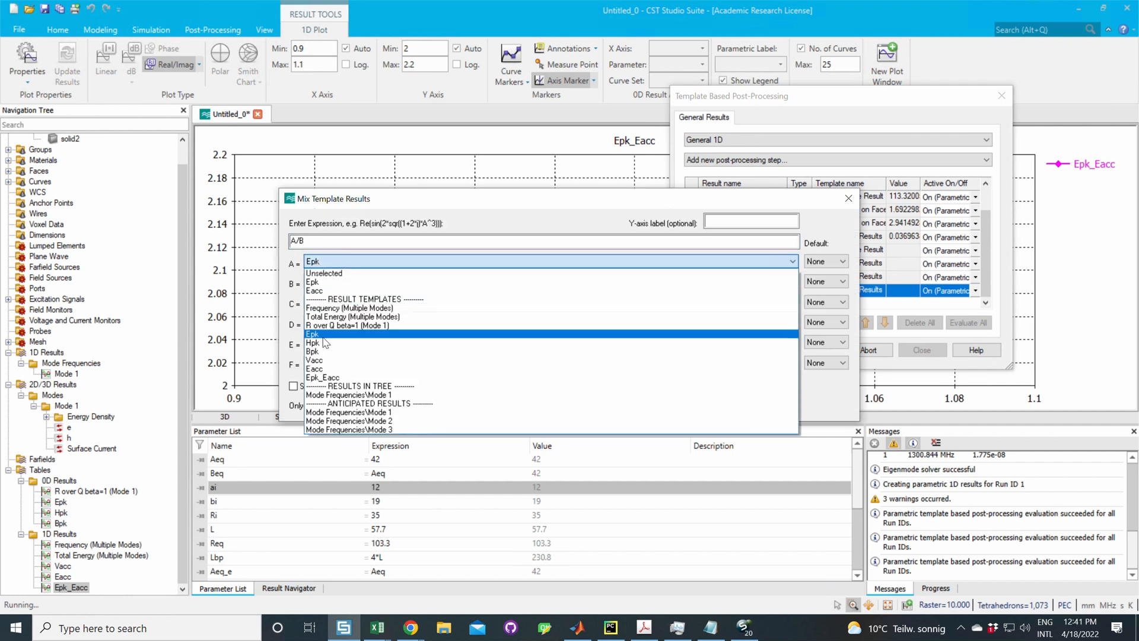
{"action": "left_click", "coordinate": [316, 360]}
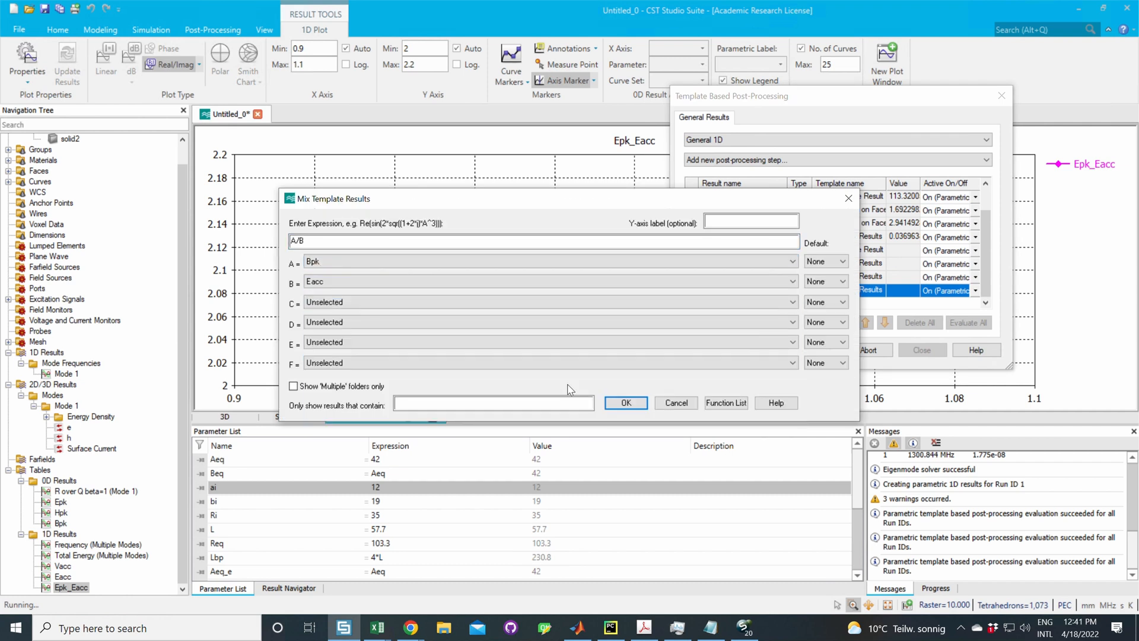
{"action": "left_click", "coordinate": [622, 399]}
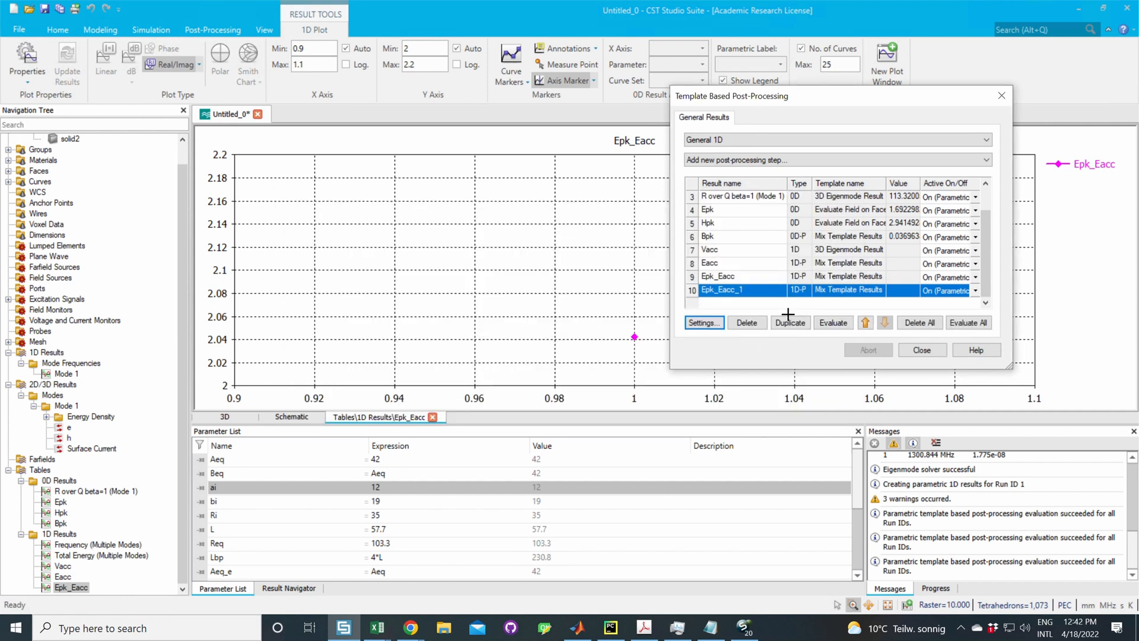
Step: Rename the duplicated result as Bpk_Eacc and evaluate it
{"action": "left_click", "coordinate": [705, 291]}
{"action": "key", "text": "BackSpace"}
{"action": "type", "text": "B"}
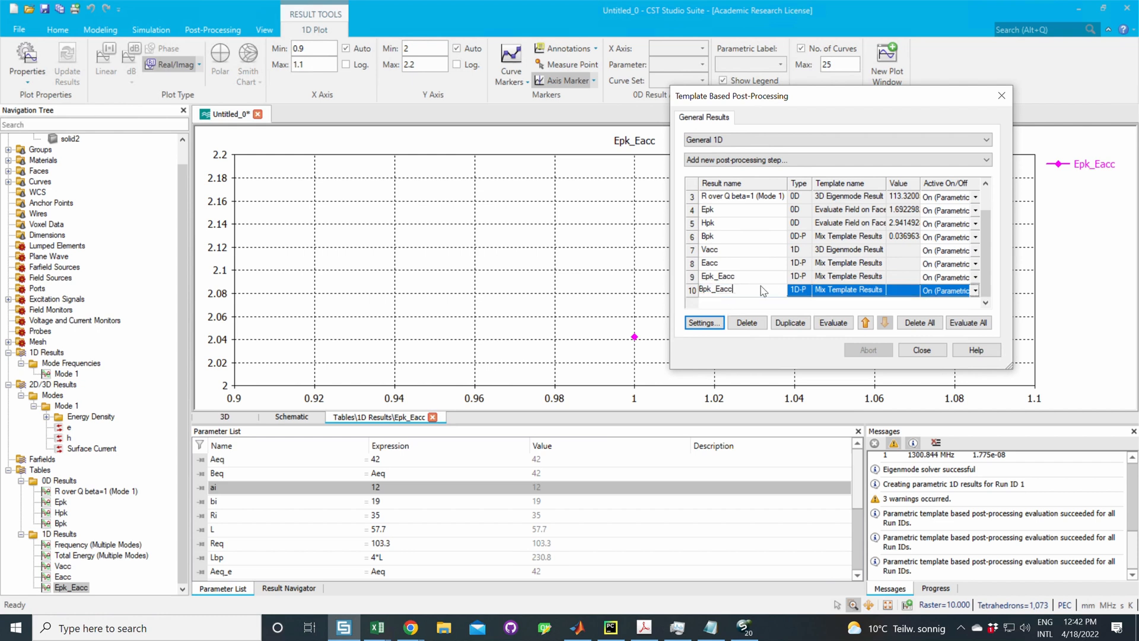
{"action": "left_click", "coordinate": [830, 323]}
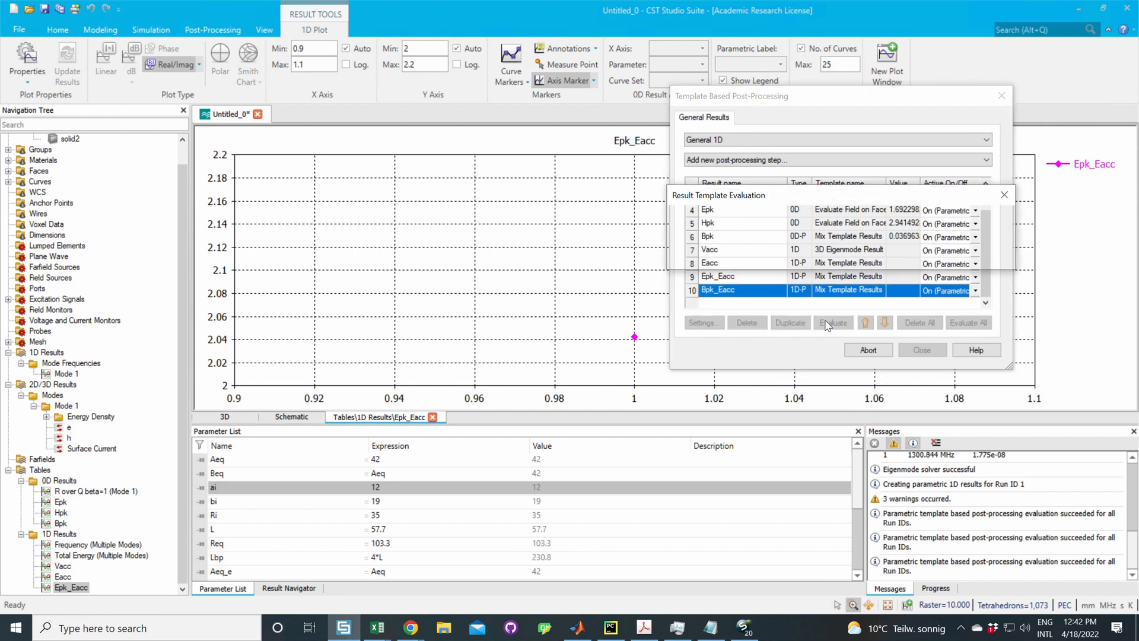
{"action": "left_click", "coordinate": [782, 251]}
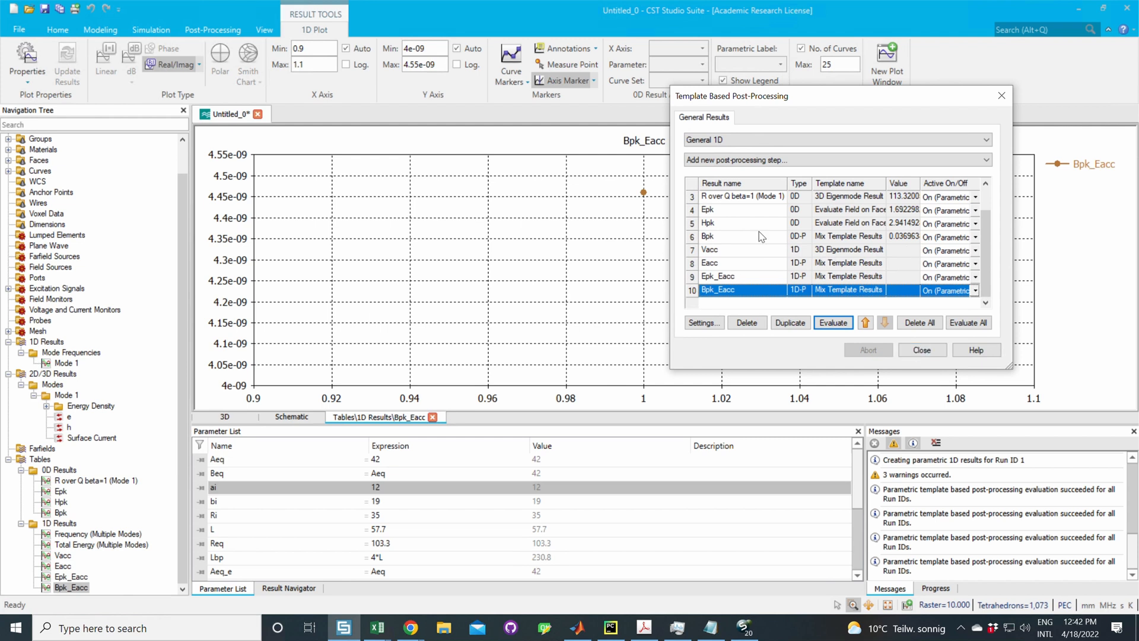
{"action": "scroll", "coordinate": [761, 234], "scroll_direction": "up", "scroll_amount": 1}
{"action": "scroll", "coordinate": [754, 232], "scroll_direction": "down", "scroll_amount": 1}
{"action": "scroll", "coordinate": [742, 231], "scroll_direction": "up", "scroll_amount": 1}
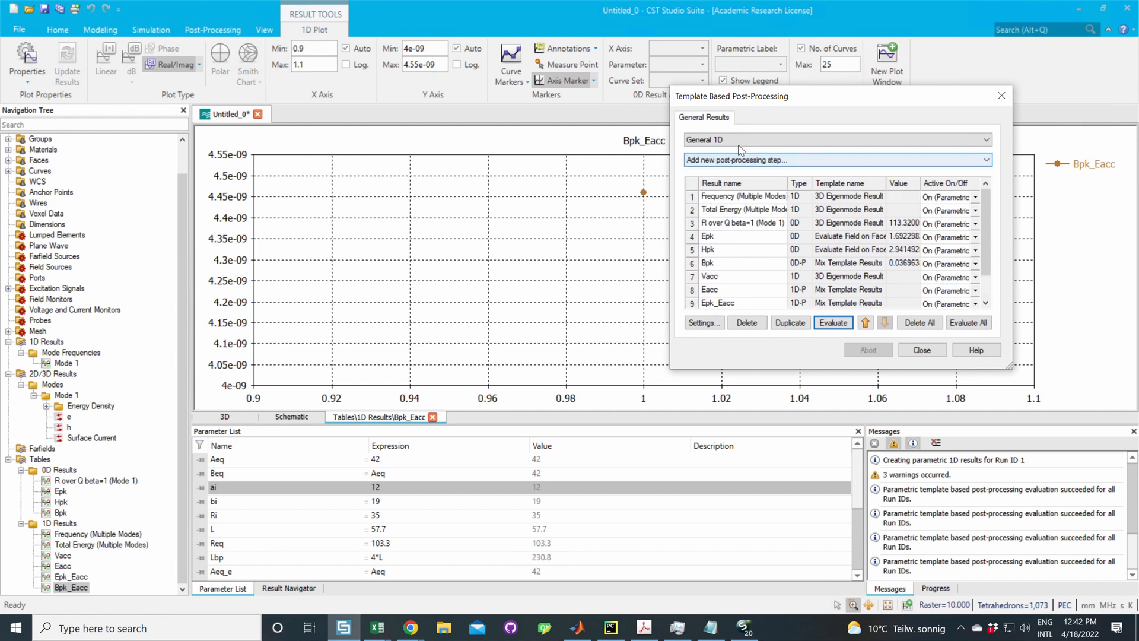
{"action": "left_click", "coordinate": [742, 143]}
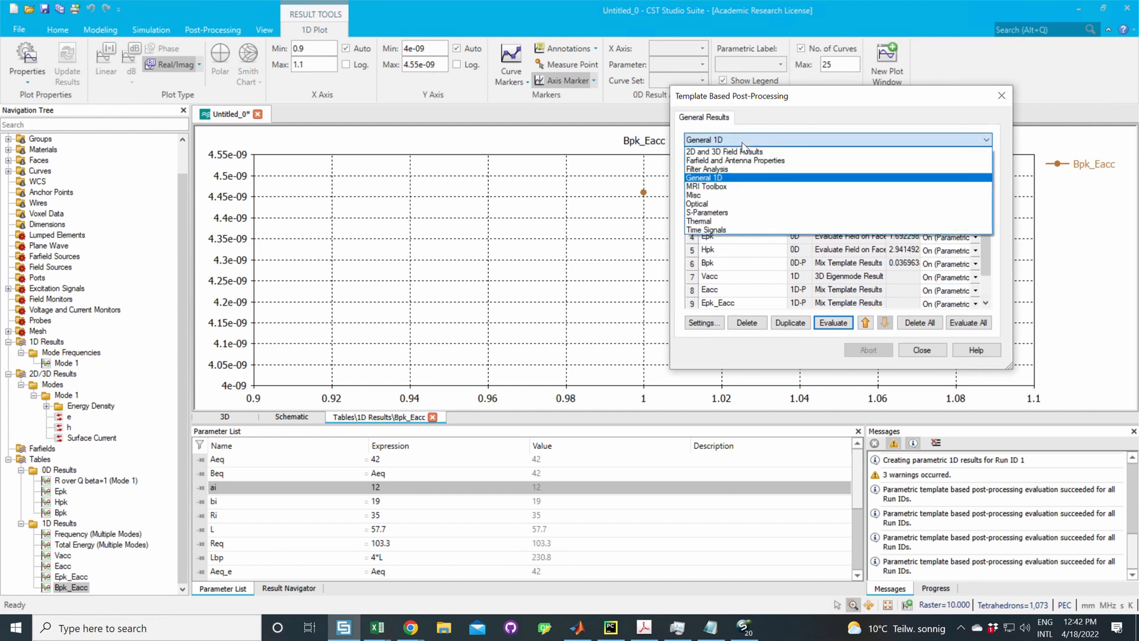
{"action": "left_click", "coordinate": [742, 142]}
{"action": "left_click", "coordinate": [740, 160]}
{"action": "left_click", "coordinate": [740, 160]}
{"action": "left_click", "coordinate": [739, 160]}
{"action": "left_click", "coordinate": [720, 141]}
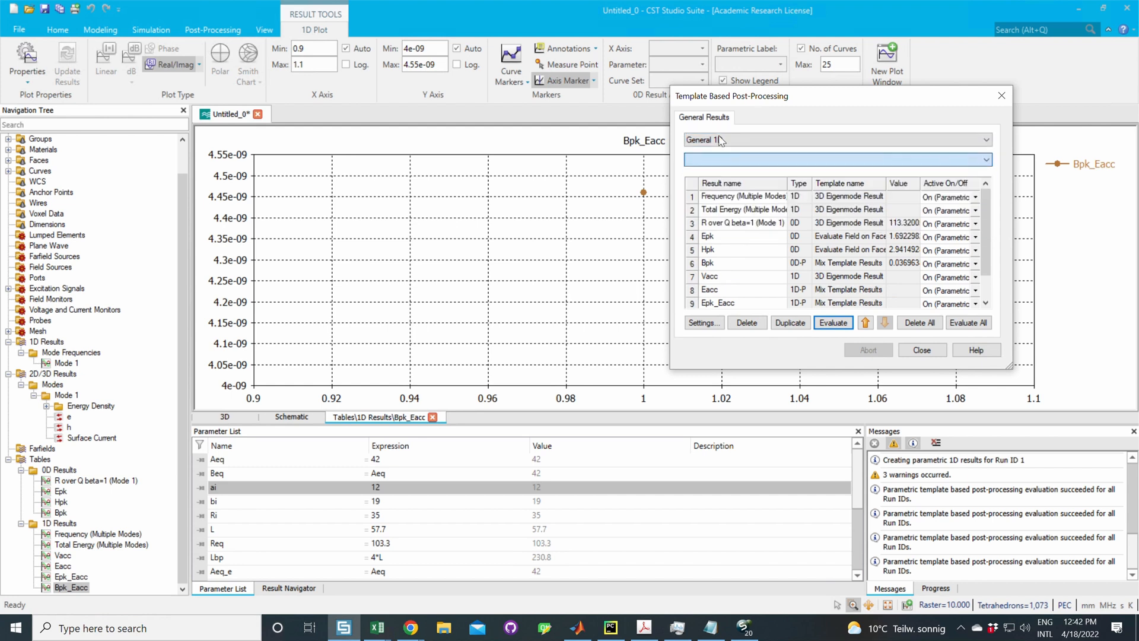
Step: Add an Evaluate Field in arbitrary Coordinates step from 2D and 3D Field Results, using the Mode 1 e field
{"action": "left_click", "coordinate": [719, 140]}
{"action": "left_click", "coordinate": [712, 152]}
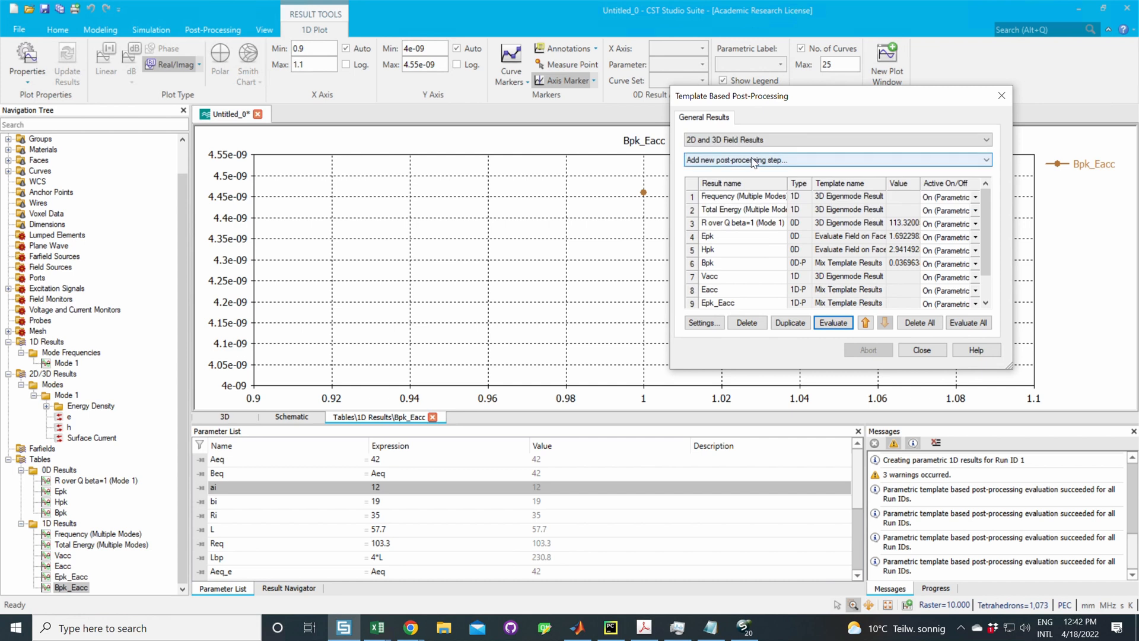
{"action": "left_click", "coordinate": [737, 160]}
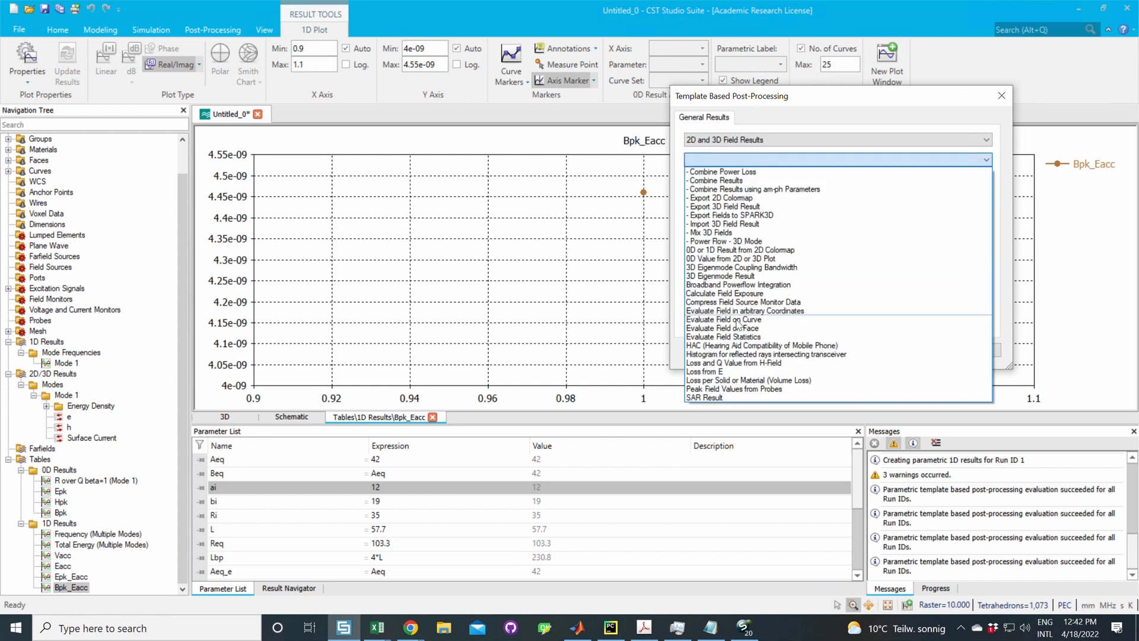
{"action": "left_click", "coordinate": [771, 311]}
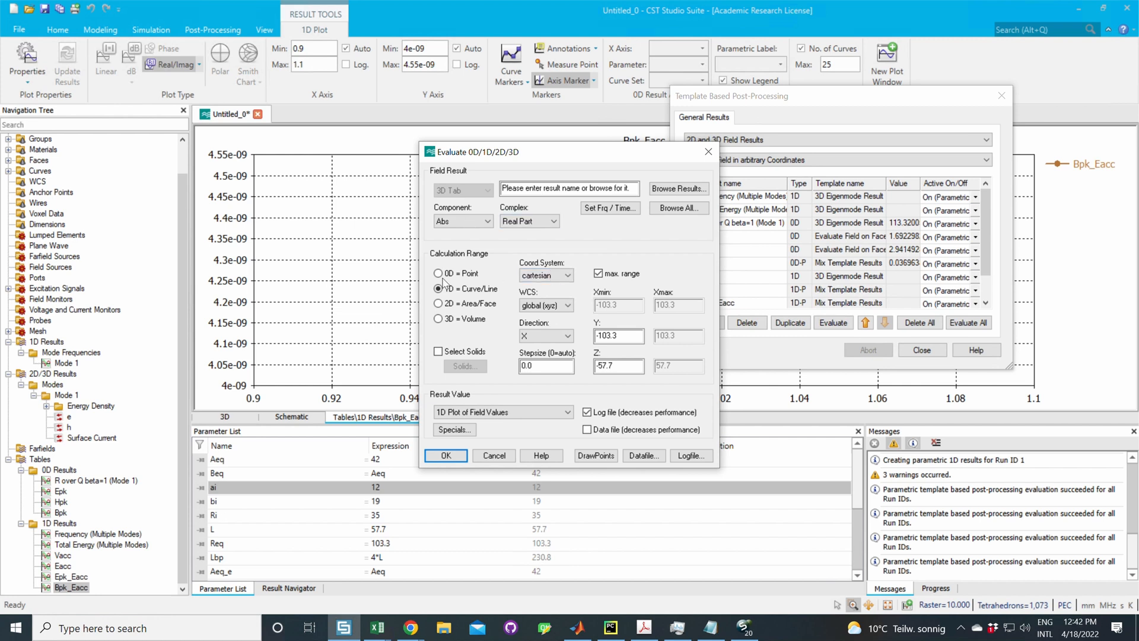
{"action": "left_click", "coordinate": [678, 189]}
{"action": "left_click", "coordinate": [496, 245]}
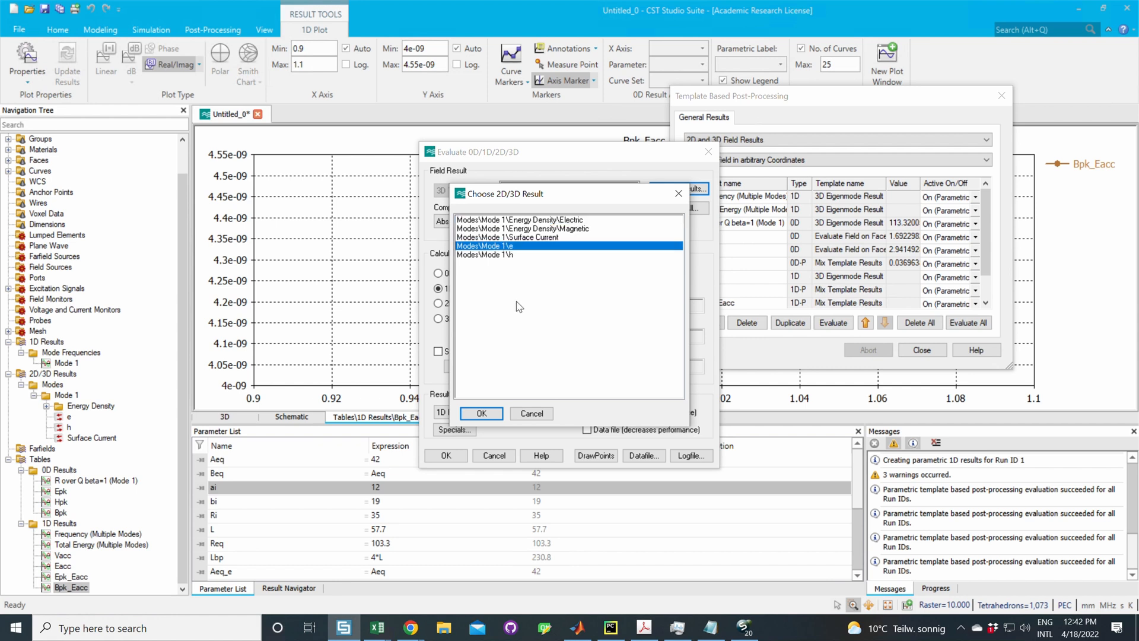
{"action": "left_click", "coordinate": [481, 413]}
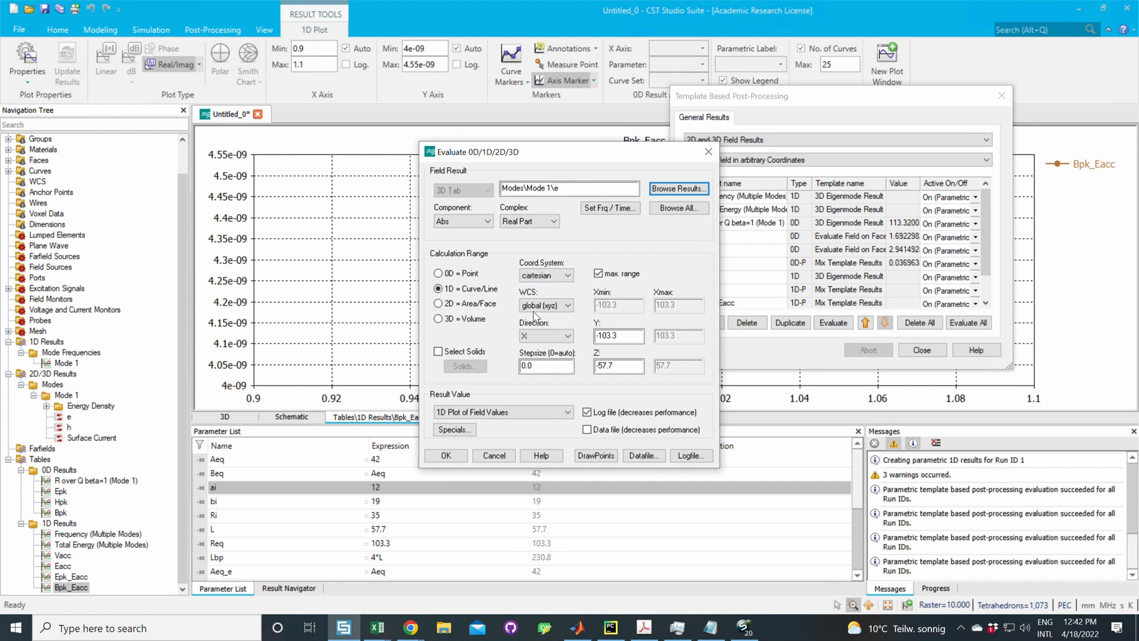
Step: Define the evaluation line along the Z direction at X 0 and Y 0, and accept the settings
{"action": "left_click", "coordinate": [558, 336]}
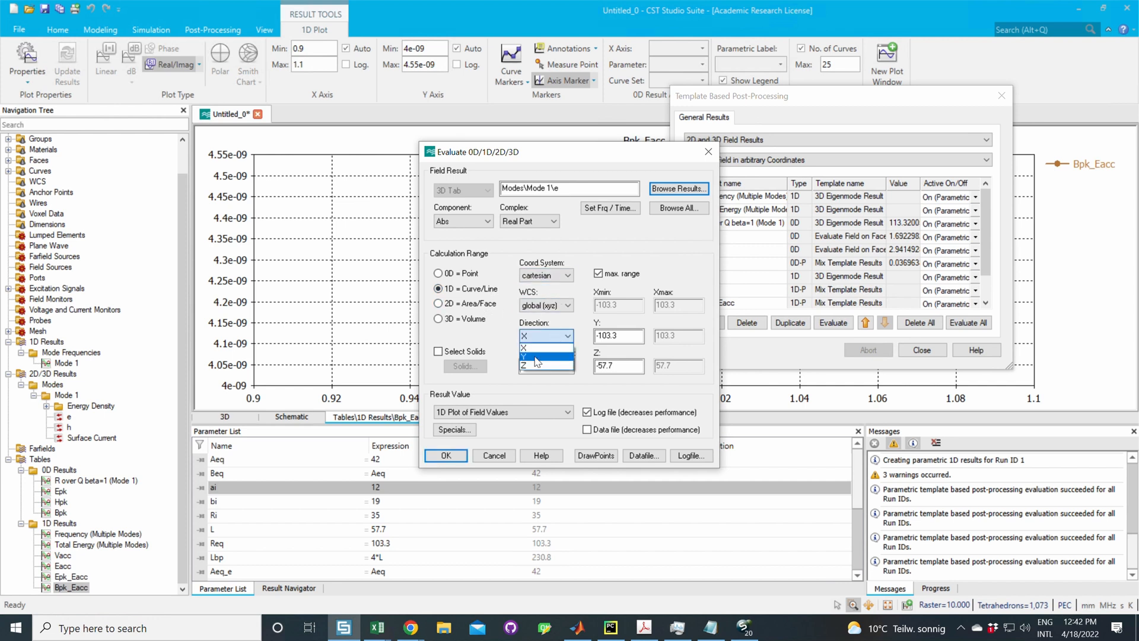
{"action": "left_click", "coordinate": [536, 364]}
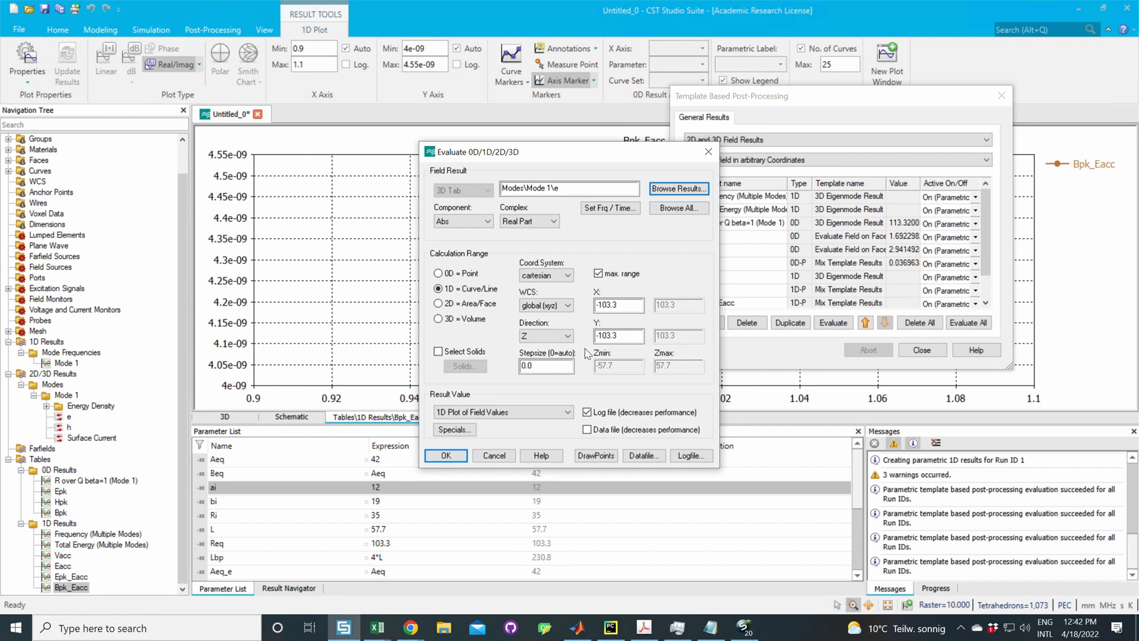
{"action": "left_click_drag", "start_coordinate": [626, 306], "coordinate": [595, 309]}
{"action": "type", "text": "0"}
{"action": "key", "text": "Tab"}
{"action": "type", "text": "0"}
{"action": "left_click", "coordinate": [446, 455]}
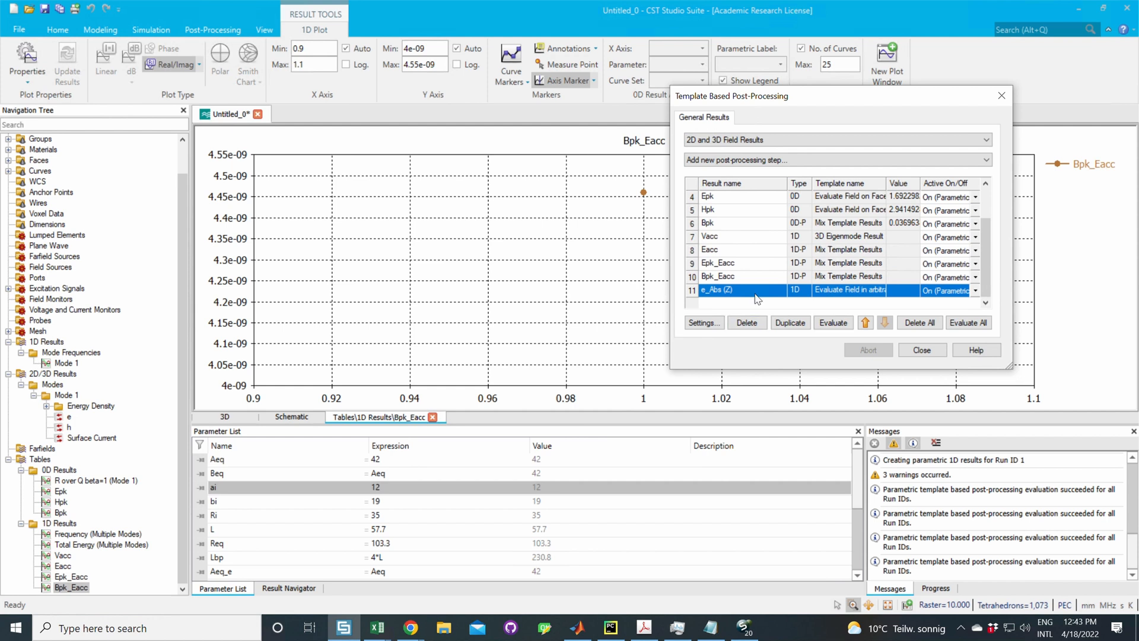
Step: Evaluate the new electric field result along Z, view its curve, and close the template-based post-processing dialog
{"action": "left_click", "coordinate": [832, 322]}
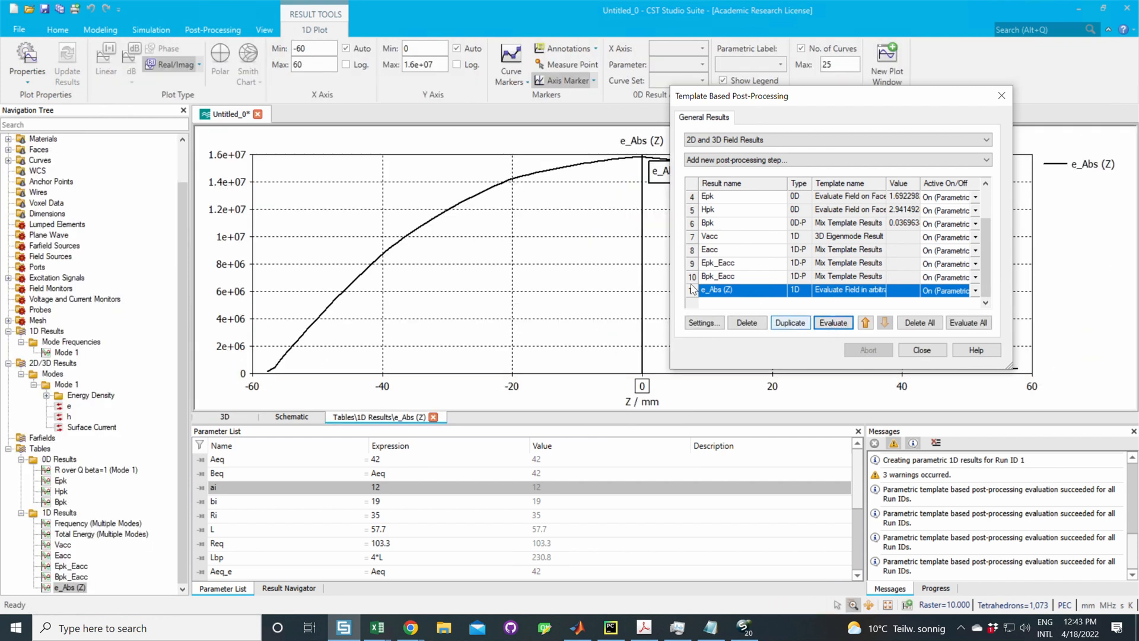
{"action": "mouse_move", "coordinate": [753, 97]}
{"action": "left_mouse_down"}
{"action": "mouse_move", "coordinate": [791, 206]}
{"action": "mouse_move", "coordinate": [741, 289]}
{"action": "left_mouse_up"}
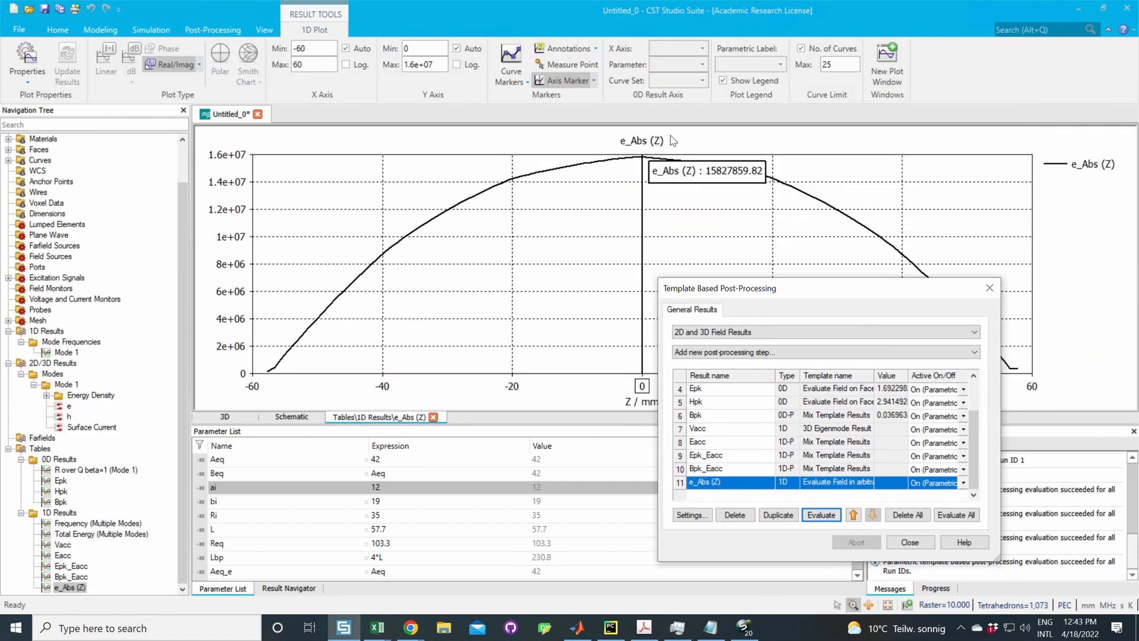
{"action": "left_click_drag", "start_coordinate": [814, 290], "coordinate": [764, 176]}
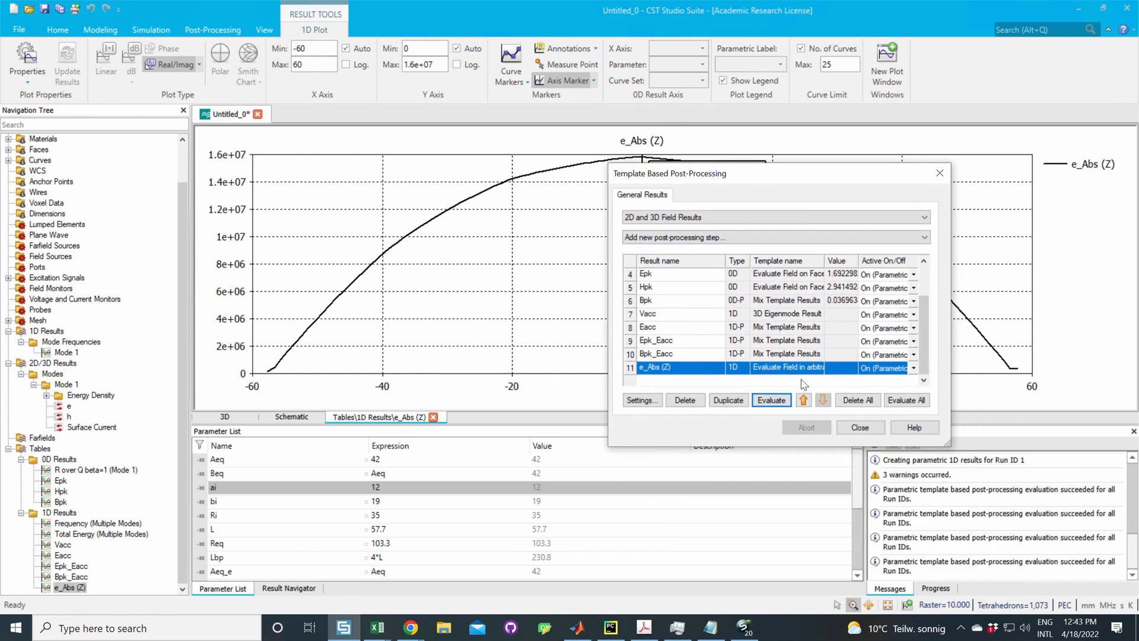
{"action": "left_click", "coordinate": [661, 355]}
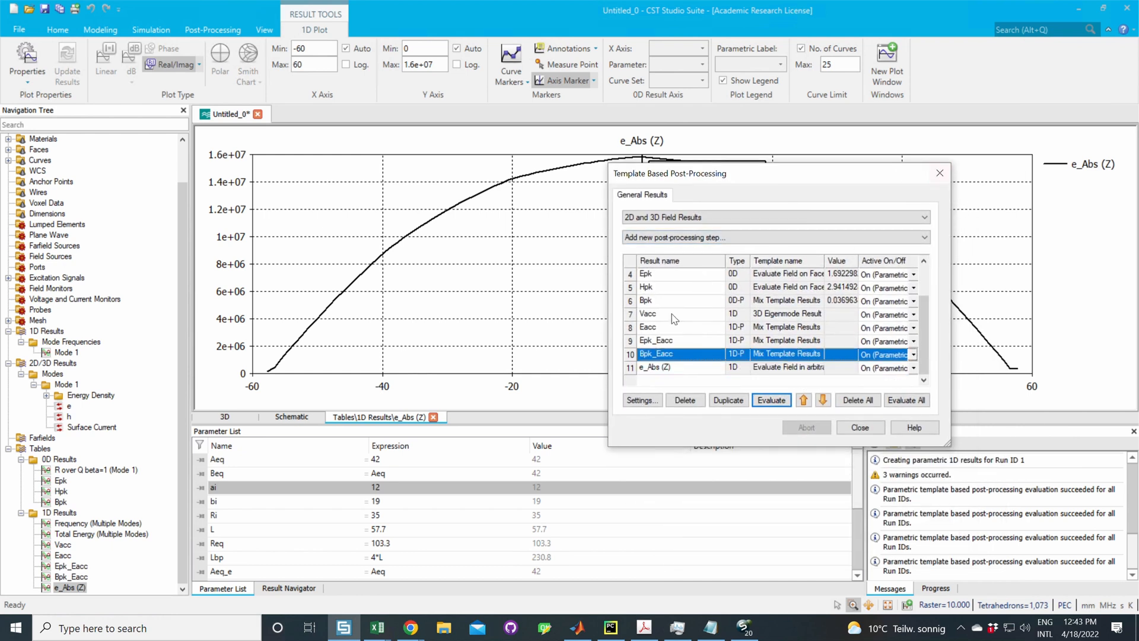
{"action": "left_click", "coordinate": [664, 341]}
{"action": "left_click", "coordinate": [940, 172]}
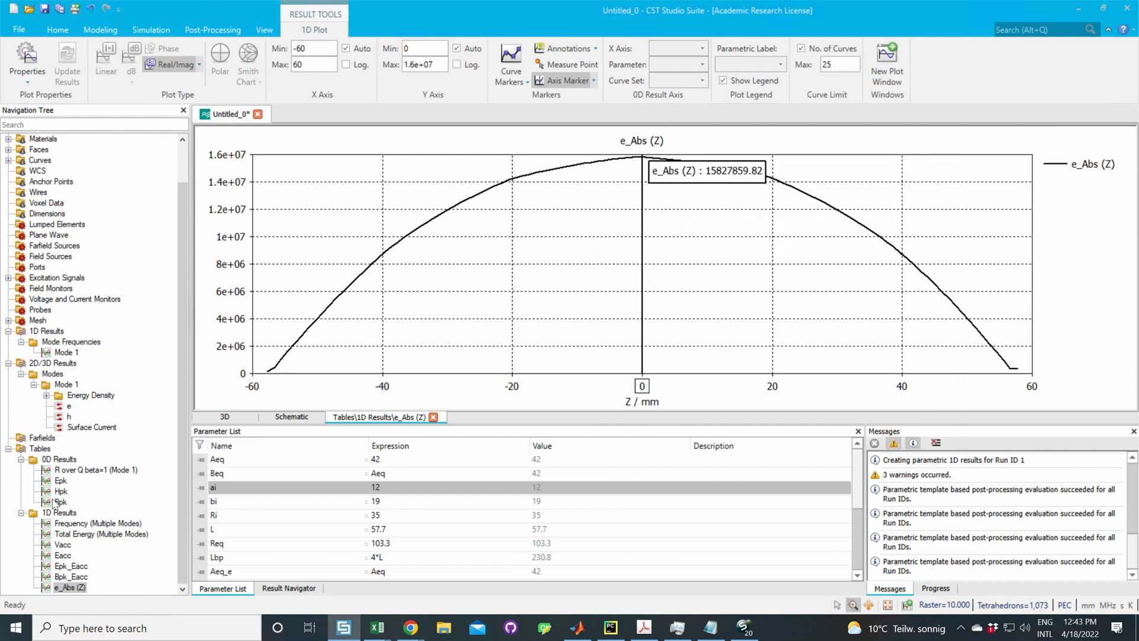
Step: Read the Epk_Eacc plot with the axis marker moved to the minimum, and check the Bpk_Eacc plot as well
{"action": "left_click", "coordinate": [69, 567]}
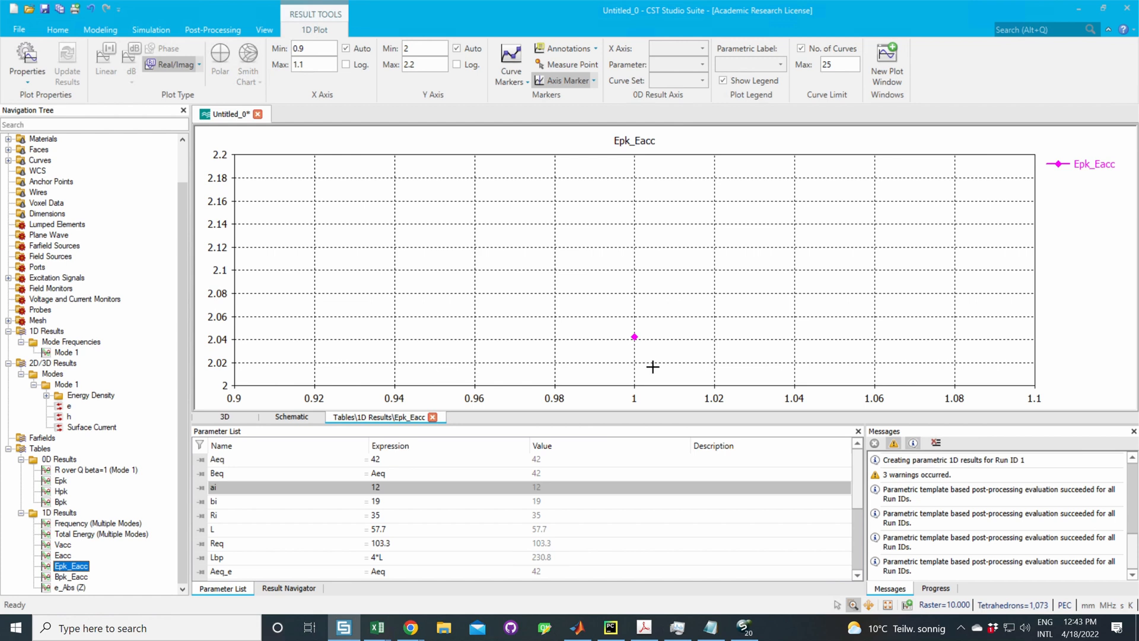
{"action": "right_click", "coordinate": [676, 274]}
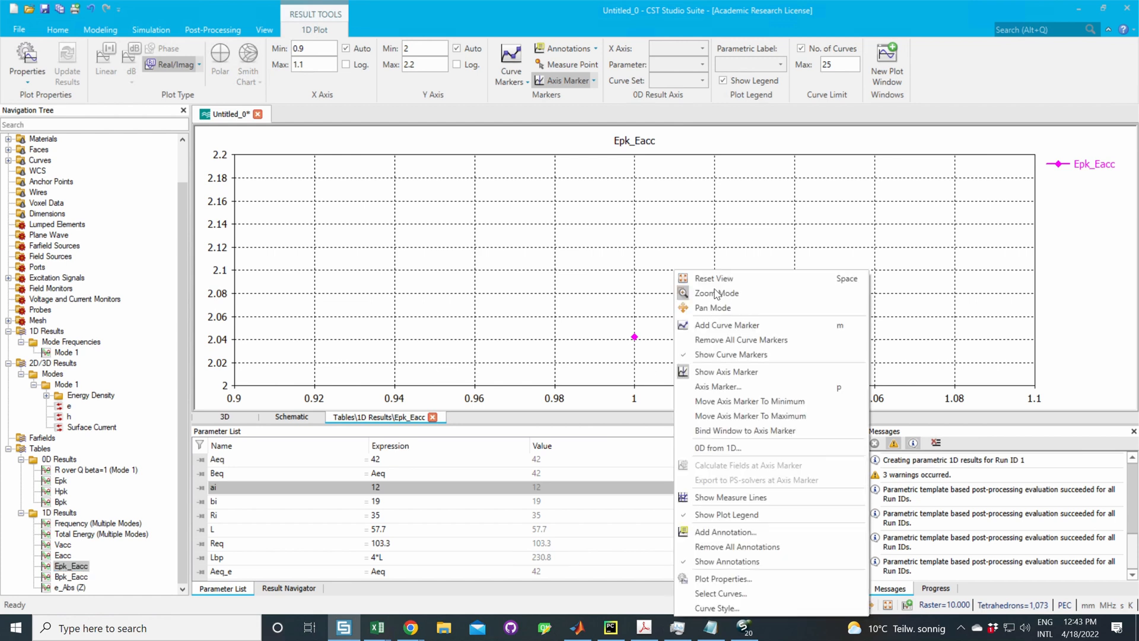
{"action": "left_click", "coordinate": [761, 404]}
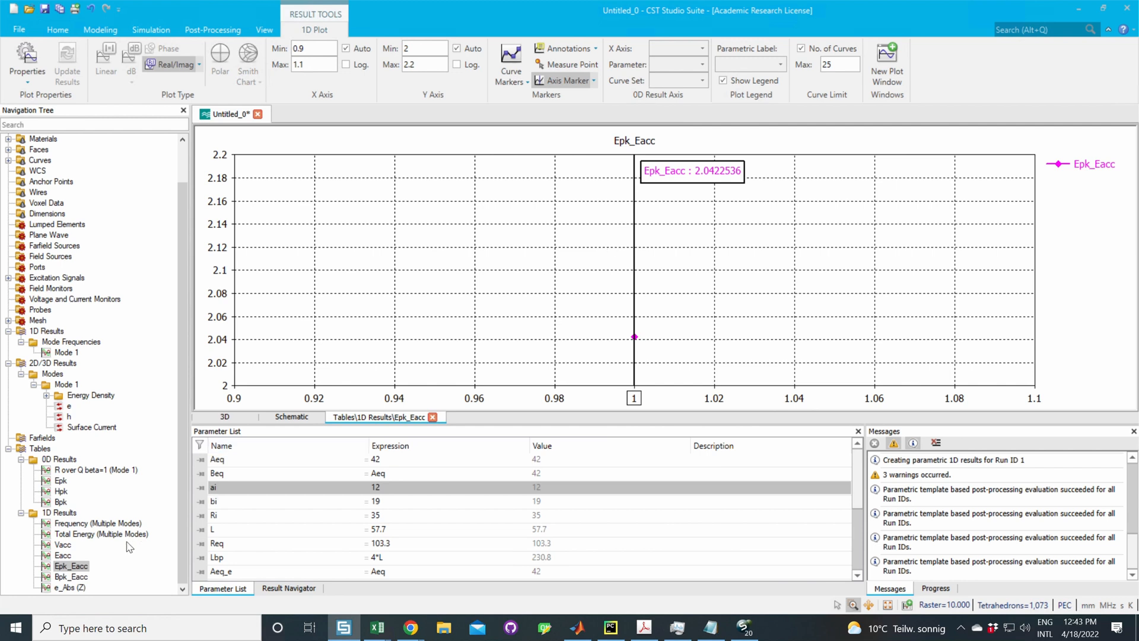
{"action": "left_click", "coordinate": [78, 575]}
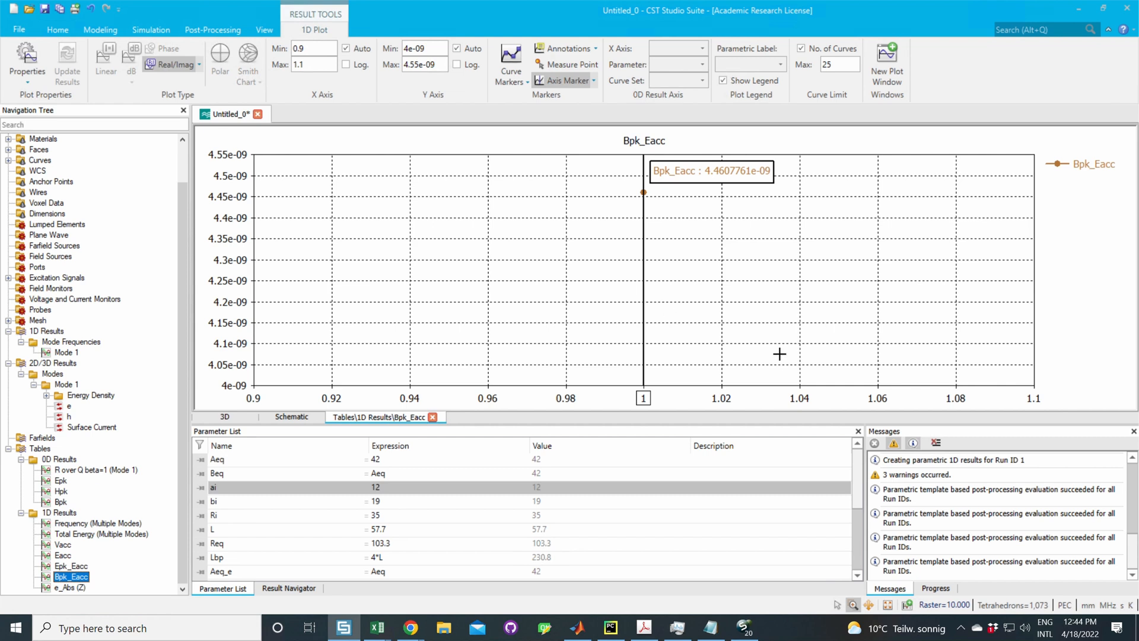
{"action": "left_click", "coordinate": [168, 29]}
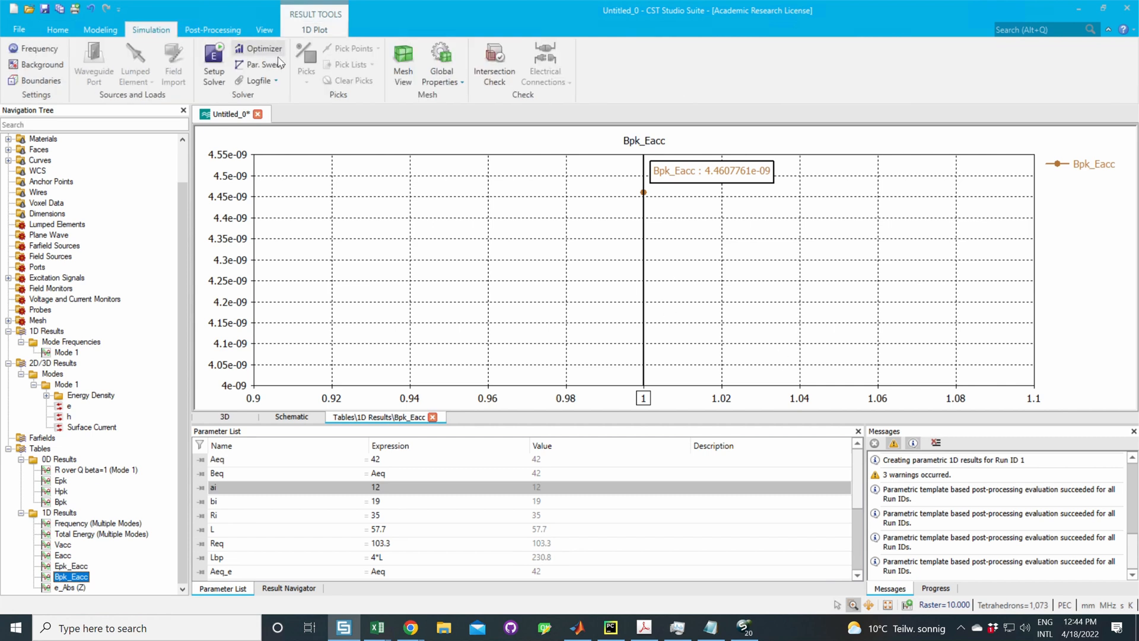
{"action": "left_click", "coordinate": [214, 64]}
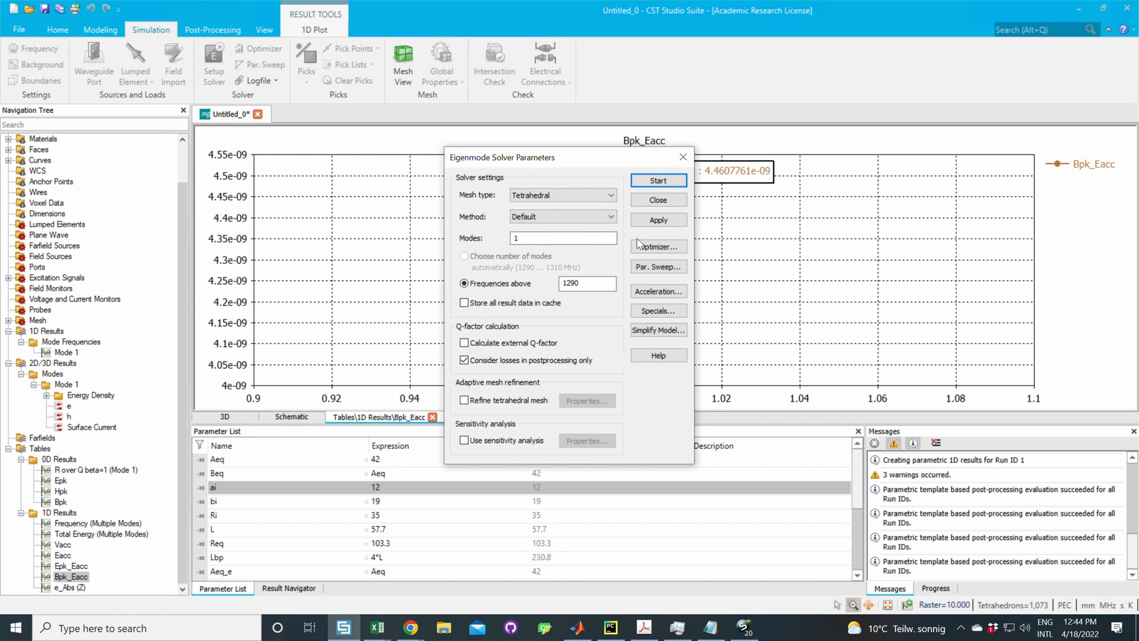
{"action": "left_click", "coordinate": [682, 157]}
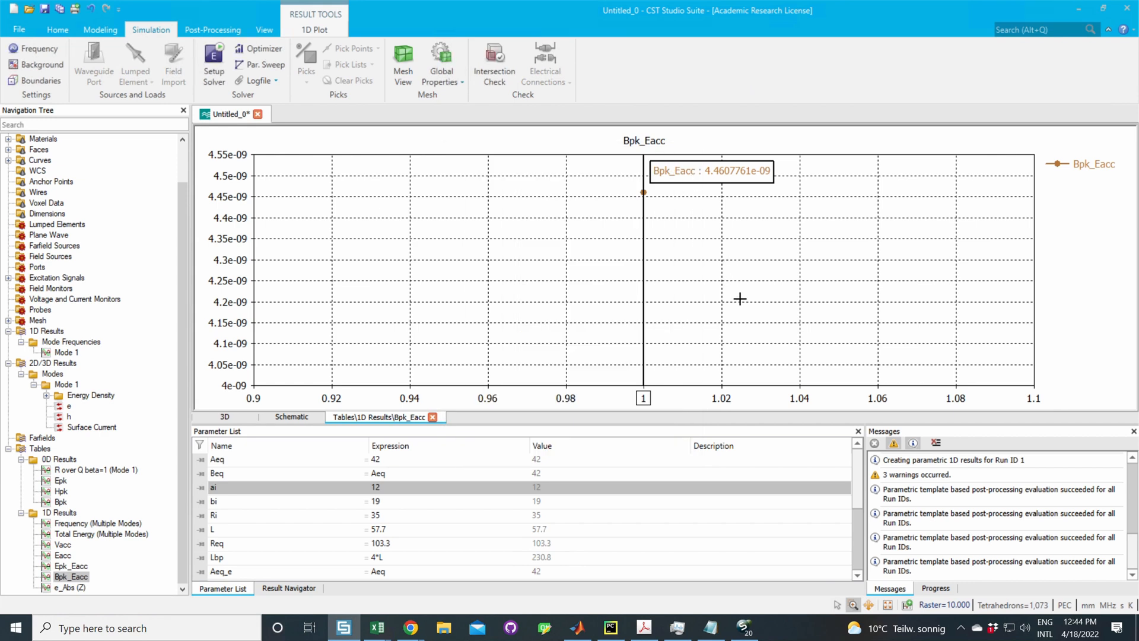
{"action": "left_click", "coordinate": [207, 29]}
{"action": "left_click", "coordinate": [264, 30]}
{"action": "left_click", "coordinate": [151, 30]}
{"action": "left_click", "coordinate": [100, 29]}
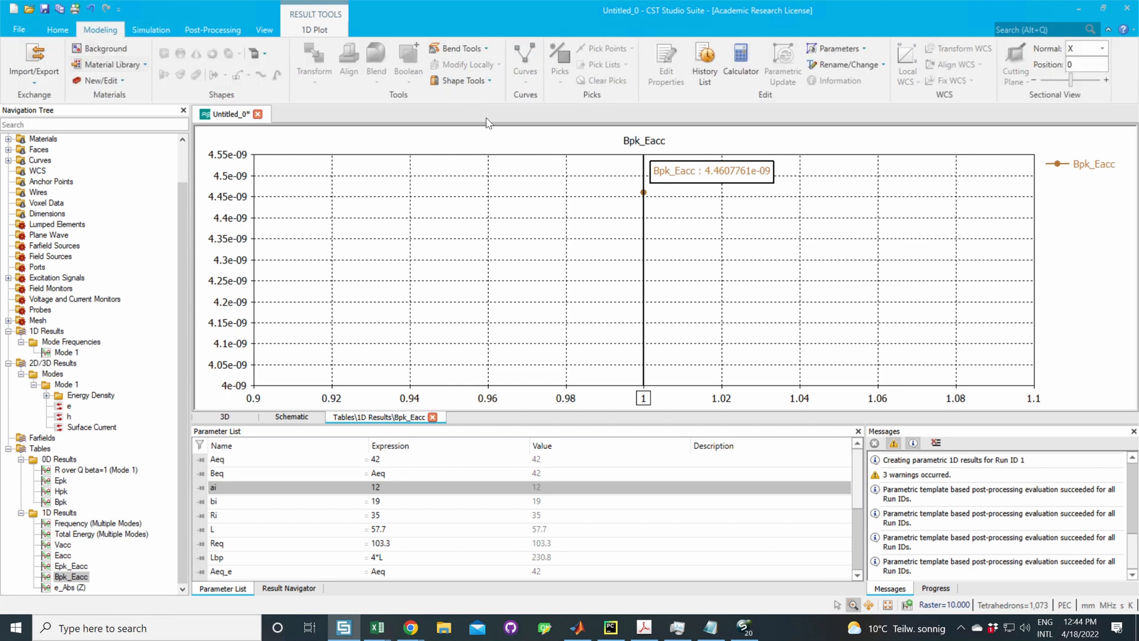
{"action": "left_click", "coordinate": [212, 30]}
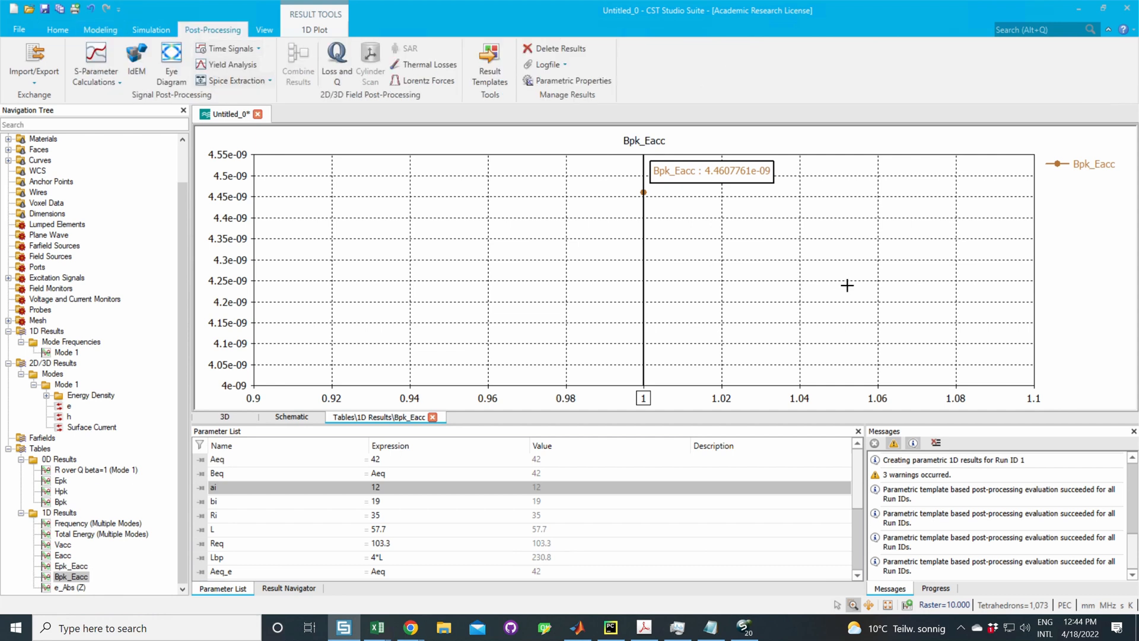